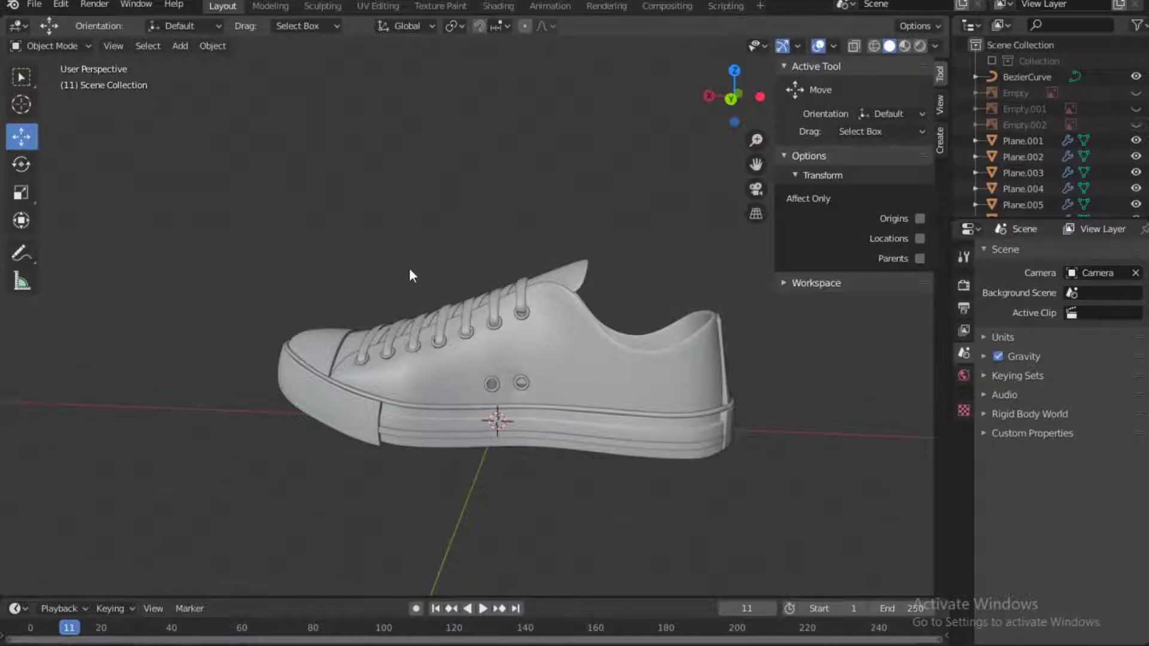
Add a Bezier curve to the scene and delete all its default vertices in Edit Mode.
key(shift+a)
mouse_move(410, 270)
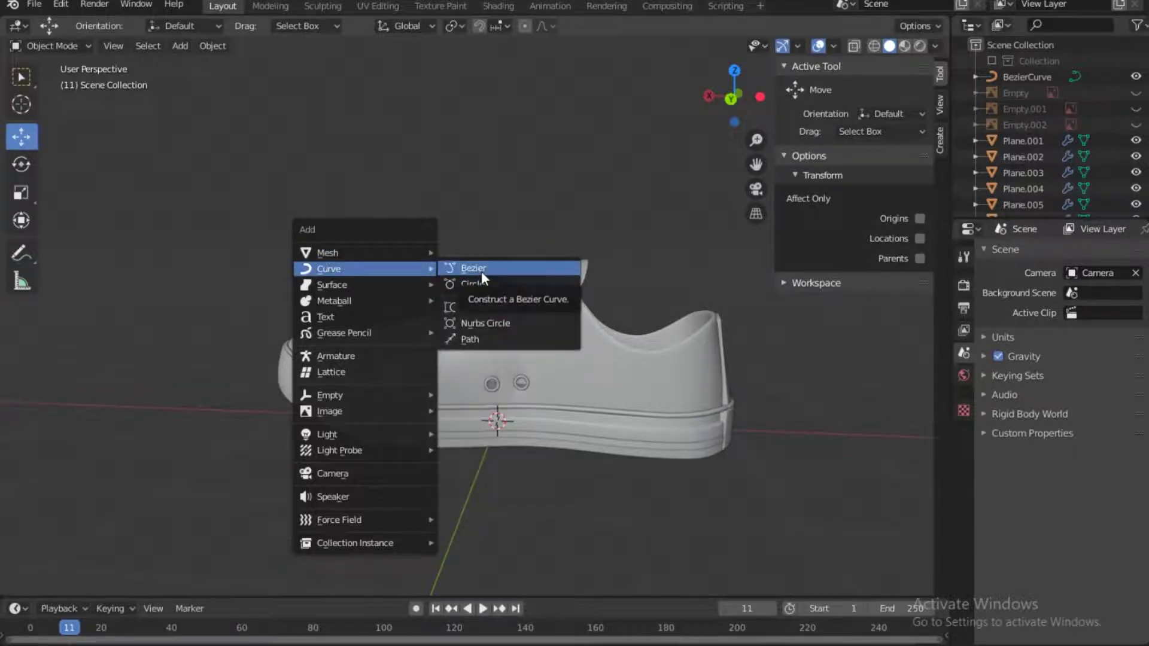
click(481, 271)
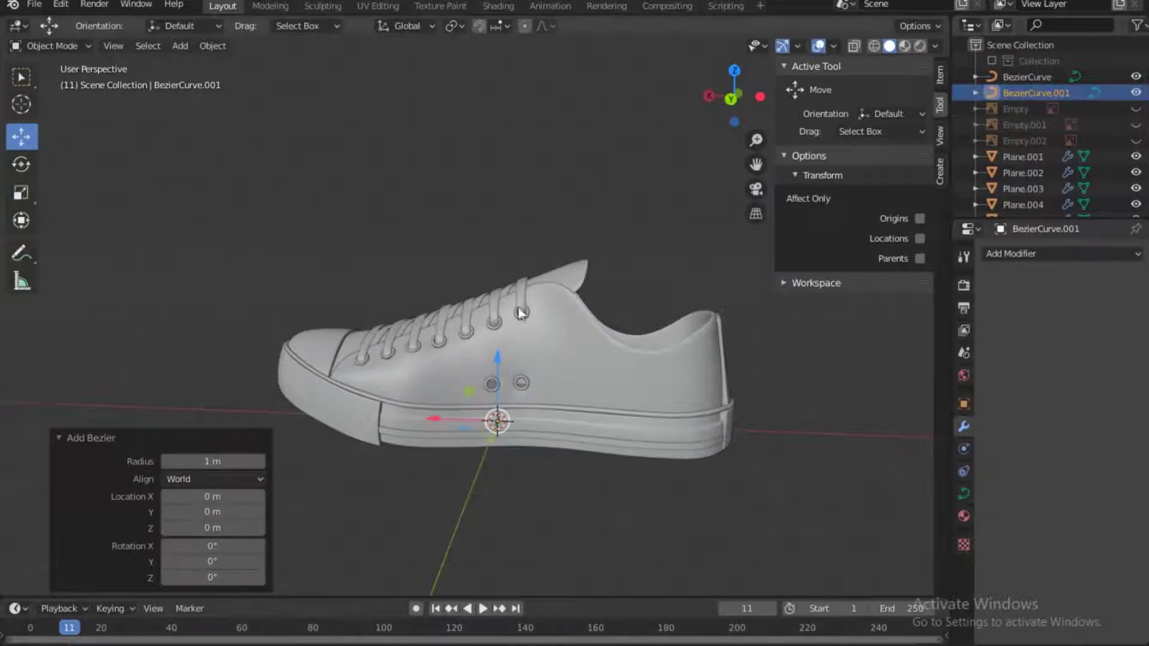
key(Tab)
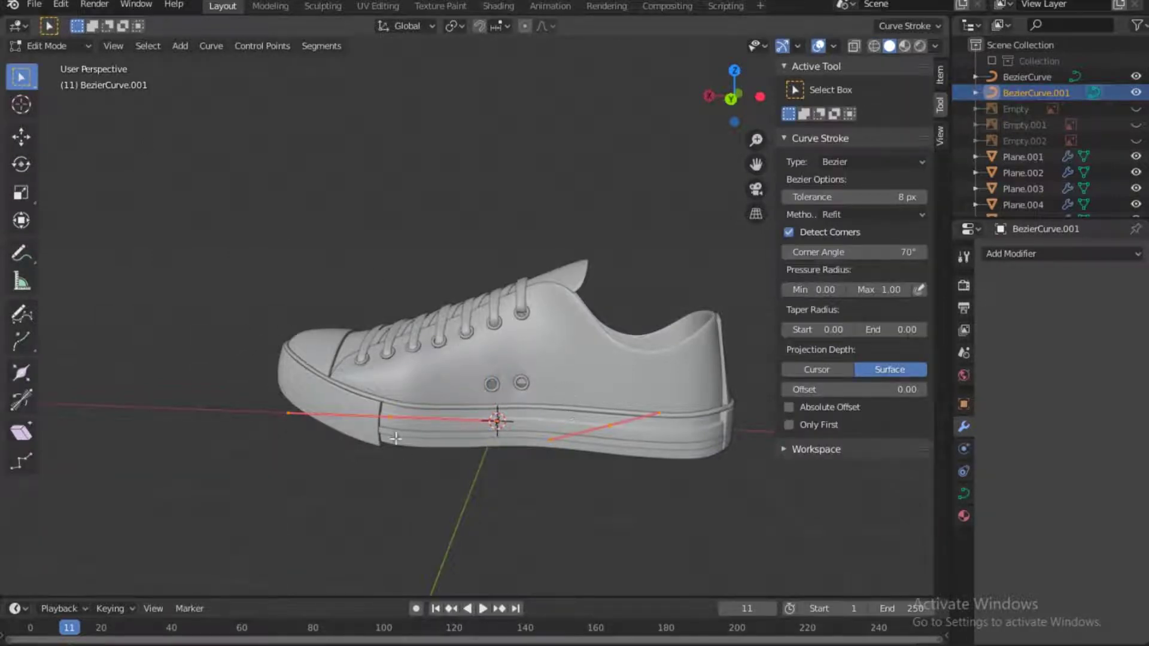
key(x)
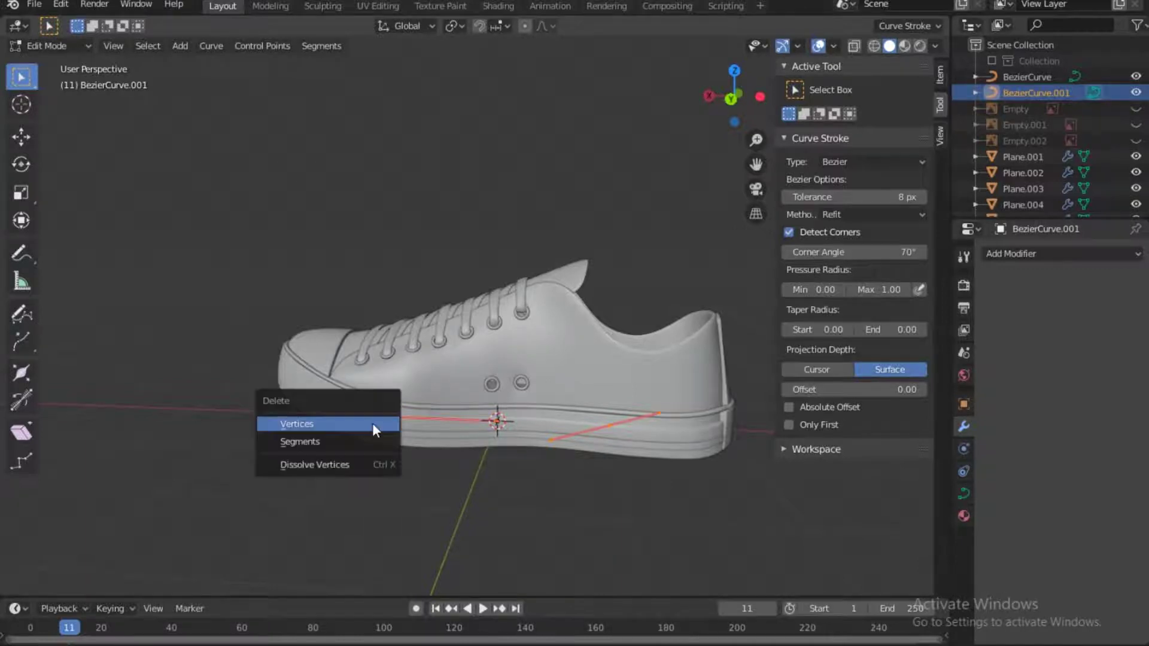
click(379, 424)
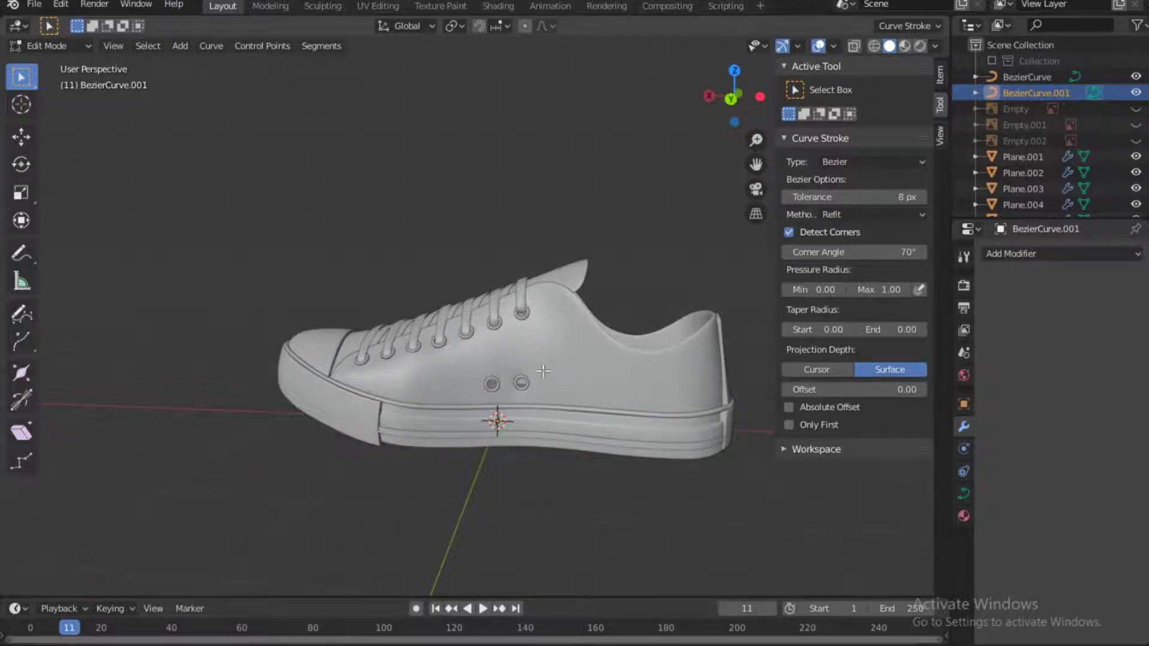
Prepare to trace in back view with the curve Draw tool, the Empty.001 reference image shown and X-ray on.
scroll(616, 413, up, 1)
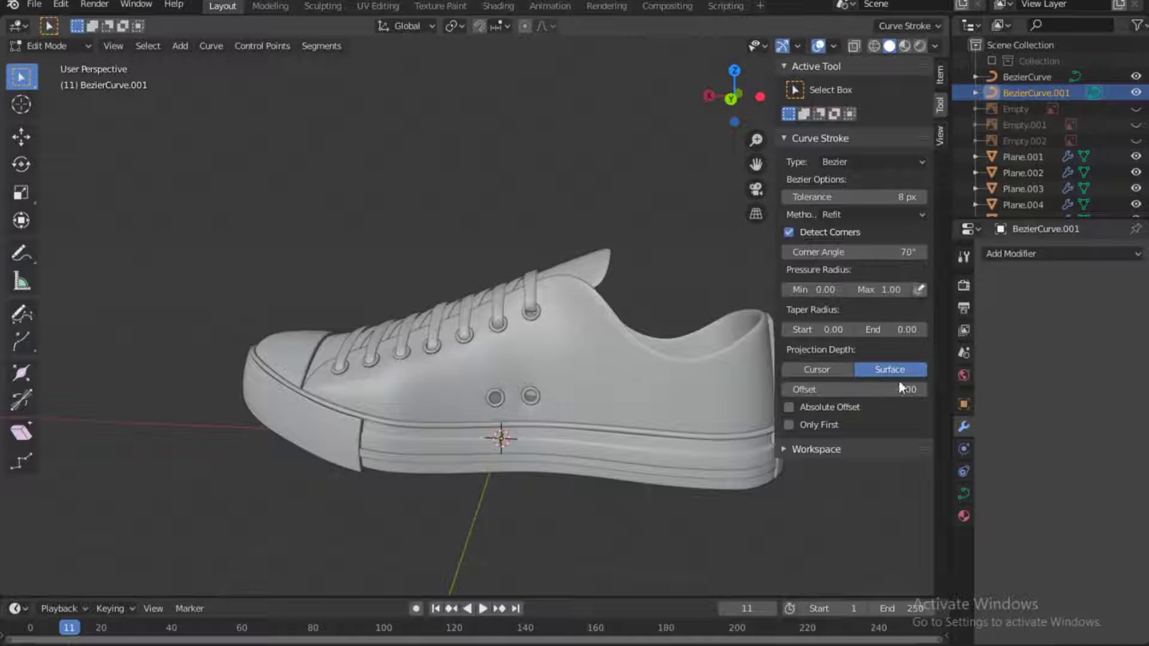
click(28, 318)
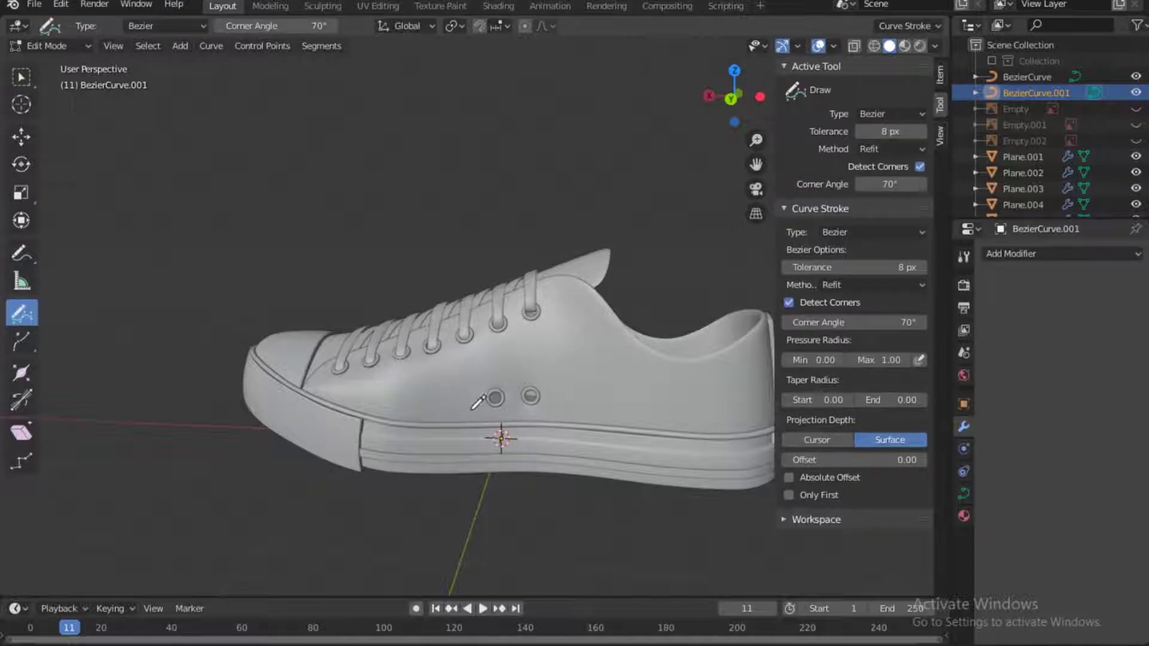
key(grave)
click(560, 315)
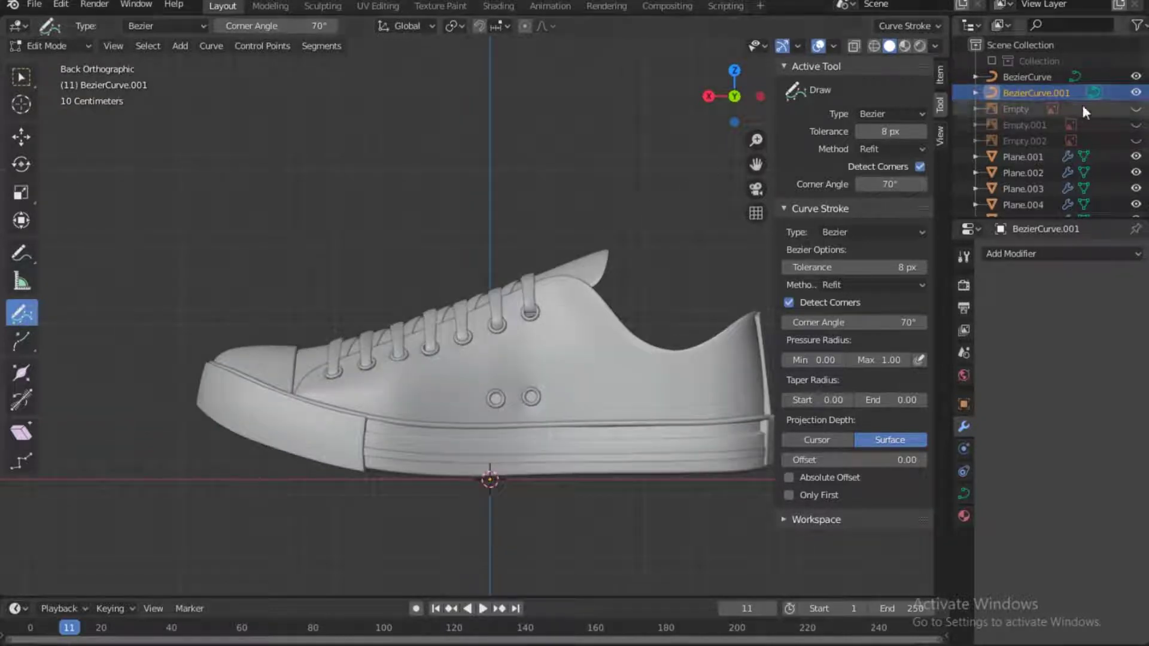
click(1136, 125)
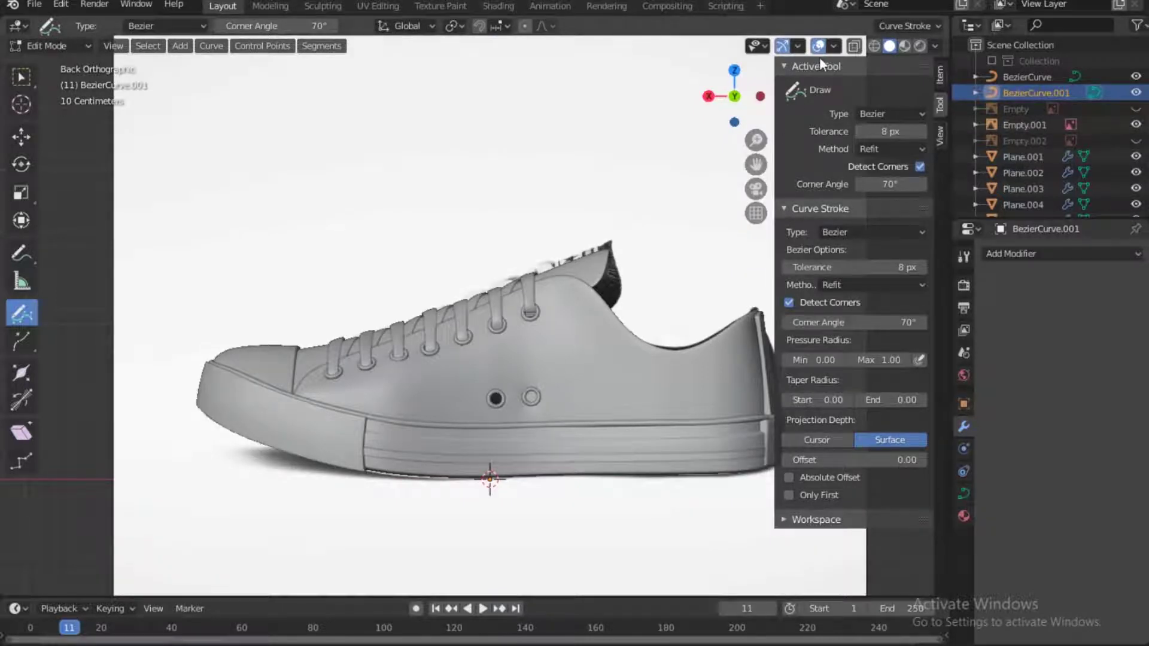
click(854, 46)
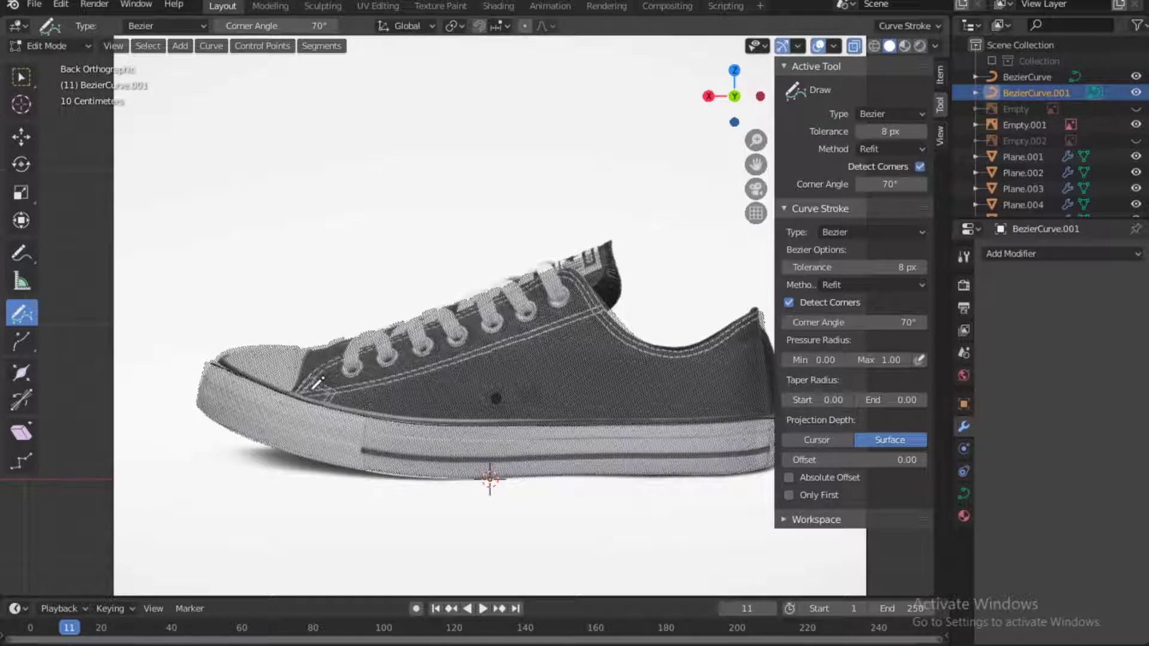
Draw a freehand curve on the shoe's side along the stitch line below the eyelets, from toe cap to collar.
drag(303, 388, 285, 390)
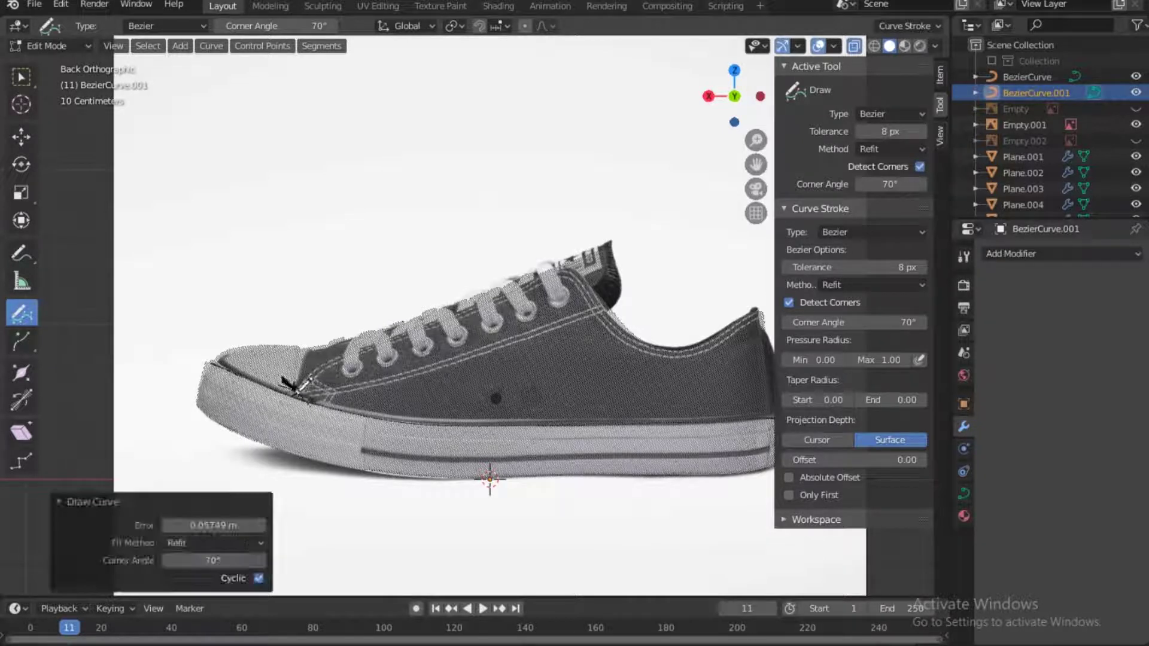
key(ctrl+z)
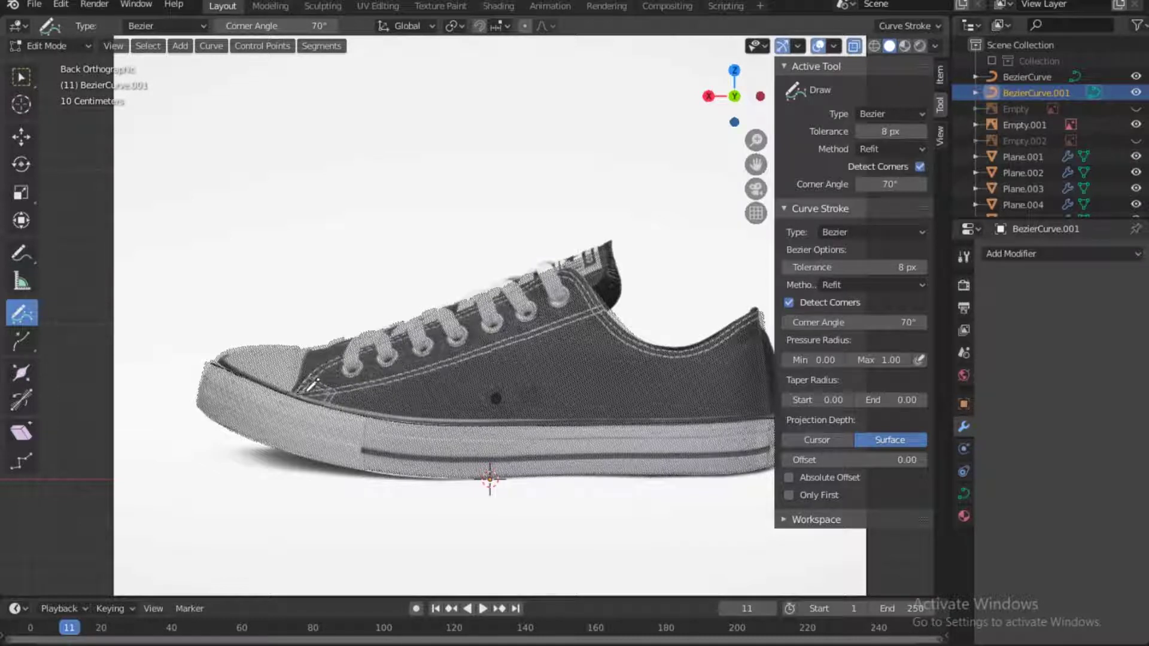
drag(324, 385, 584, 309)
middle_drag(583, 309, 664, 216)
key(grave)
click(736, 149)
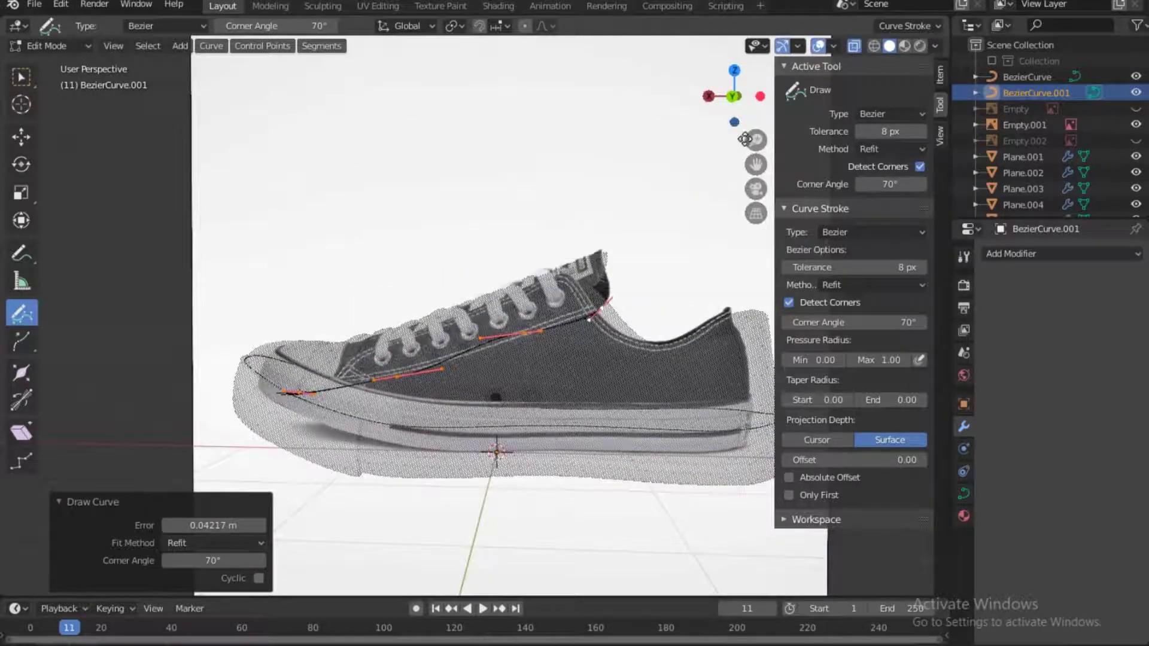
Move the curve's handles vertically in back view so the curve follows the reference image's stitch line.
scroll(490, 356, up, 3)
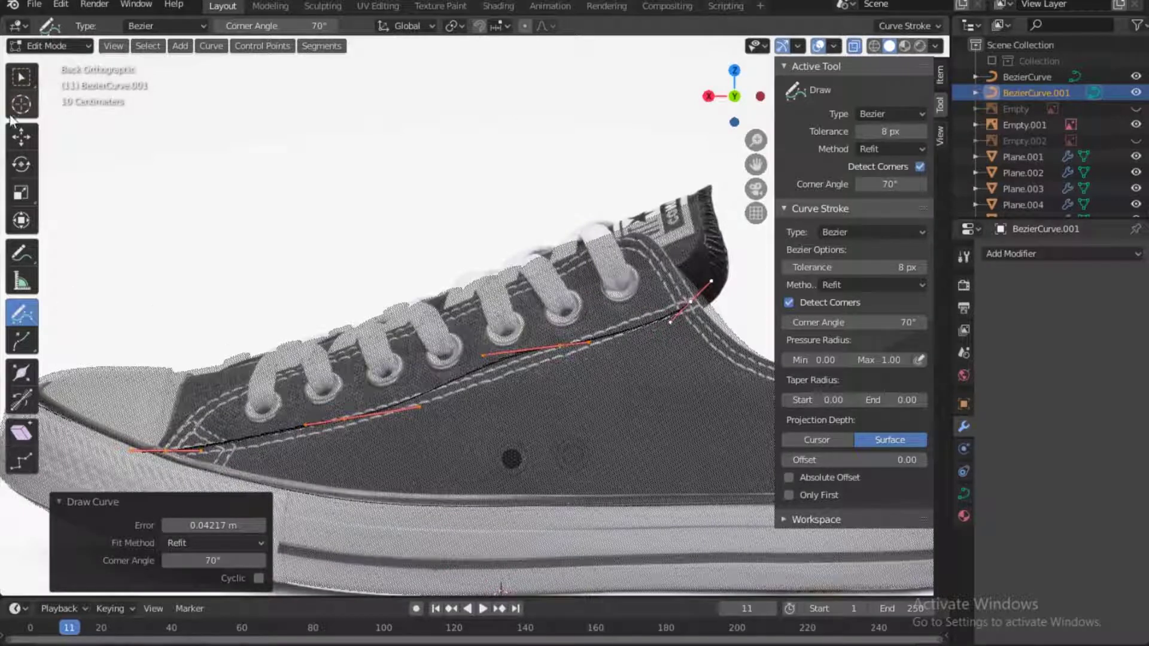
click(21, 137)
click(483, 355)
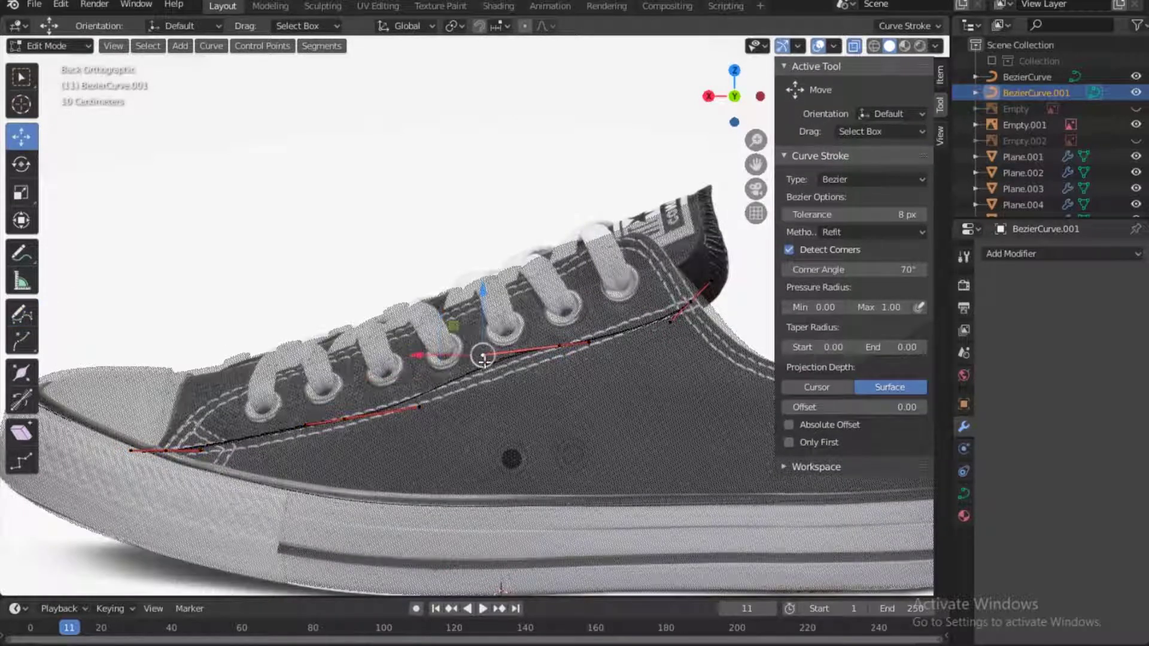
mouse_move(486, 304)
mouse_down()
mouse_move(489, 316)
mouse_move(514, 315)
mouse_up()
click(671, 320)
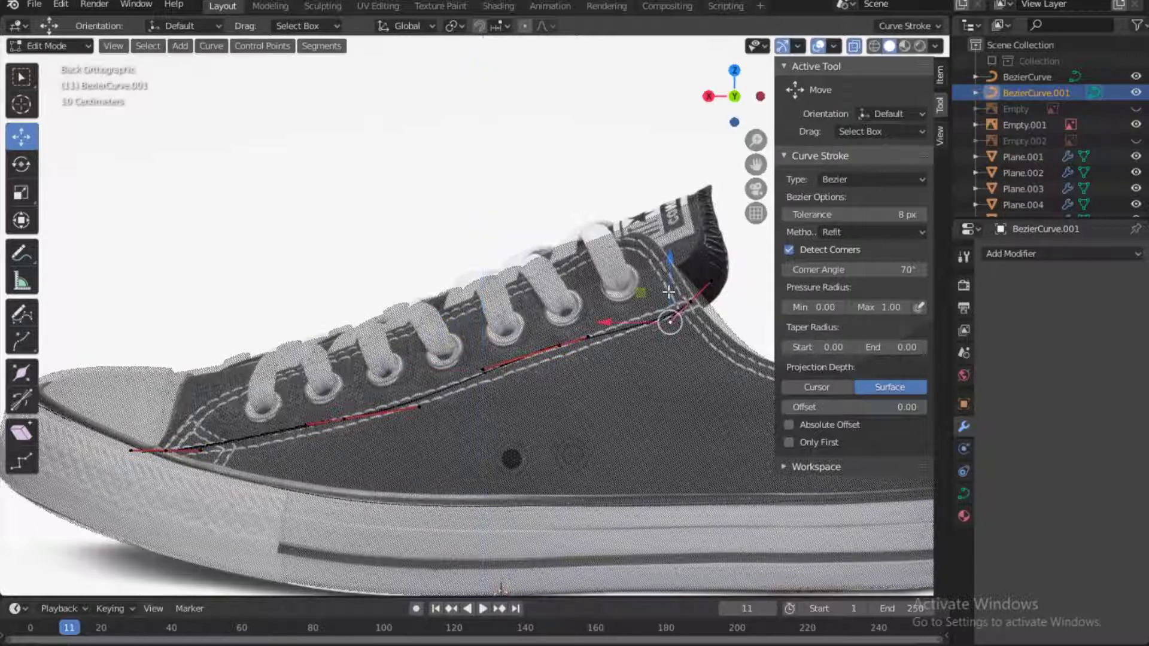
drag(668, 272, 668, 255)
click(416, 407)
drag(418, 357, 419, 345)
click(201, 433)
drag(201, 390, 200, 409)
Turn off X-ray and, in top view, adjust the curve handle beside the collar-end eyelets along Y.
key(grave)
key(KP_7)
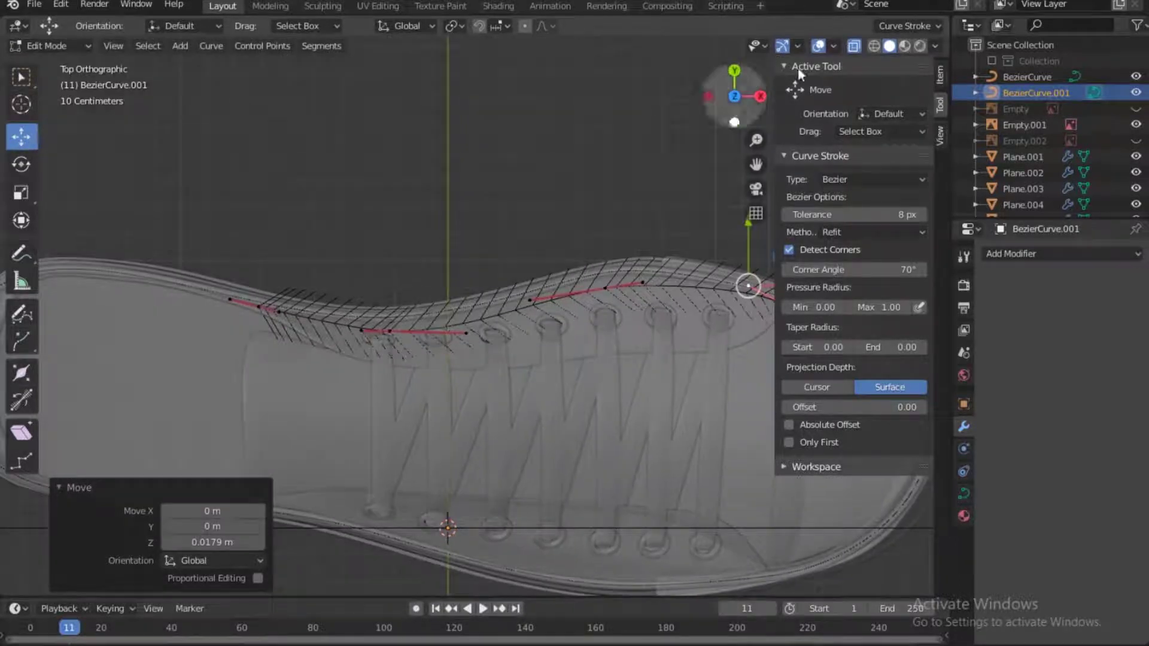
click(856, 45)
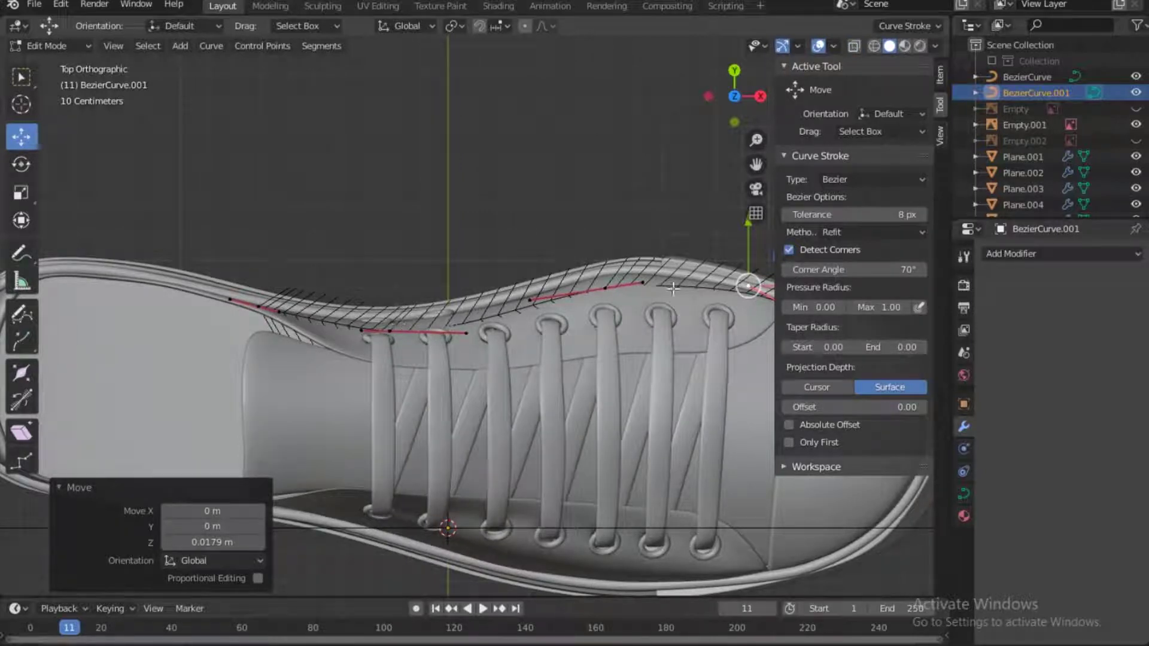
shift+middle_drag(663, 281, 551, 281)
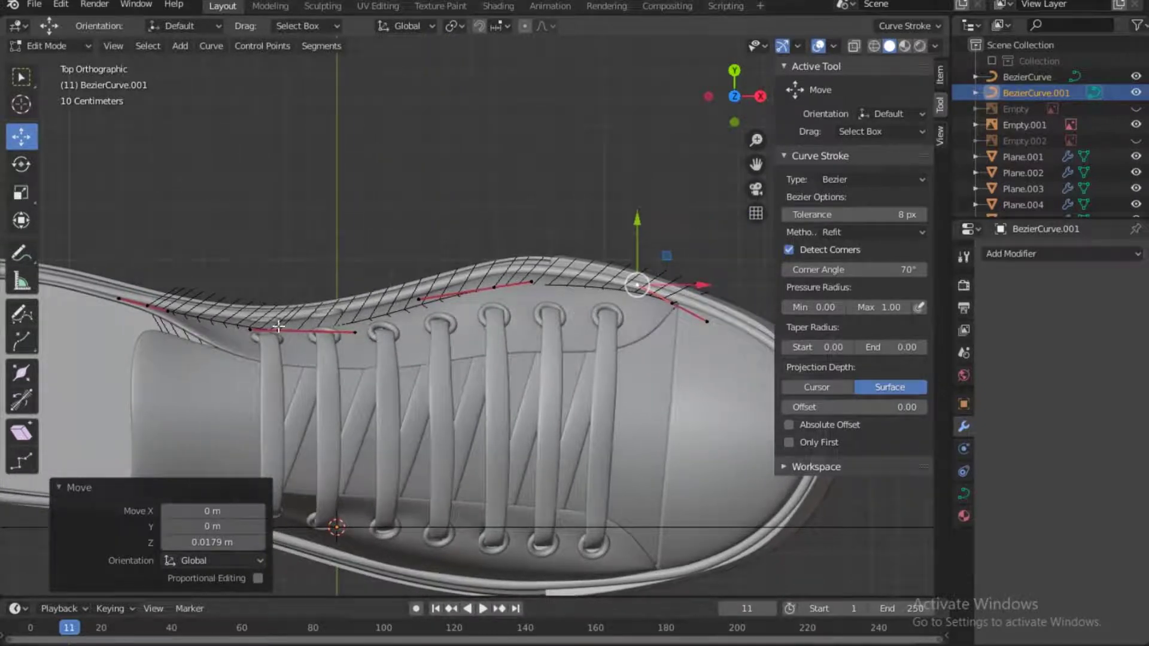
click(354, 331)
drag(355, 276, 355, 286)
click(464, 239)
mouse_move(733, 98)
mouse_down()
mouse_move(826, 173)
mouse_move(740, 106)
mouse_move(735, 119)
mouse_move(734, 98)
mouse_up()
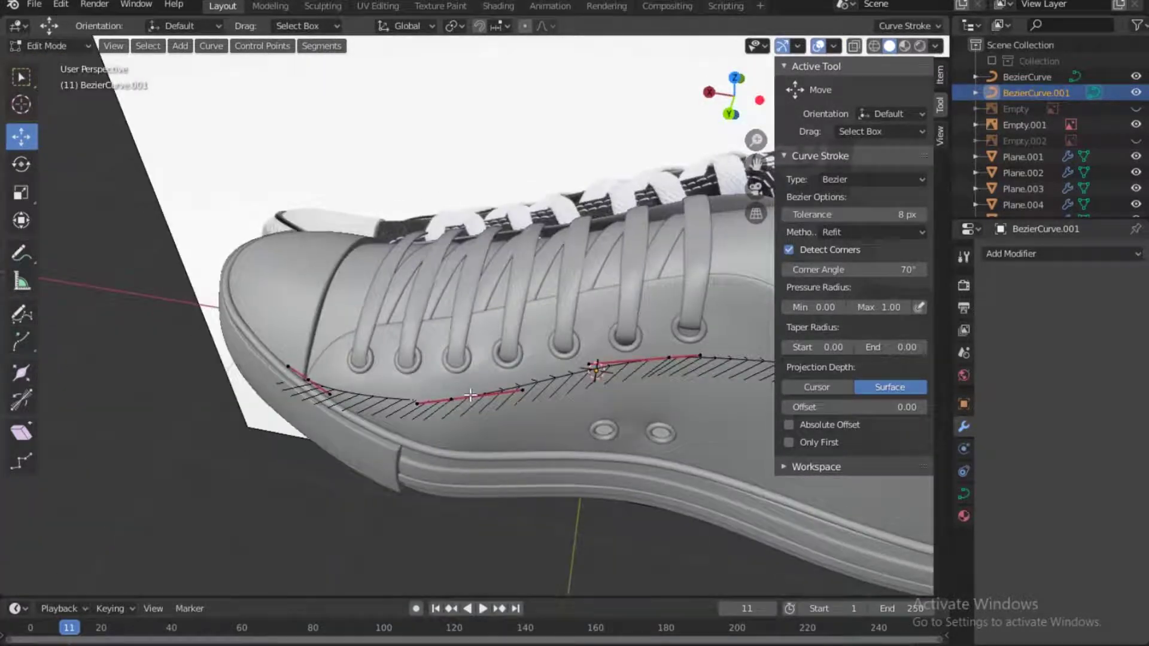
Subdivide the whole curve with 60 cuts.
key(a)
middle_drag(471, 395, 464, 379)
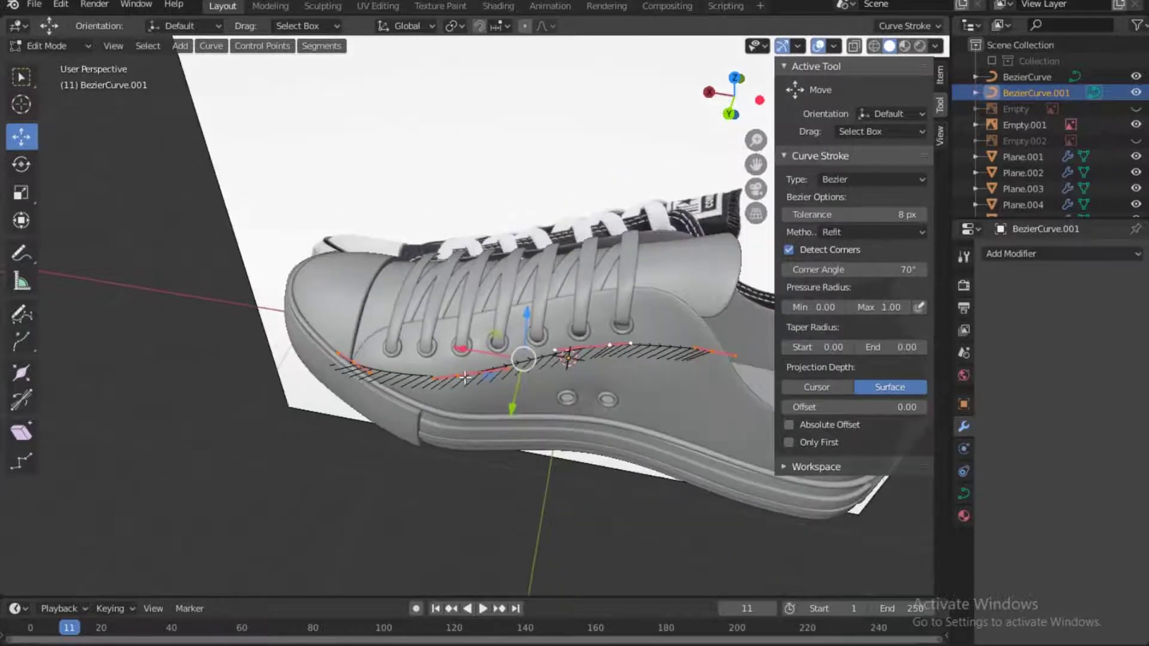
right_click(465, 377)
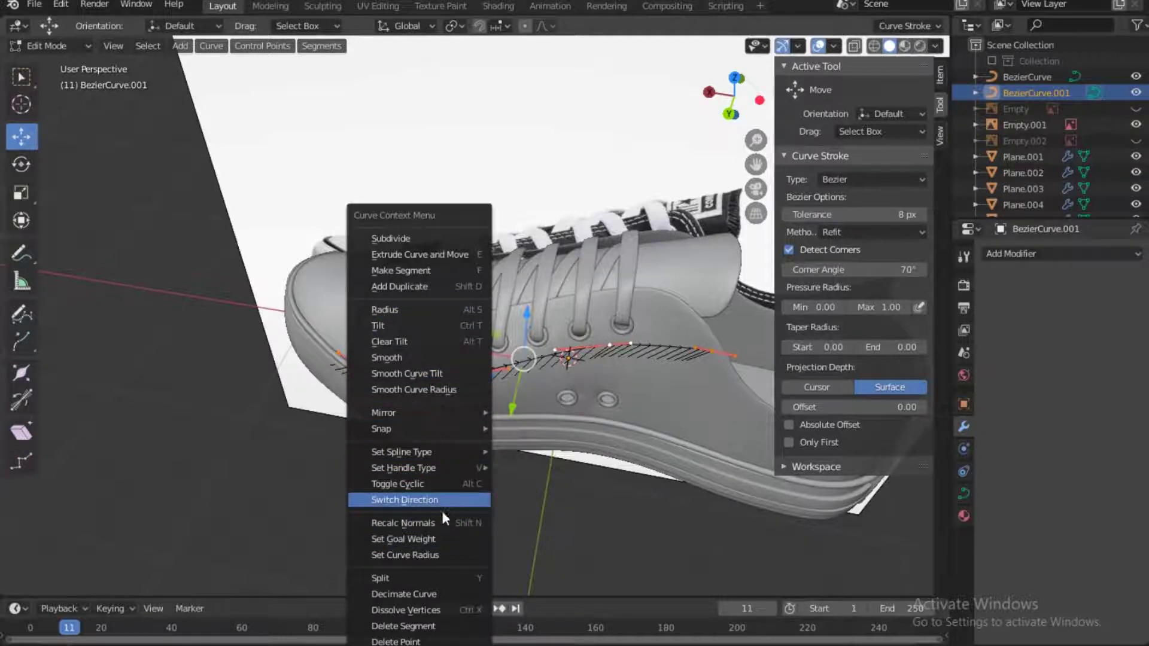
click(421, 238)
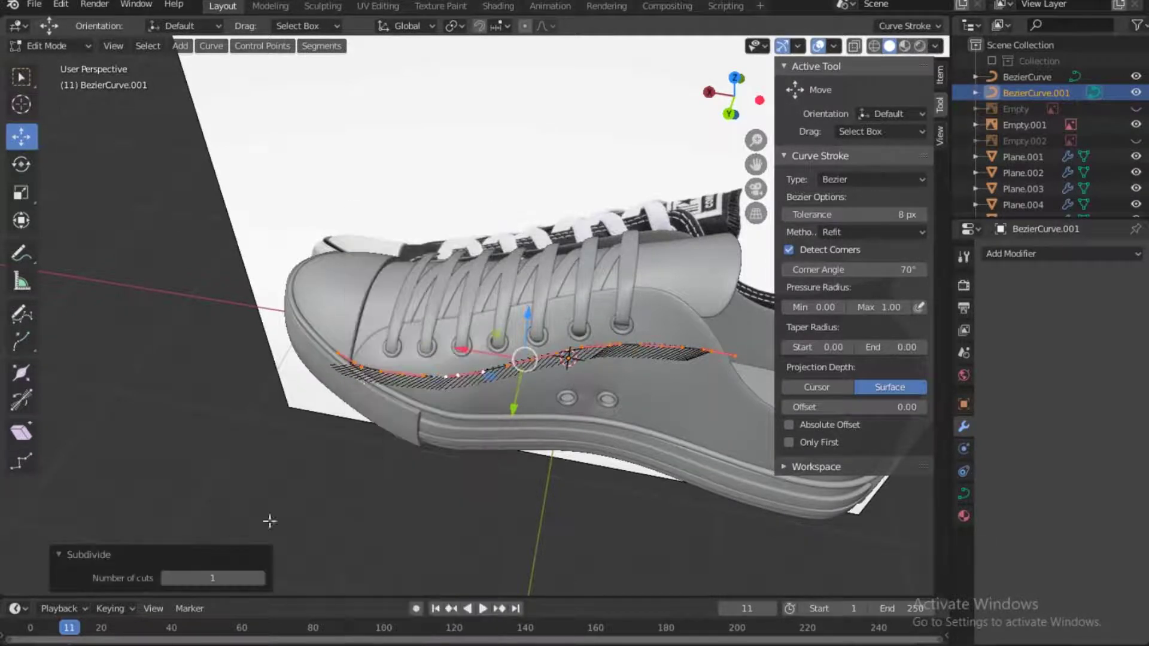
click(215, 578)
text(60)
key(Return)
scroll(514, 446, up, 4)
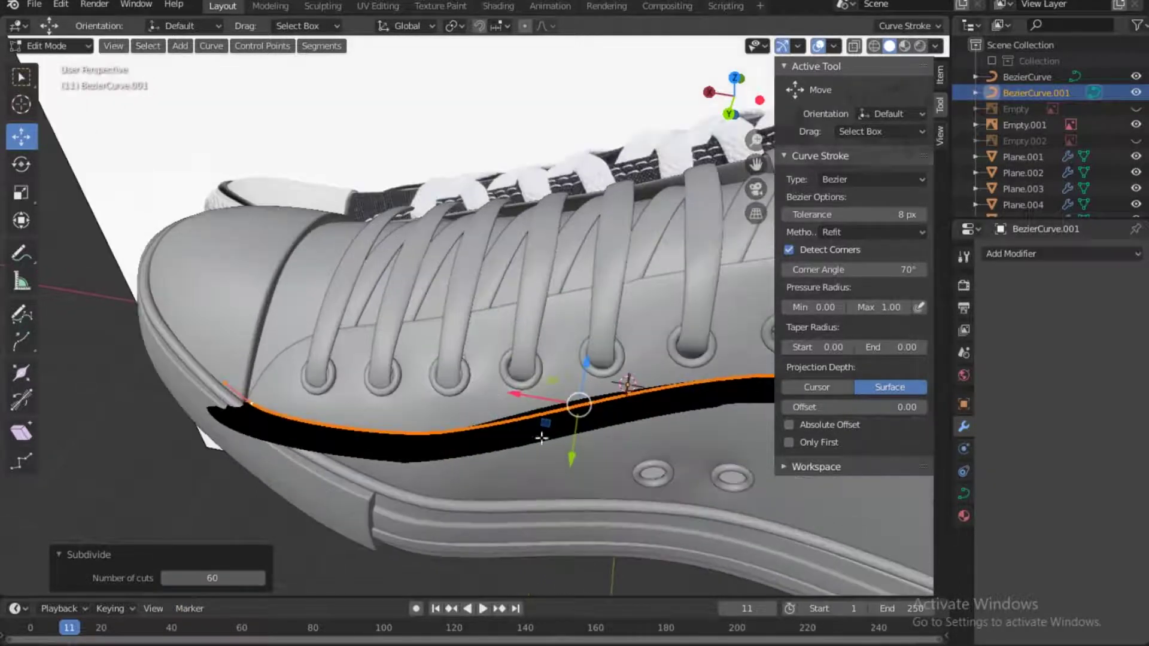
click(143, 364)
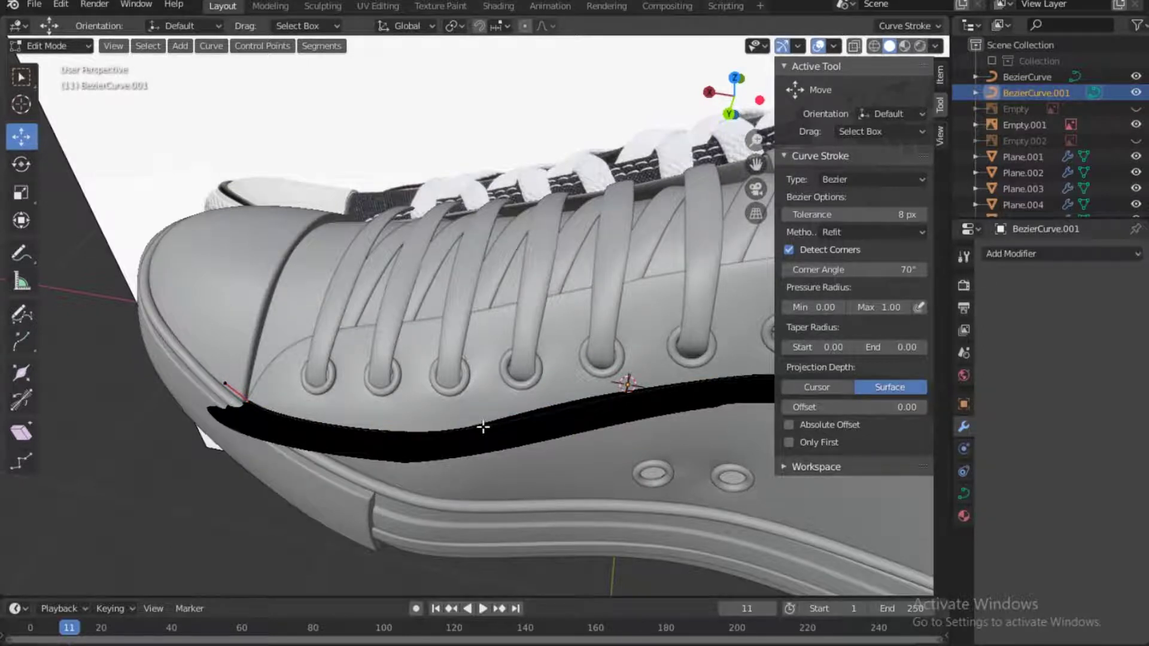
Return to Object Mode and convert the stitch curve to a mesh.
key(Tab)
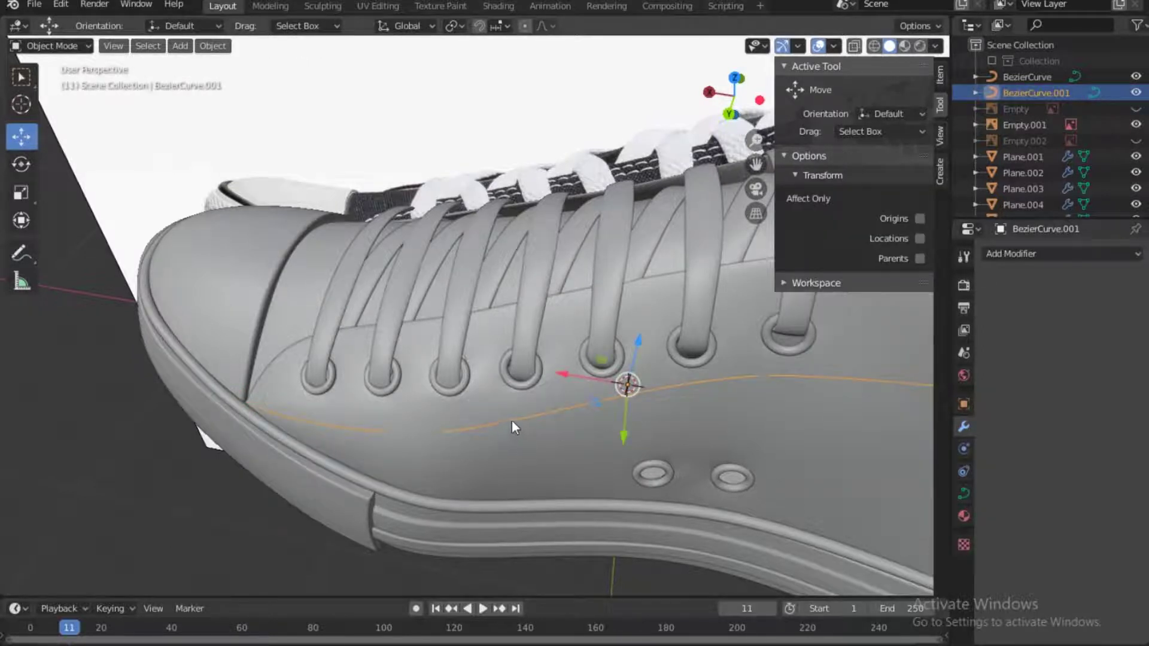
right_click(512, 421)
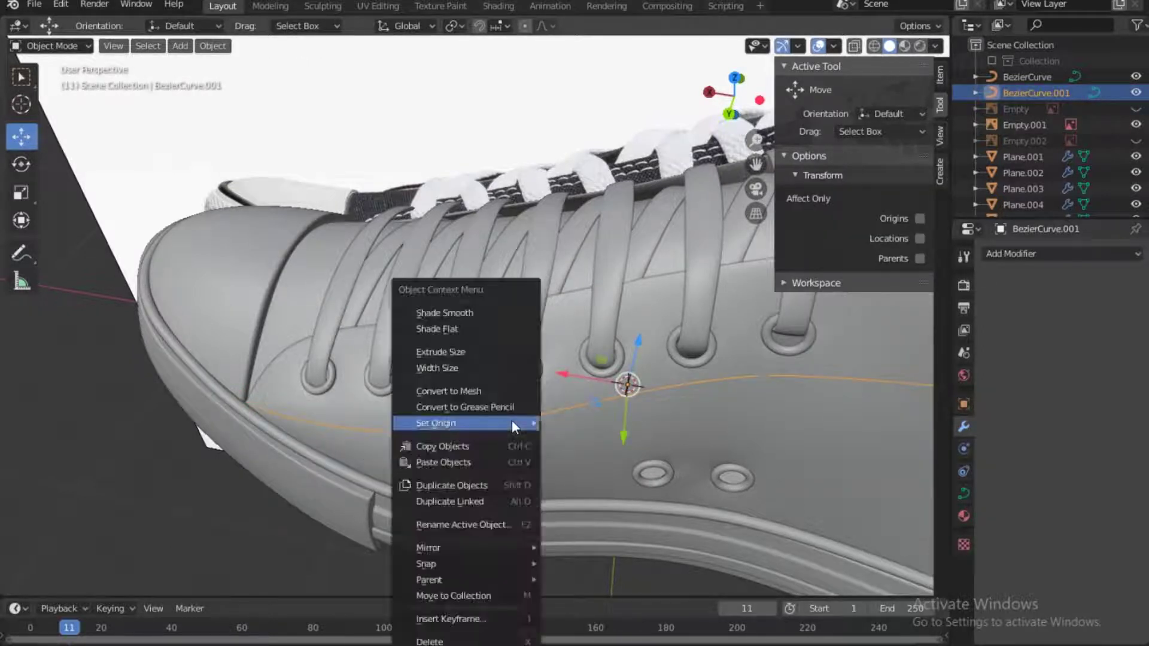
click(482, 390)
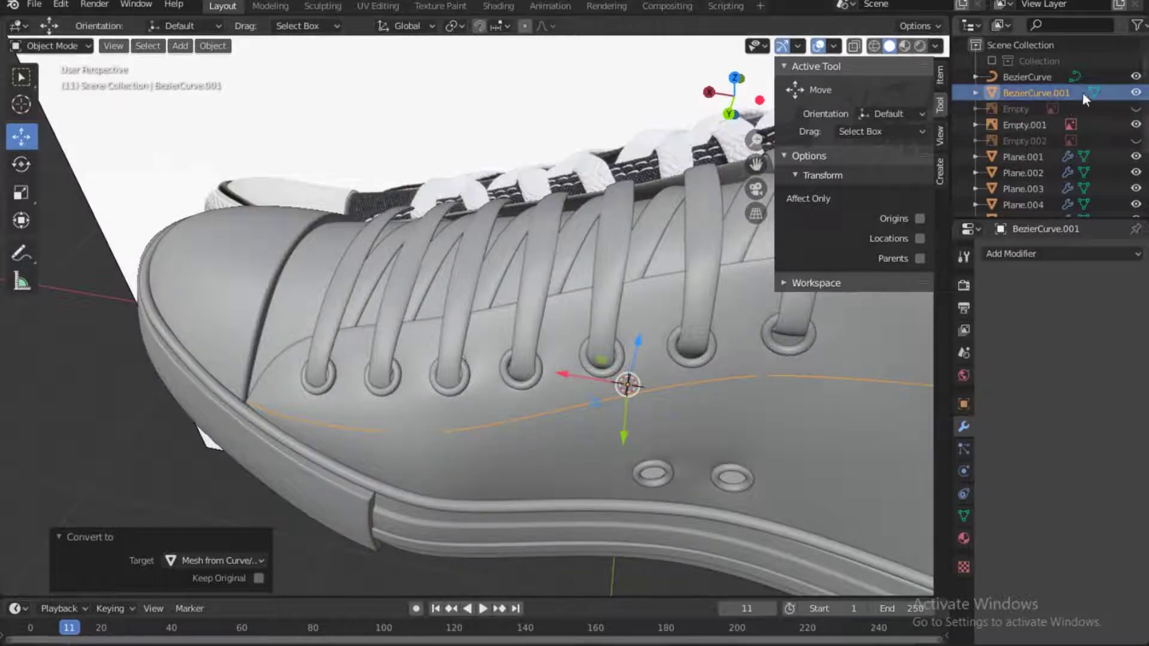
Rename the converted BezierCurve.001 object as Stitches.001.
double_click(1045, 92)
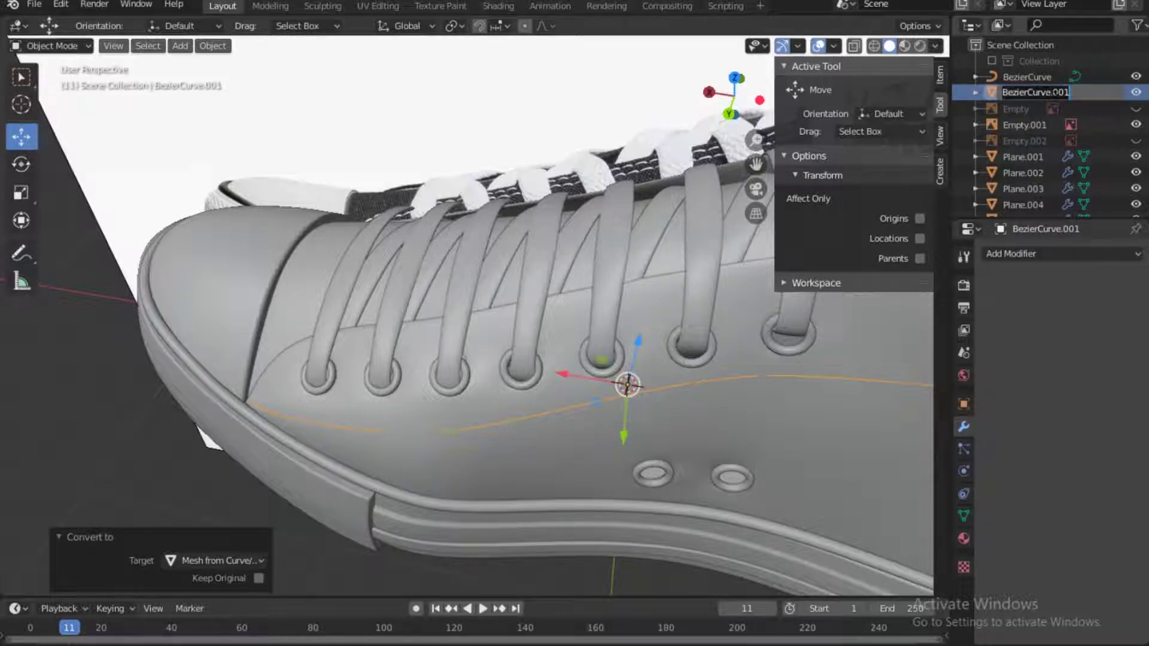
double_click(1052, 92)
drag(1051, 93, 956, 90)
text(Stitches)
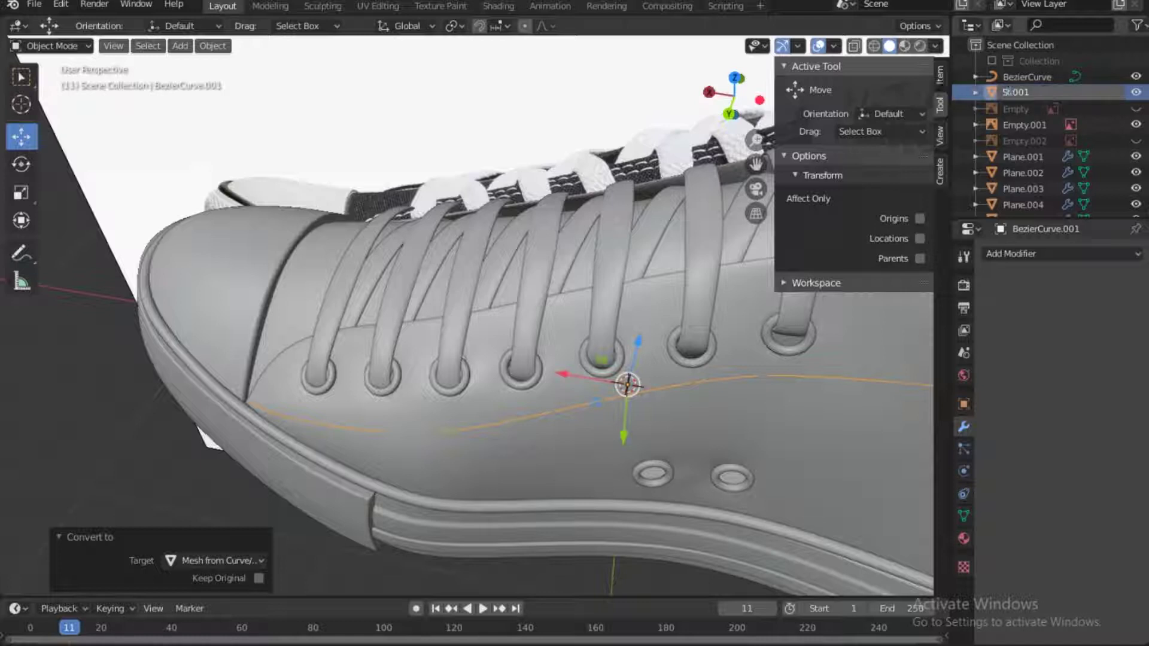
key(Return)
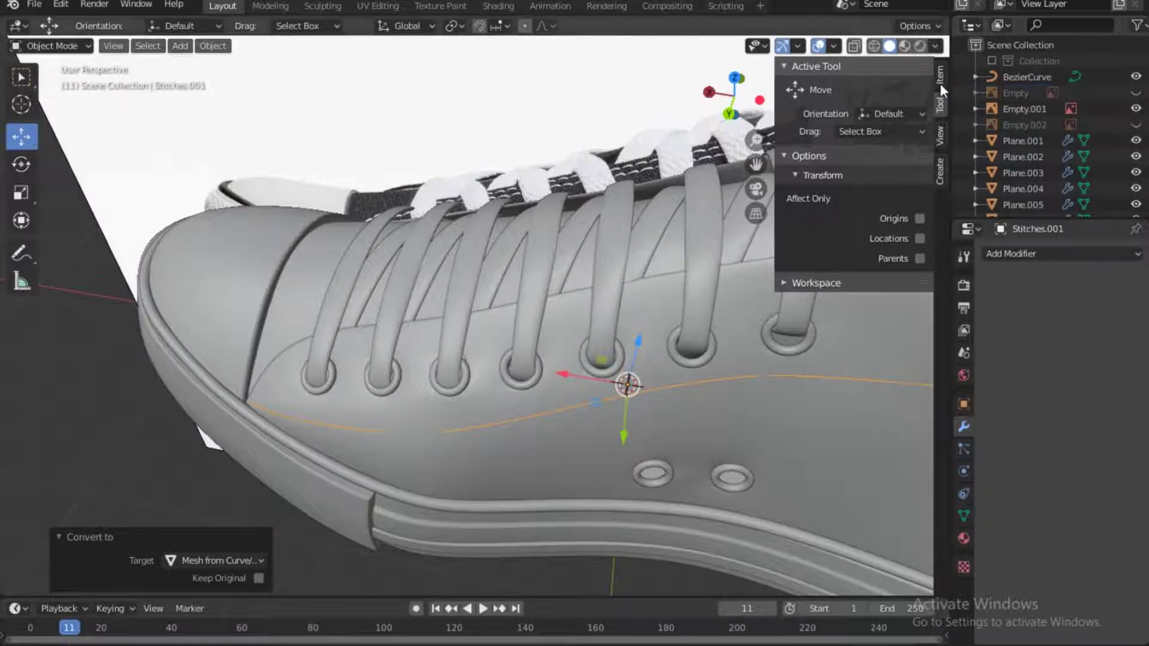
Add a Skin modifier to the Stitches.001 object.
scroll(1041, 173, down, 4)
click(1047, 186)
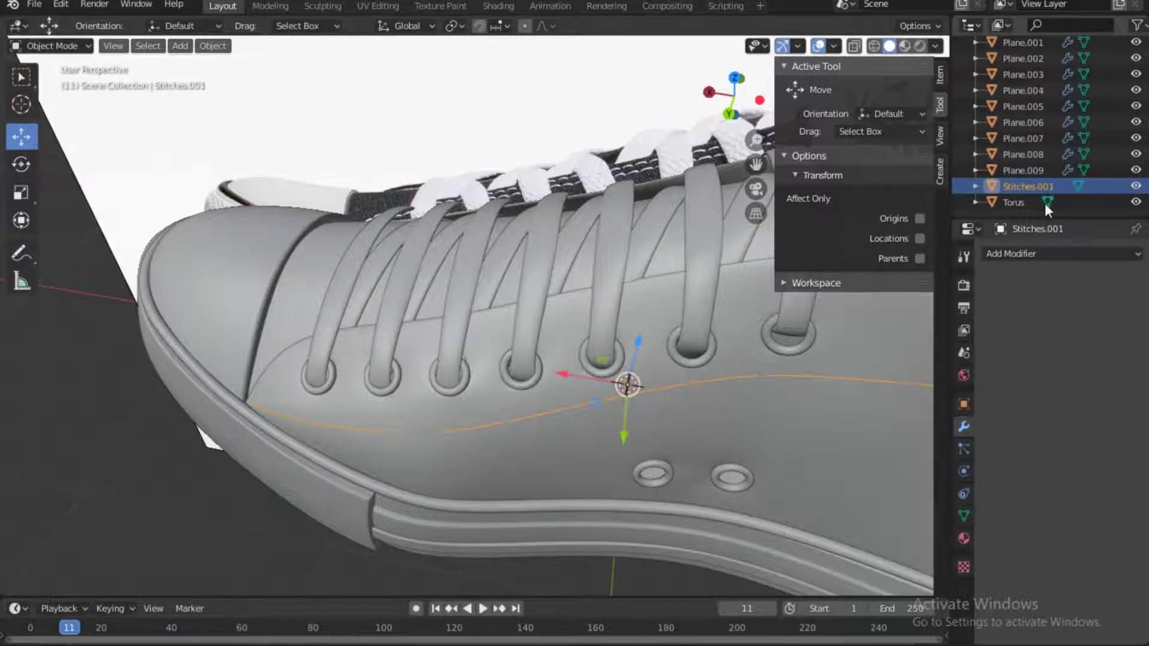
shift+middle_drag(575, 378, 463, 349)
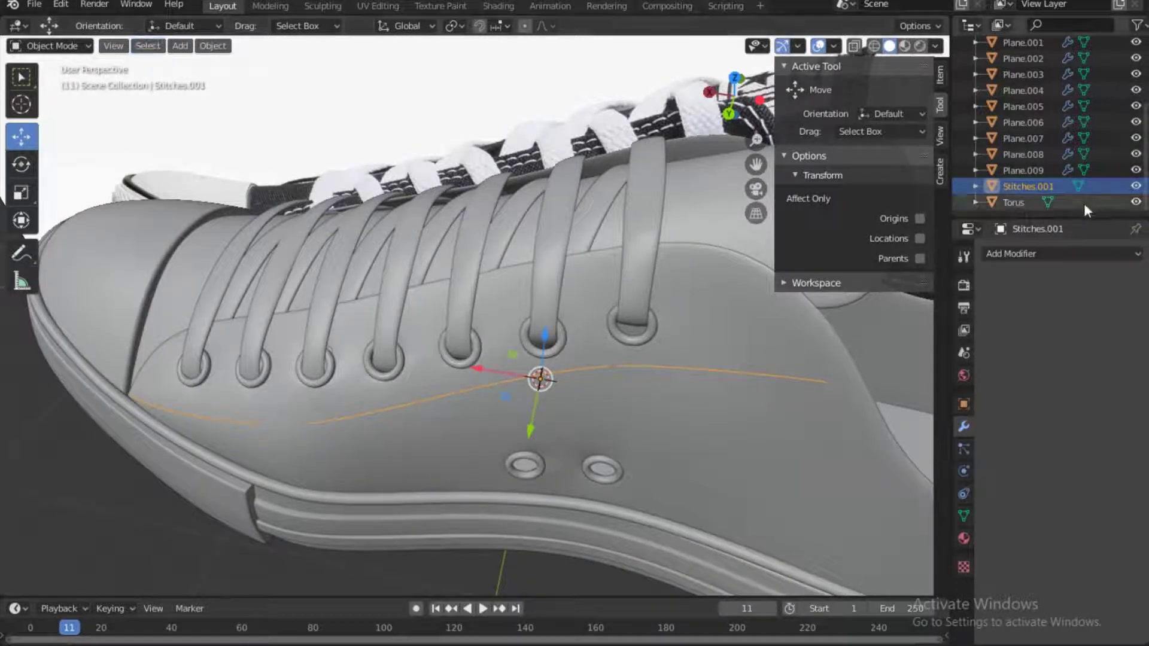
click(1068, 255)
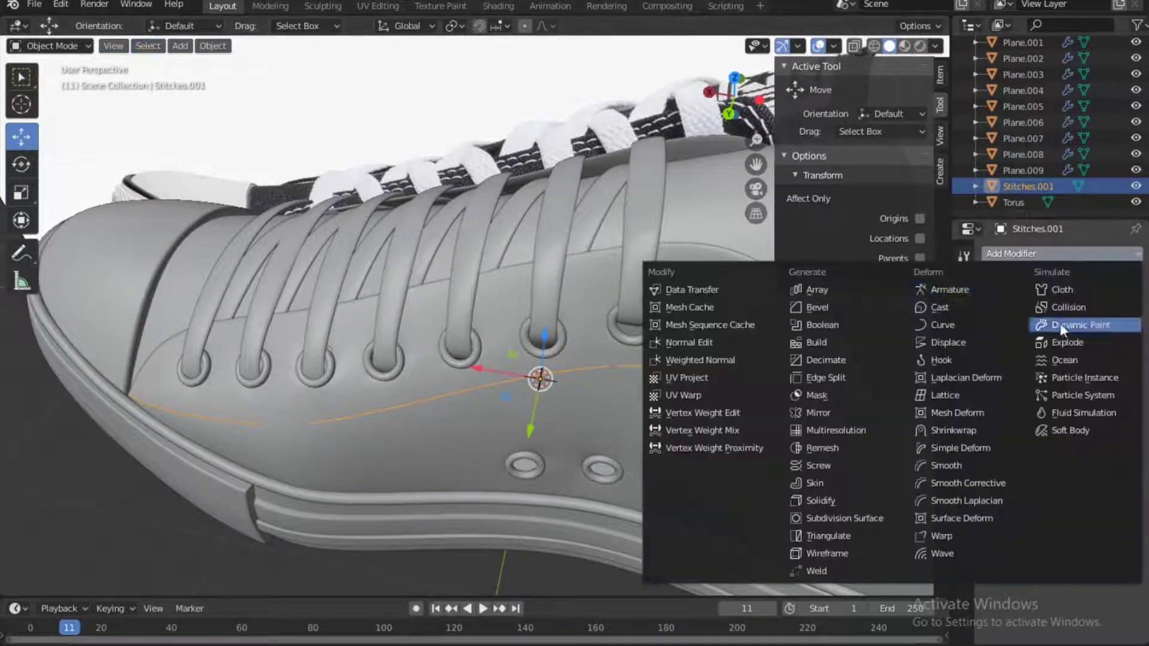
click(830, 483)
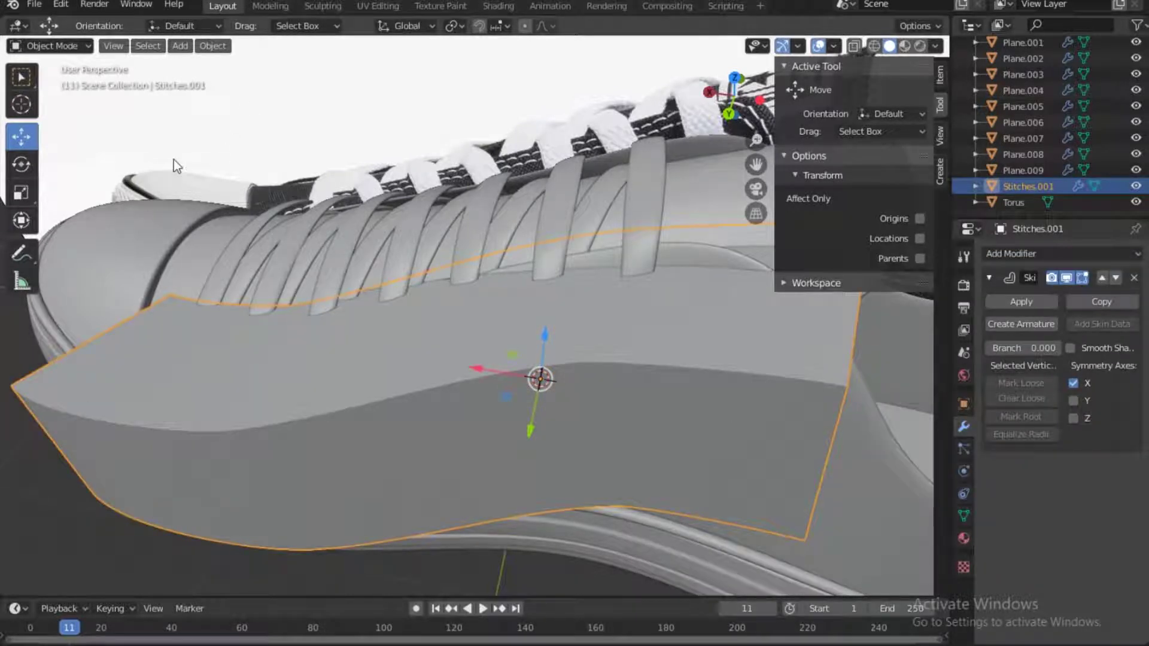
Select the whole Stitches.001 mesh in Edit Mode and shrink its skin thickness by a factor of 0.056.
key(Tab)
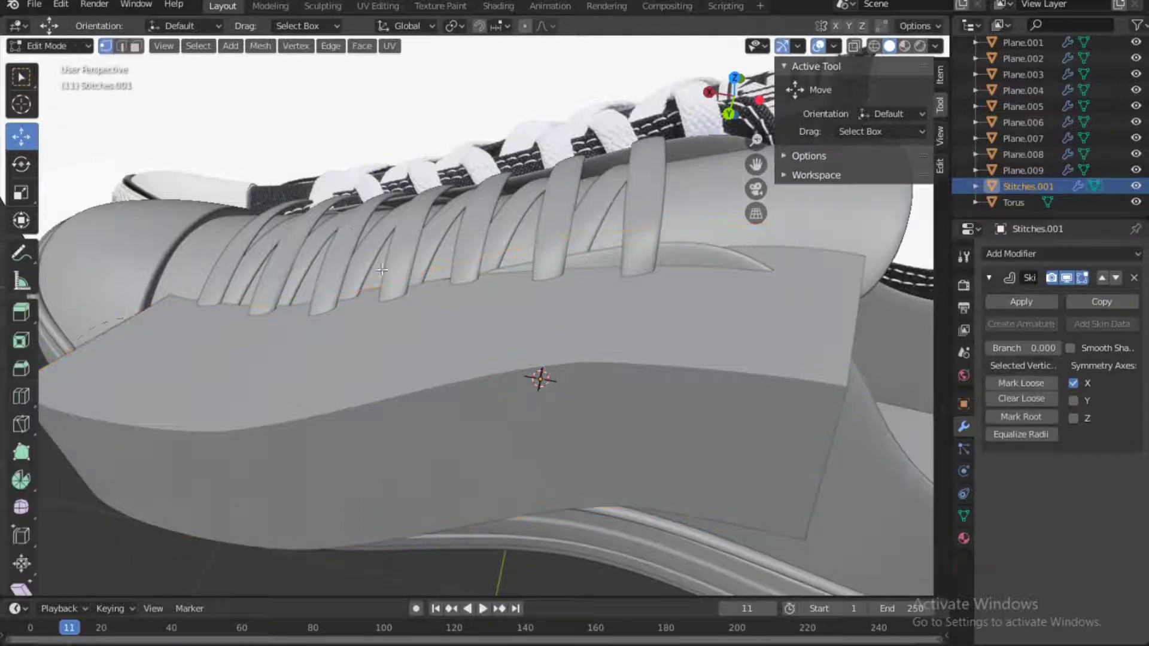
click(445, 359)
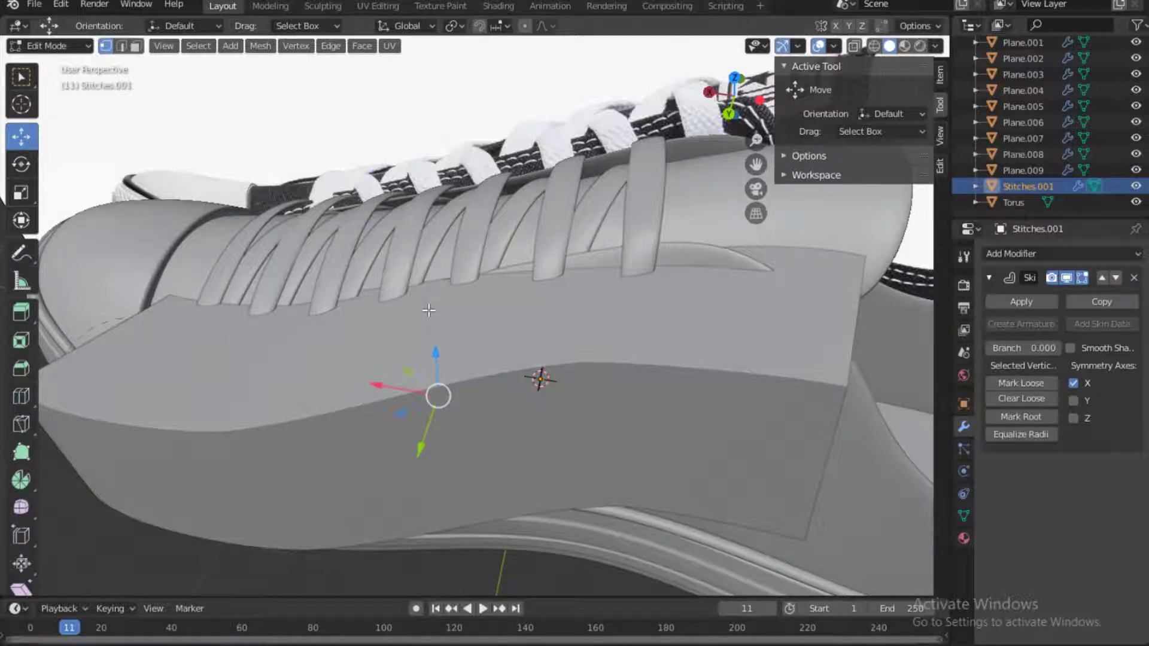
key(s)
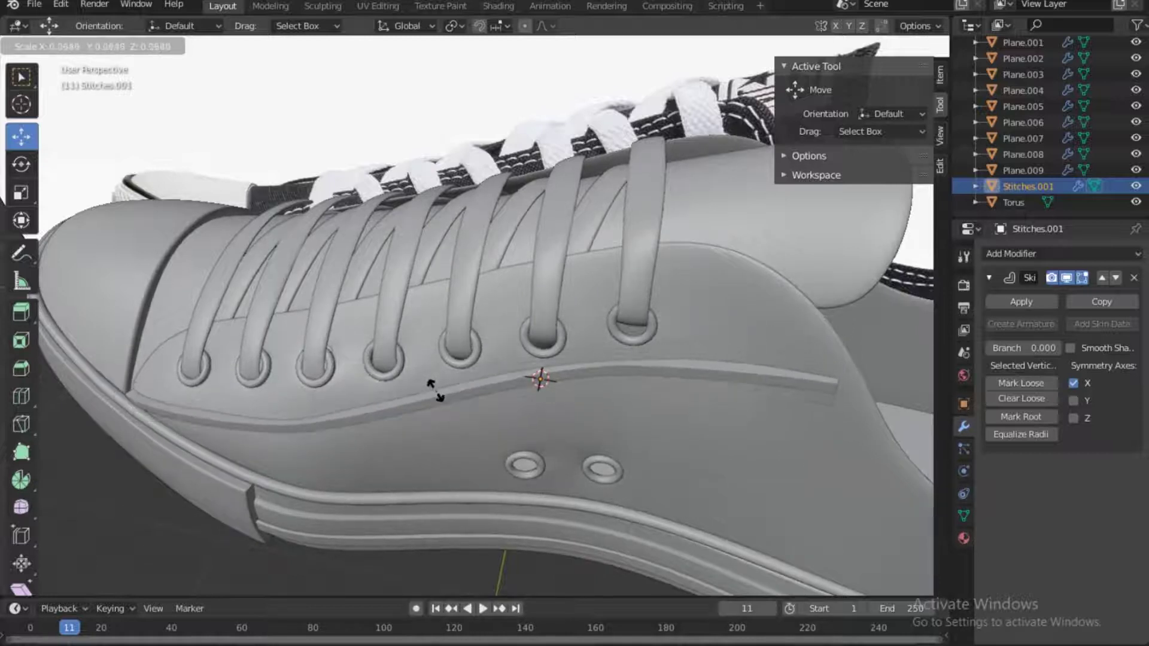
click(438, 395)
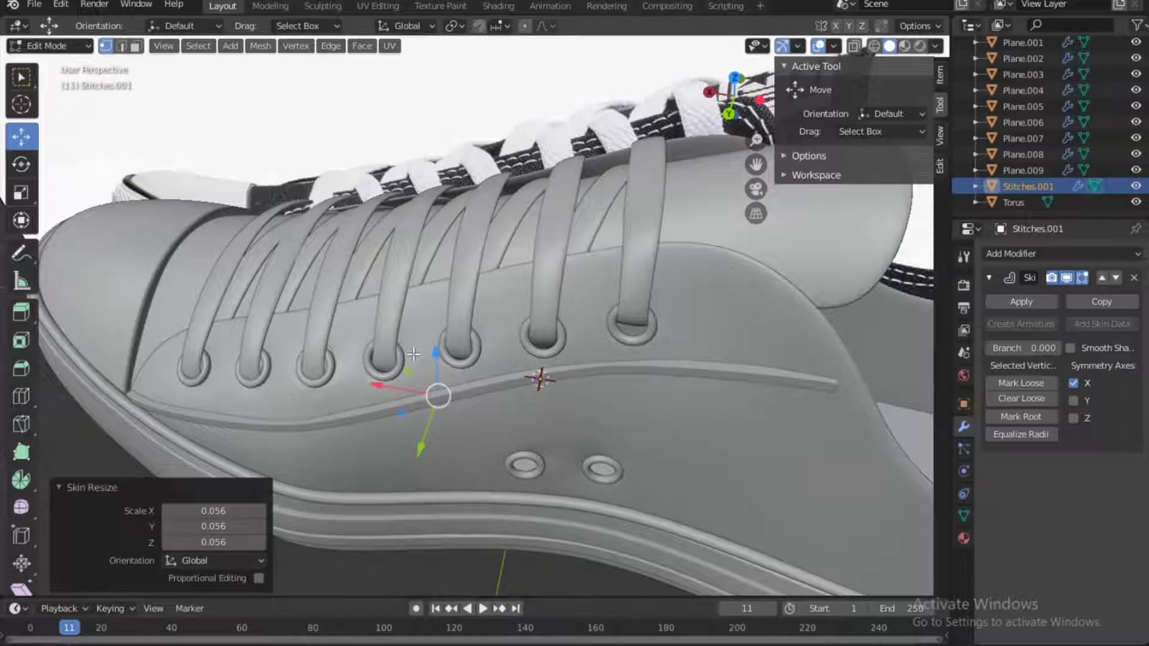
Show the reference through the model in back view with X-ray and resize the skin by 0.930 to match the photographed stitches.
key(grave)
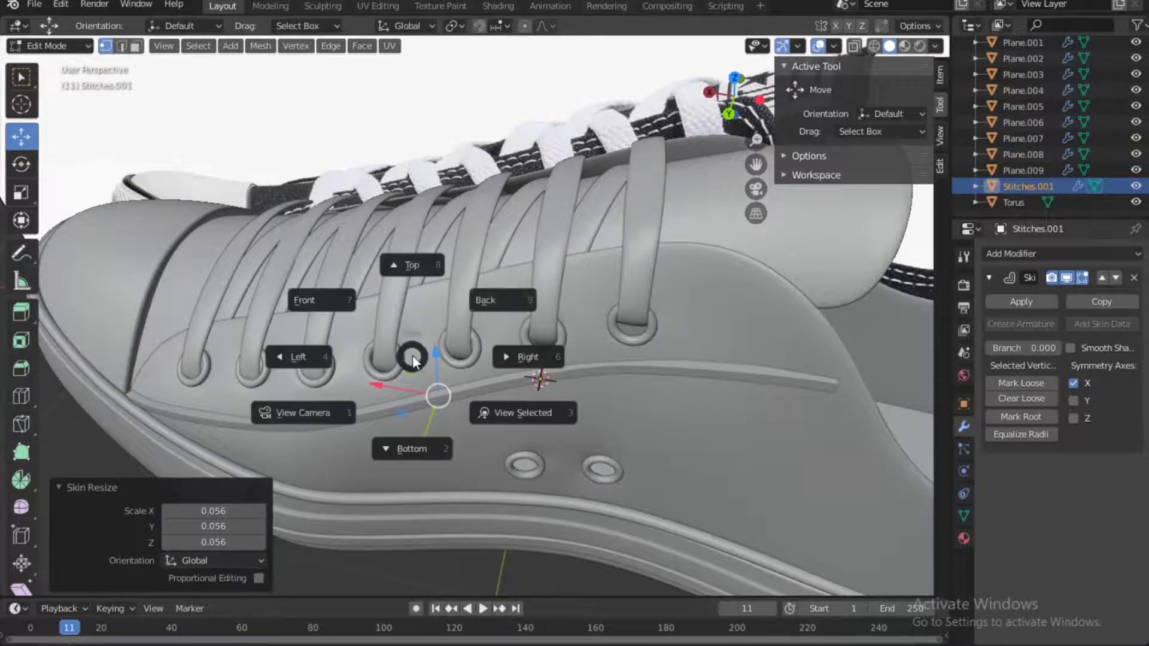
click(502, 304)
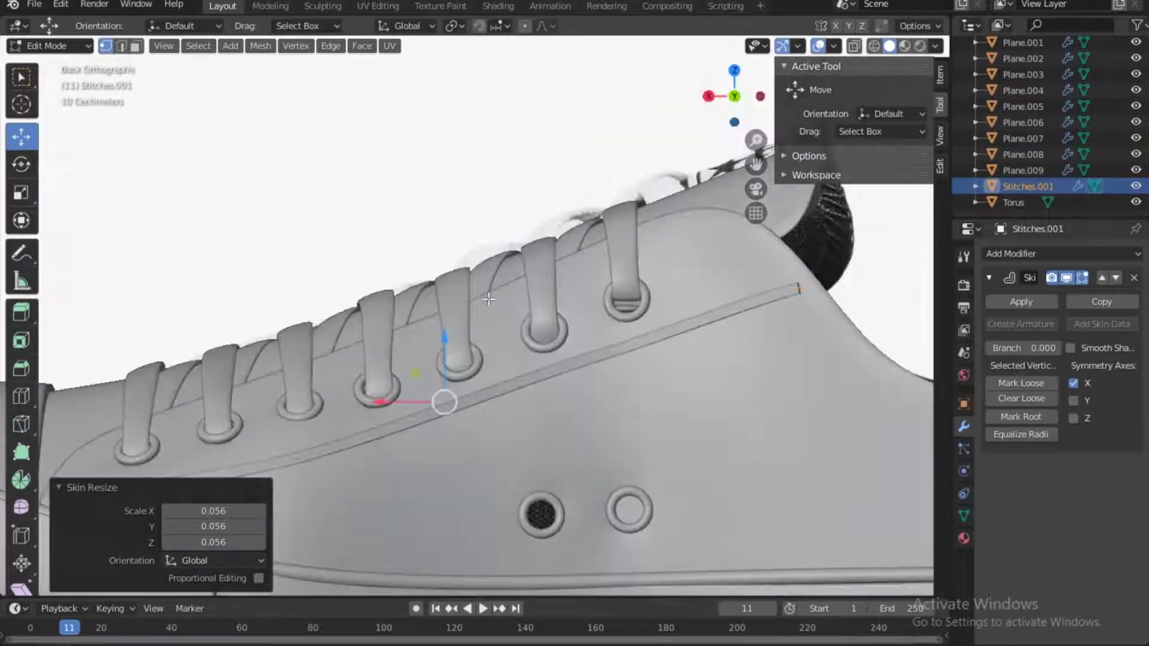
click(855, 46)
scroll(440, 435, up, 1)
scroll(446, 455, up, 3)
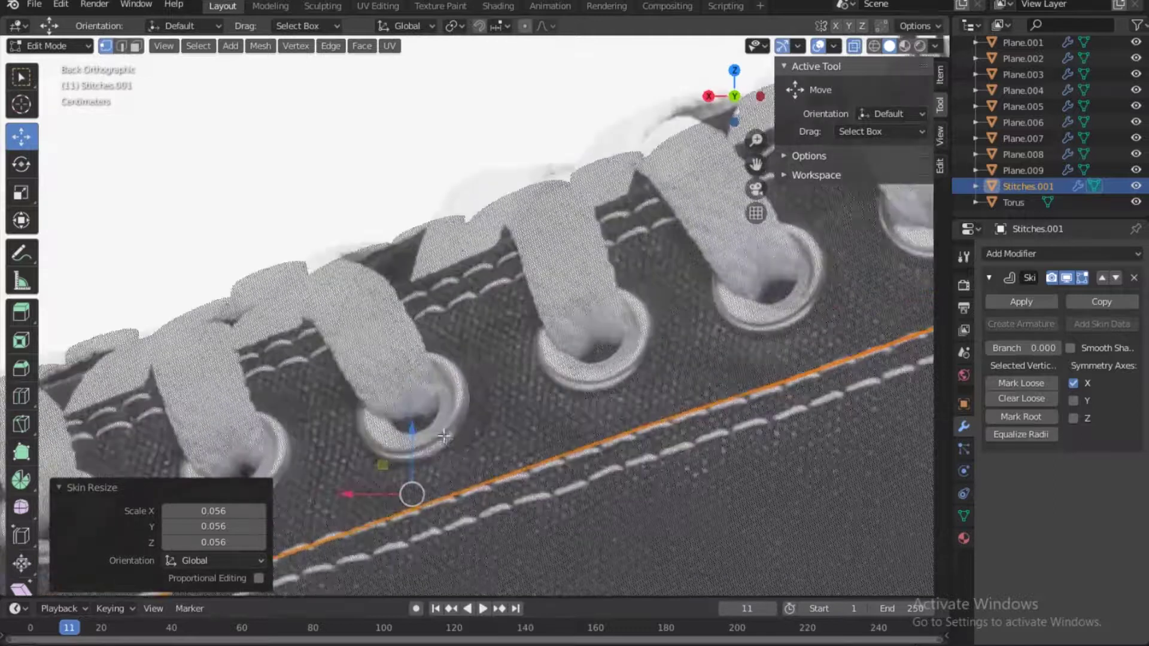
scroll(452, 473, down, 2)
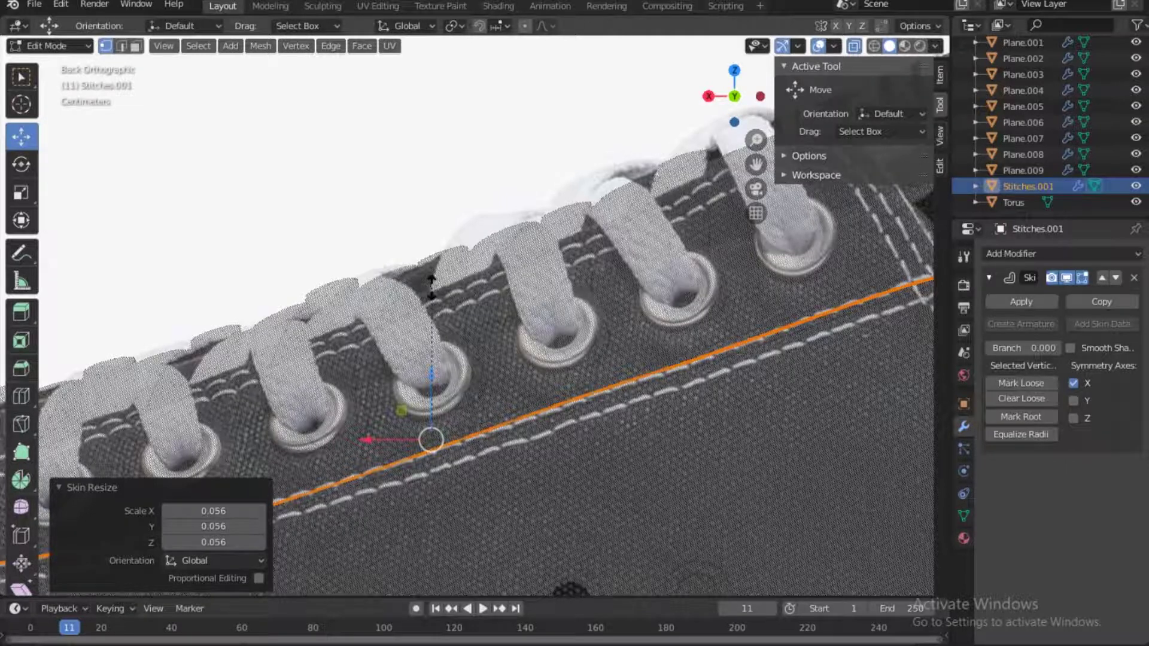
key(ctrl+a)
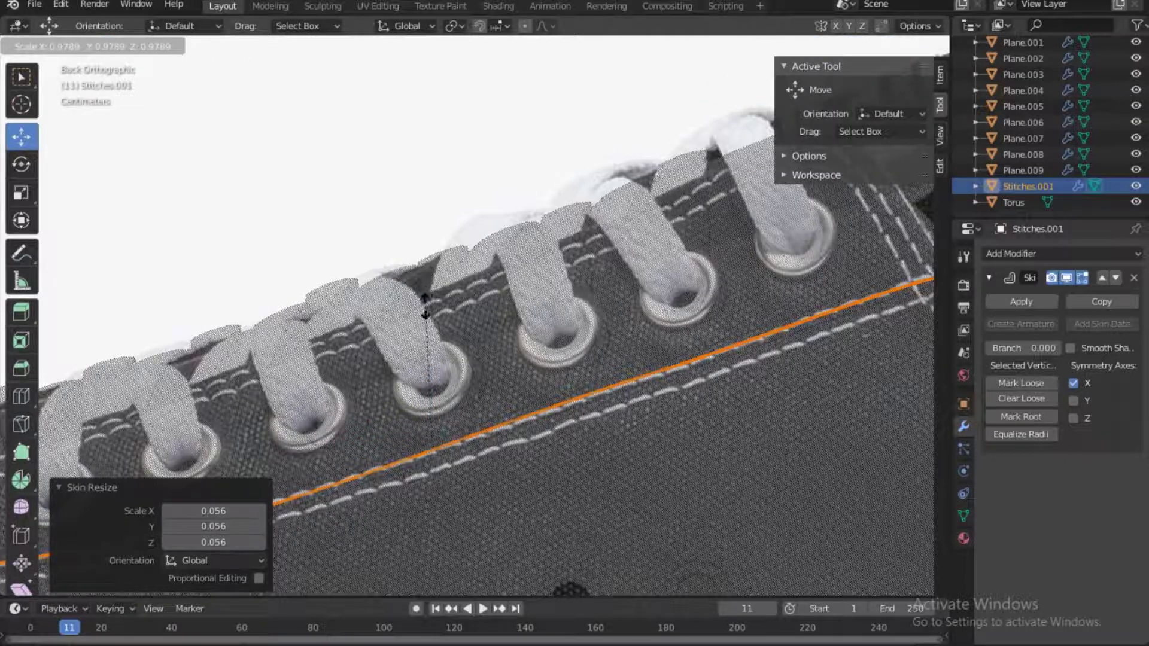
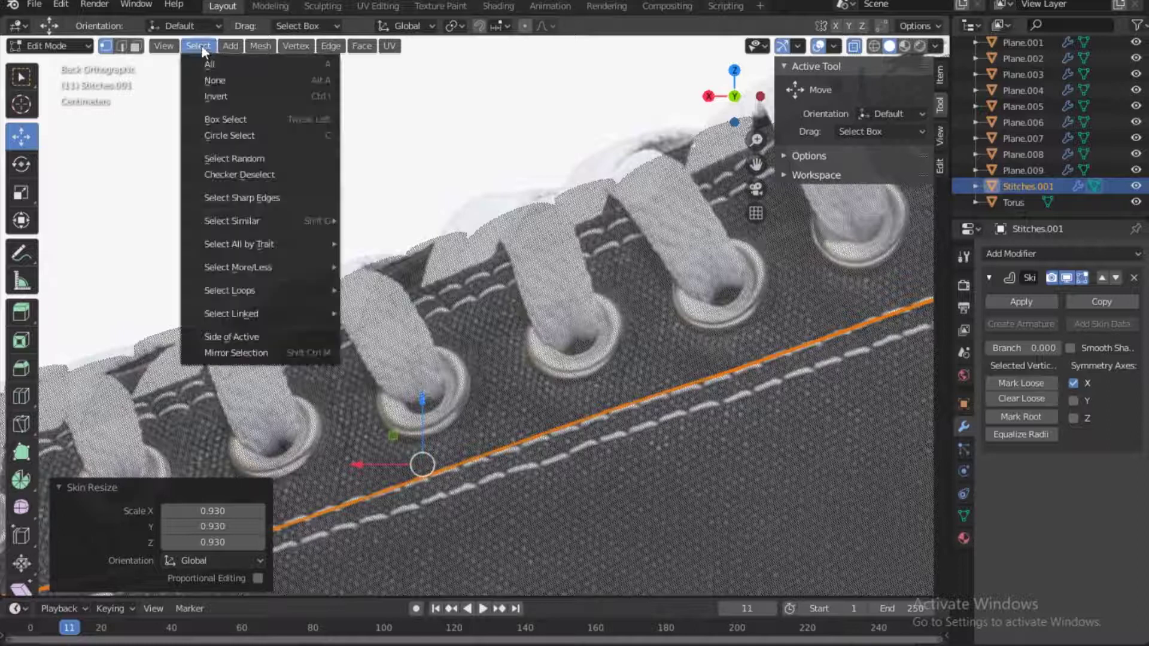
Apply Checker Deselect to the stitch vertices with 6 deselected, 2 selected and an offset of 0.
click(250, 174)
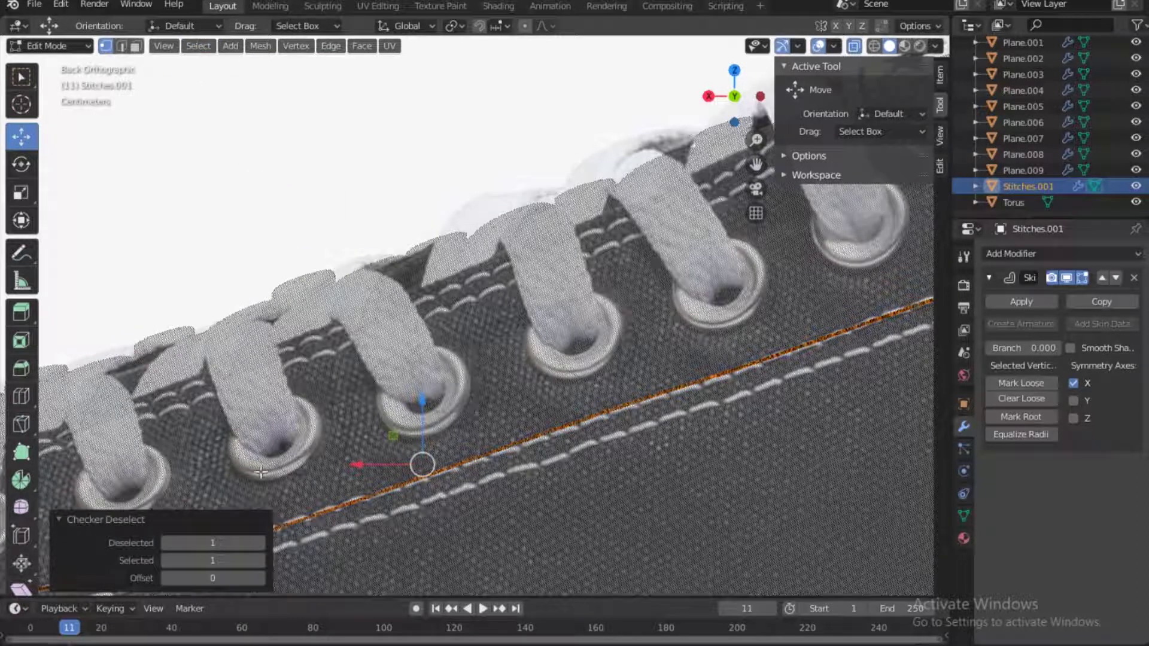
click(216, 544)
text(6)
key(Tab)
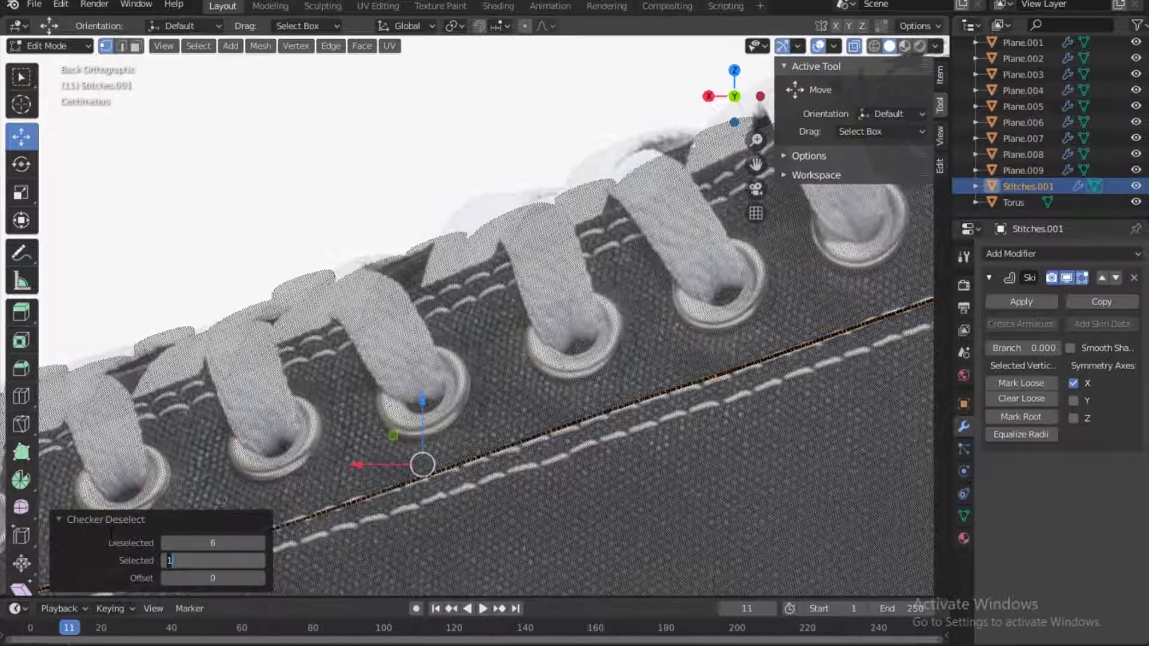
text(2)
key(Tab)
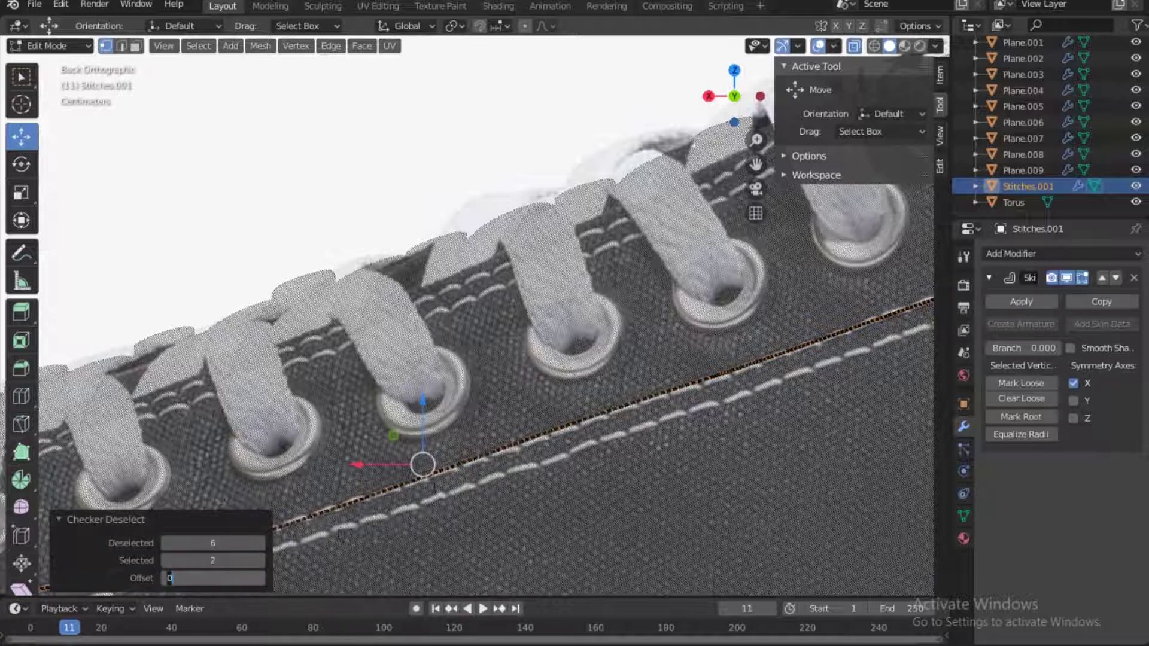
key(Return)
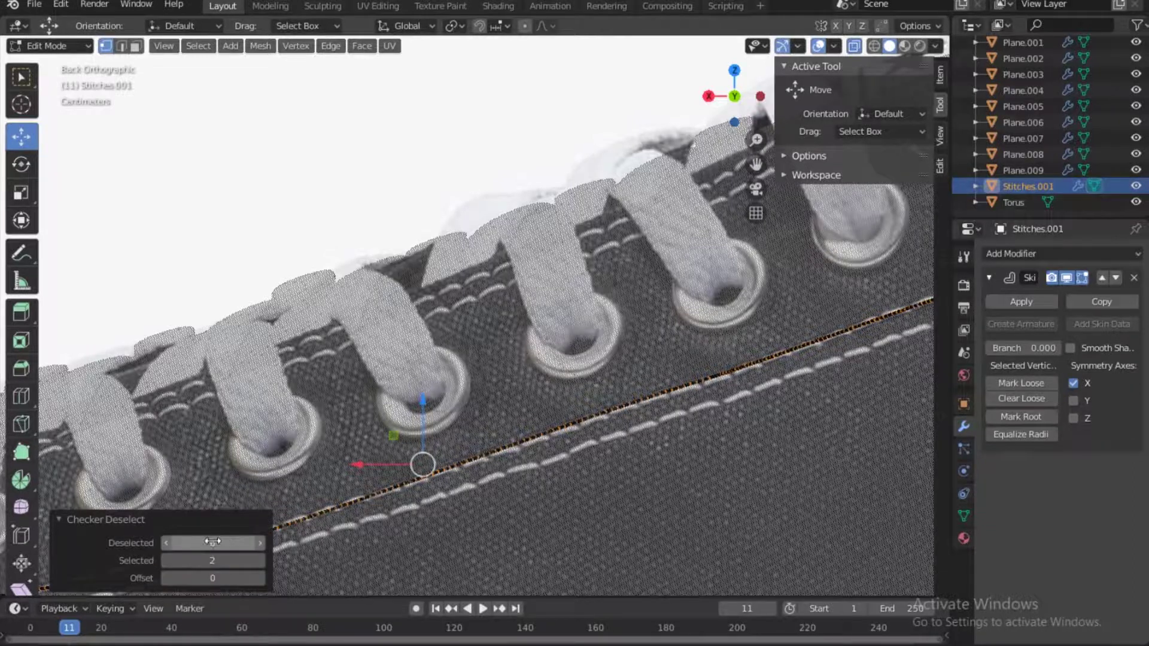
Try a Checker Deselect spacing of 25 deselected vertices against the reference stitches.
scroll(451, 504, up, 3)
scroll(427, 293, up, 3)
scroll(479, 356, down, 2)
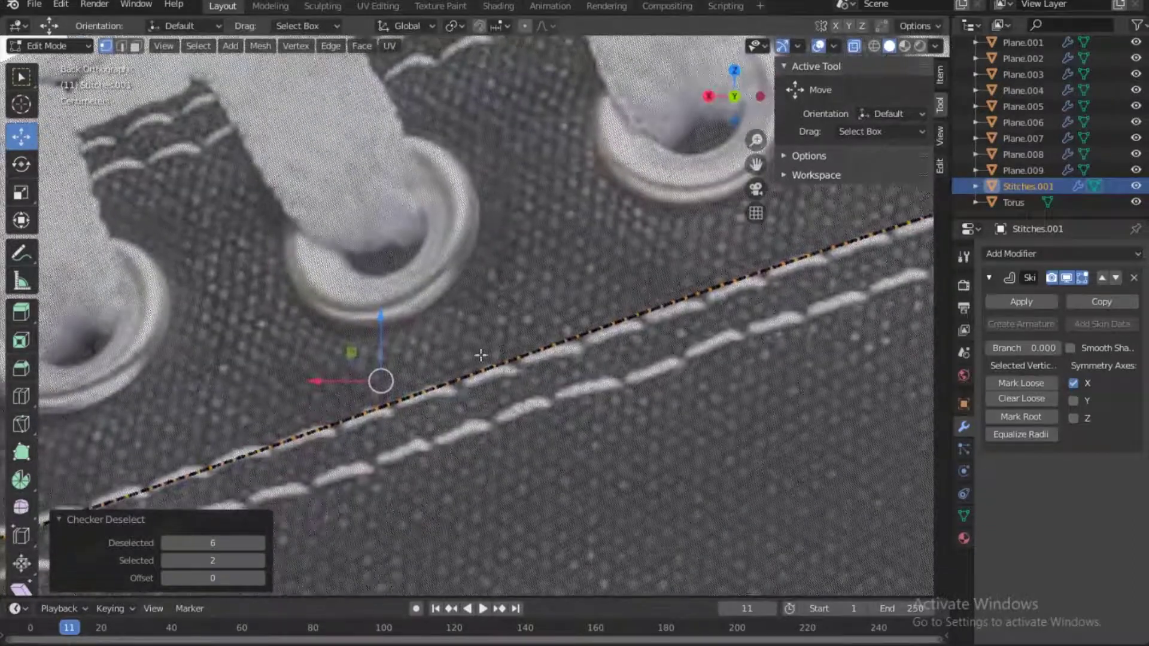
scroll(475, 365, up, 5)
scroll(476, 367, down, 1)
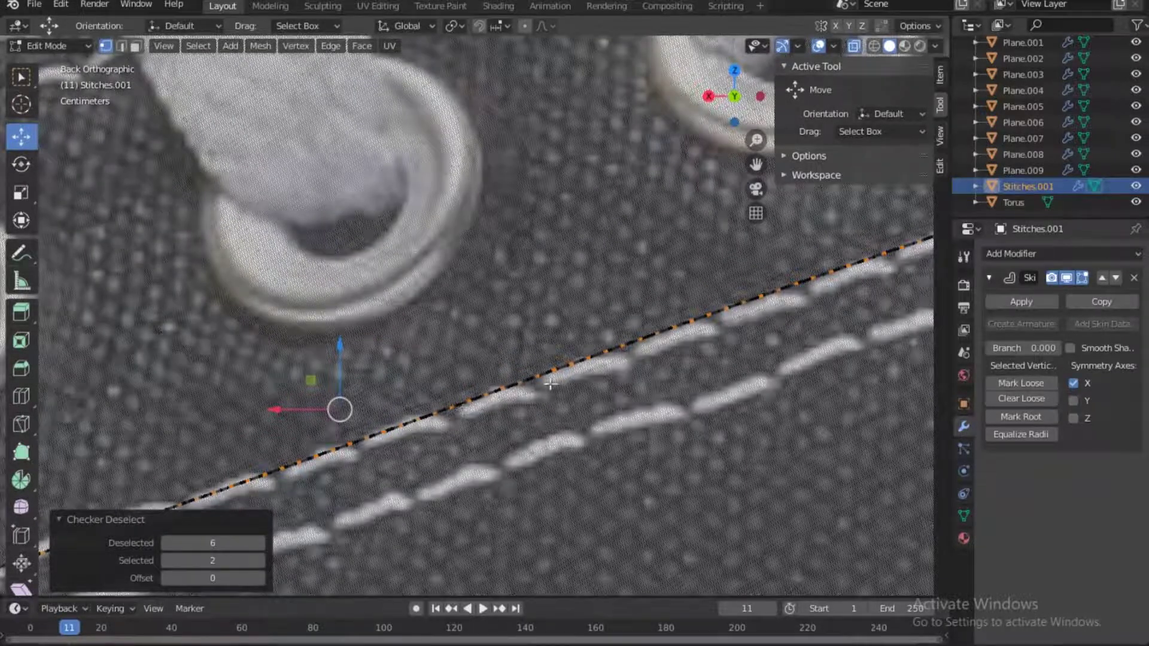
click(230, 542)
text(25)
key(Return)
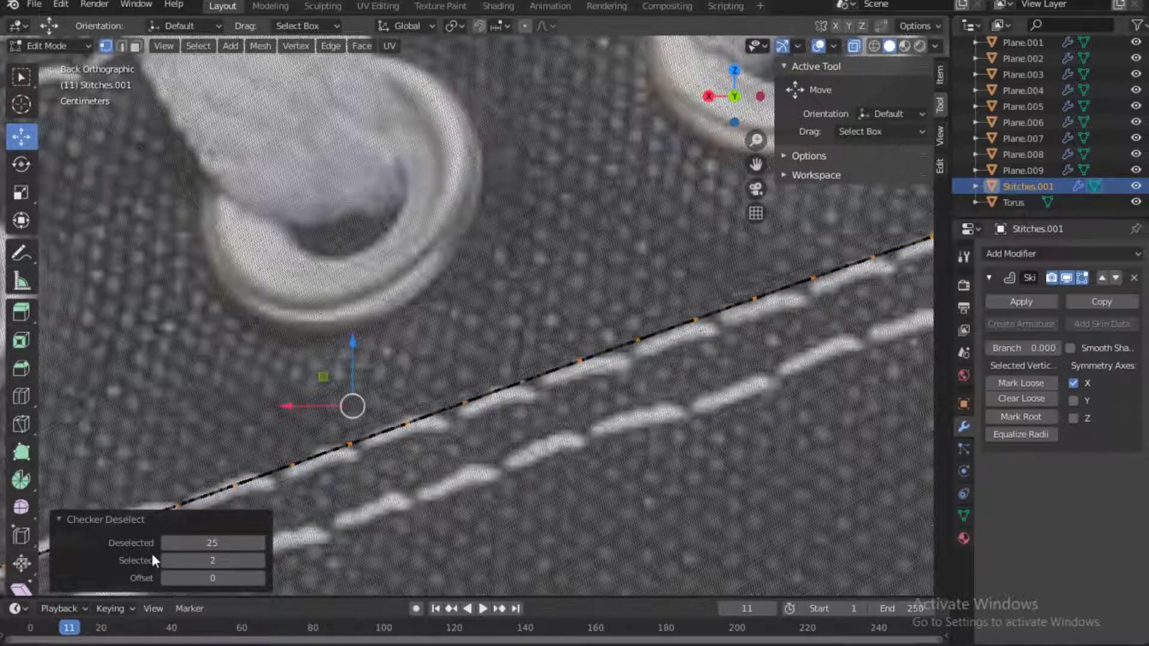
Try larger Checker Deselect spacings of 30 and 40 deselected vertices along the stitch line.
click(186, 544)
text(30)
click(189, 565)
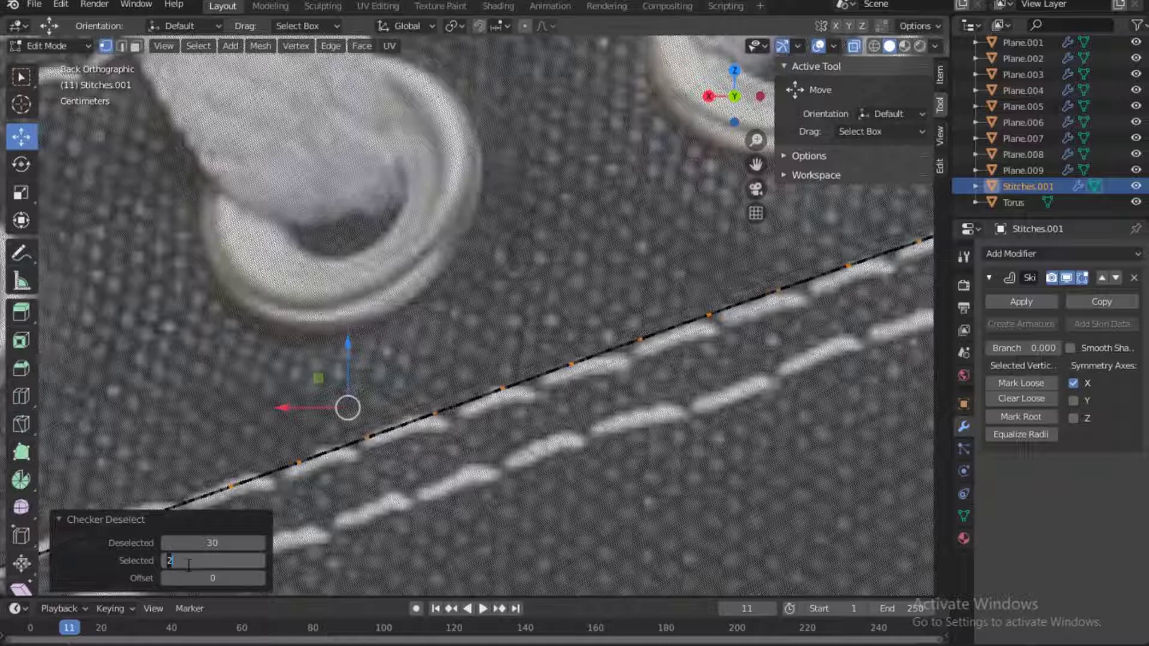
click(213, 545)
text(10)
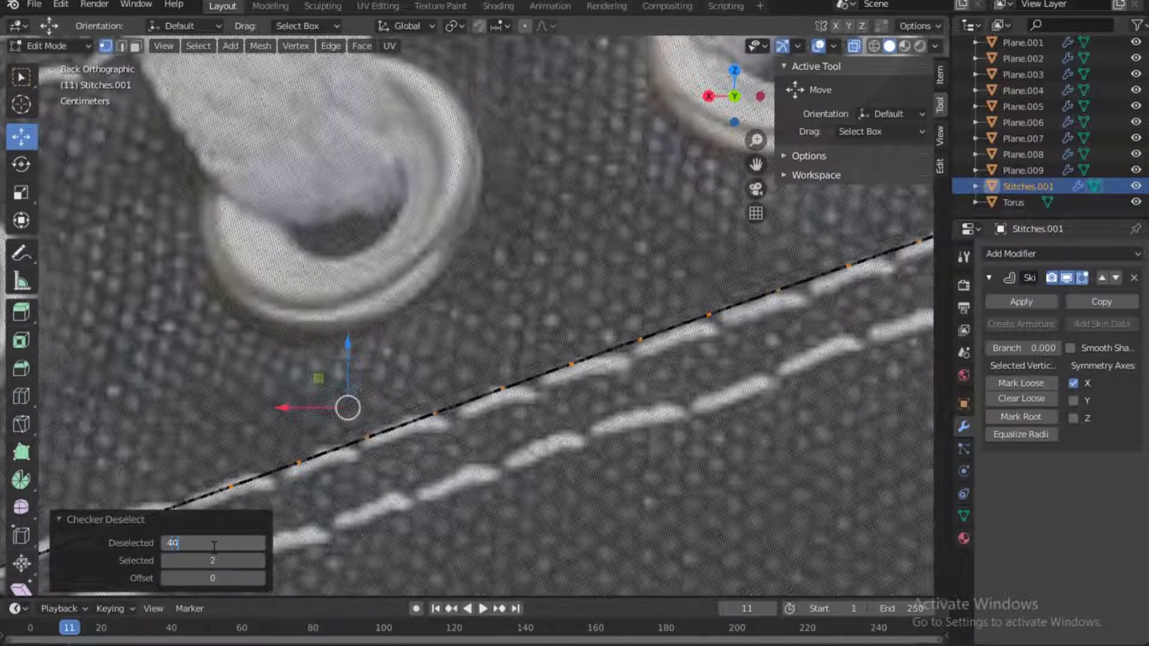
key(Return)
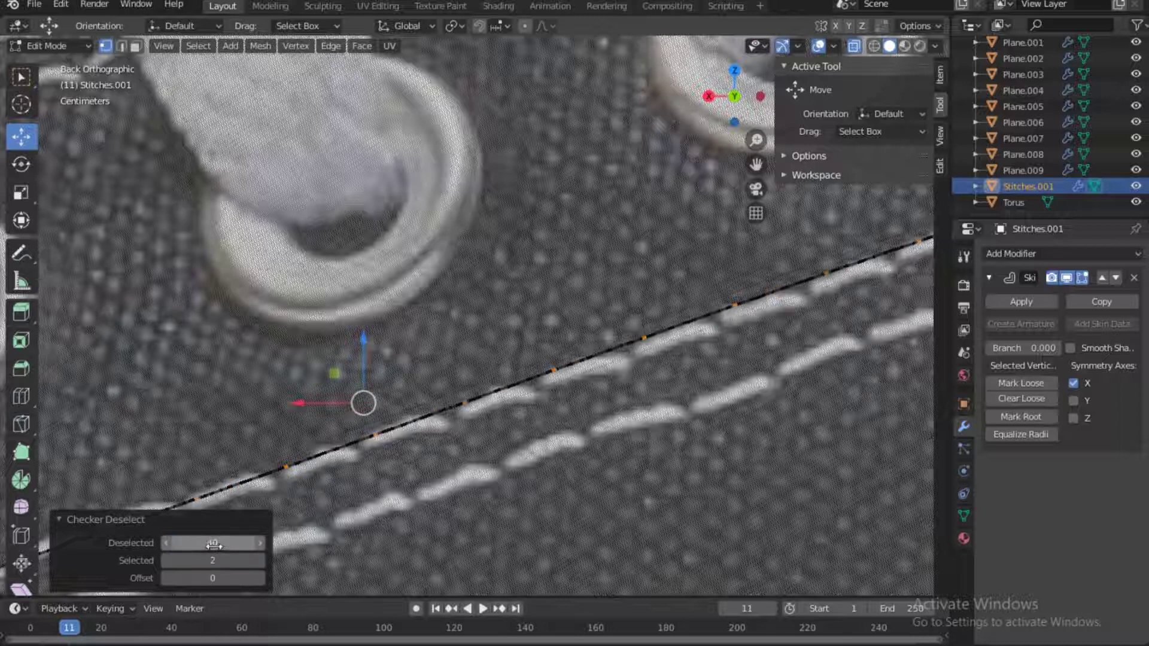
Set the Checker Deselect deselected count to 45 to match the length of the reference stitches.
click(227, 542)
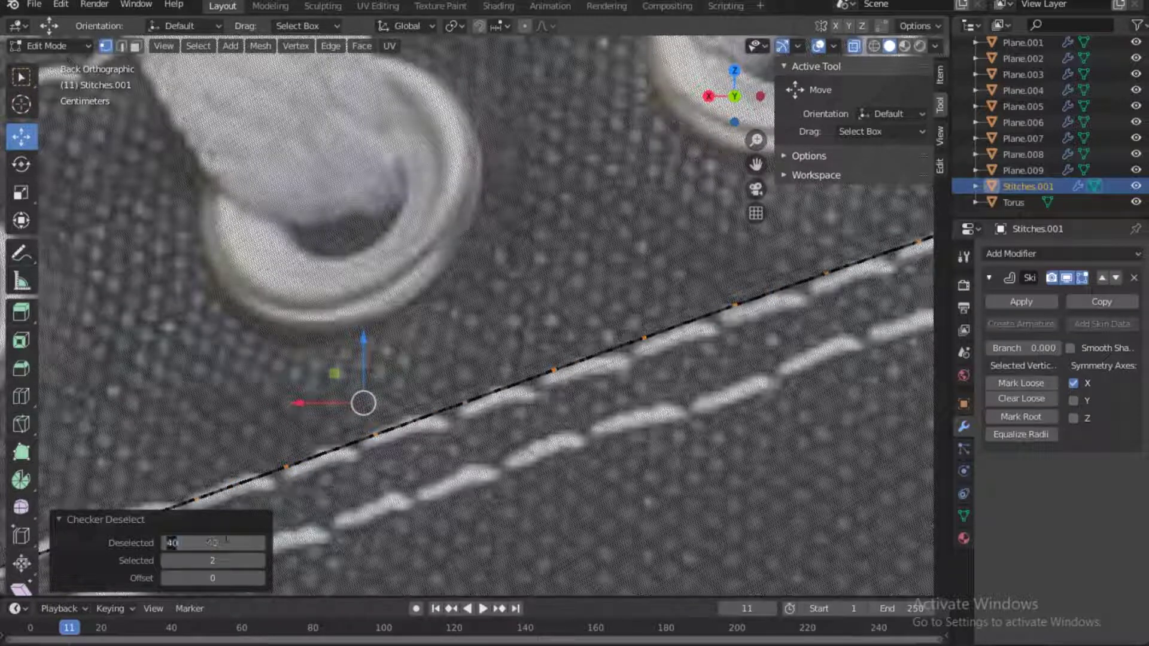
text(45)
key(Return)
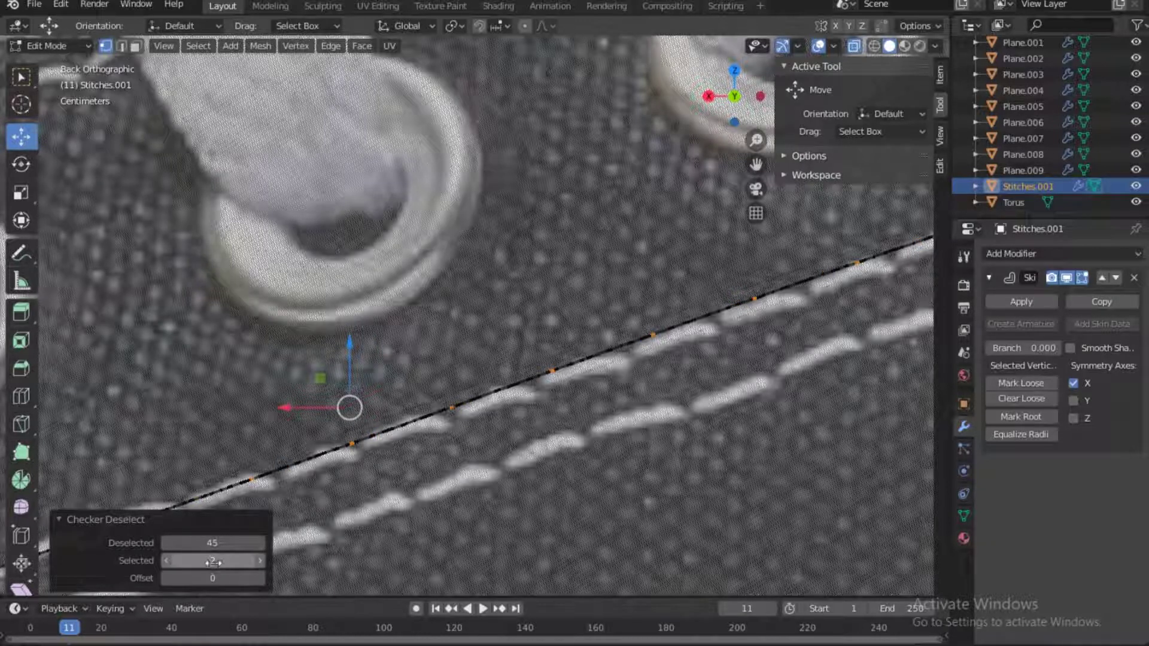
Try Checker Deselect selected counts of 5 and 8 for the gaps between stitches.
click(213, 561)
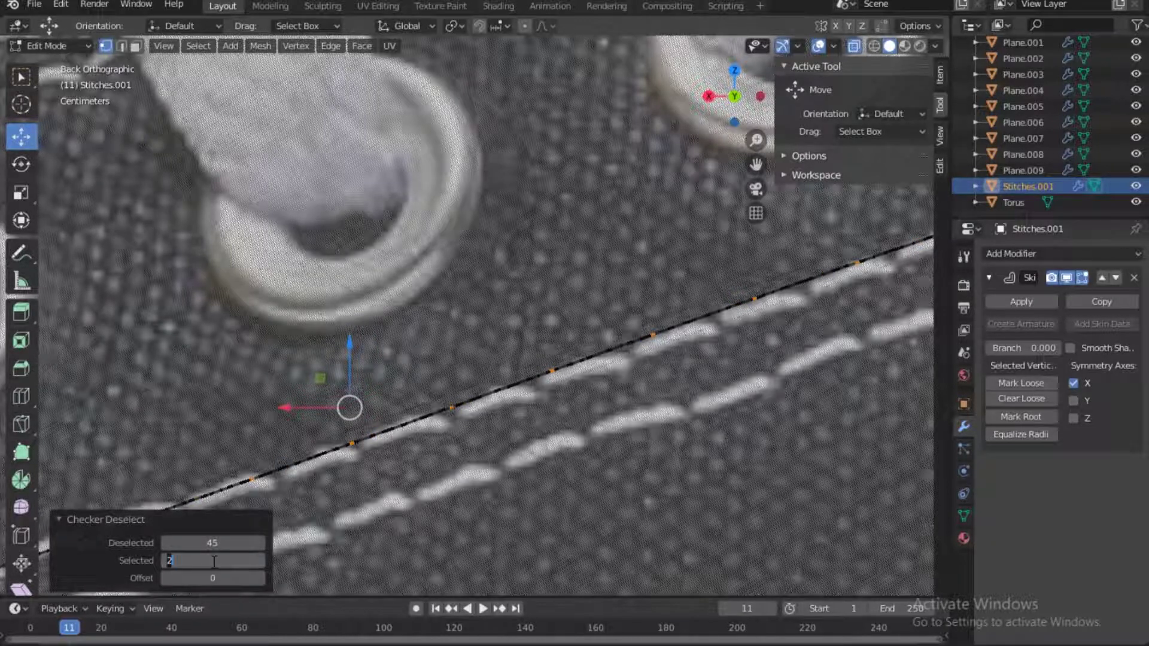
text(5)
key(Return)
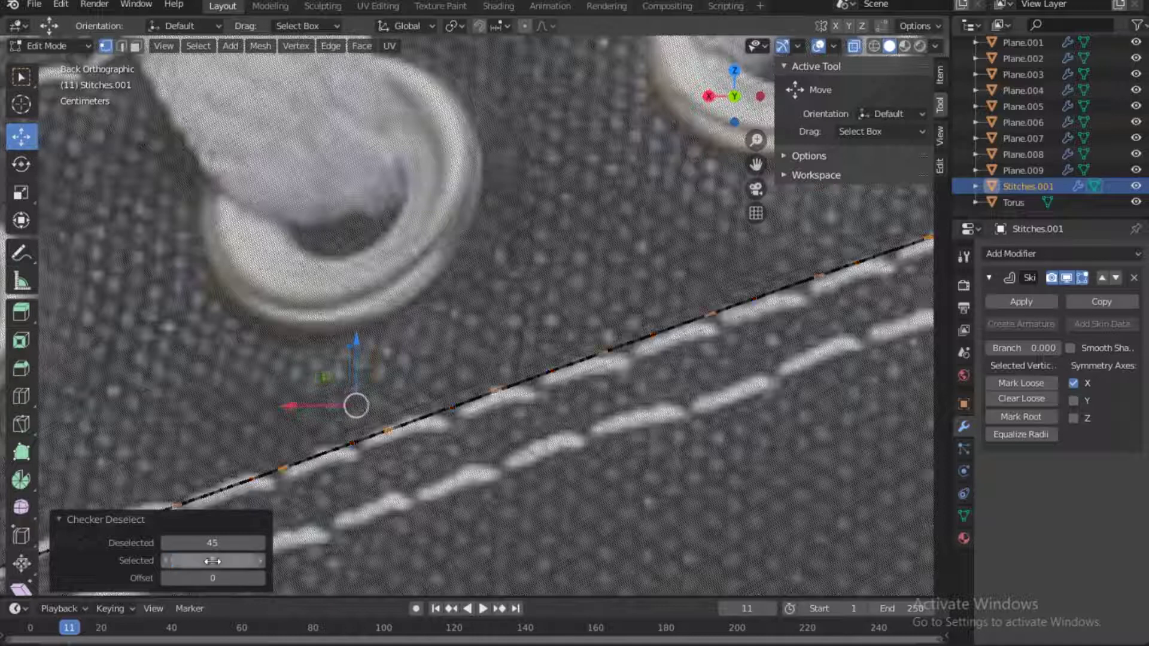
click(212, 561)
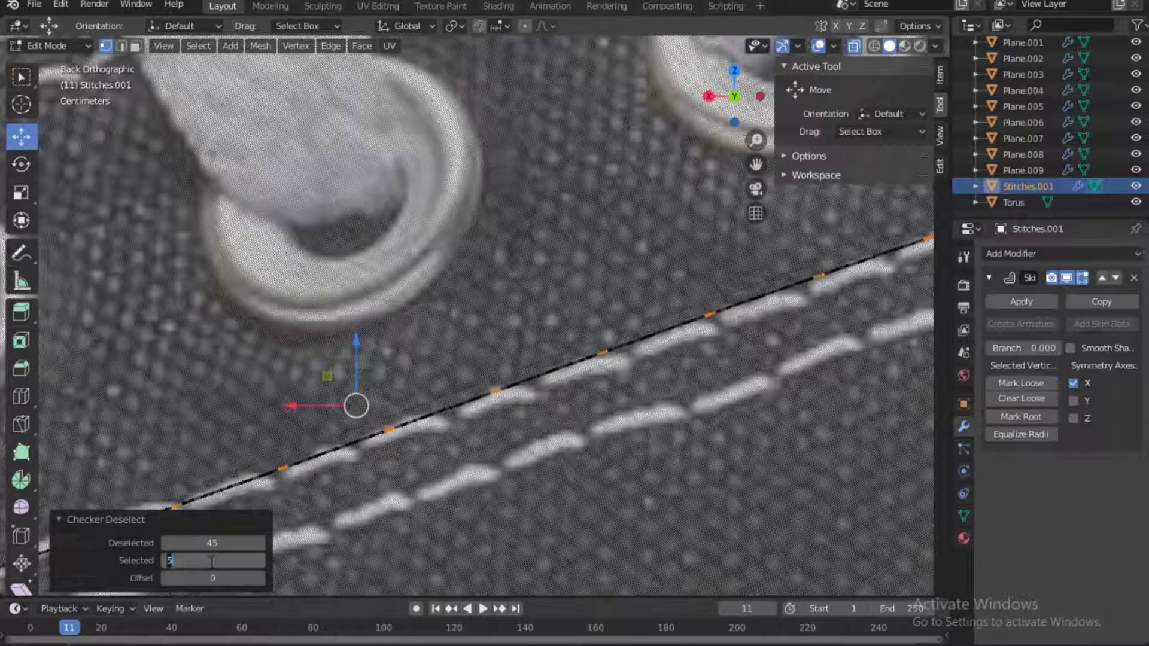
text(8)
key(Return)
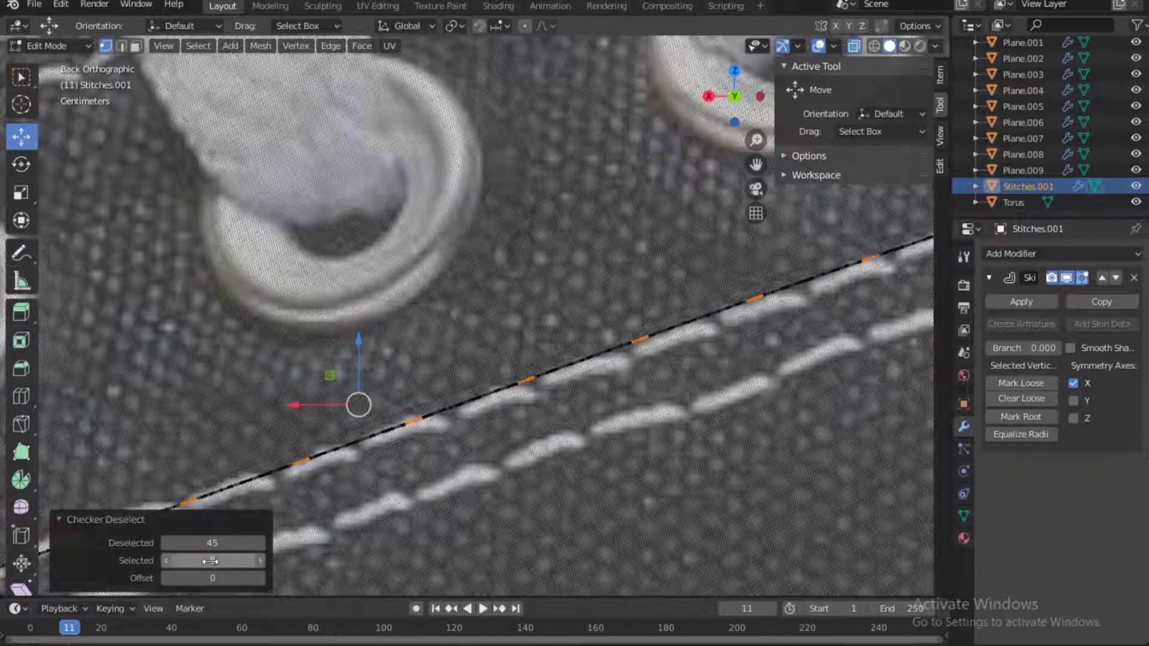
Set the Checker Deselect selected count to 6 for the gaps between stitches.
click(232, 565)
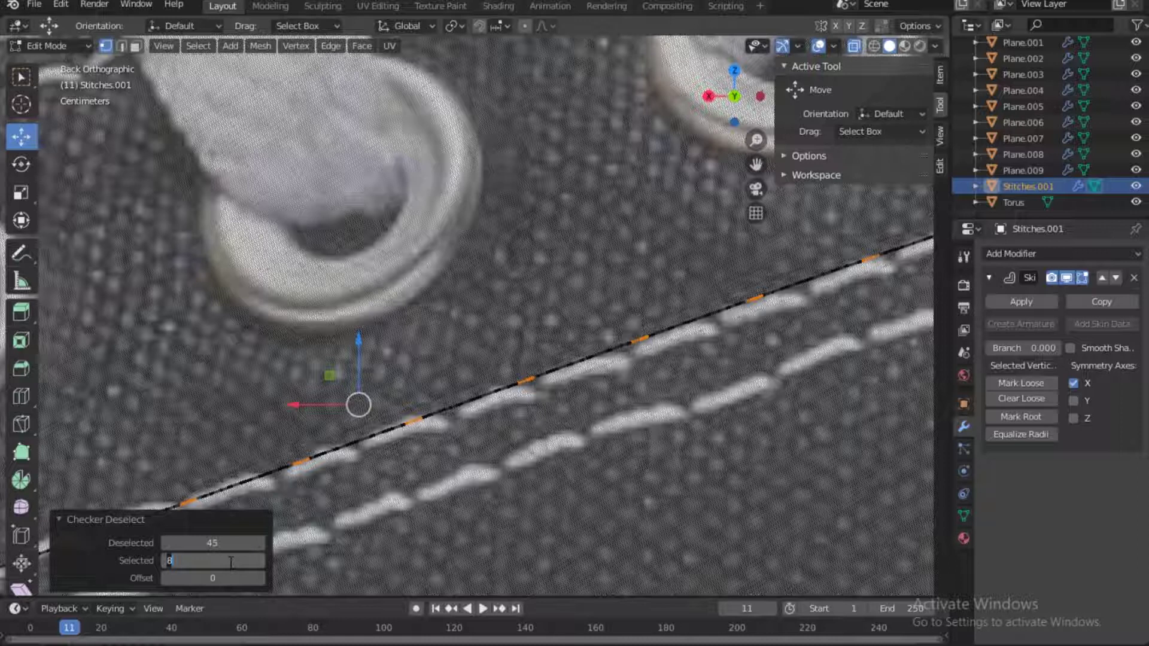
text(6)
key(Return)
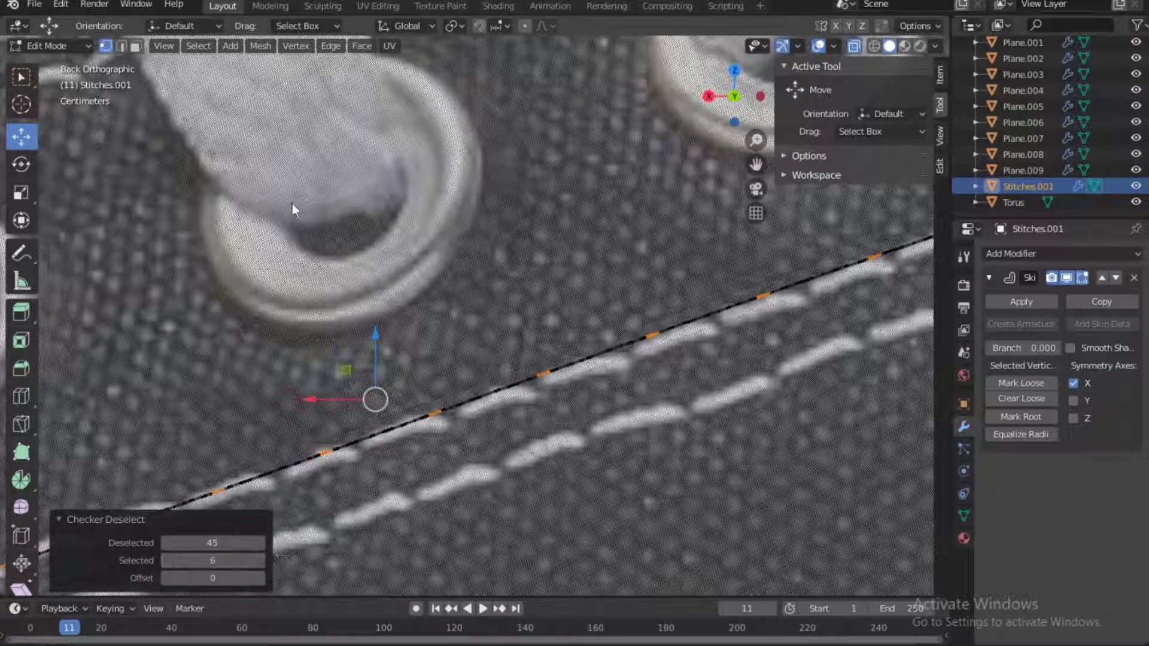
scroll(475, 284, down, 1)
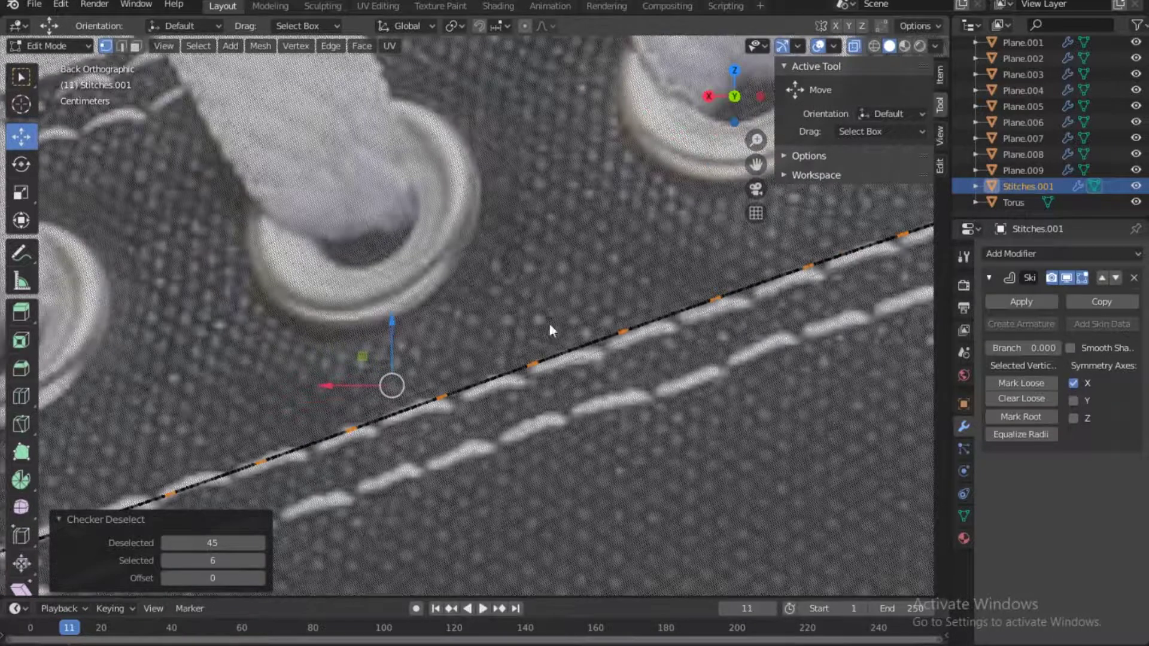
Turn off X-ray and shrink the skin radius at the stitch gaps by 0.080, with a second resize of 0.134.
click(854, 46)
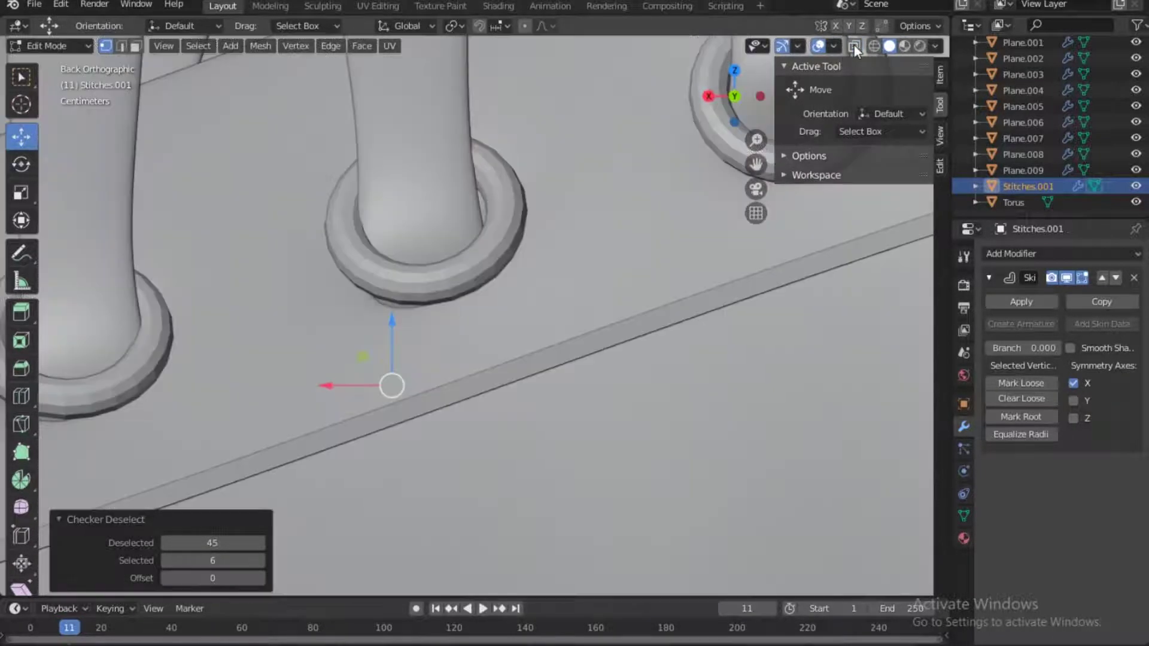
click(853, 45)
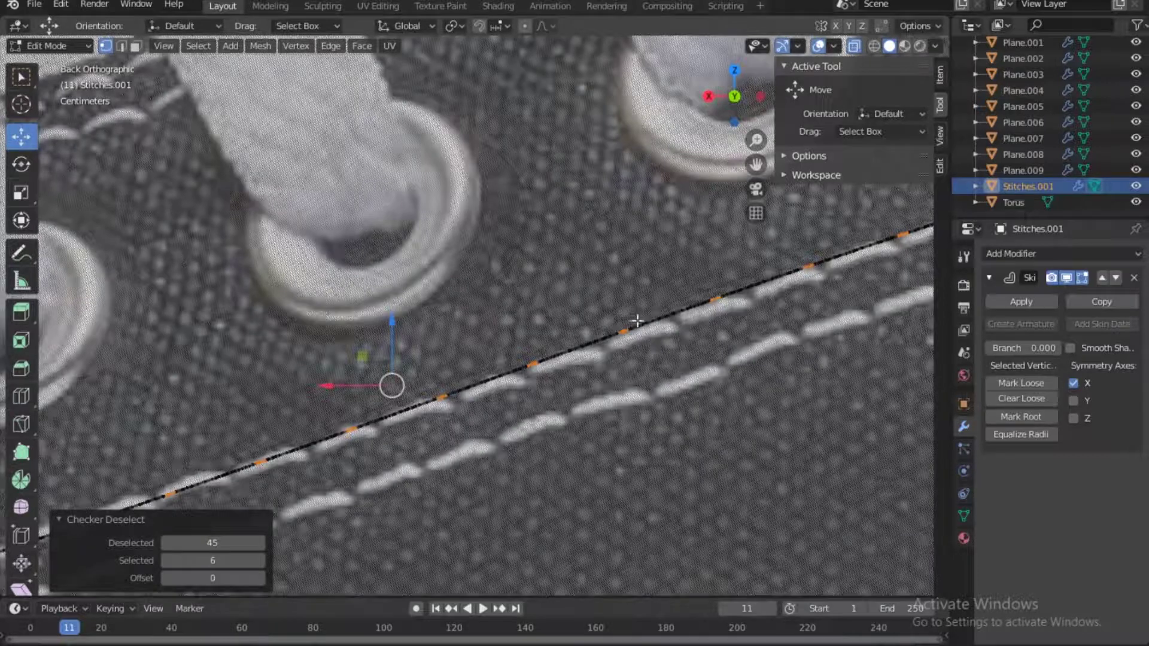
click(856, 46)
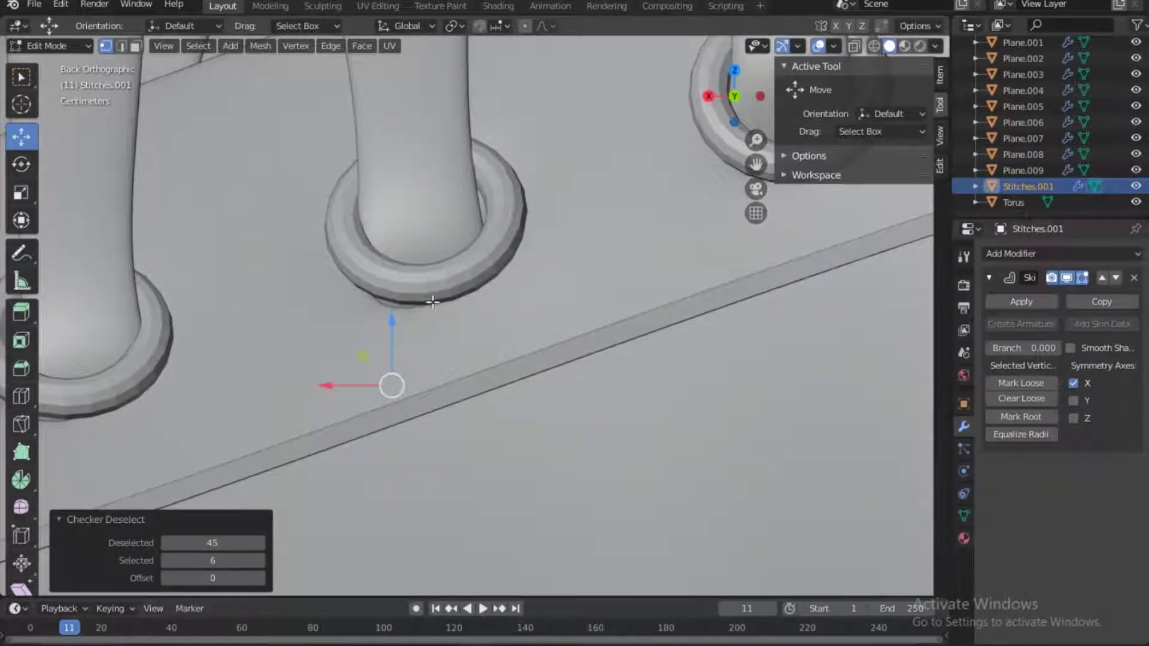
key(s)
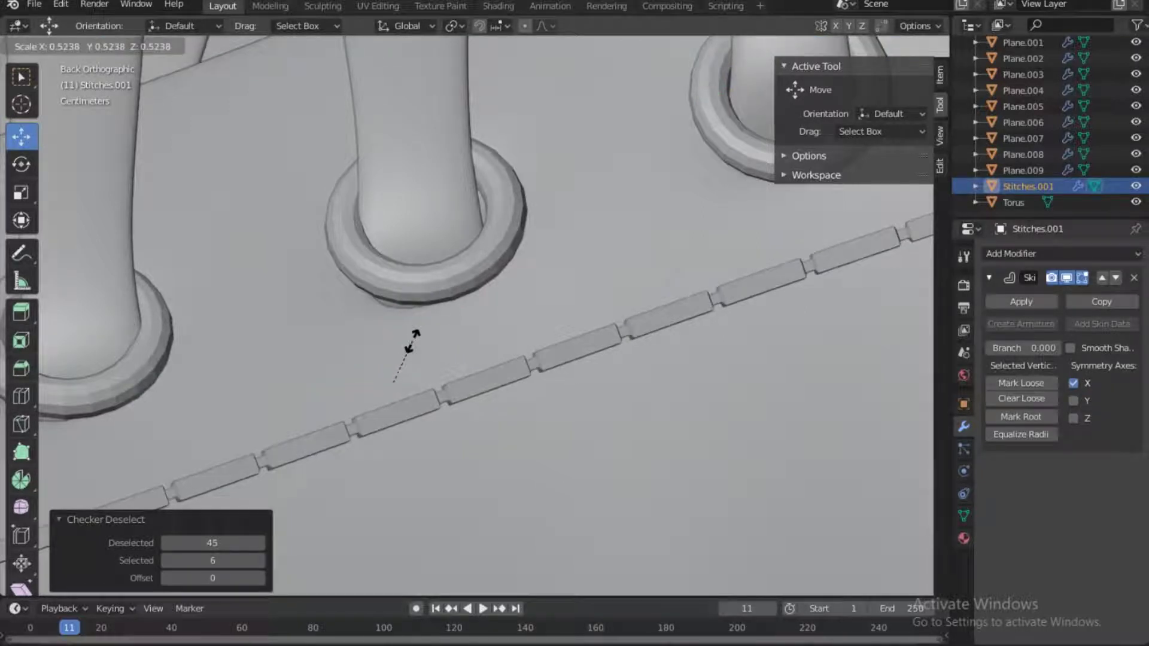
click(393, 378)
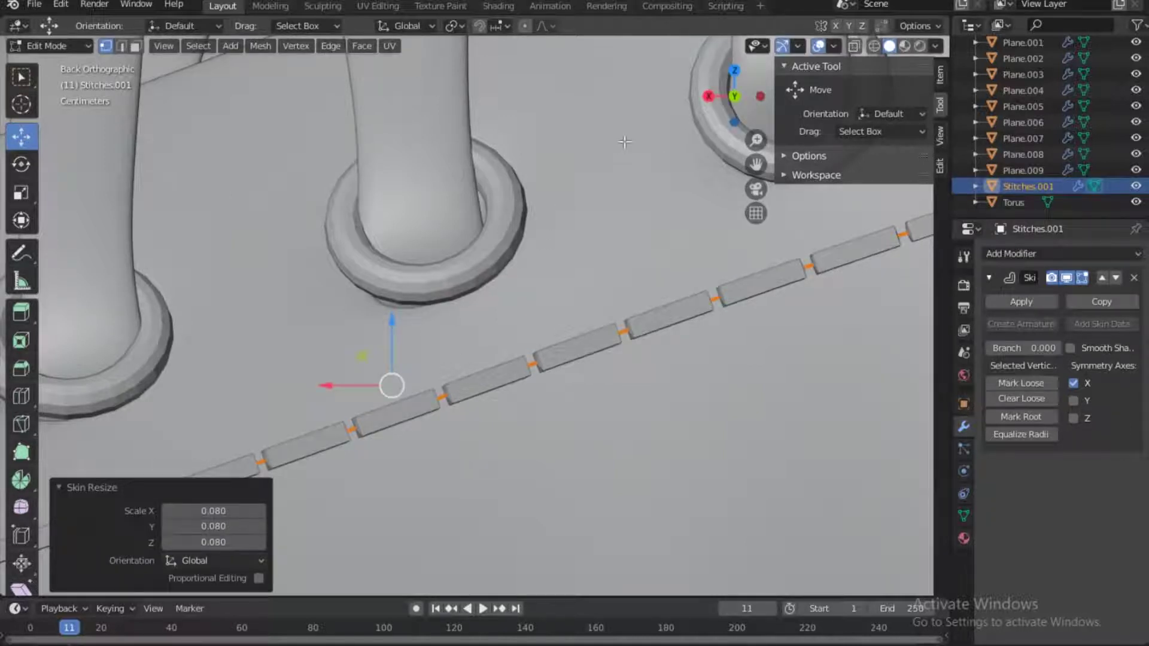
key(ctrl+a)
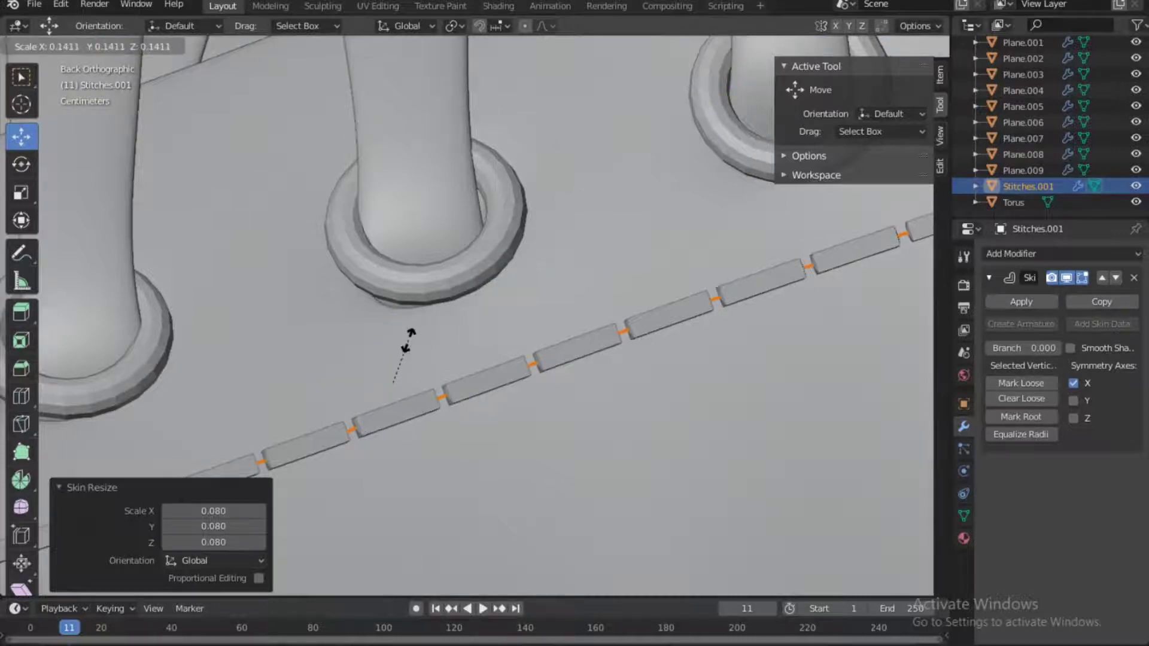
click(408, 341)
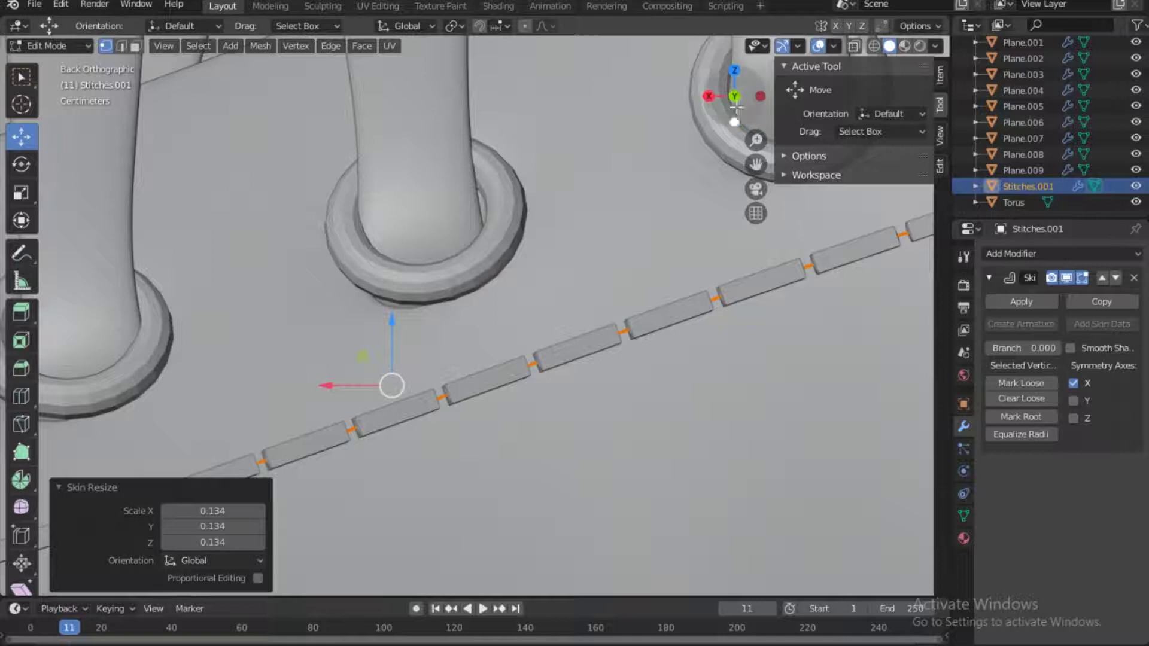
Return to Object Mode and add a Subdivision Surface modifier to the stitch line.
drag(745, 113, 777, 140)
scroll(606, 295, down, 2)
scroll(607, 295, down, 3)
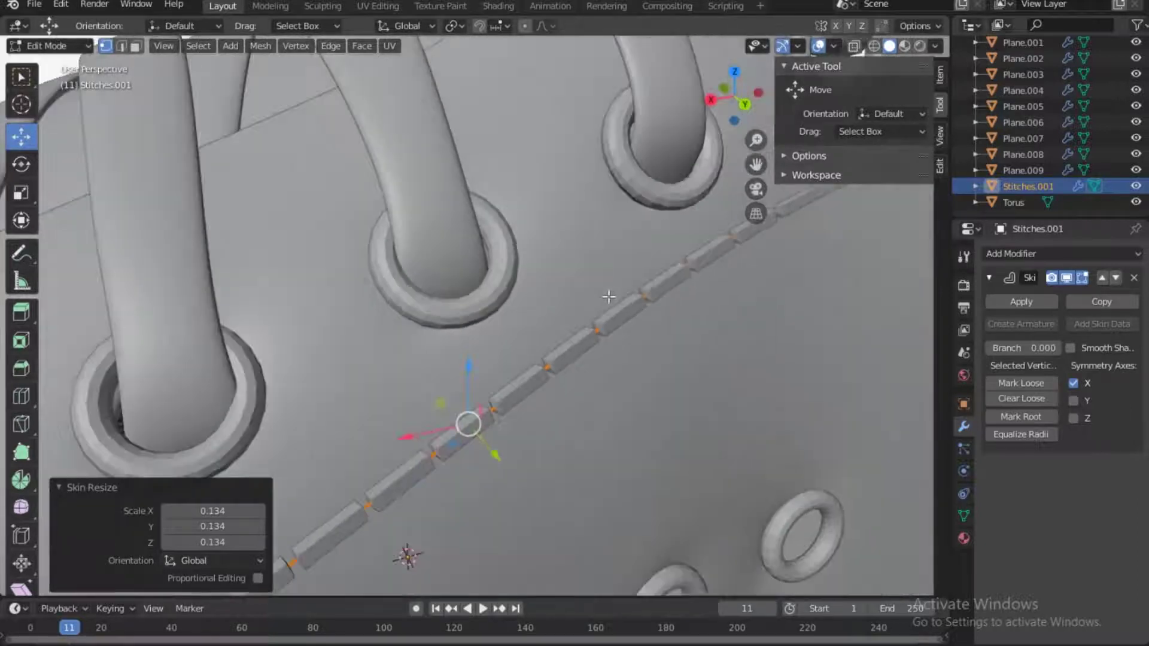
scroll(606, 295, down, 5)
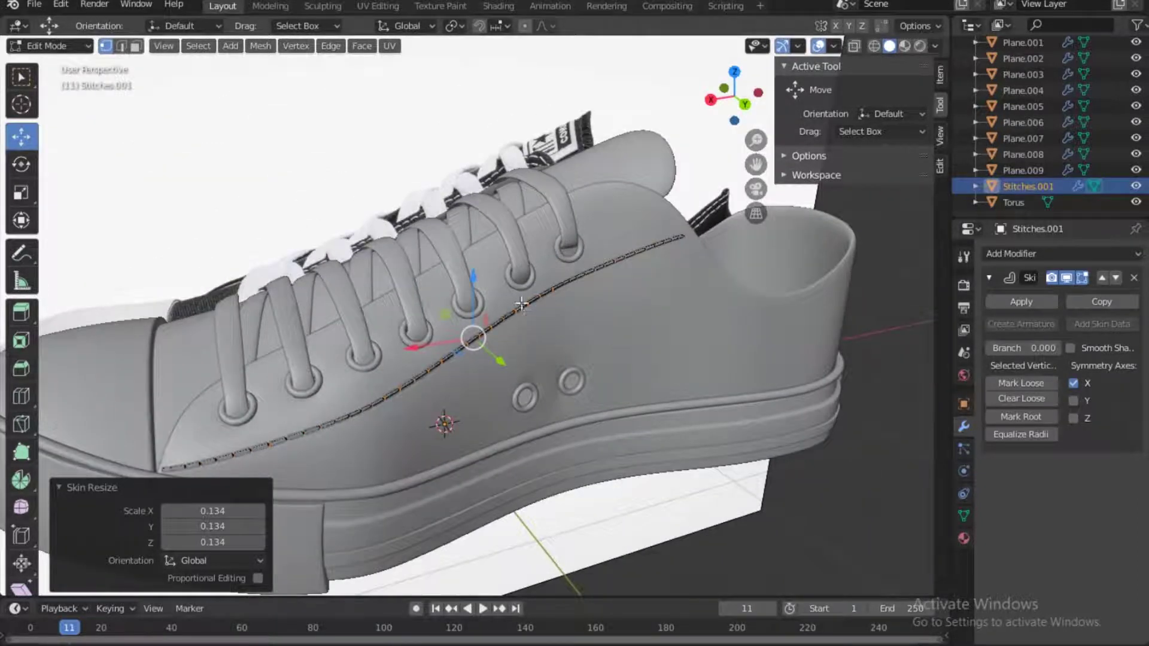
key(Tab)
click(438, 143)
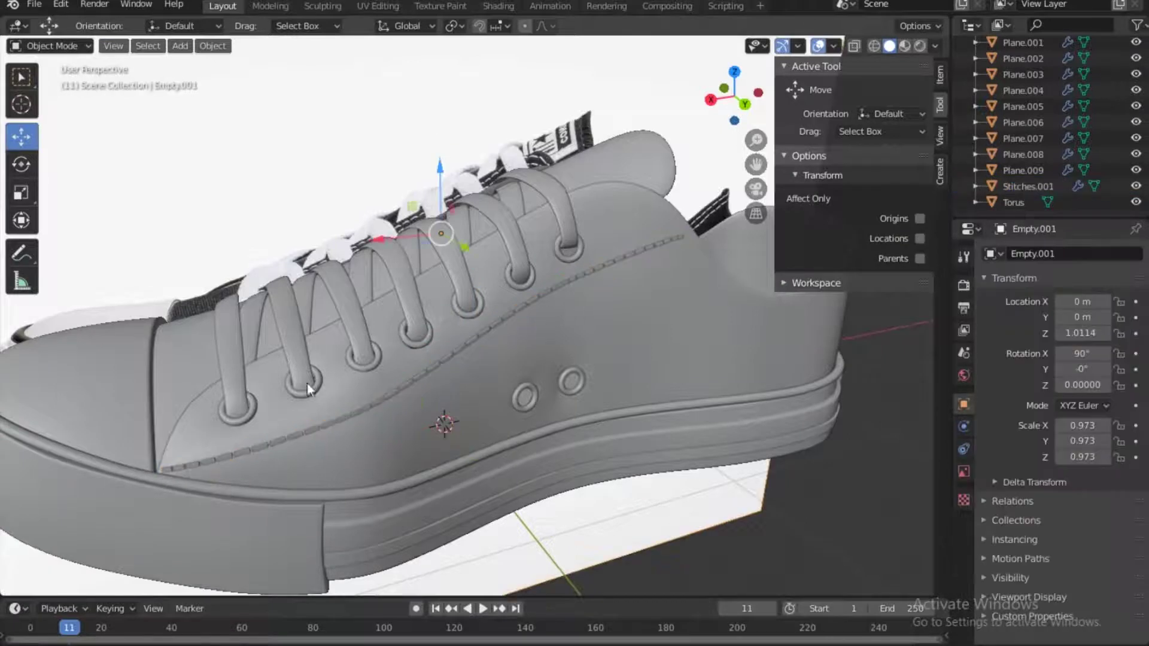
click(559, 286)
click(1060, 254)
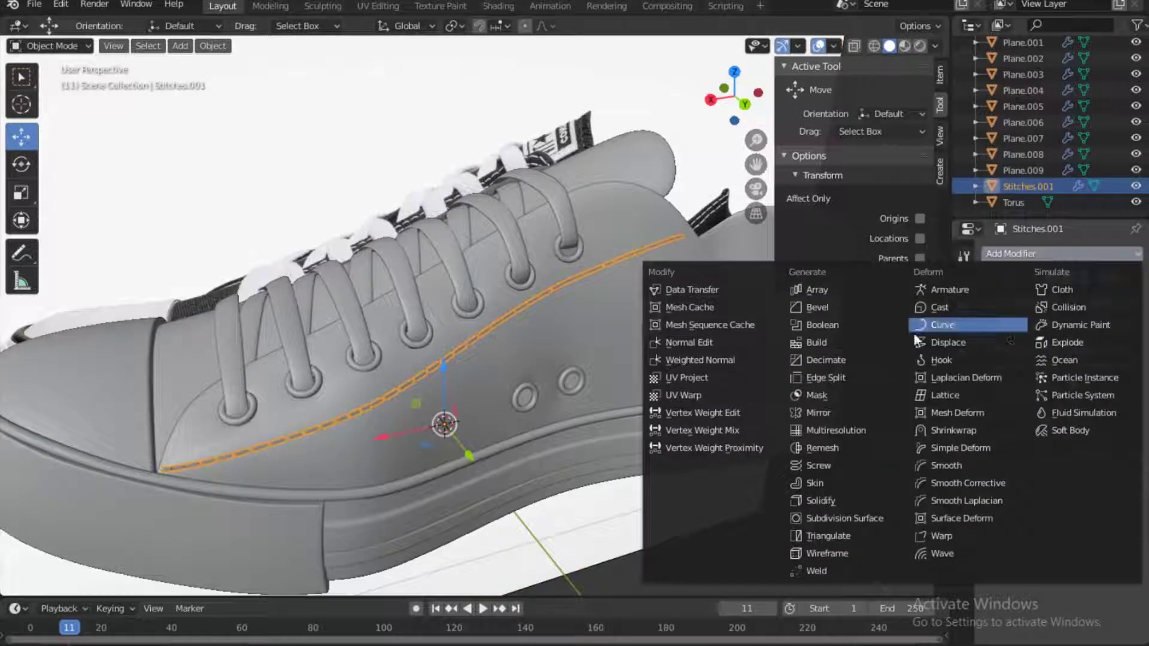
click(874, 518)
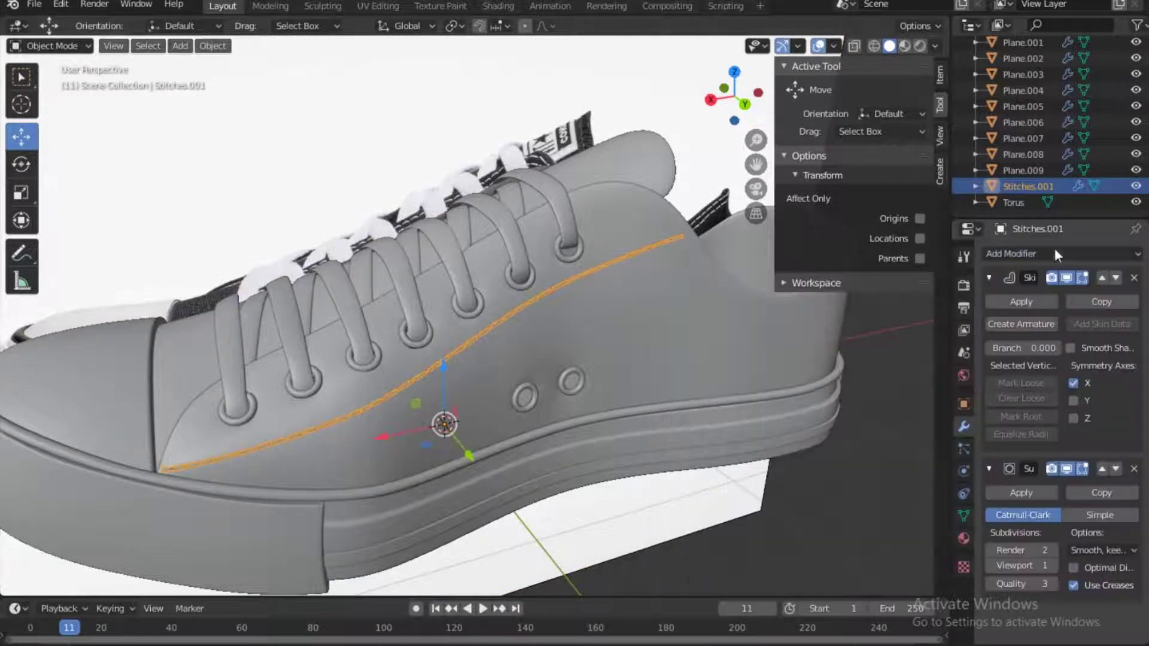
Set the stitch line's Subdivision Surface render and viewport levels to 3.
click(1054, 550)
click(1055, 565)
key(ctrl+3)
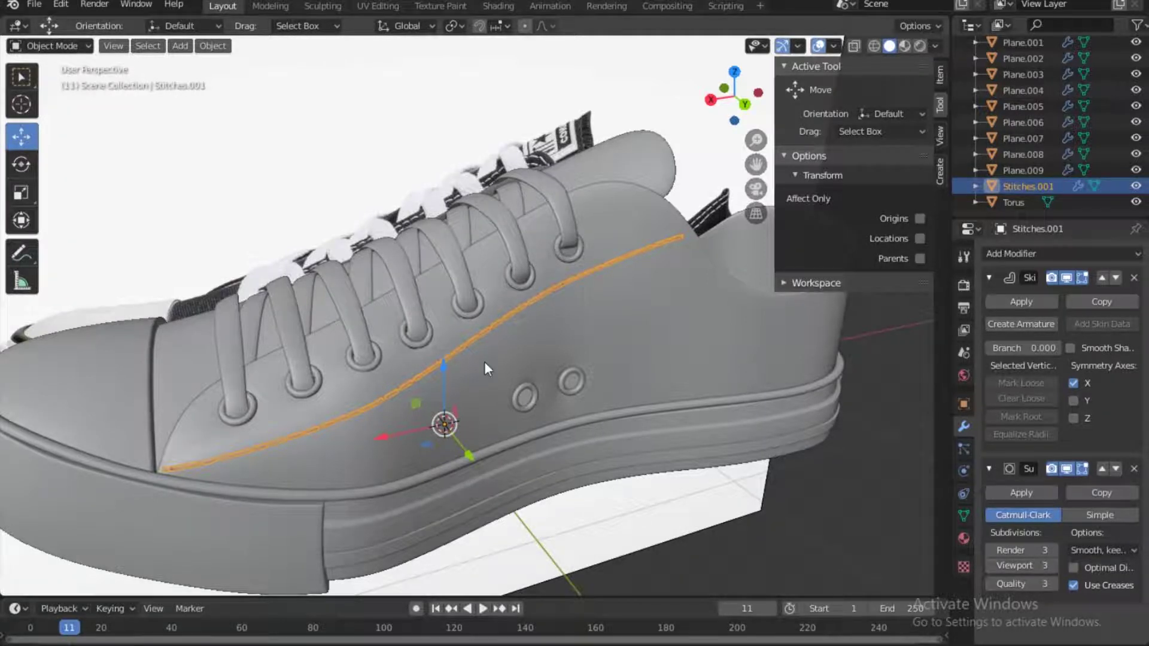
Check the rounded stitches up close and try moving the Subdivision Surface modifier above the Skin modifier.
scroll(483, 361, up, 3)
click(500, 389)
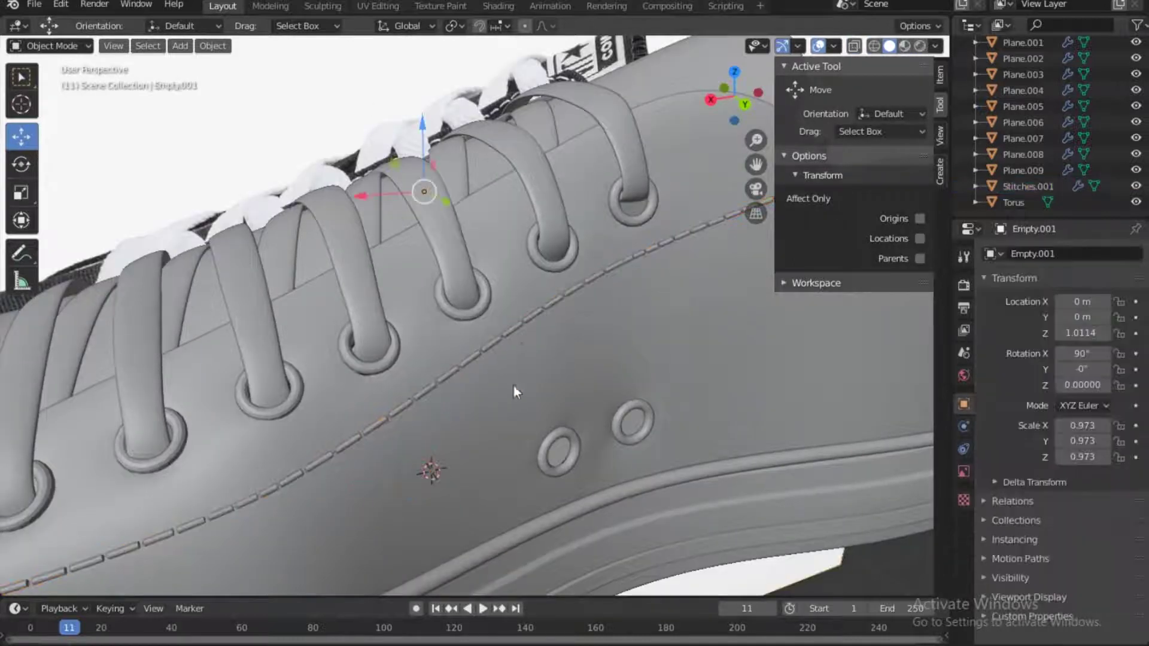
scroll(521, 344, up, 4)
scroll(521, 347, up, 4)
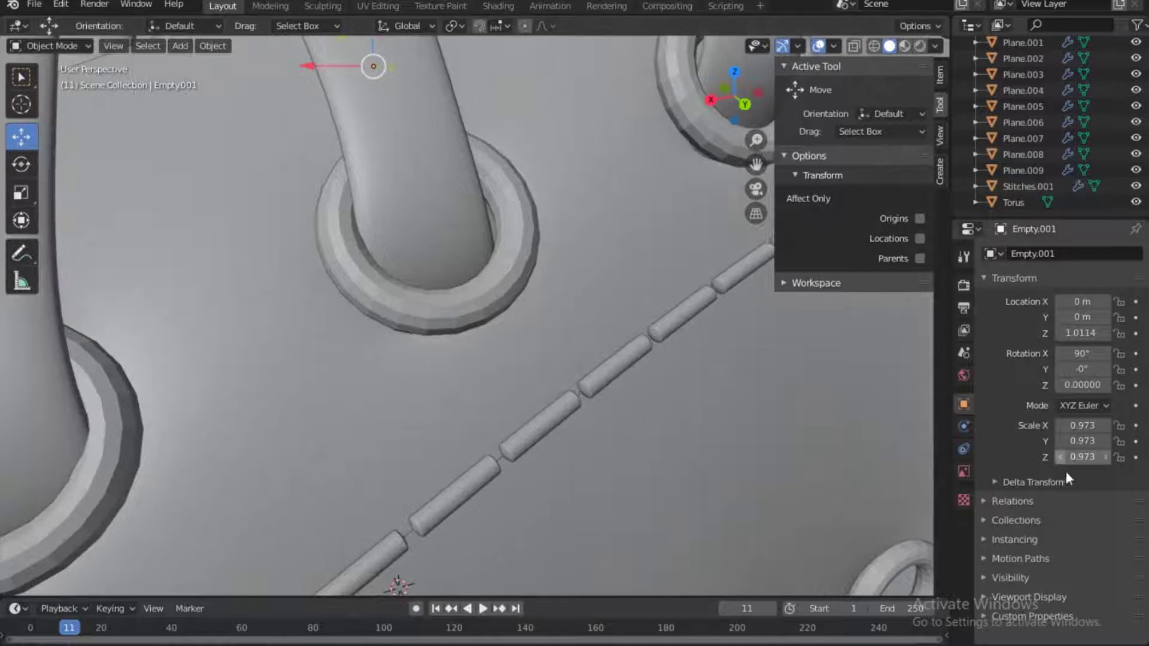
click(661, 323)
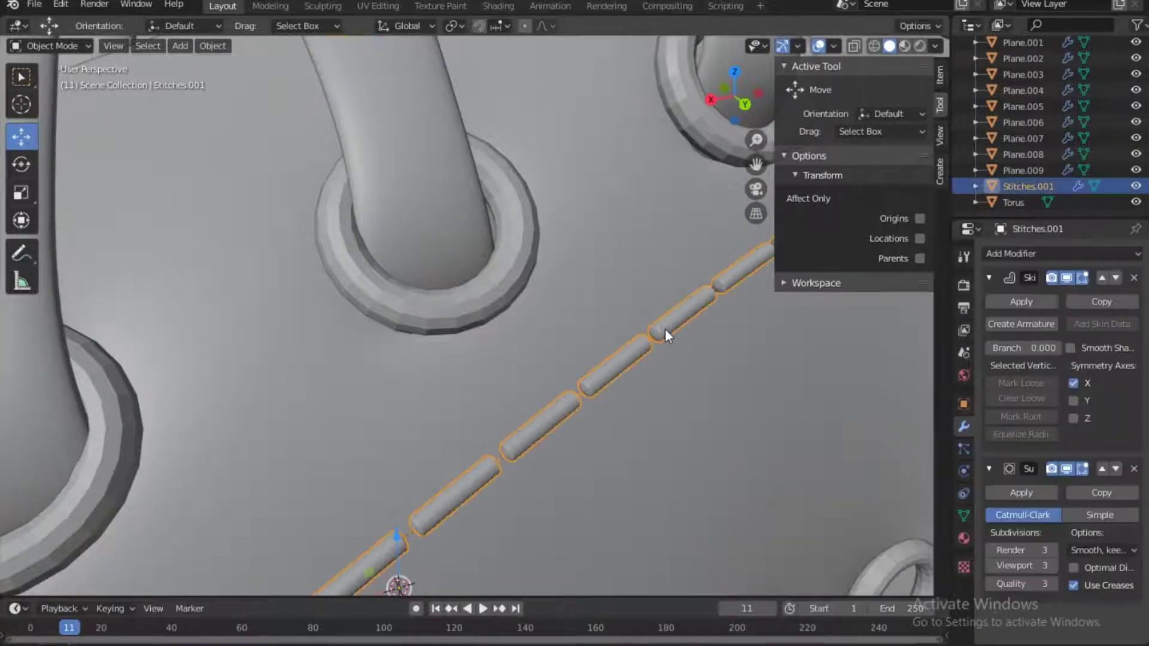
click(1101, 470)
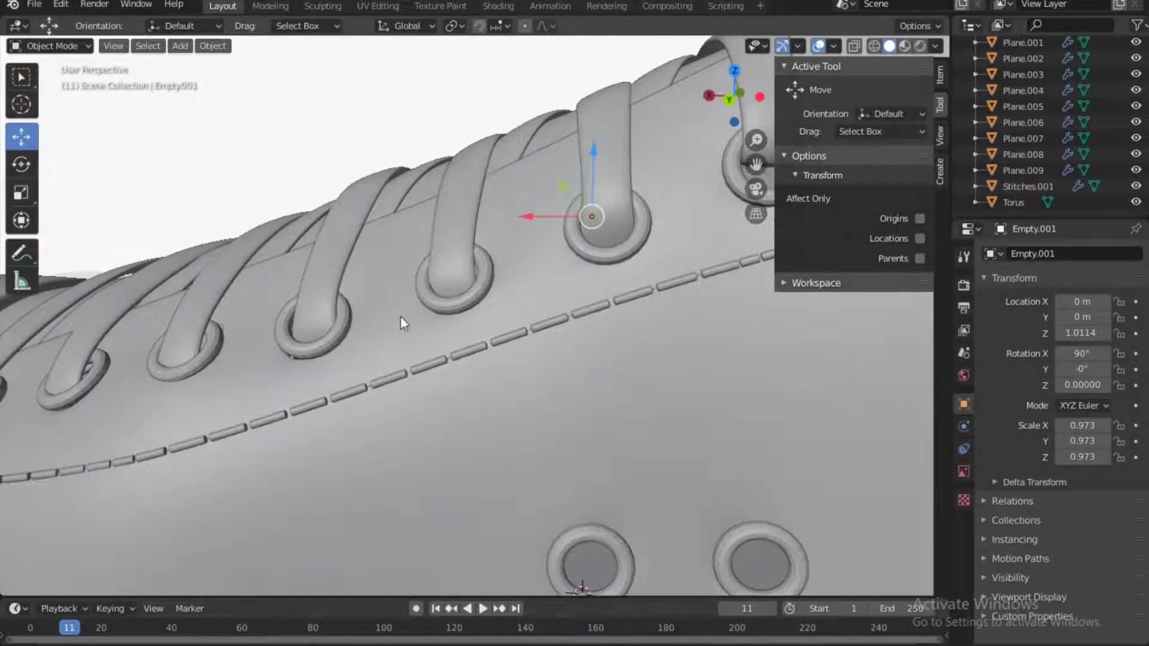
Put the stitch line into Sculpt Mode from a view along the shoe's side and choose the Snake Hook brush.
scroll(402, 323, down, 1)
drag(737, 121, 825, 153)
drag(716, 266, 715, 273)
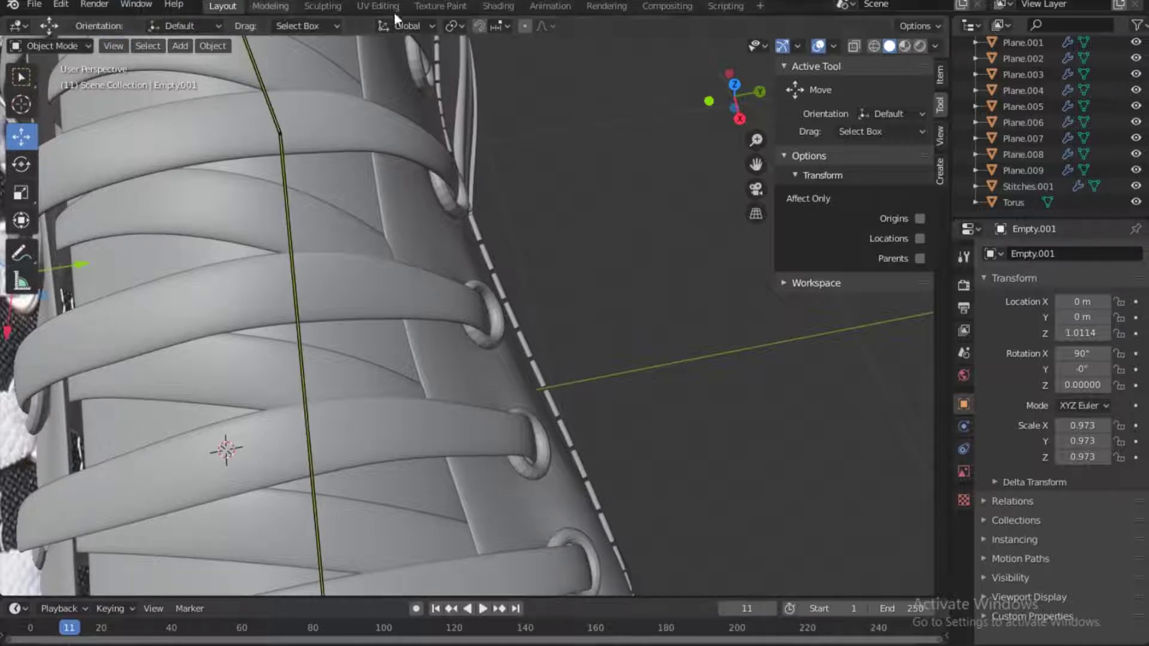
click(485, 251)
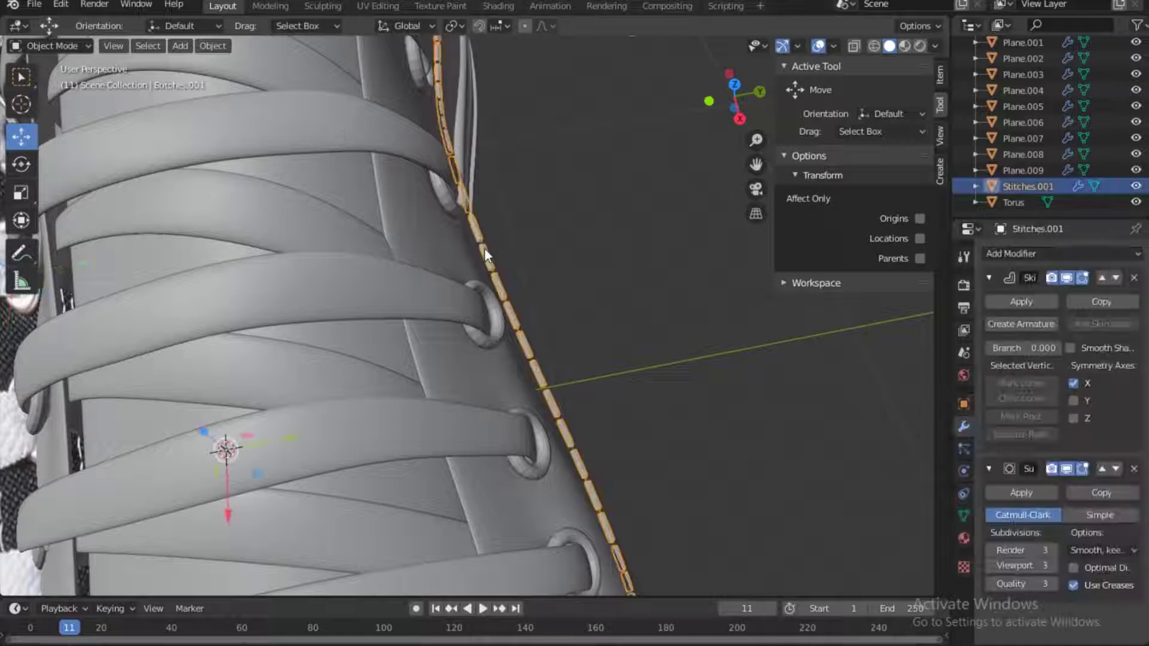
click(66, 47)
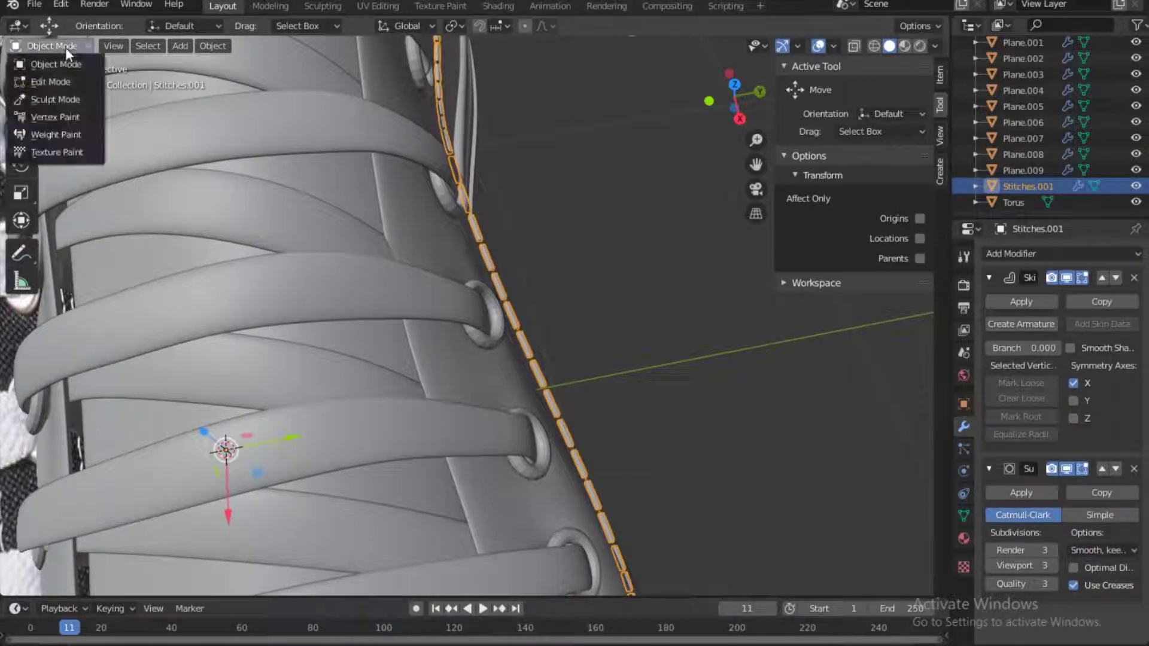
click(54, 103)
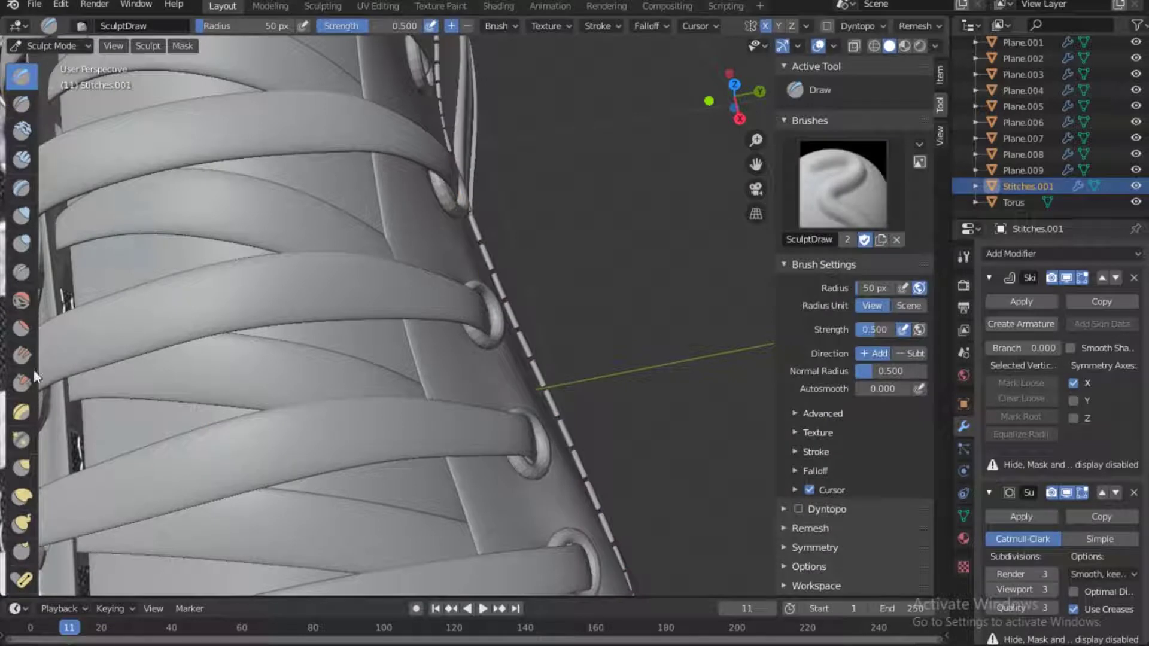
click(23, 526)
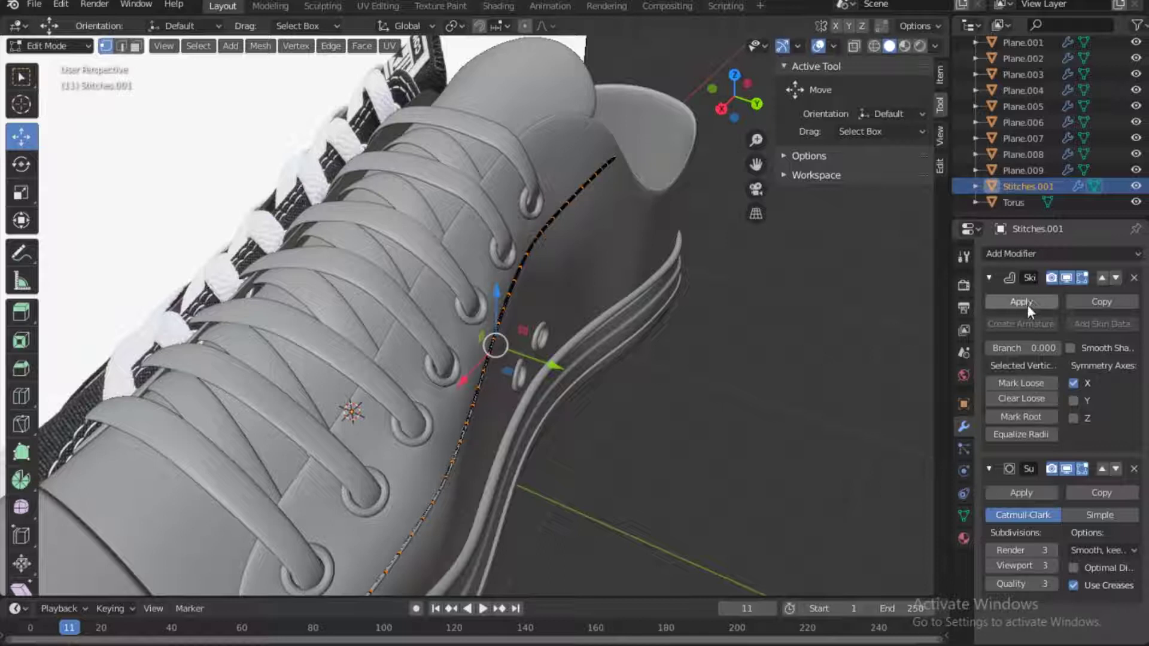
Apply the stitch line's Skin modifier in Object Mode, undoing the additional application of its Subdivision Surface modifier.
click(88, 46)
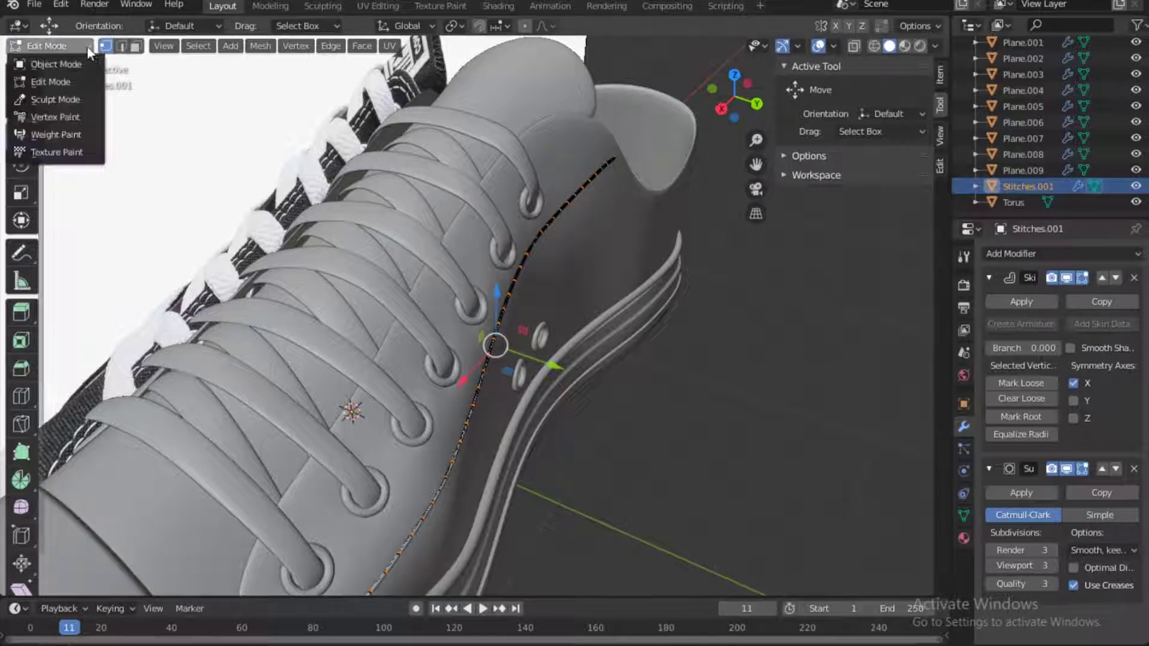
key(Return)
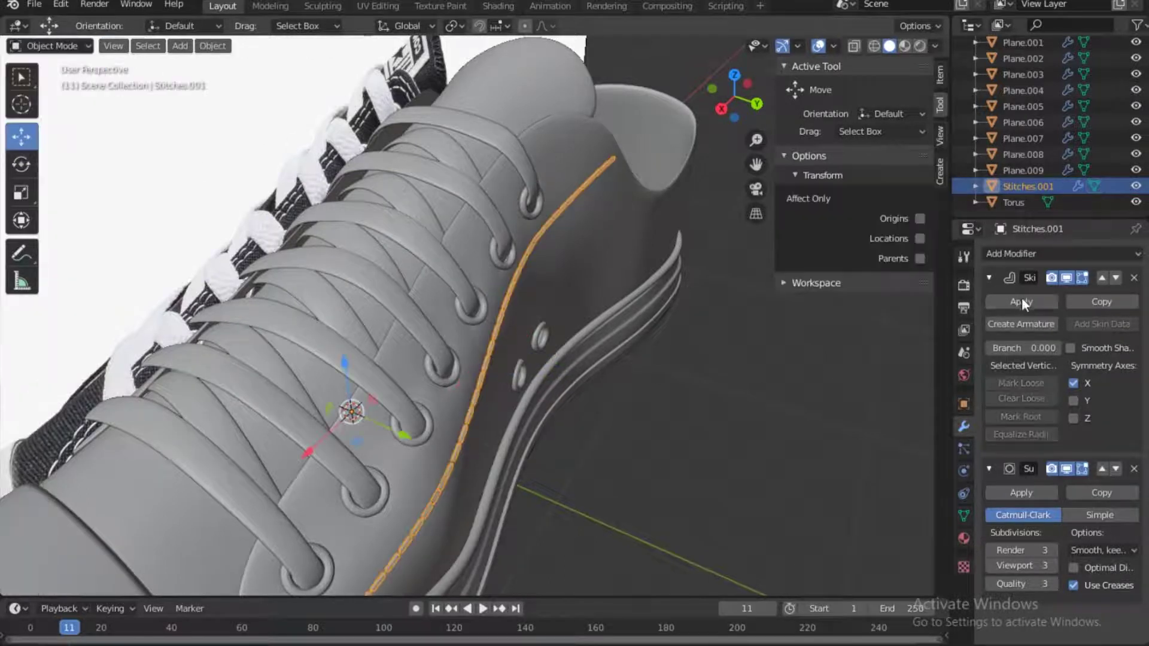
click(1029, 301)
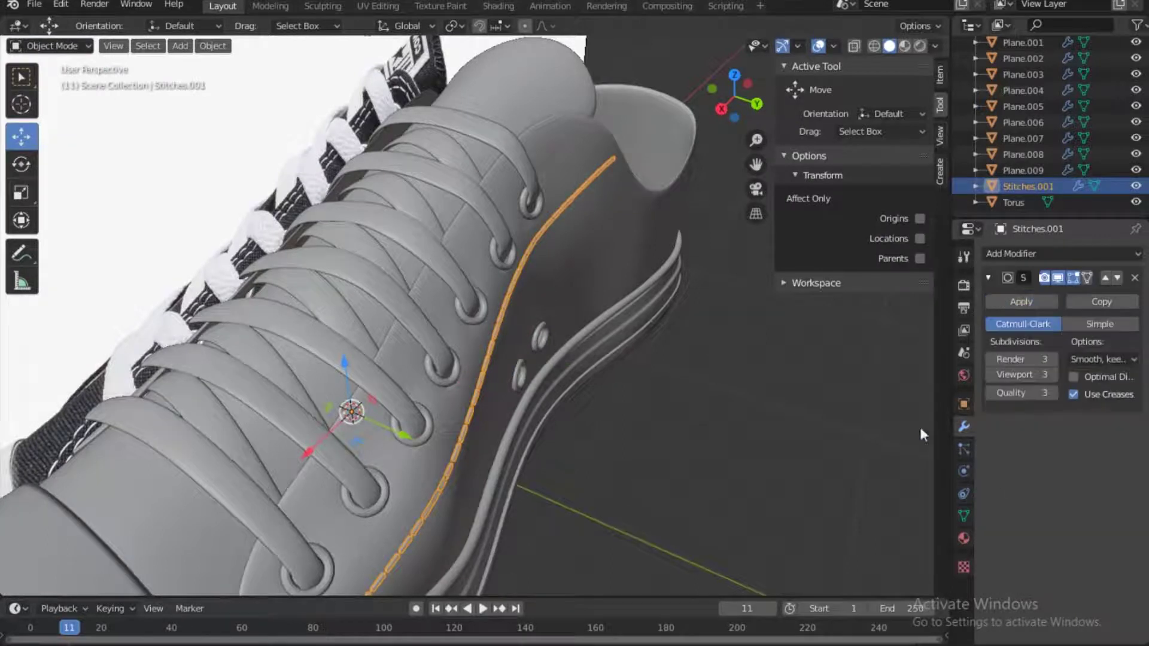
click(1022, 302)
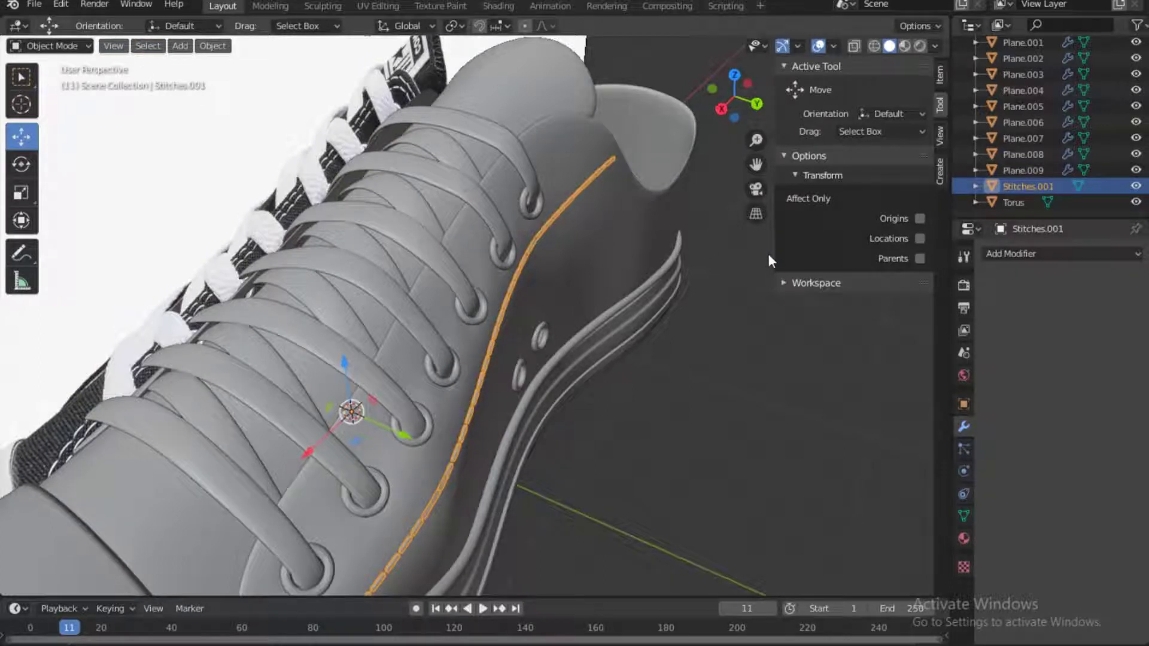
key(ctrl+z)
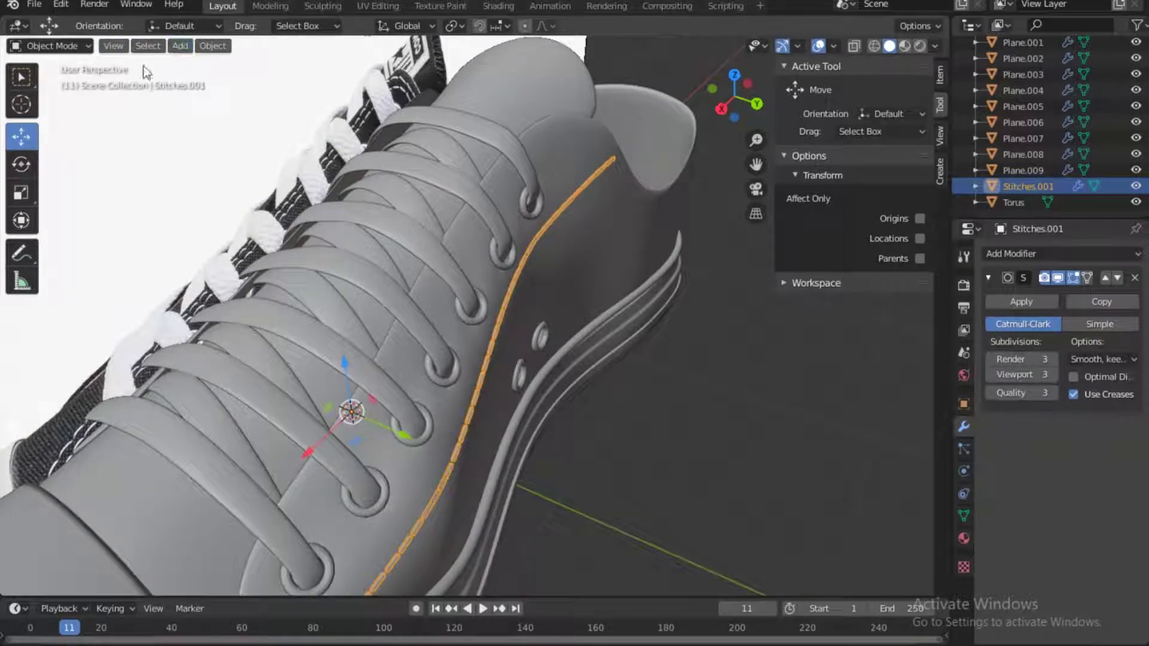
Enter Sculpt Mode and nudge the stitch line toward the shoe surface beside the eyelets with Snake Hook.
click(85, 46)
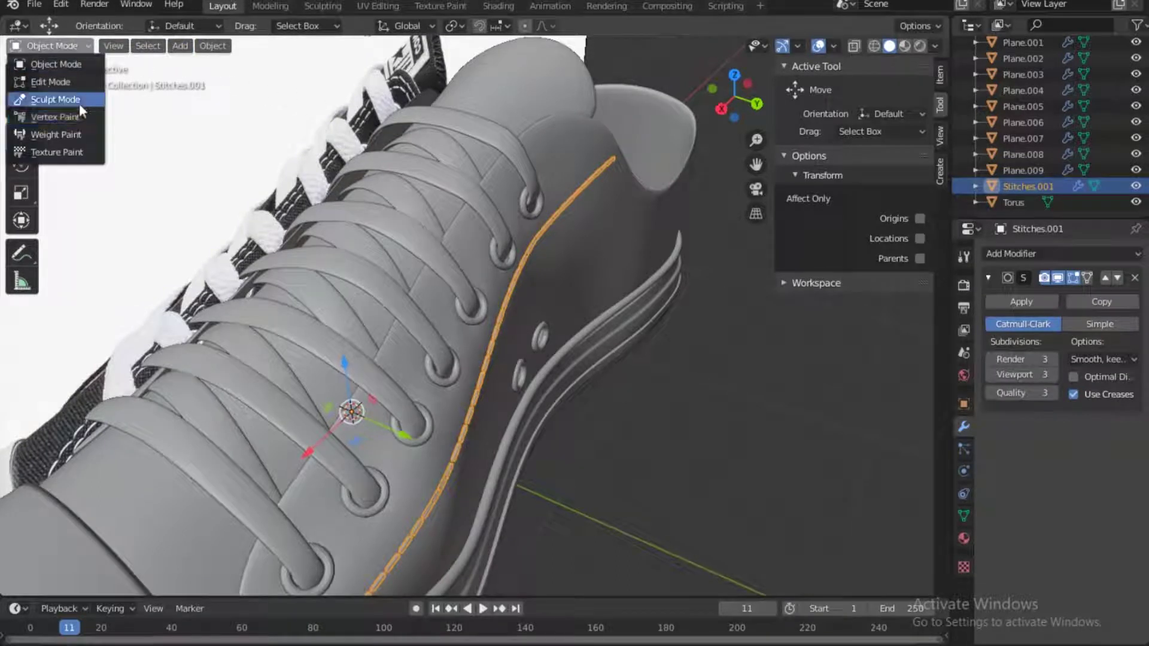
key(Return)
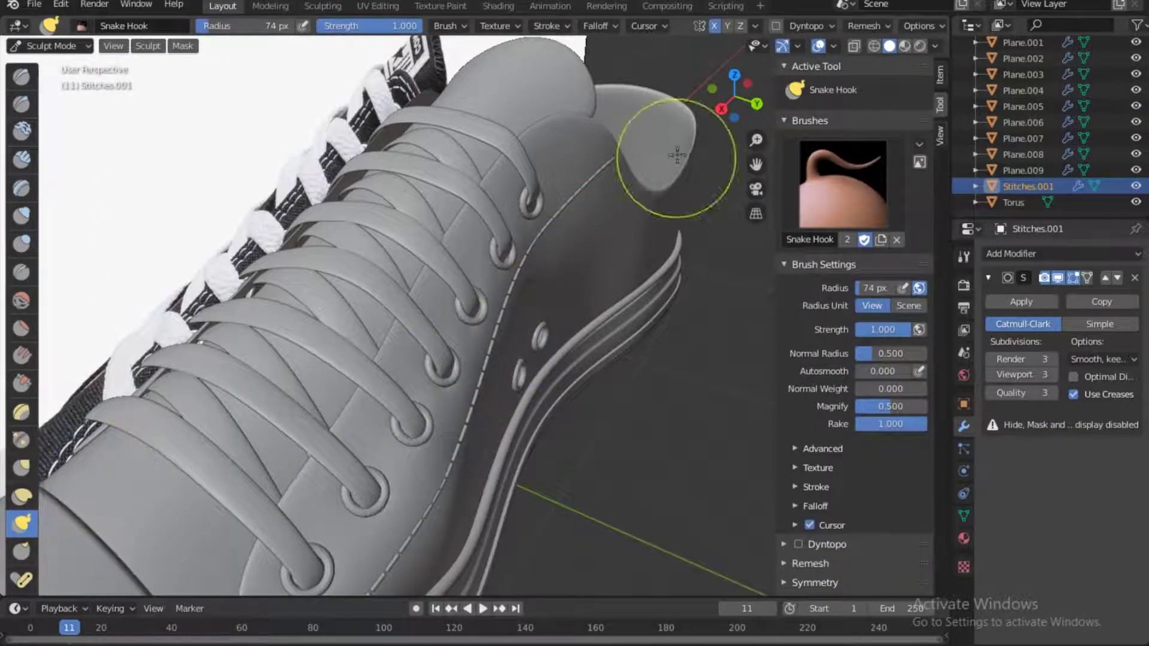
drag(765, 140, 790, 165)
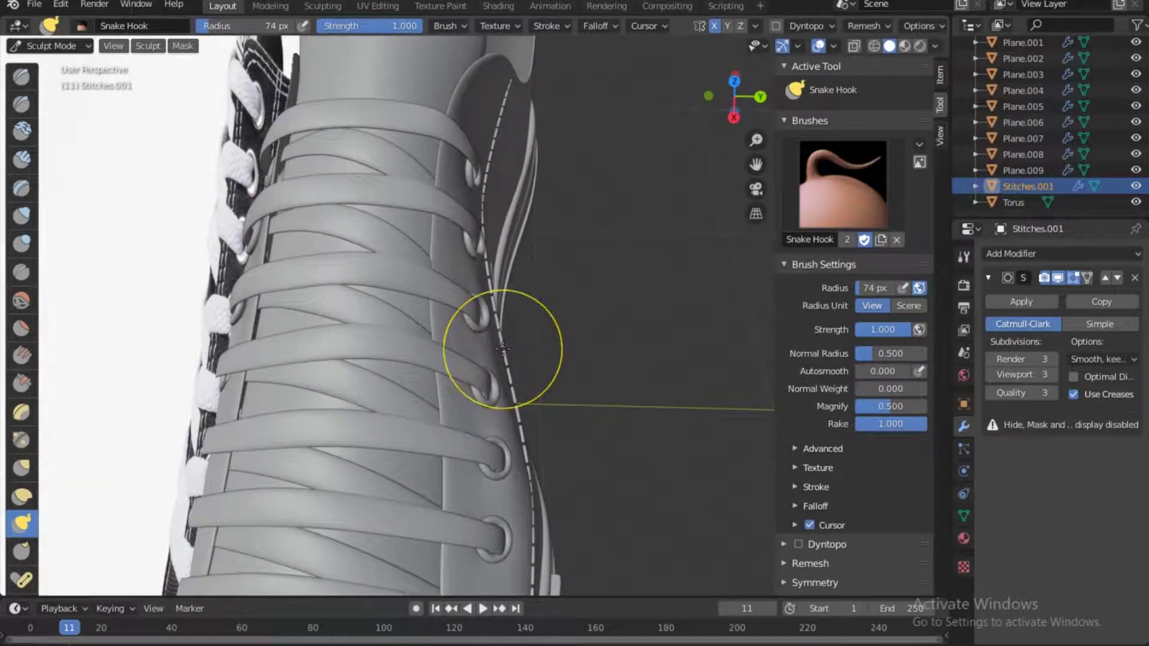
drag(501, 353, 497, 358)
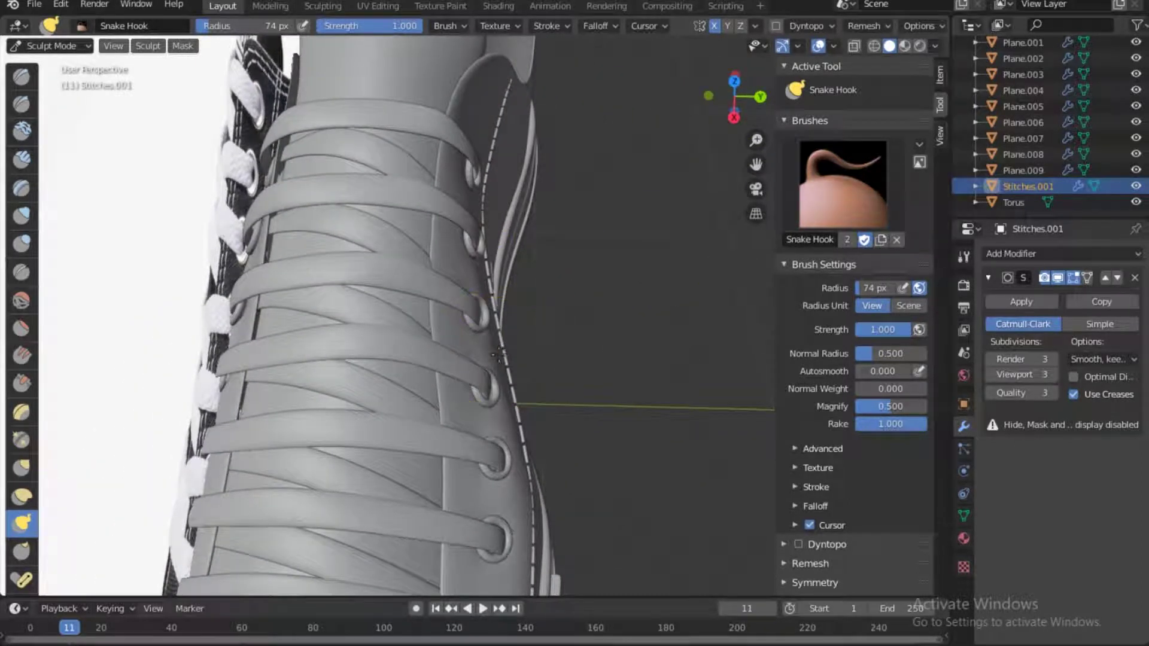
Resize the Snake Hook brush in top view and pull the stitches beside the middle eyelets onto the shoe surface.
key(KP_7)
key(f)
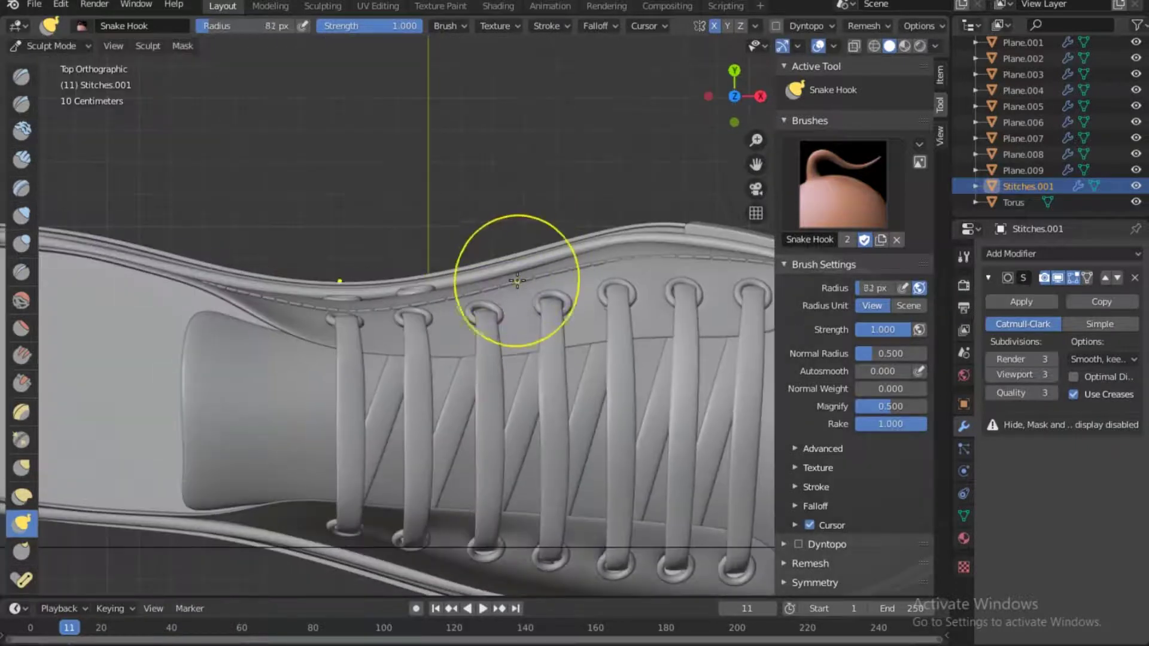
click(731, 280)
drag(523, 286, 480, 291)
Set the Snake Hook radius to 75 px and fine-tune the stitches near the eyelets to follow the shoe's contour.
key(bracketleft)
key(bracketleft)
key(bracketleft)
key(bracketleft)
key(bracketleft)
key(bracketleft)
key(bracketleft)
key(bracketleft)
key(f)
click(479, 292)
click(481, 293)
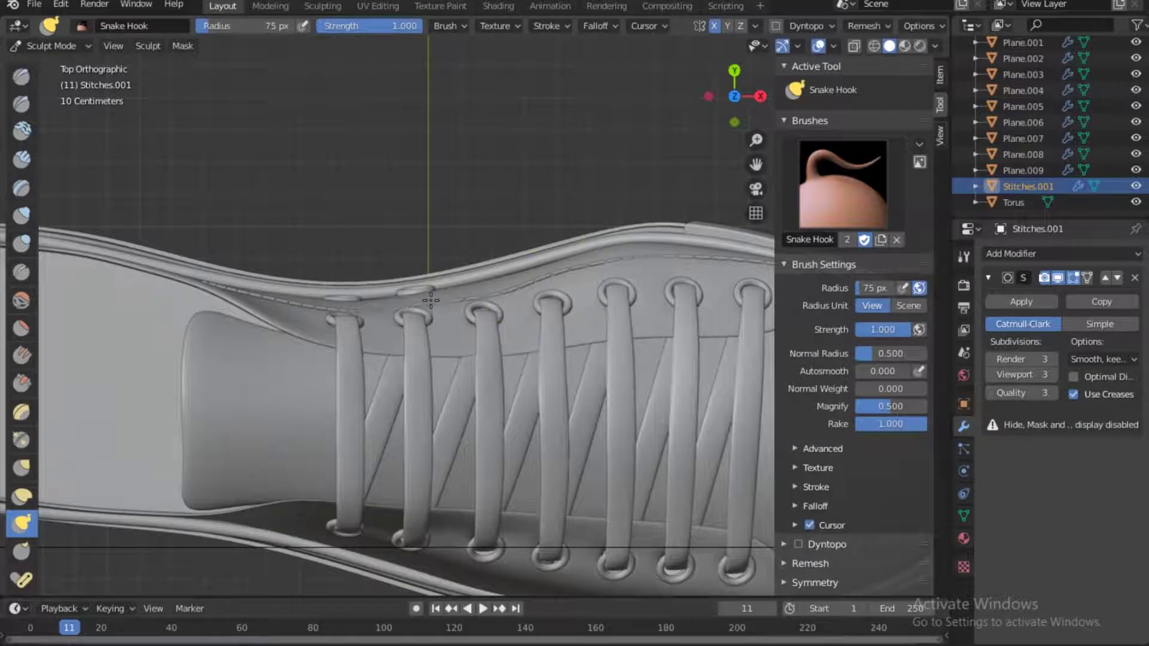
Duplicate the entire stitch line in Edit Mode from back view, leaving the copy in place.
middle_drag(523, 283, 396, 4)
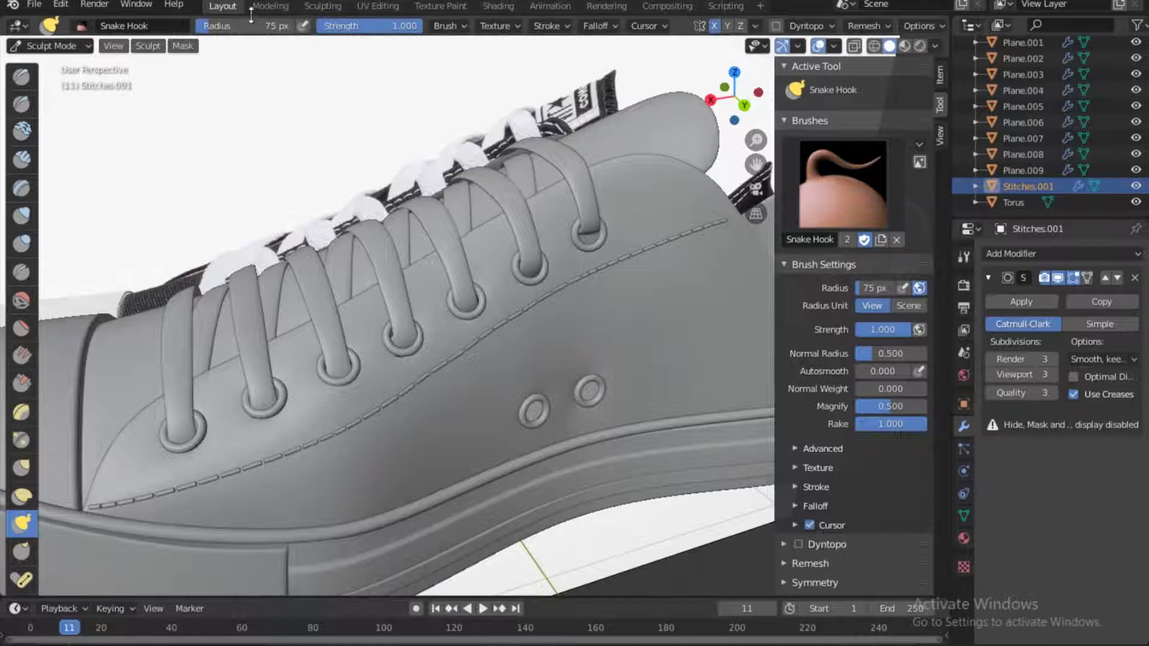
click(51, 46)
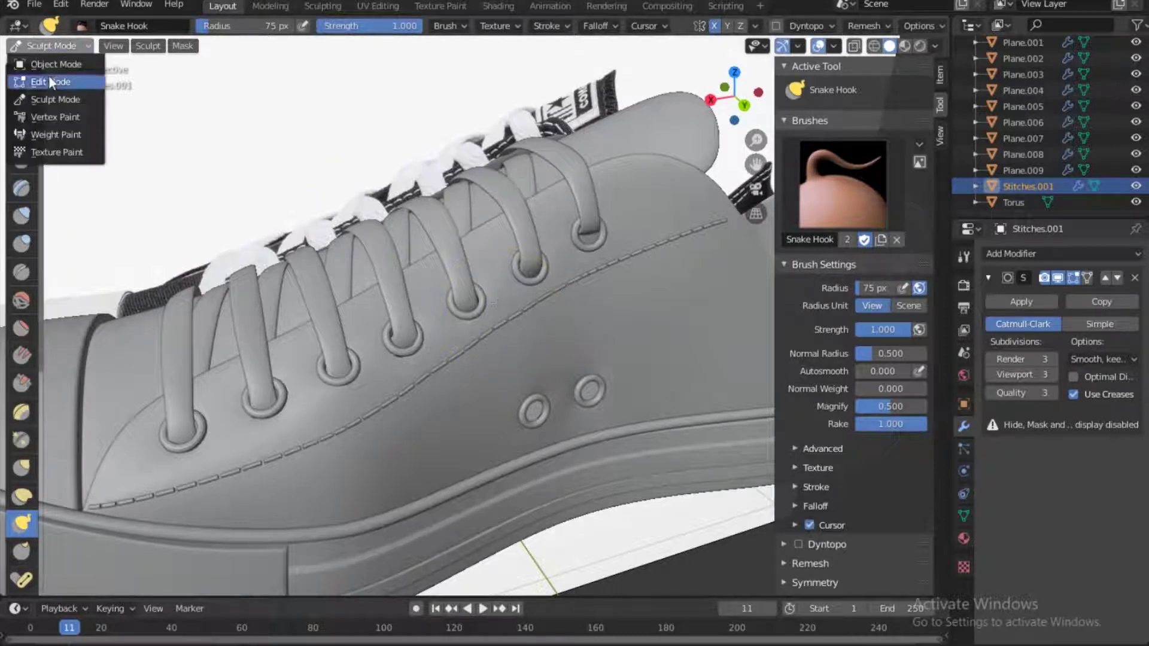
click(55, 82)
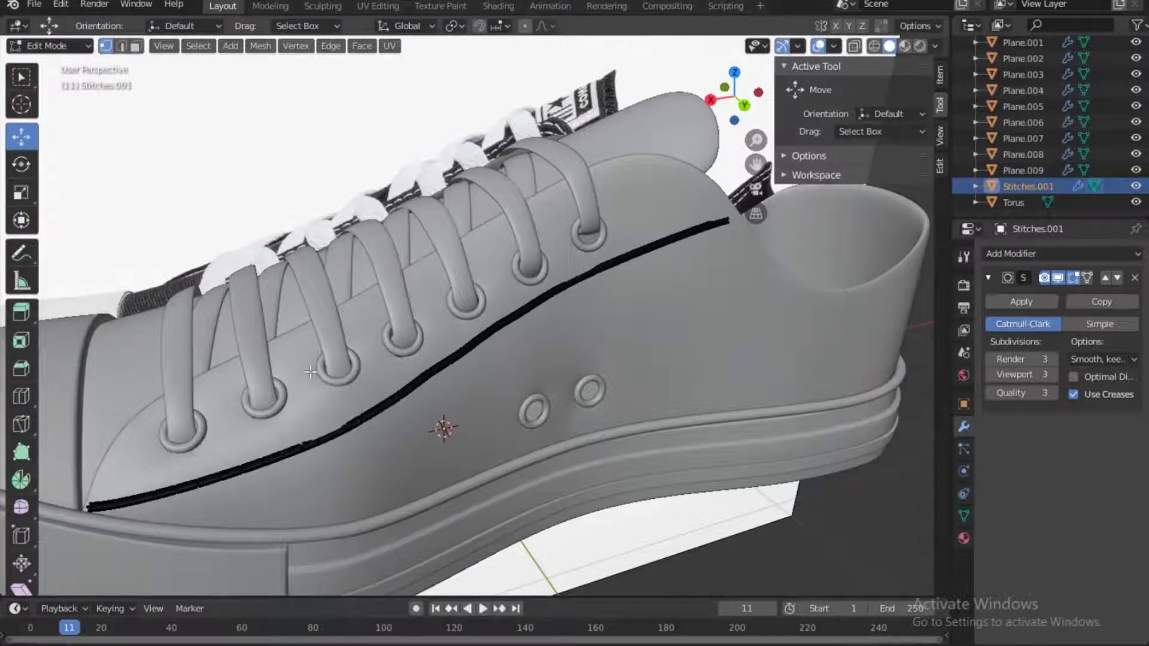
key(a)
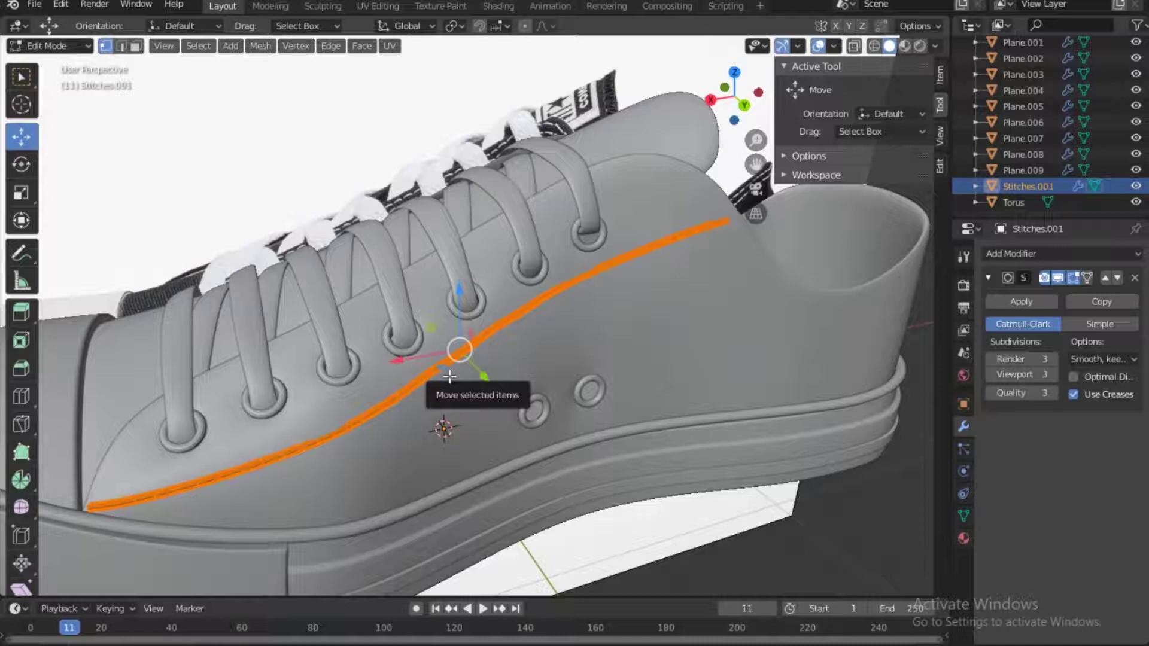
key(ctrl+KP_1)
key(shift+d)
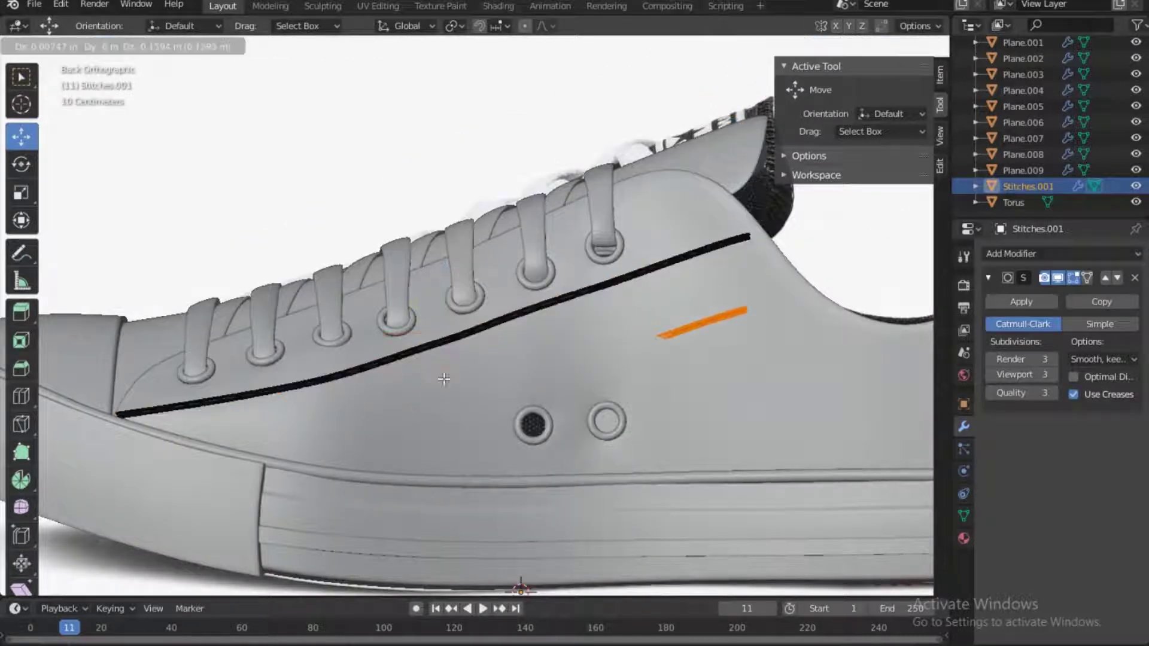
right_click(443, 378)
Move the copied stitch row down along Z by about 0.037 m so it runs parallel just below the original.
drag(447, 280, 449, 298)
key(g)
key(z)
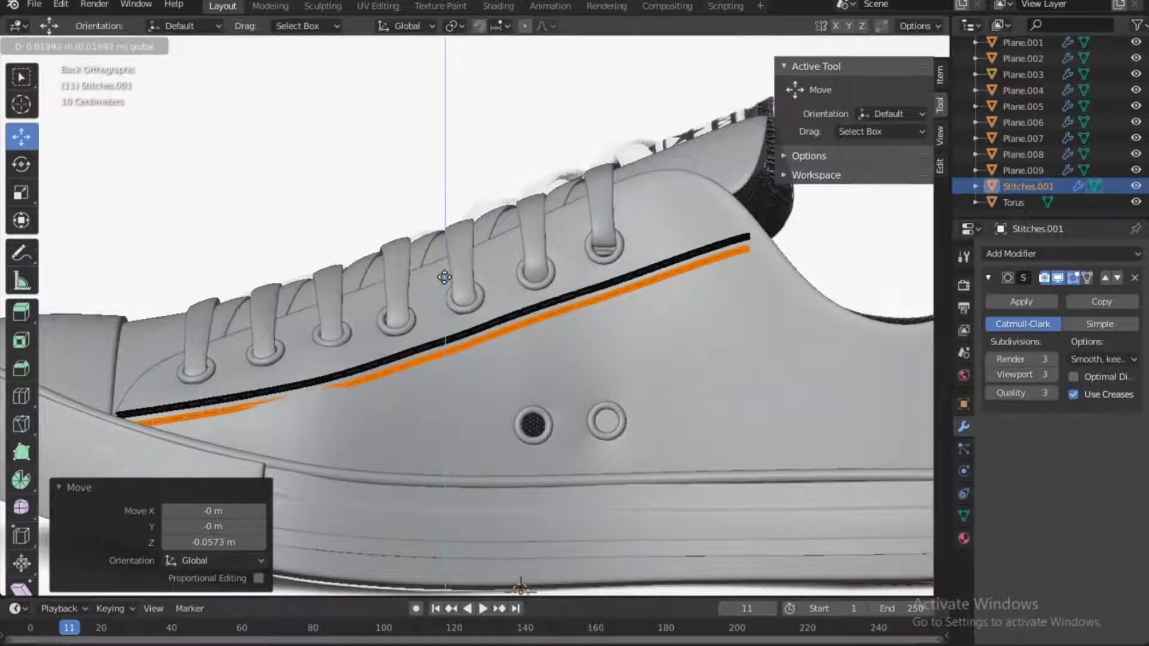
click(445, 278)
key(g)
key(z)
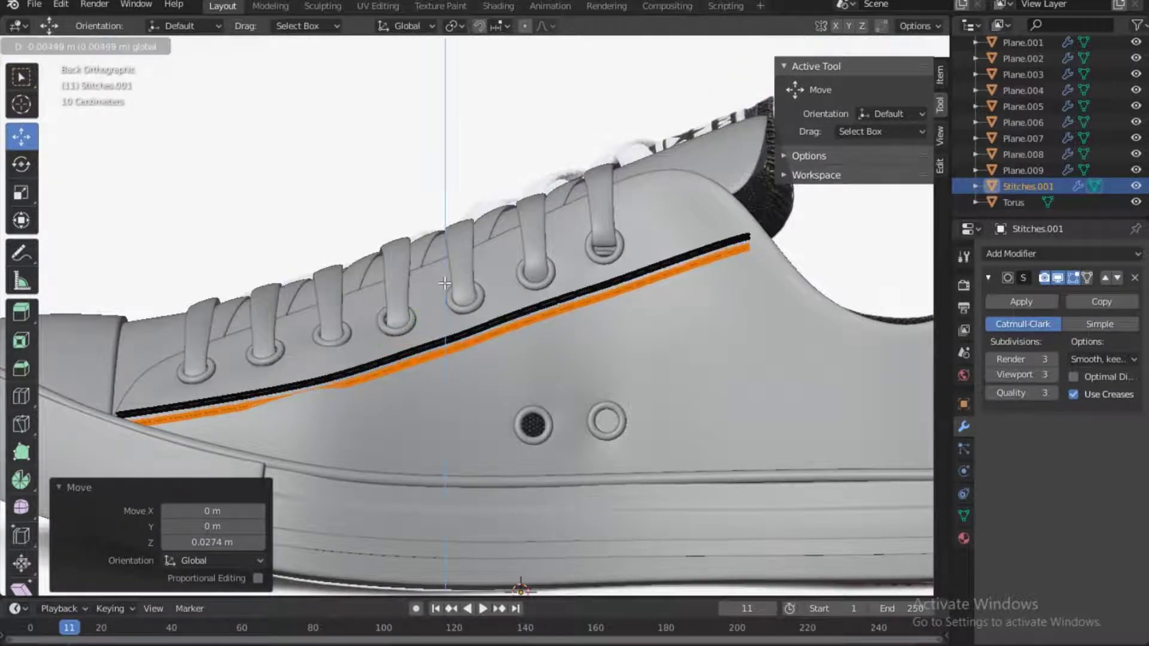
click(444, 283)
Shift the copied stitch row outward along Y by about 0.015 m in top view and return to Object Mode.
key(KP_7)
key(g)
key(y)
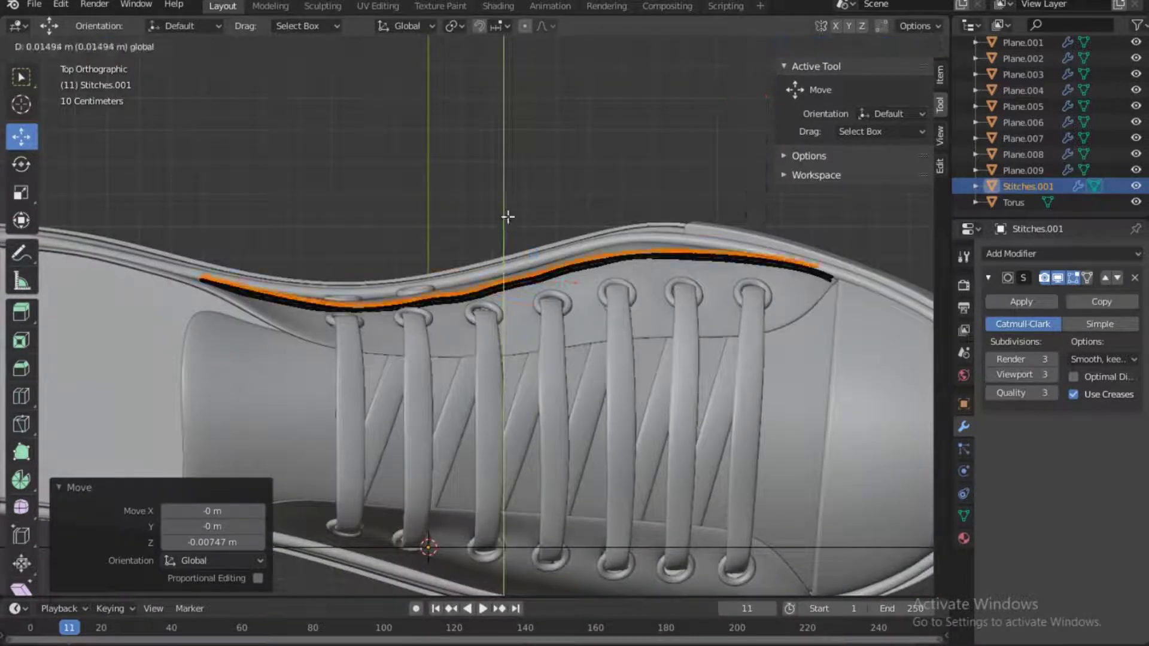
click(507, 216)
key(Tab)
drag(734, 96, 772, 102)
key(alt+a)
middle_drag(604, 395, 303, 420)
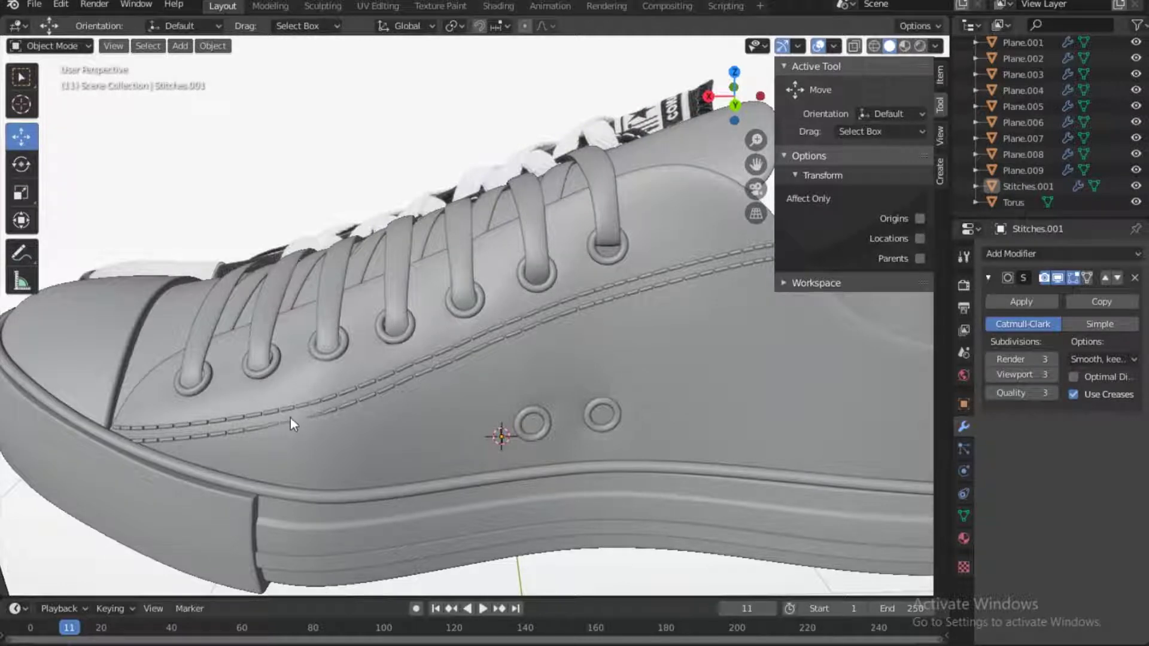
Put the stitches into Sculpt Mode with the shoe seen in top view.
key(grave)
click(327, 332)
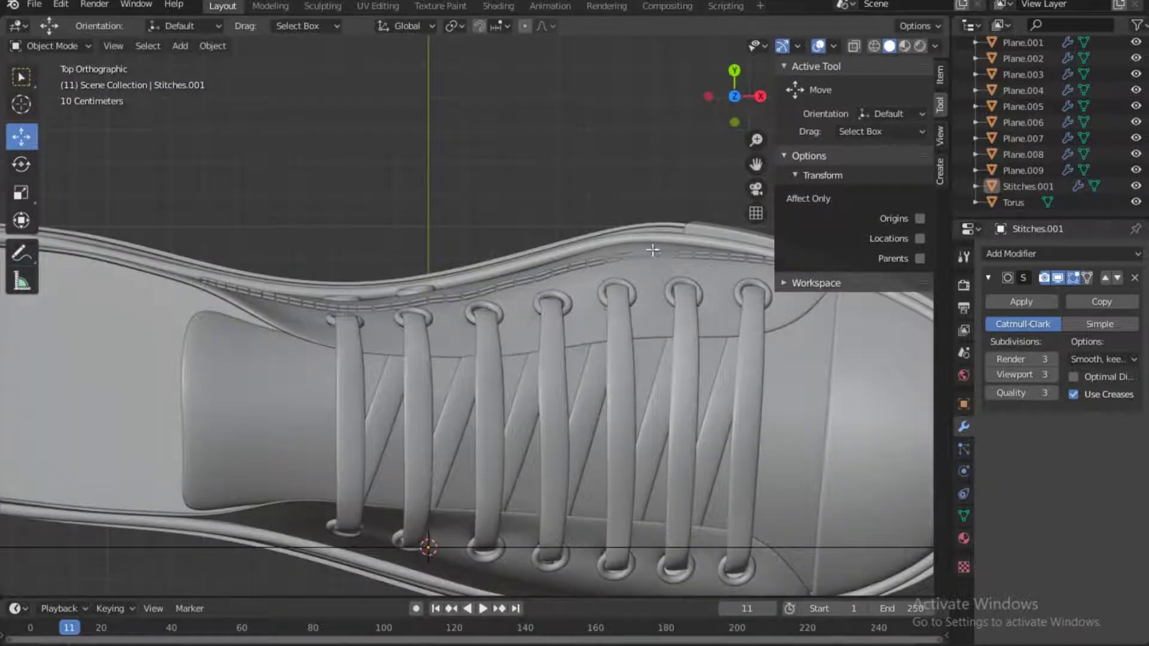
key(Tab)
key(Tab)
key(grave)
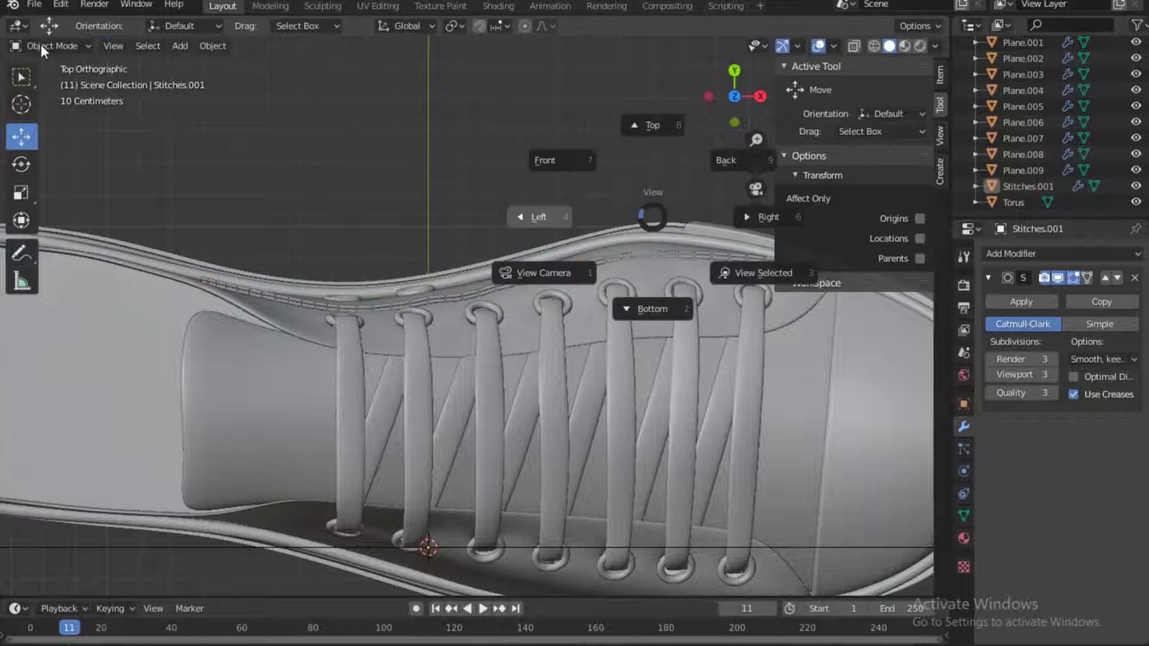
click(41, 48)
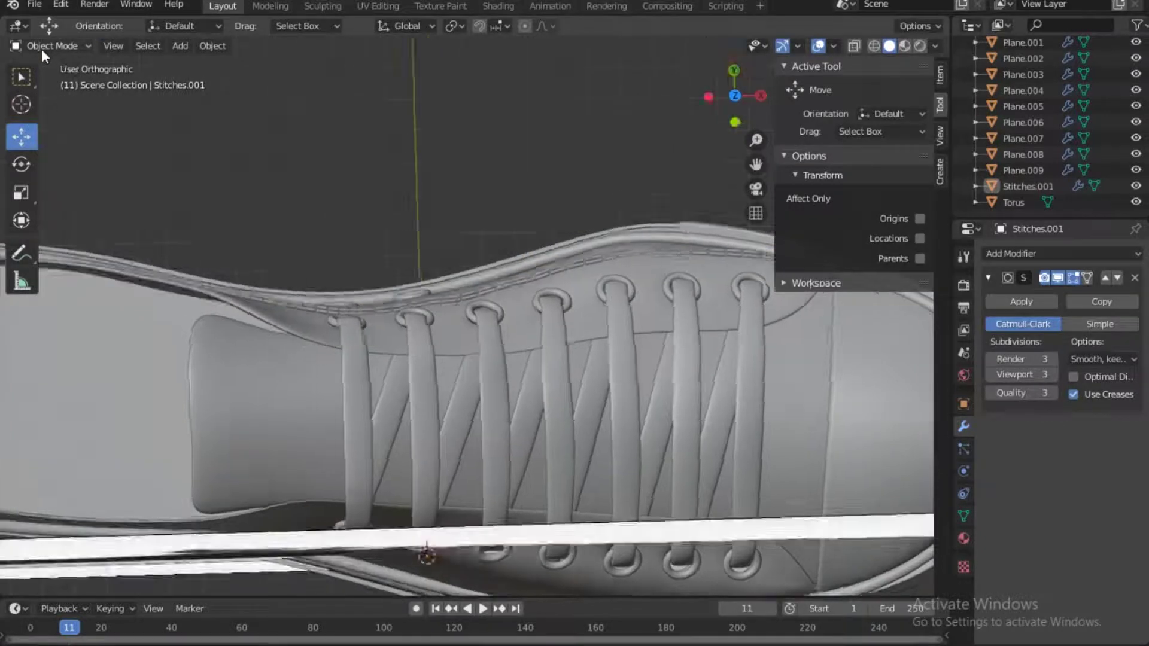
key(grave)
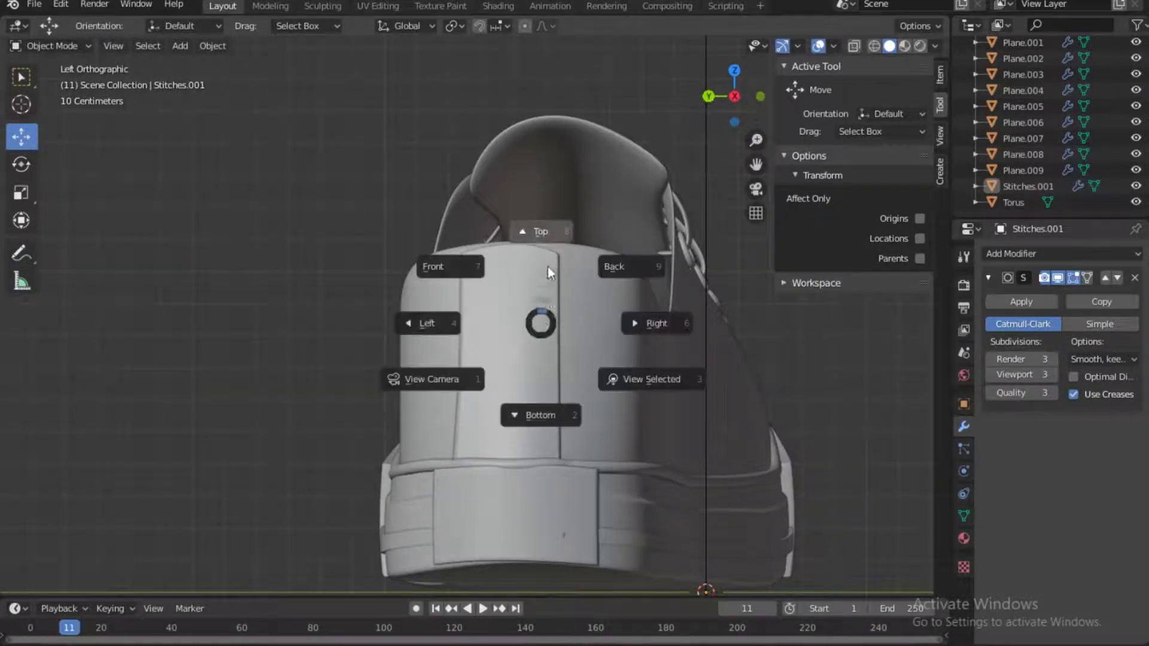
click(551, 250)
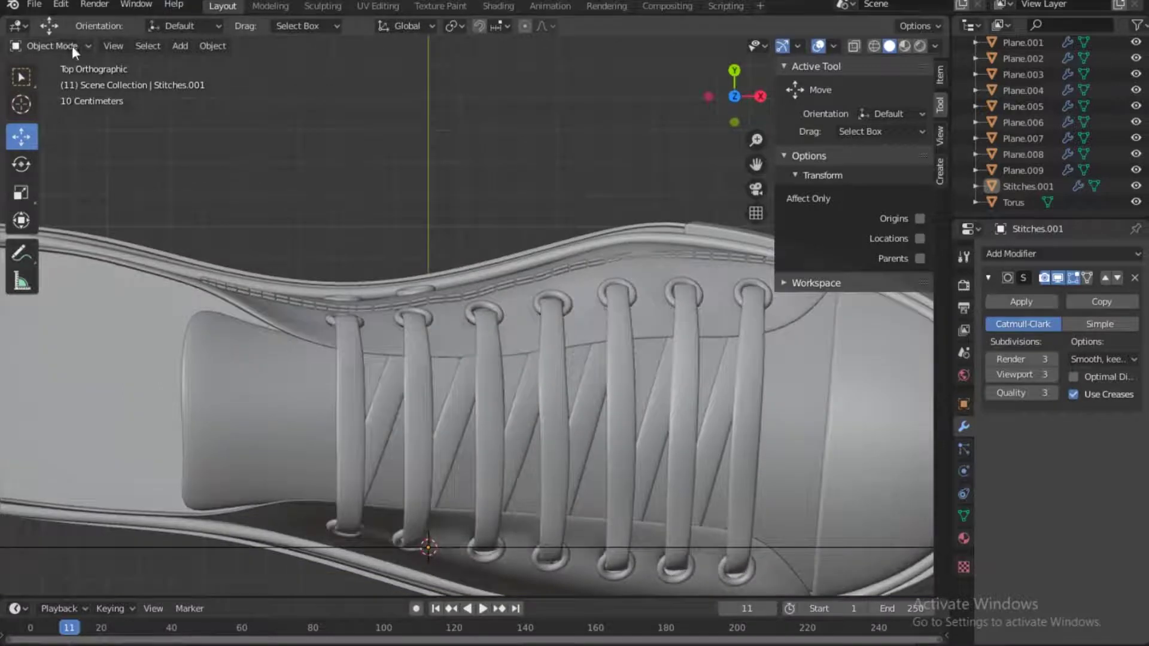
click(72, 45)
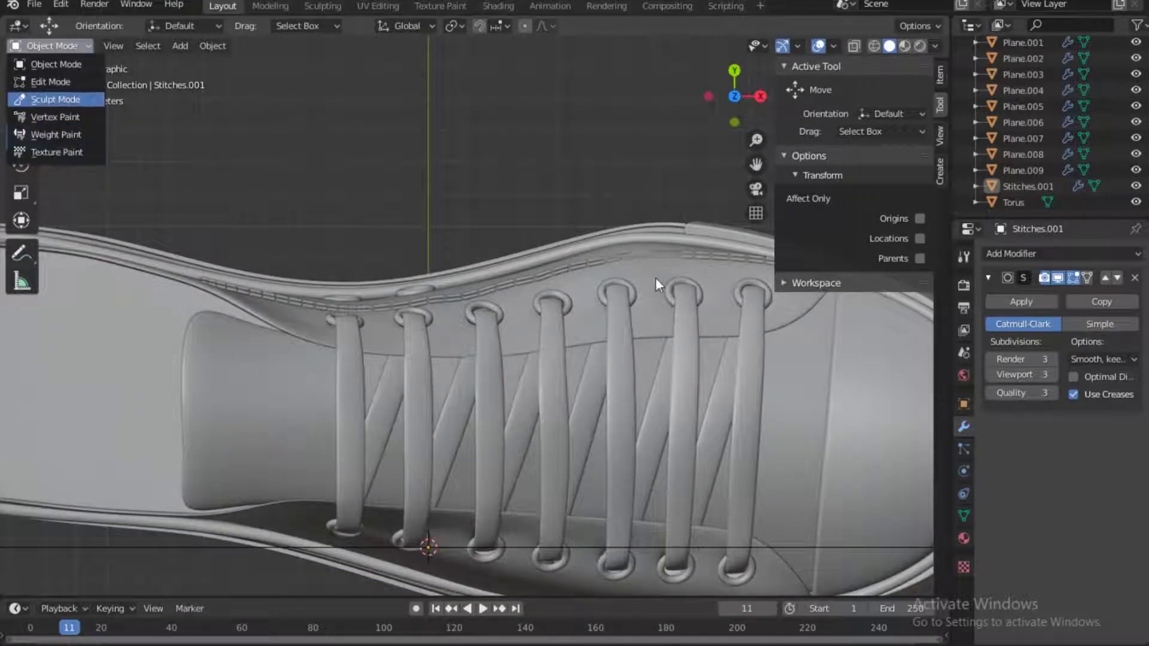
key(Return)
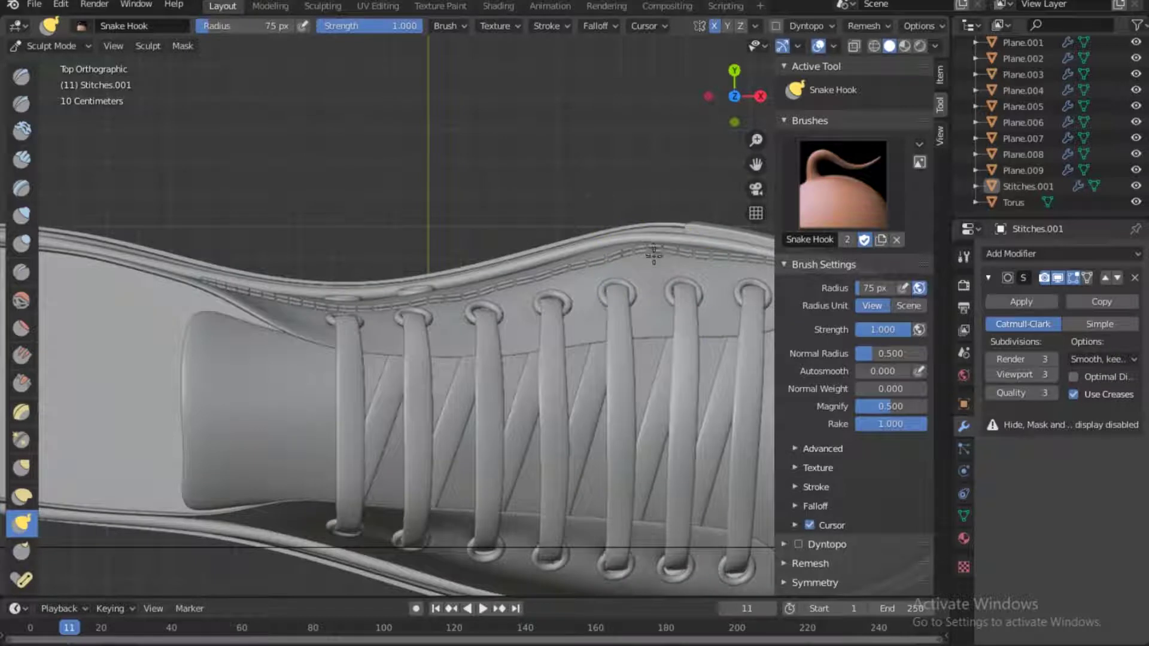
Enlarge the Snake Hook radius to 153 px and pull the sunken outer stitches beside the middle eyelets out of the shoe surface.
scroll(648, 256, up, 6)
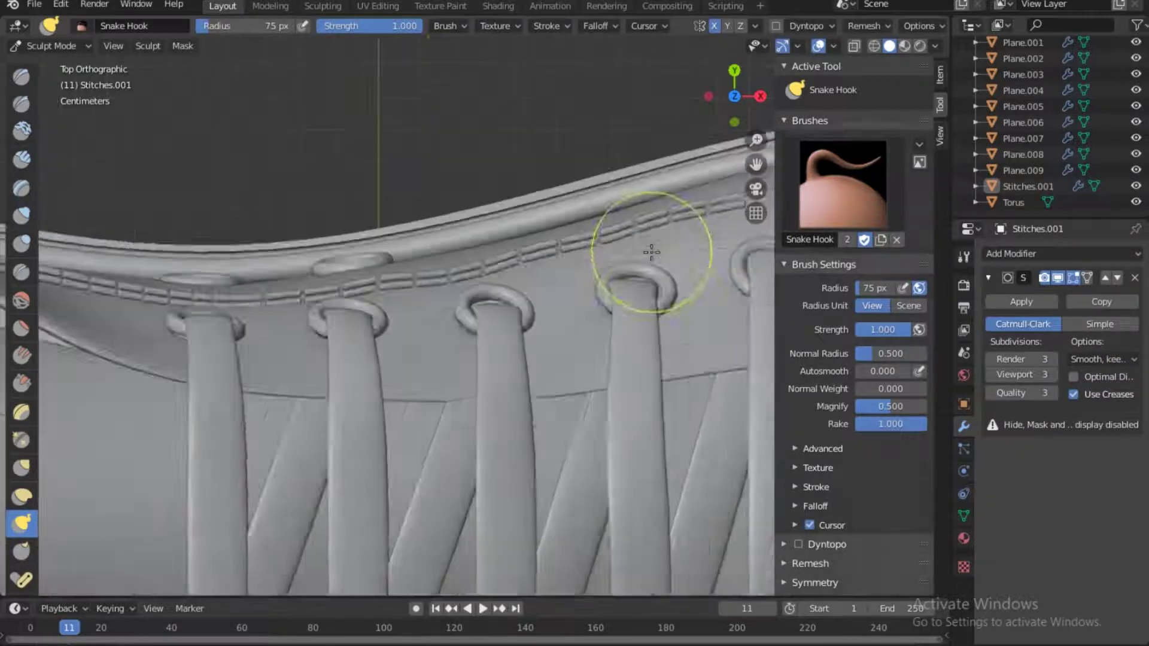
shift+middle_drag(665, 242, 162, 363)
drag(453, 254, 453, 253)
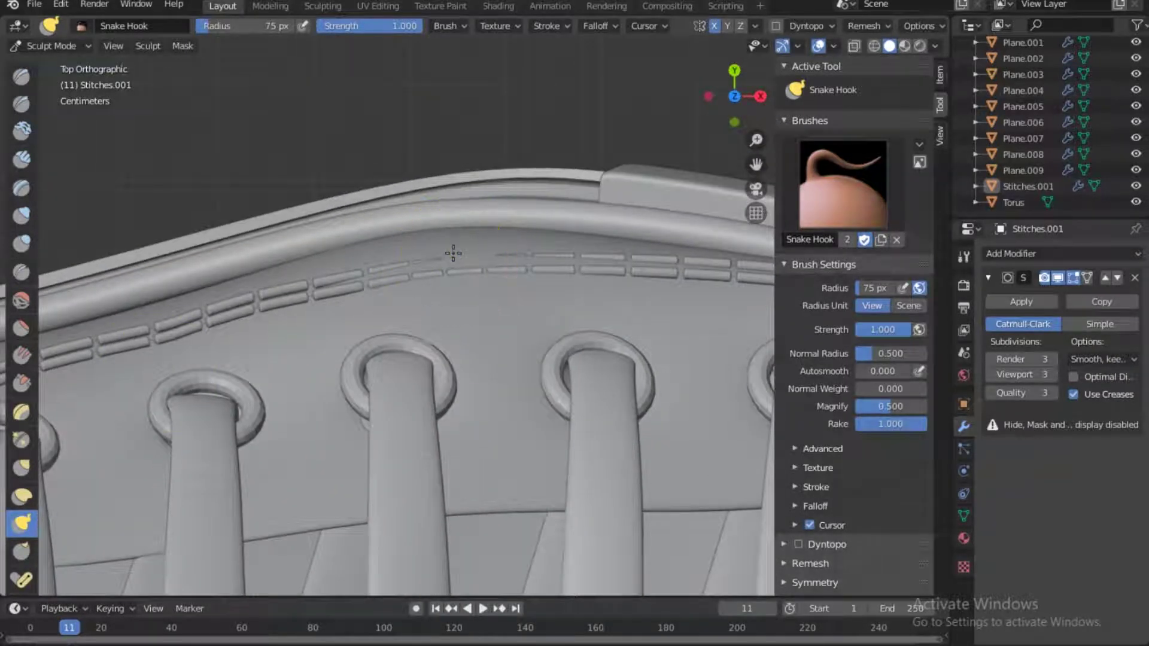
key(bracketright)
key(bracketright)
key(bracketright)
key(bracketright)
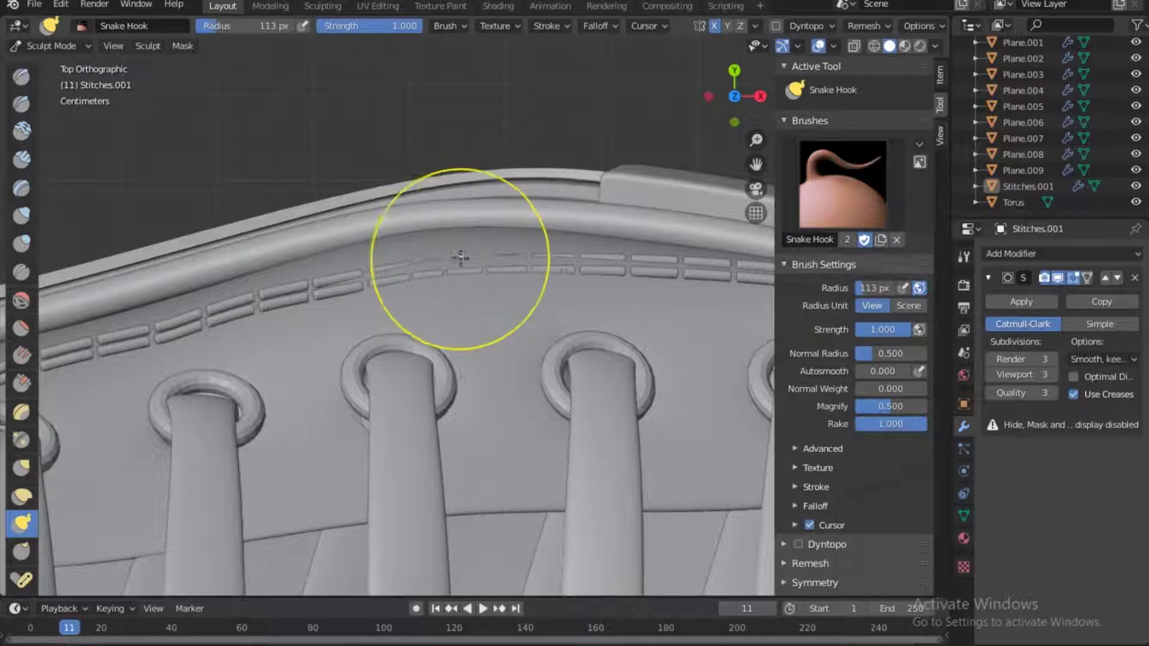
drag(474, 255, 474, 249)
key(ctrl+z)
key(bracketright)
key(bracketright)
key(bracketright)
key(ctrl+z)
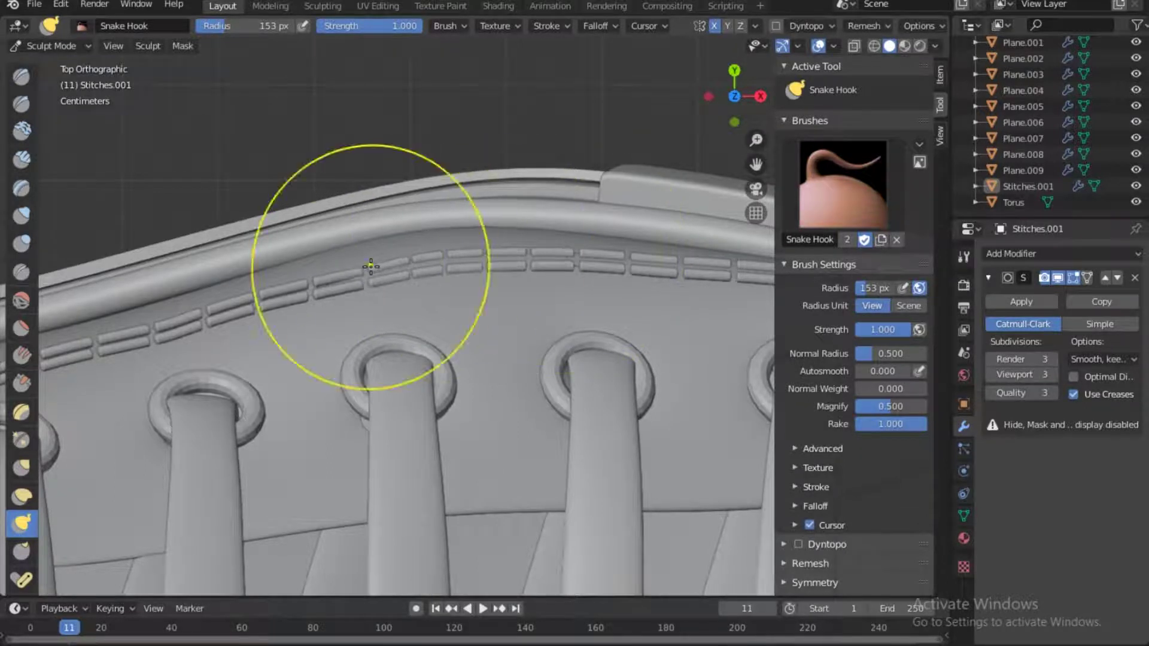
Return the stitches to Object Mode and inspect both rows along the side of the shoe.
scroll(495, 239, down, 3)
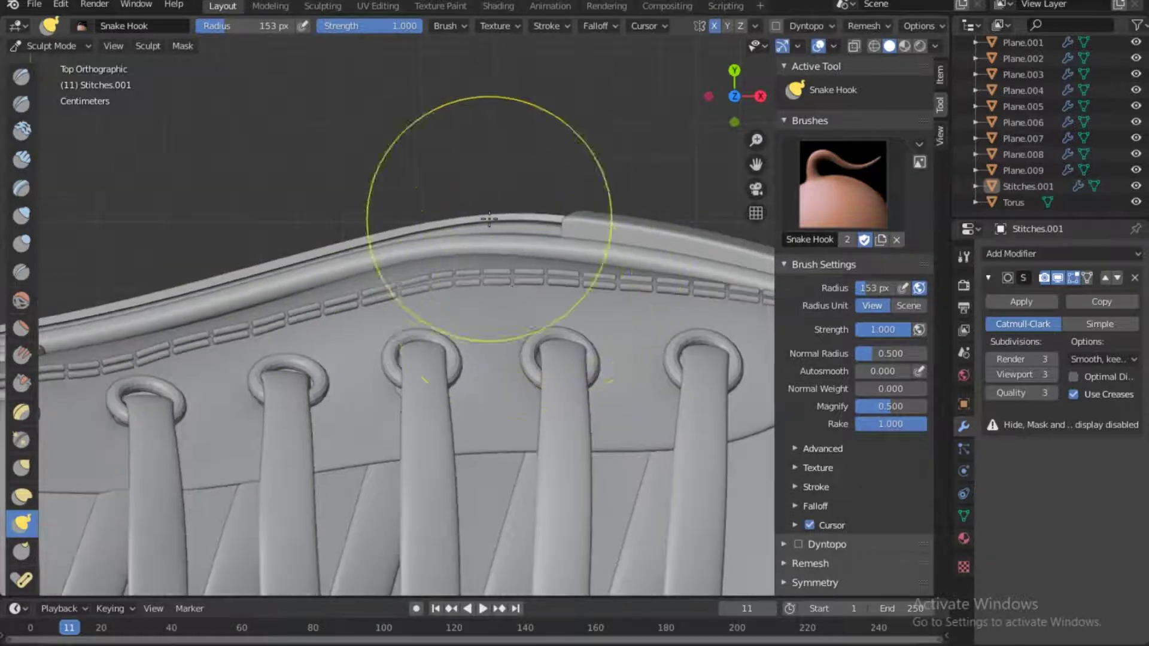
drag(734, 95, 619, 378)
scroll(619, 377, down, 4)
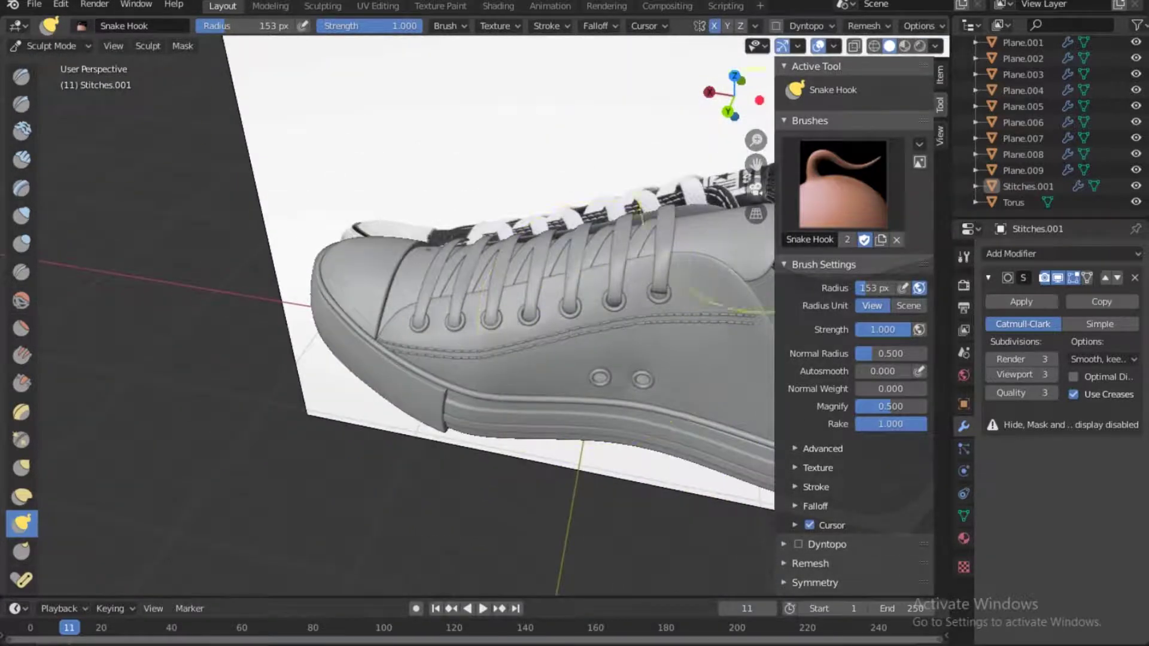
click(76, 46)
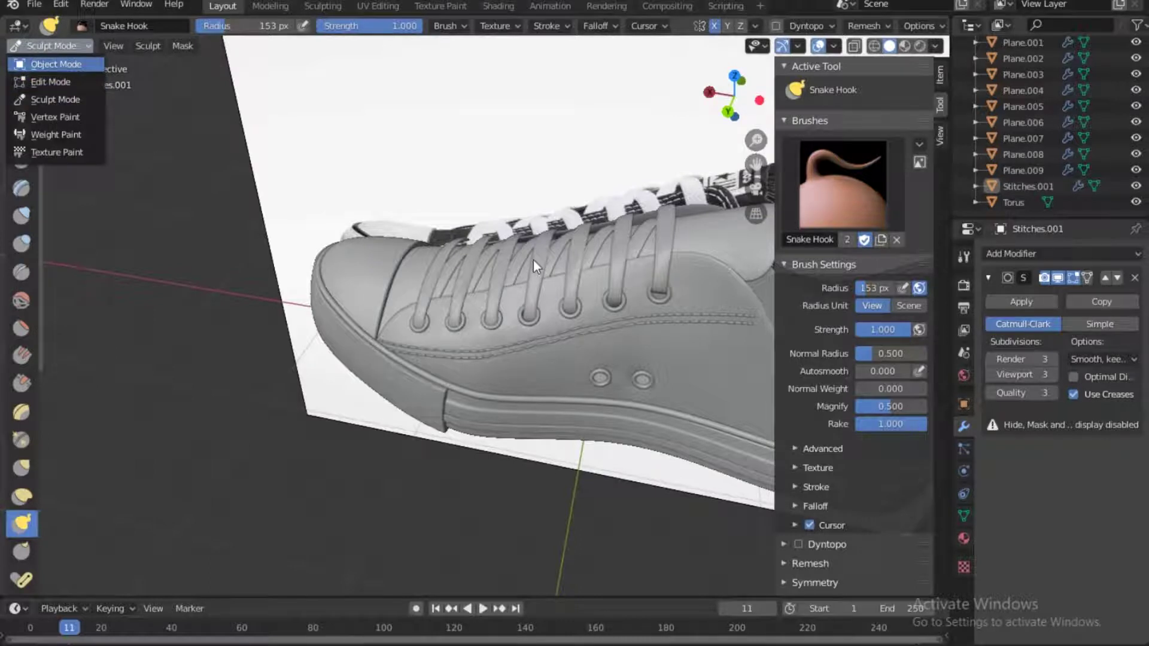
key(Return)
drag(734, 97, 709, 138)
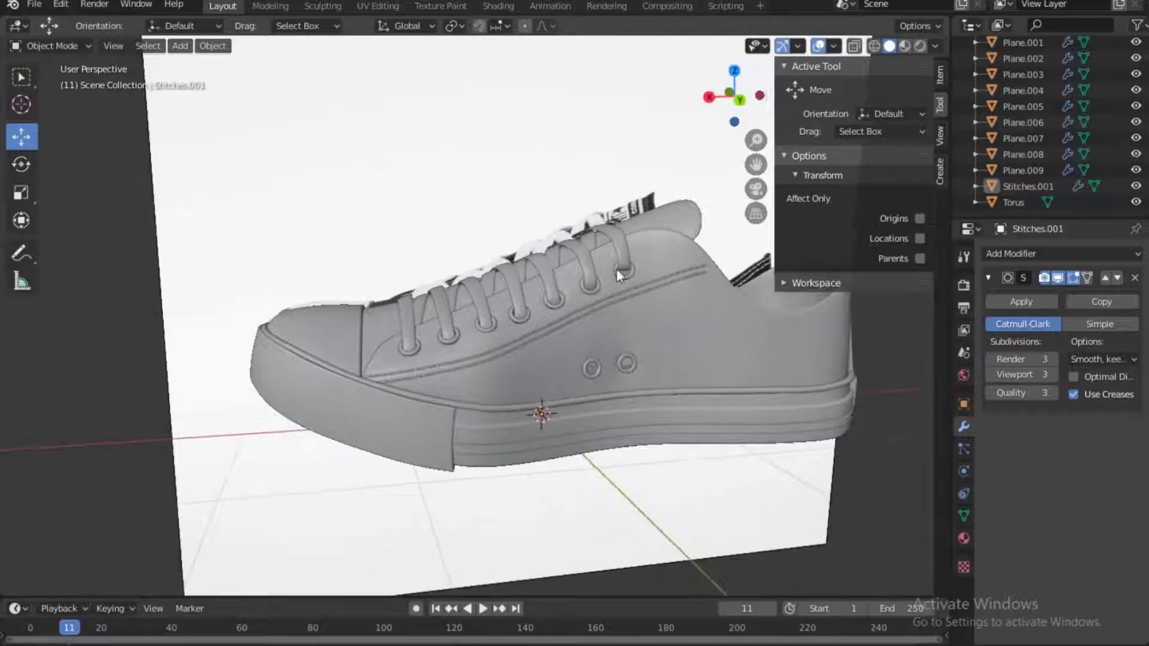
scroll(616, 267, down, 2)
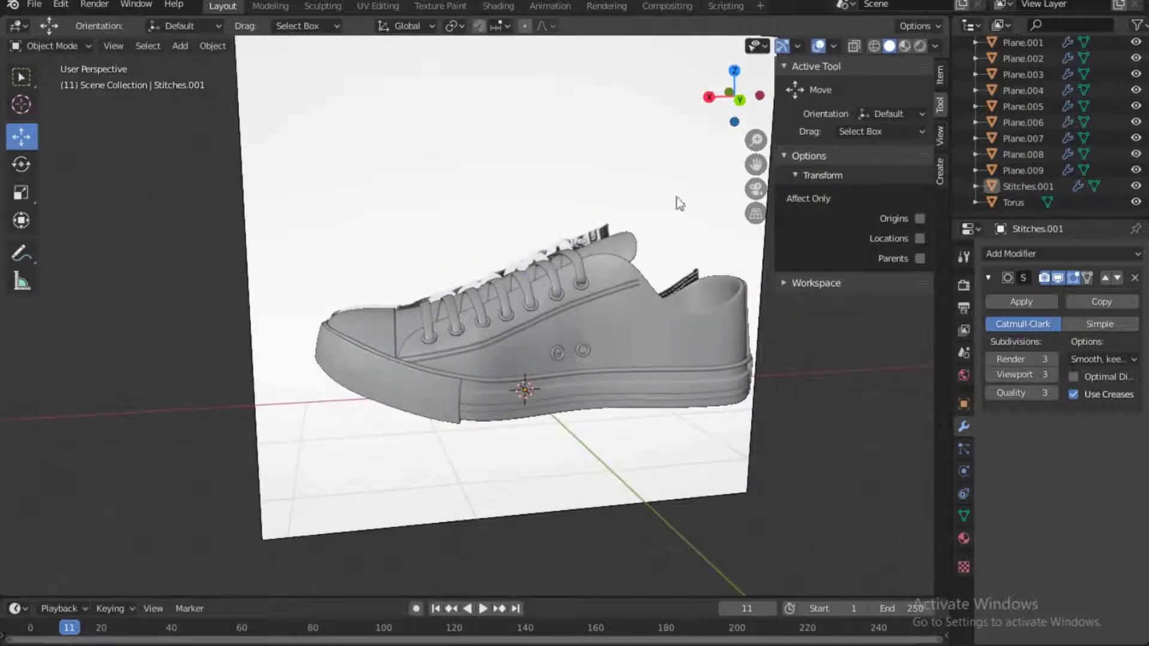
drag(734, 97, 683, 101)
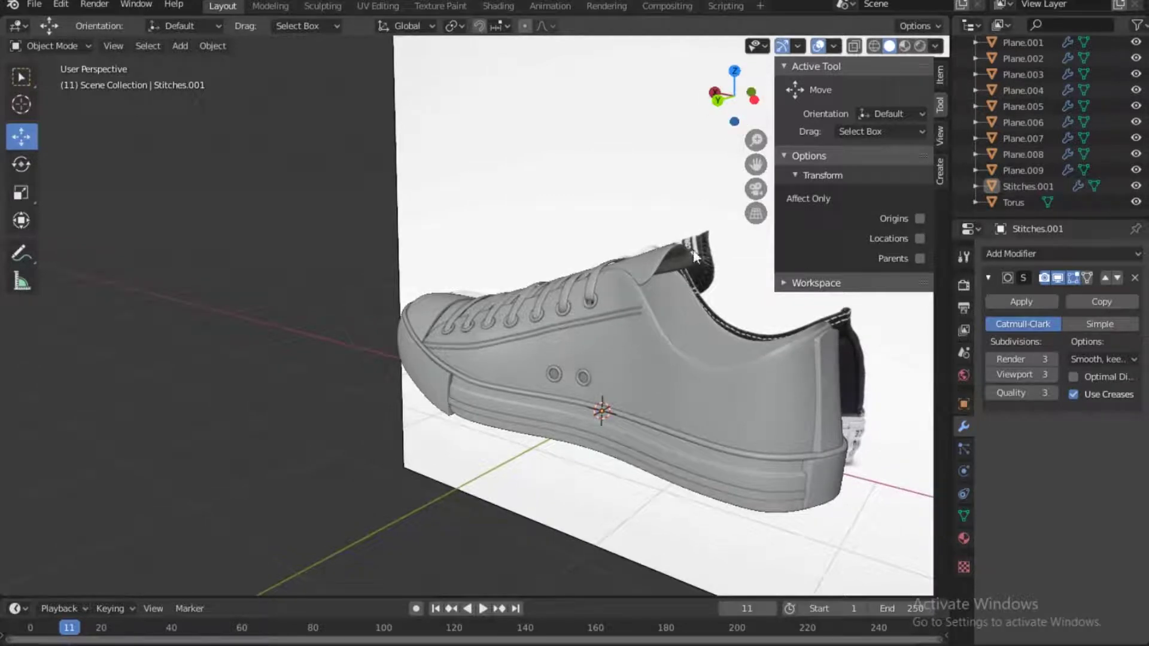
Hide the Empty.001 reference image so only the shoe model is displayed.
scroll(1096, 74, up, 3)
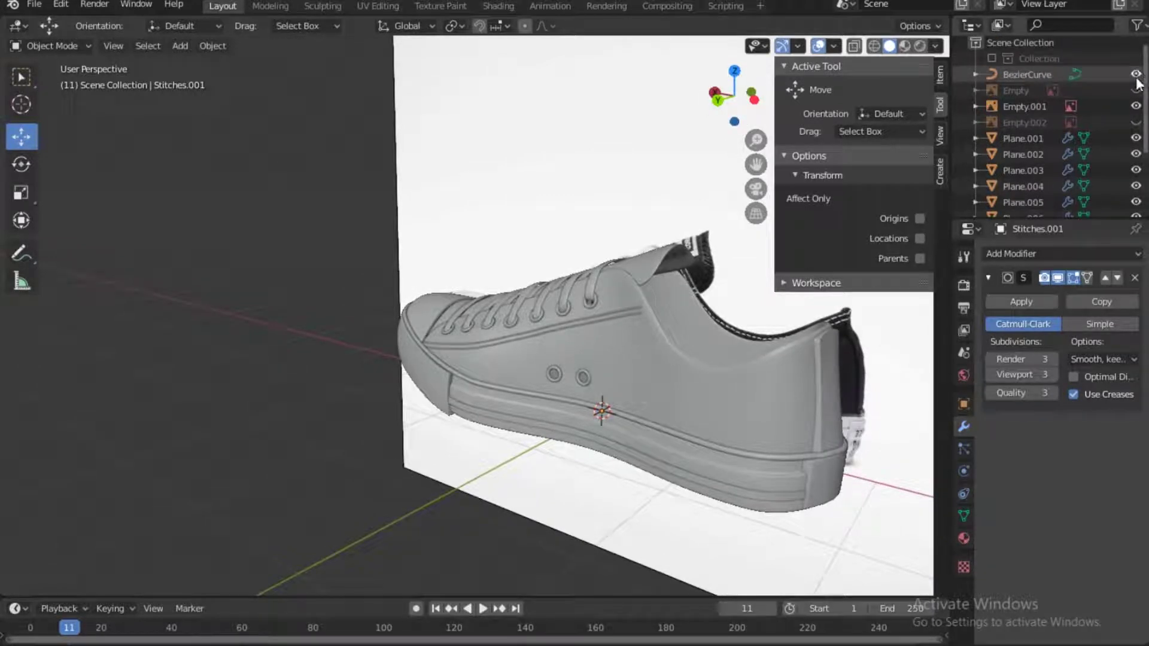
click(1136, 106)
drag(735, 96, 713, 107)
scroll(623, 346, up, 4)
scroll(623, 346, down, 3)
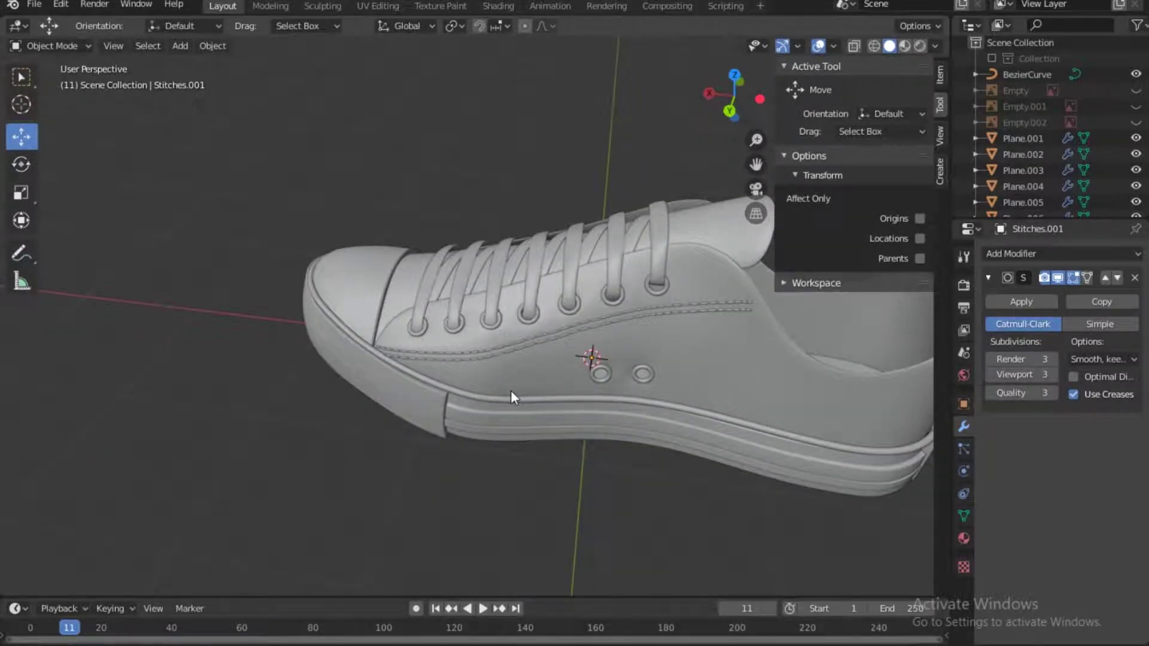
Set the stitches' Subdivision Surface levels to 1 for both render and viewport while in Edit Mode.
key(grave)
click(785, 49)
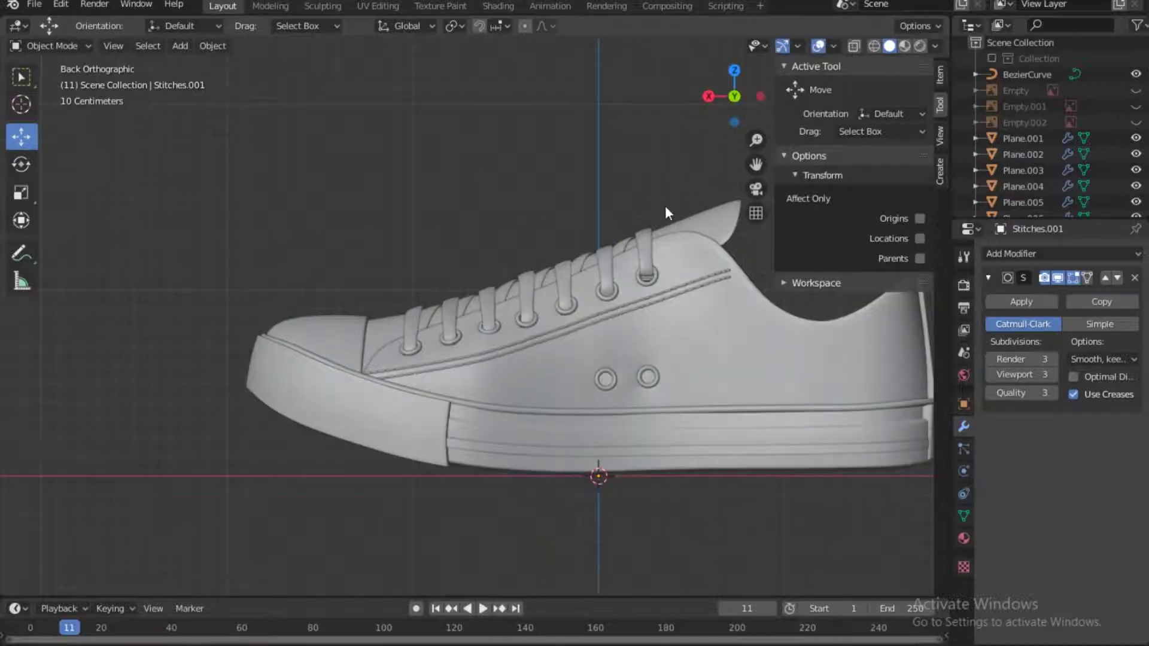
scroll(572, 331, up, 5)
click(659, 433)
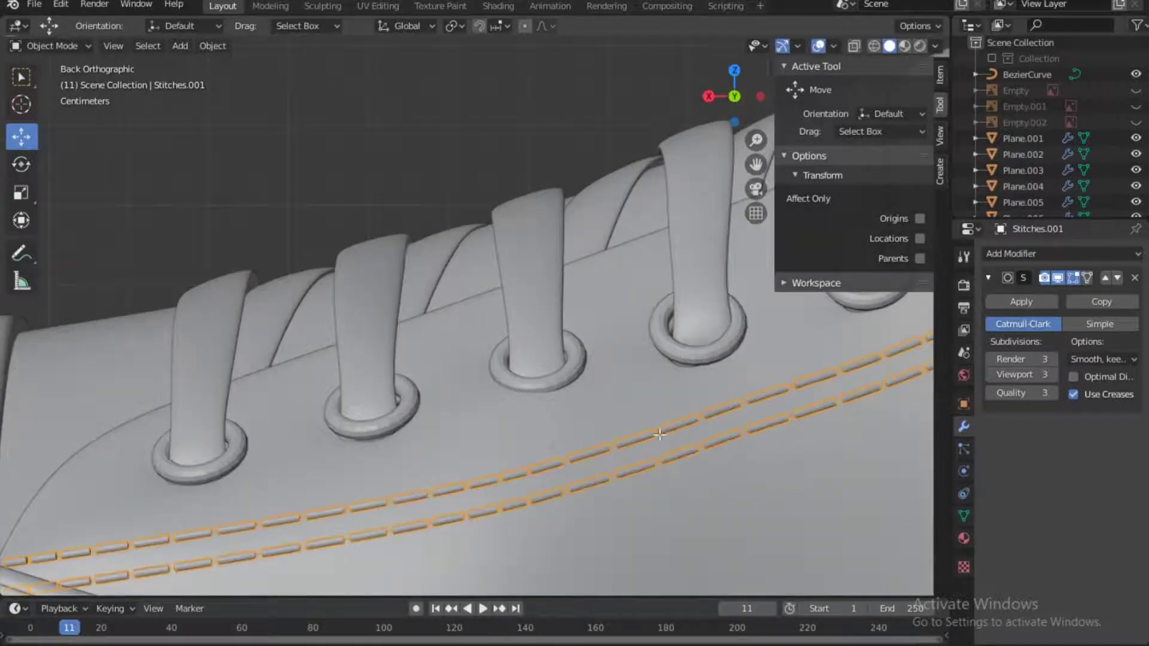
key(Tab)
scroll(616, 469, up, 3)
shift+middle_drag(615, 469, 513, 170)
scroll(512, 169, up, 5)
click(991, 359)
click(991, 359)
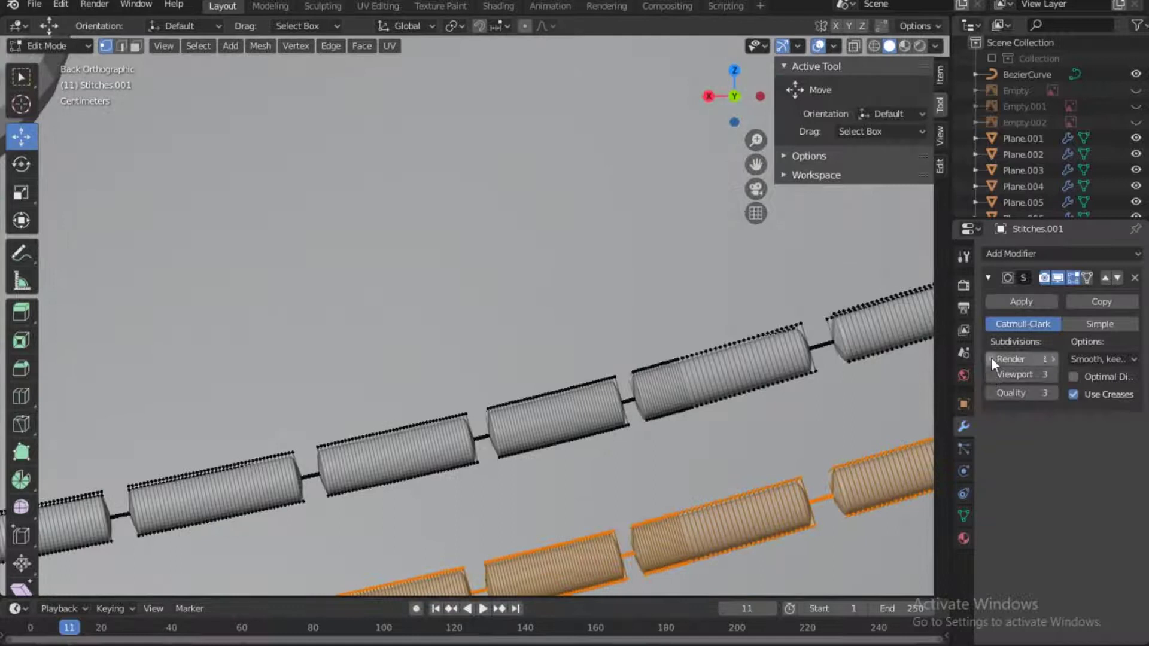
click(991, 374)
click(991, 374)
Examine the two stitch rows from several distances and angles at the reduced subdivision, and leave Edit Mode.
scroll(729, 333, down, 8)
middle_drag(729, 333, 636, 353)
scroll(635, 299, down, 2)
click(618, 300)
scroll(635, 353, up, 10)
scroll(635, 354, down, 10)
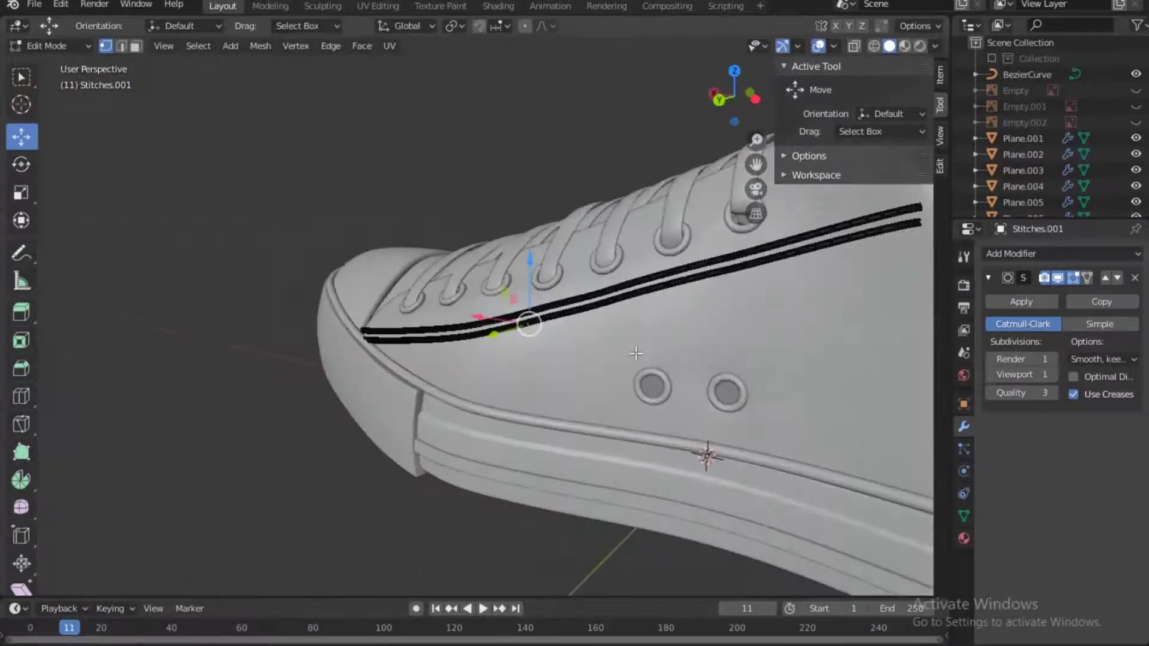
scroll(636, 354, up, 5)
scroll(724, 295, down, 5)
mouse_move(731, 98)
mouse_down()
mouse_move(706, 141)
mouse_move(760, 78)
mouse_move(676, 160)
mouse_move(732, 98)
mouse_up()
key(Tab)
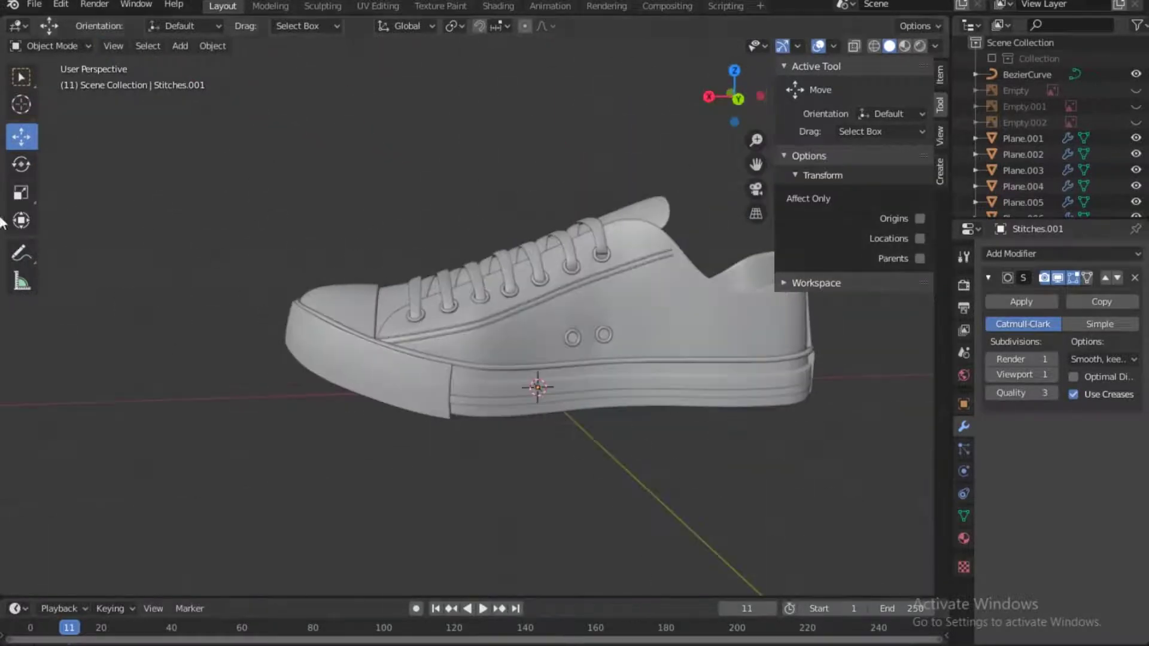
Turn on X-ray in back view and try toggling the Empty.001 reference image, undoing the last change.
click(735, 97)
click(1135, 106)
click(859, 48)
scroll(471, 313, up, 5)
key(ctrl+z)
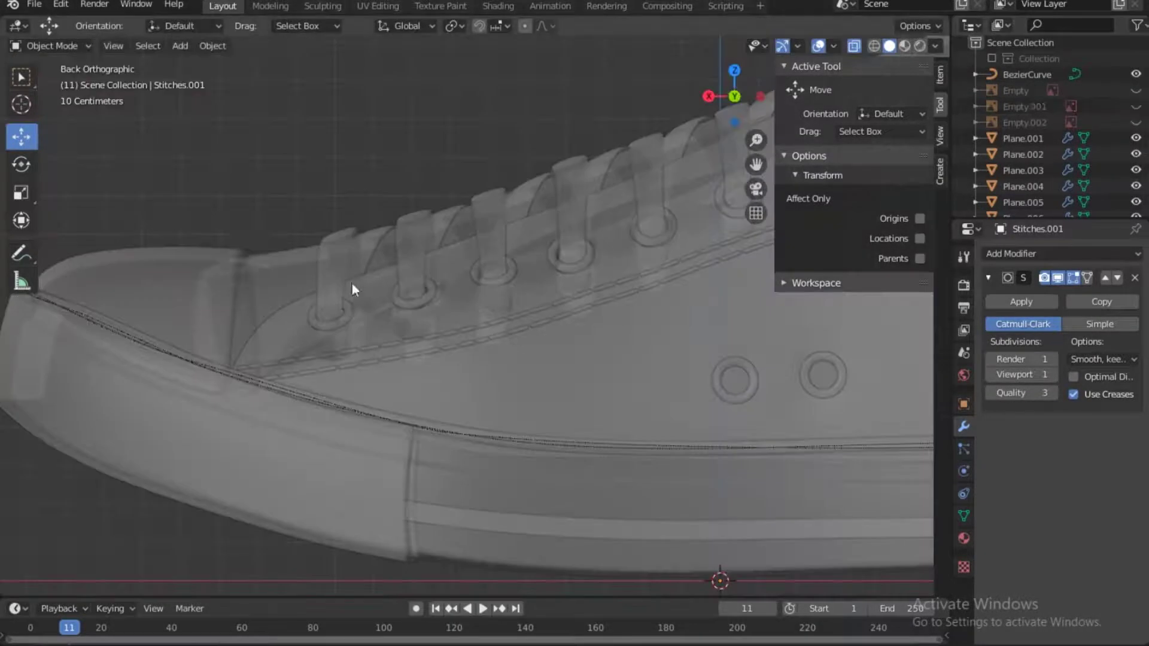
Add a Bezier curve, delete its default points and draw freehand strokes from beside the front eyelet toward the sole.
key(shift+a)
click(317, 333)
key(Tab)
key(x)
click(378, 337)
key(shift+space)
drag(311, 333, 319, 428)
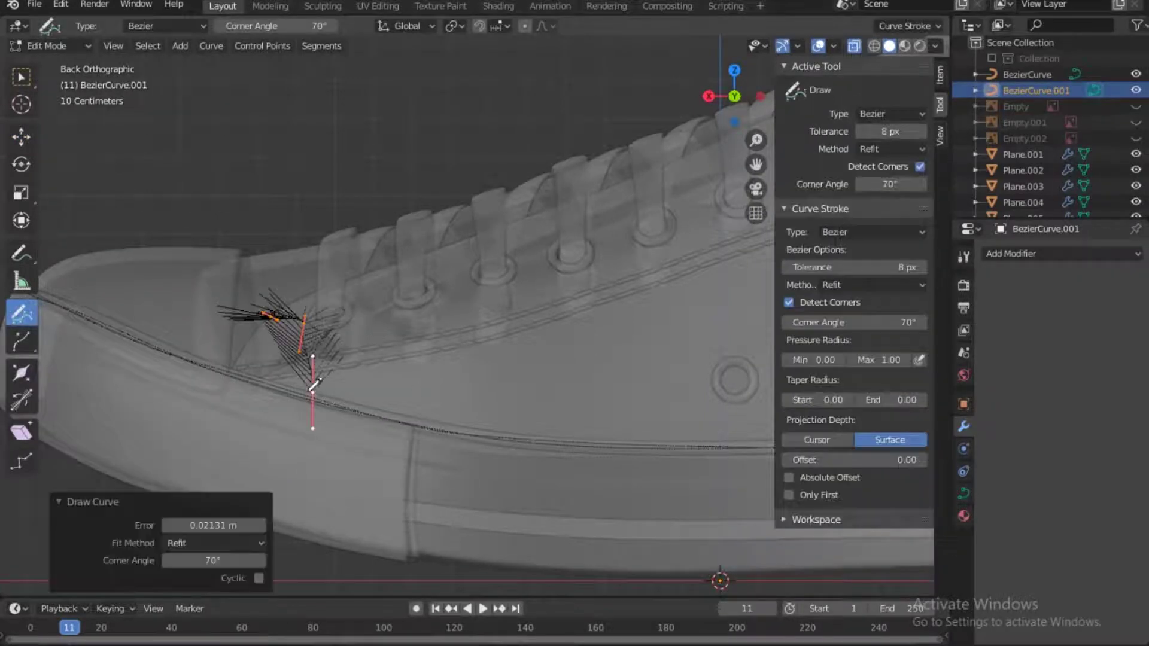
Move the points of the freshly drawn curve beside the front eyelet to shape its bend.
key(w)
key(g)
click(304, 322)
click(275, 317)
key(g)
click(284, 318)
key(Tab)
key(Tab)
Subdivide the whole curve, trying 15 cuts and settling on 10.
right_click(277, 341)
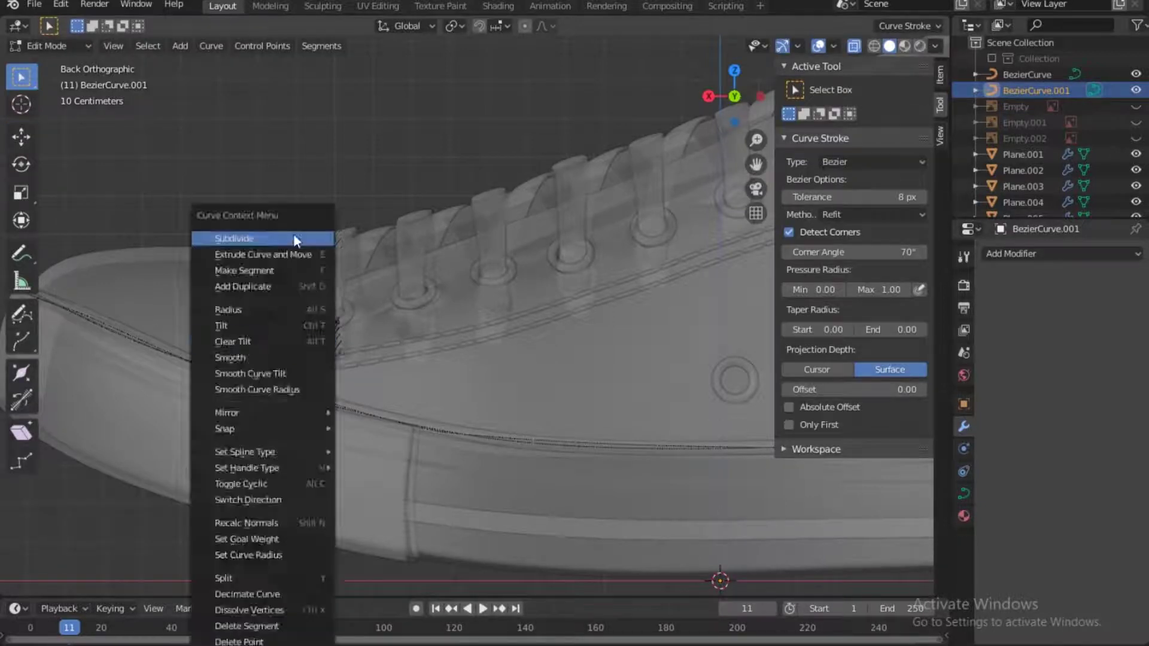
click(293, 235)
click(203, 575)
key(a)
right_click(304, 356)
click(293, 236)
scroll(222, 389, up, 8)
click(214, 579)
text(15)
key(Return)
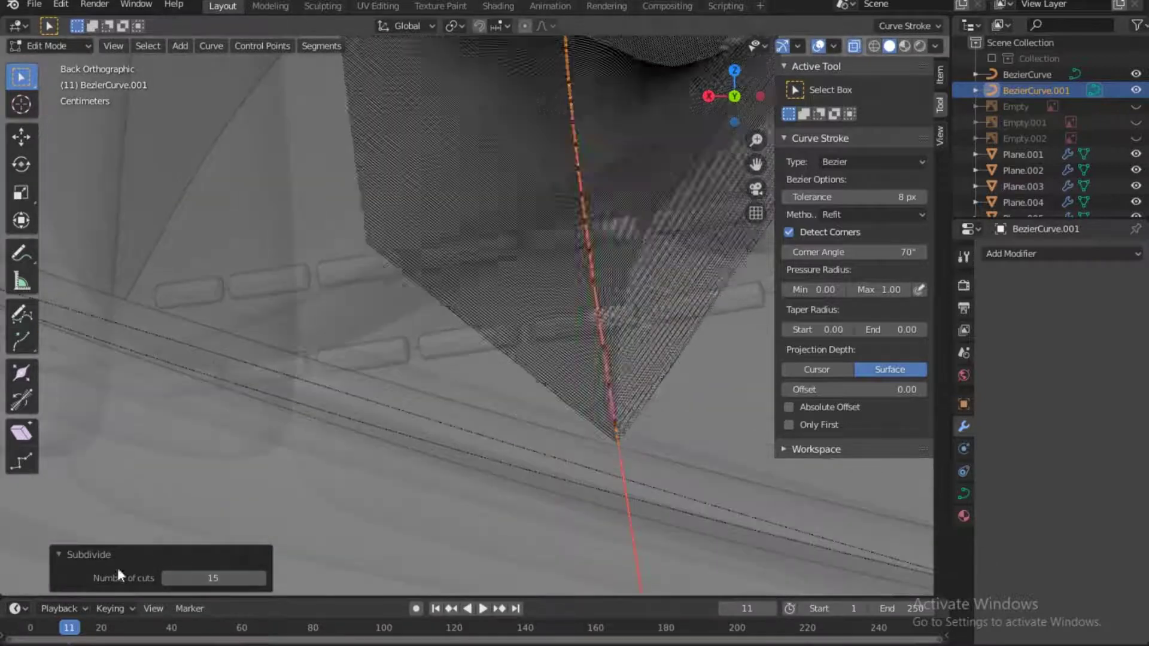
scroll(166, 461, down, 3)
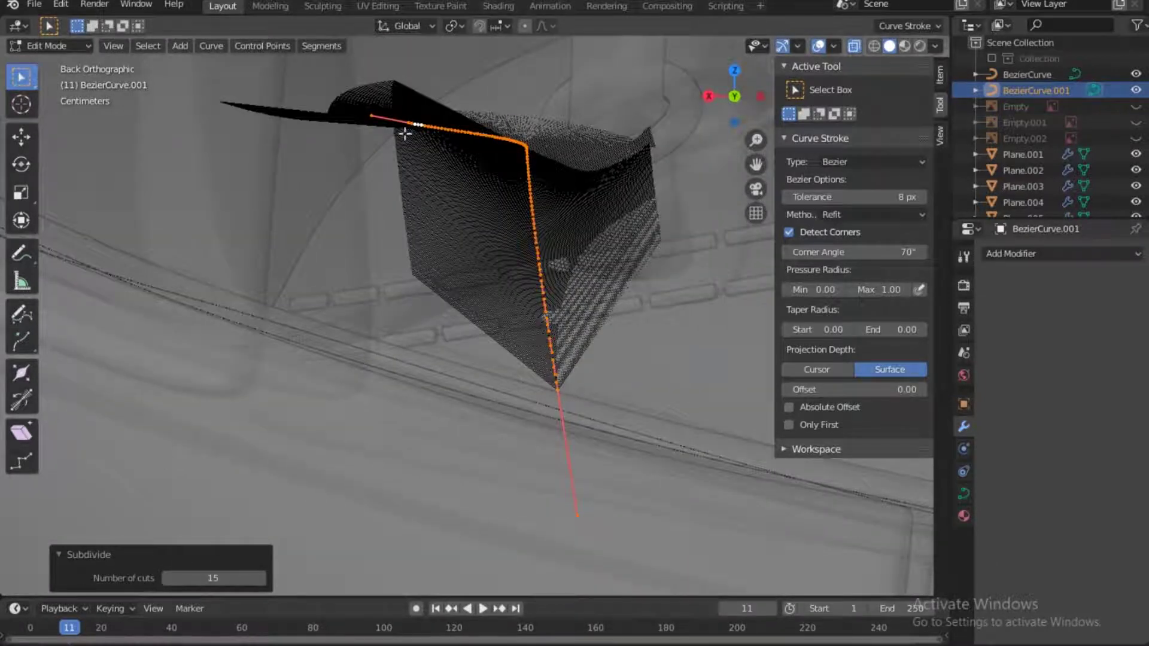
text(10)
key(Return)
Convert the curve to a mesh and rename it Stiches.002.
key(Tab)
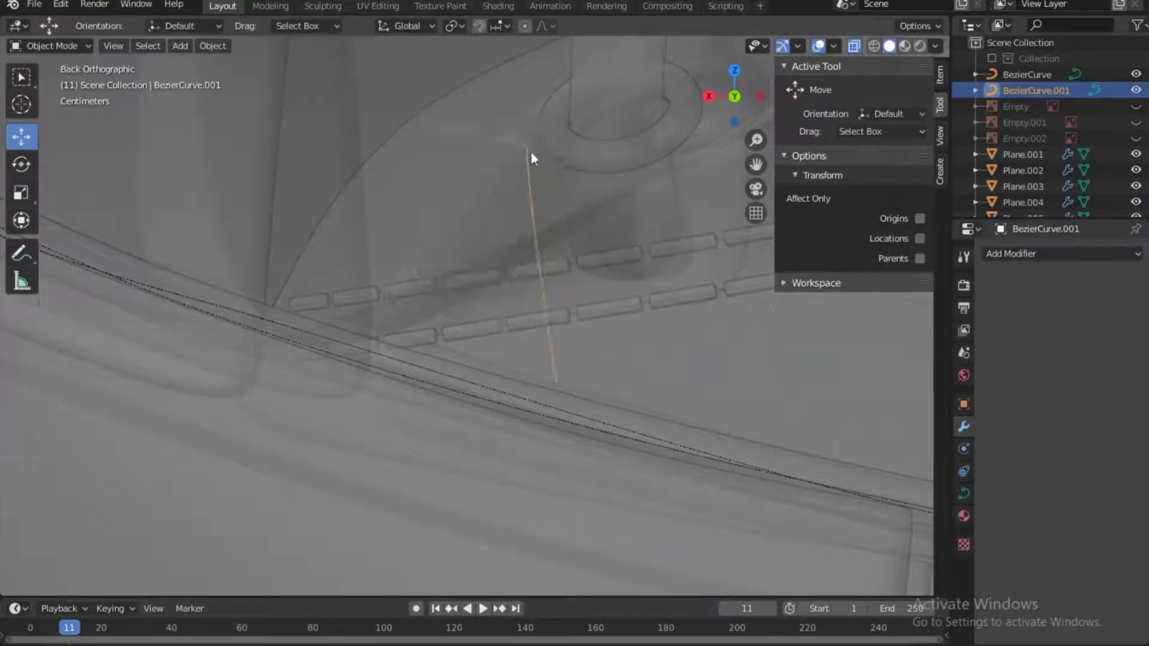
right_click(530, 152)
click(518, 154)
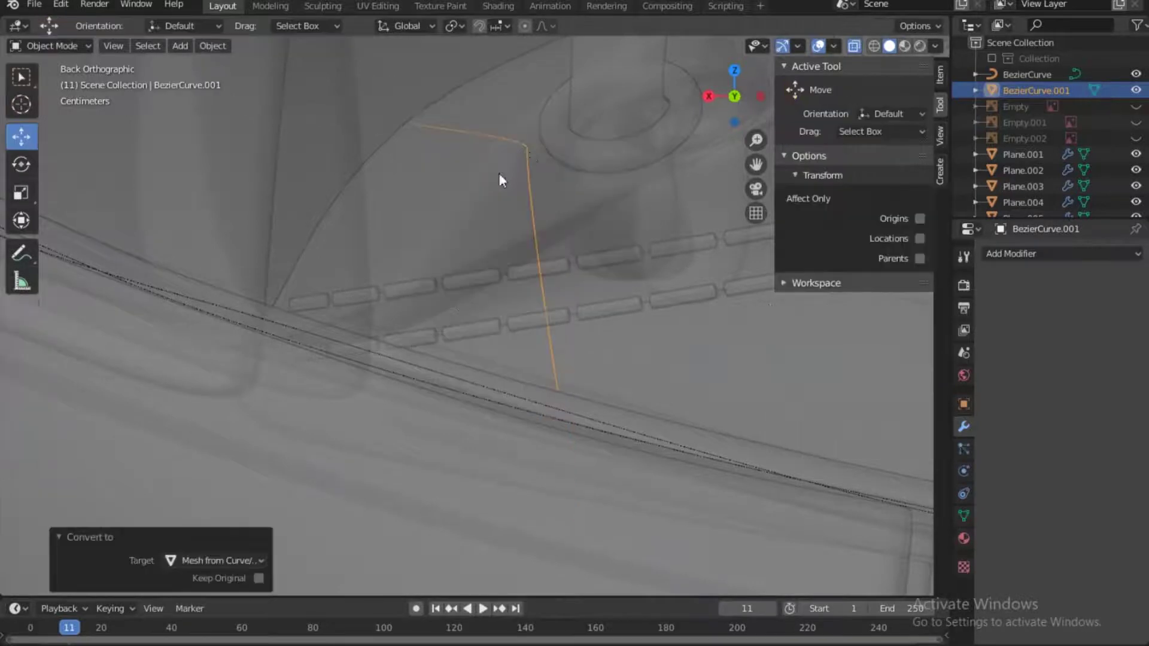
click(1024, 91)
double_click(1046, 89)
text(Stiches)
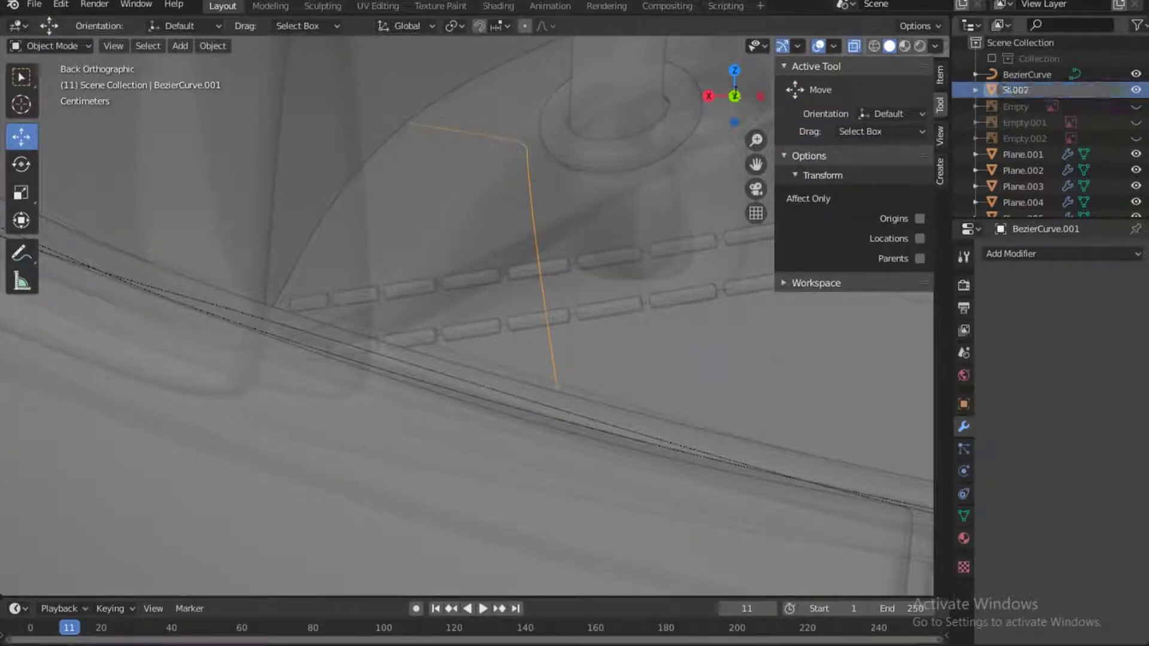
text(.002)
key(Return)
Add a Skin modifier to Stiches.002 and shrink the skin of all its vertices to stitch thickness.
click(1035, 259)
click(811, 481)
key(Tab)
scroll(549, 187, down, 3)
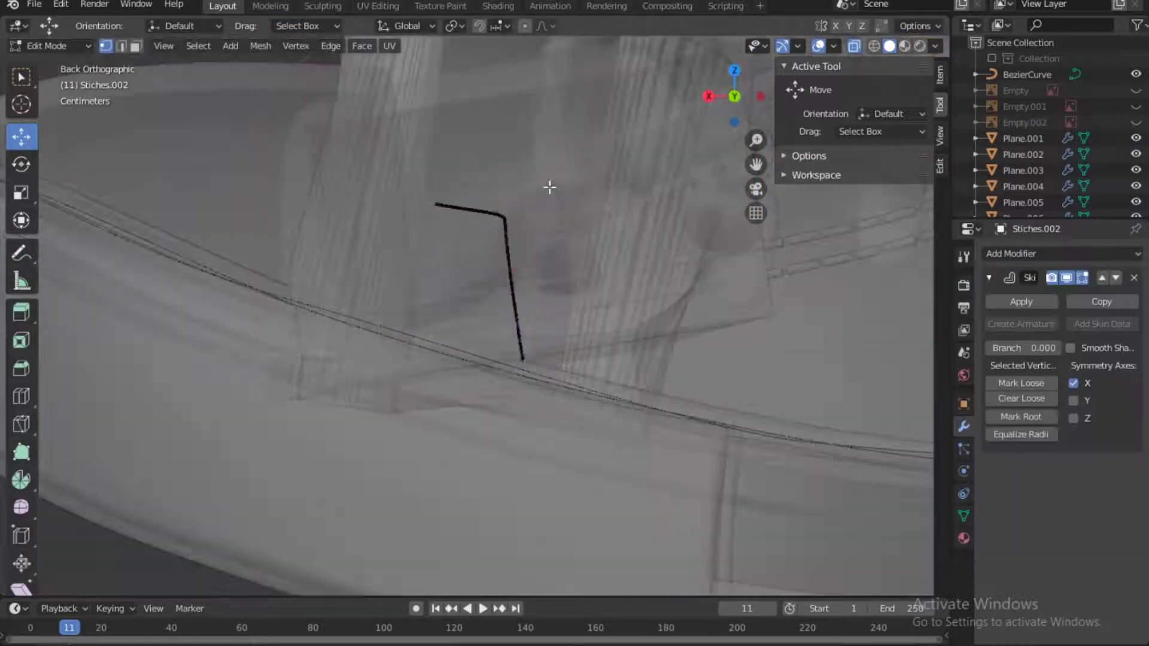
key(a)
key(ctrl+a)
click(492, 242)
scroll(788, 370, up, 4)
key(ctrl+a)
click(569, 215)
Use Checker Deselect with 6 selected and thin the skin at those vertices to break the strand into stitches.
click(197, 45)
click(222, 170)
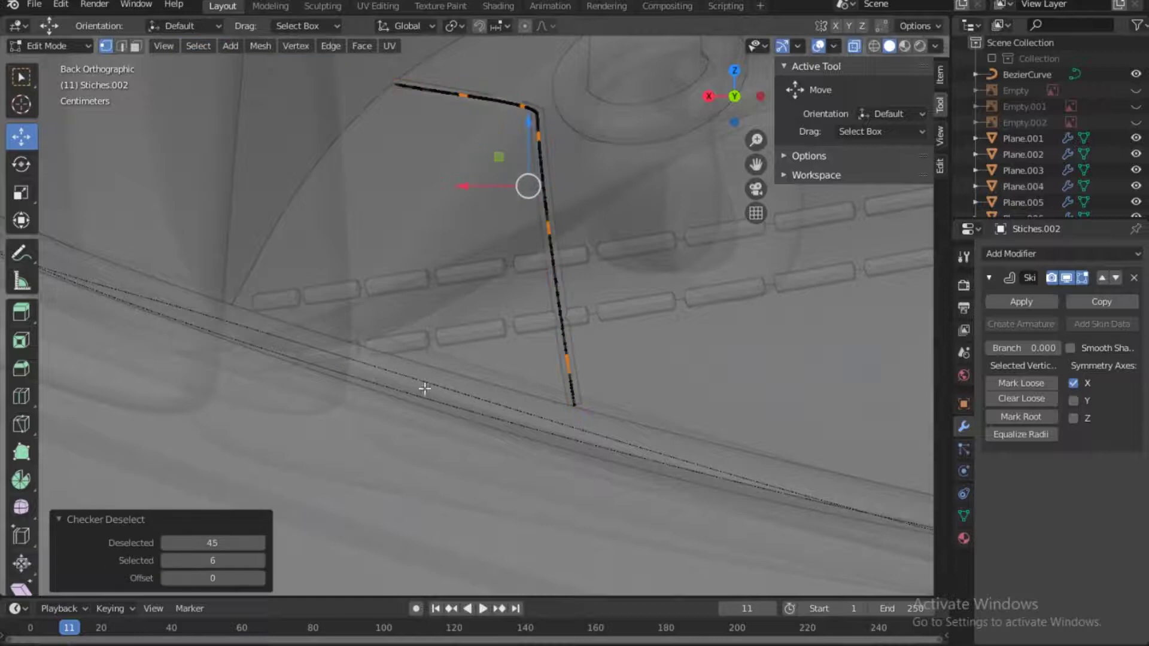
drag(212, 543, 109, 554)
key(ctrl+a)
click(567, 197)
Turn off X-ray and add a Subdivision Surface modifier to the new stitches.
click(854, 45)
click(1062, 254)
click(820, 519)
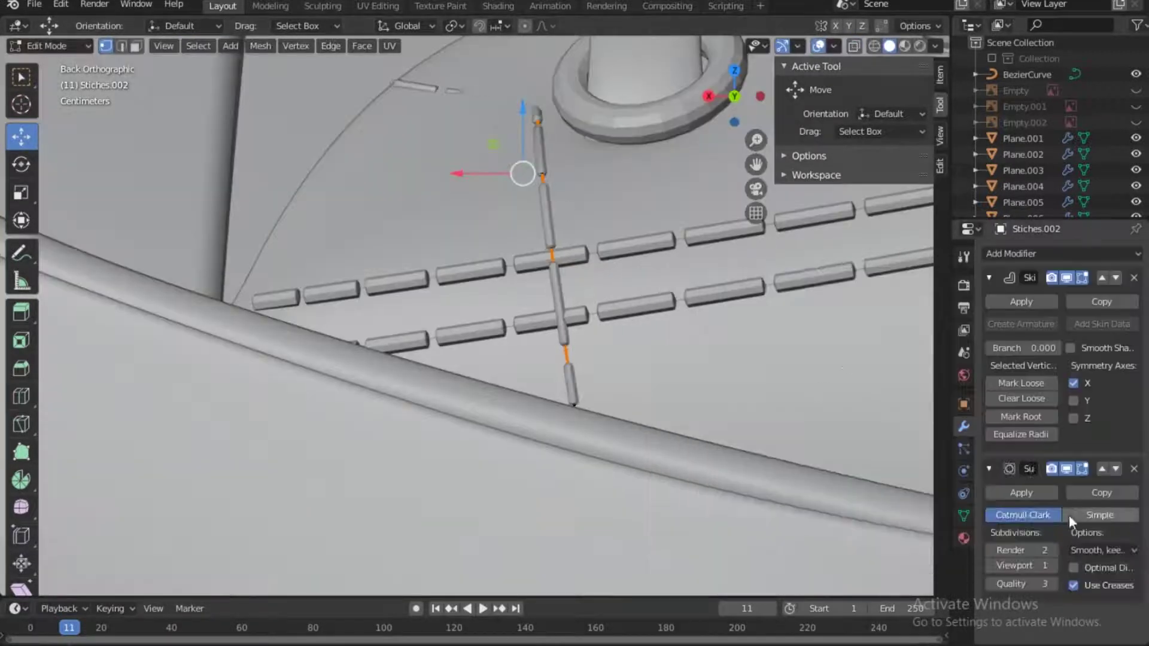
In Sculpt Mode, pull the stitches beside the front eyelet onto the shoe surface with the Snake Hook brush.
key(Tab)
key(ctrl+Tab)
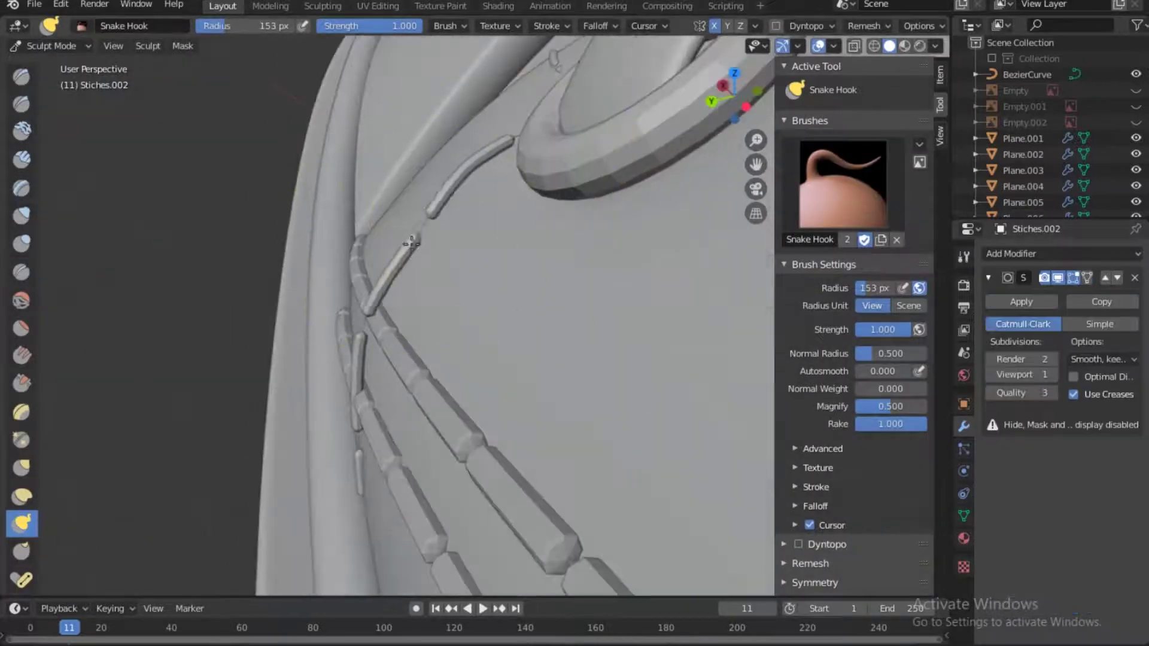
drag(374, 317, 437, 246)
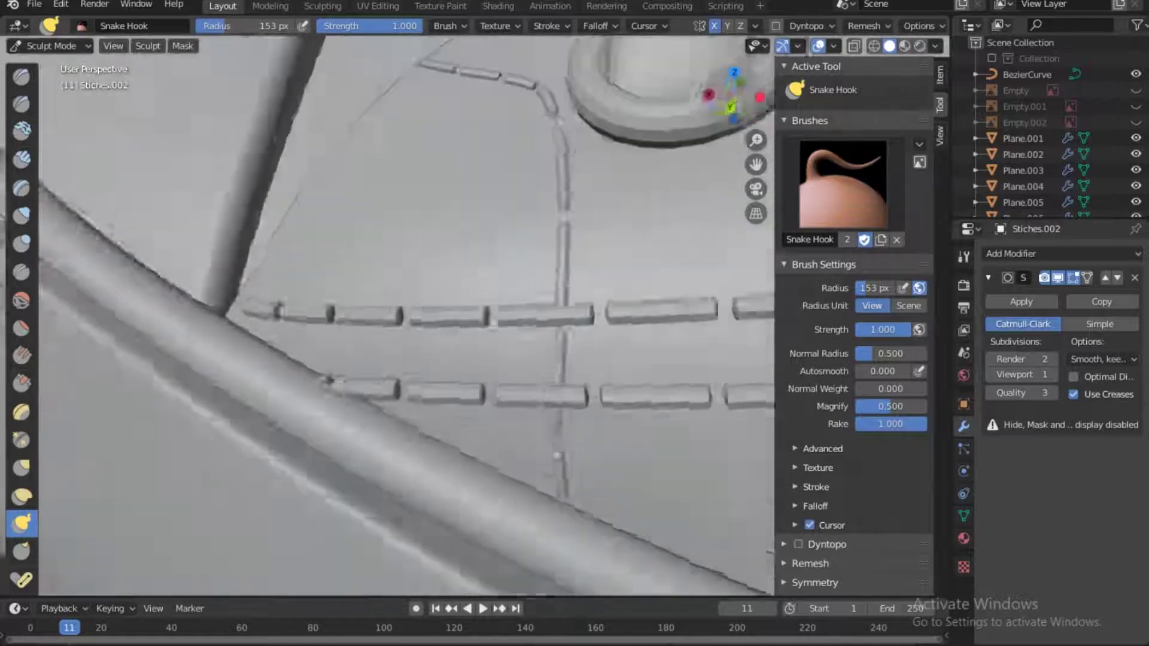
Duplicate all the stitch geometry in Edit Mode and place the copy as a parallel row toward the toe.
key(Tab)
key(a)
key(shift+d)
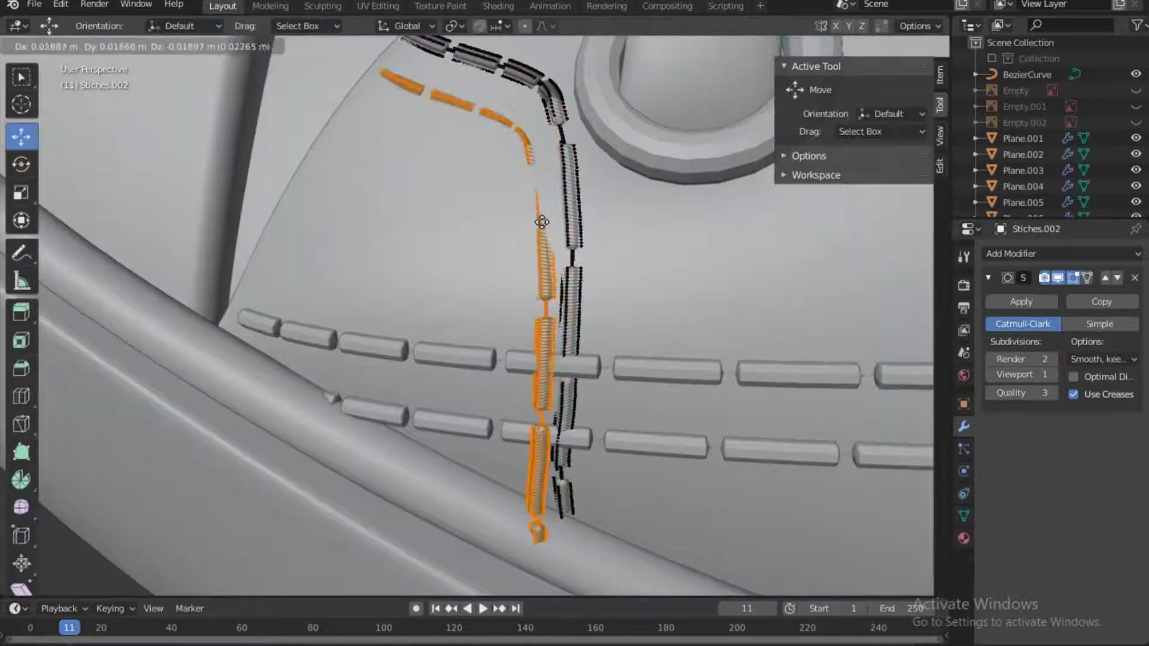
click(542, 222)
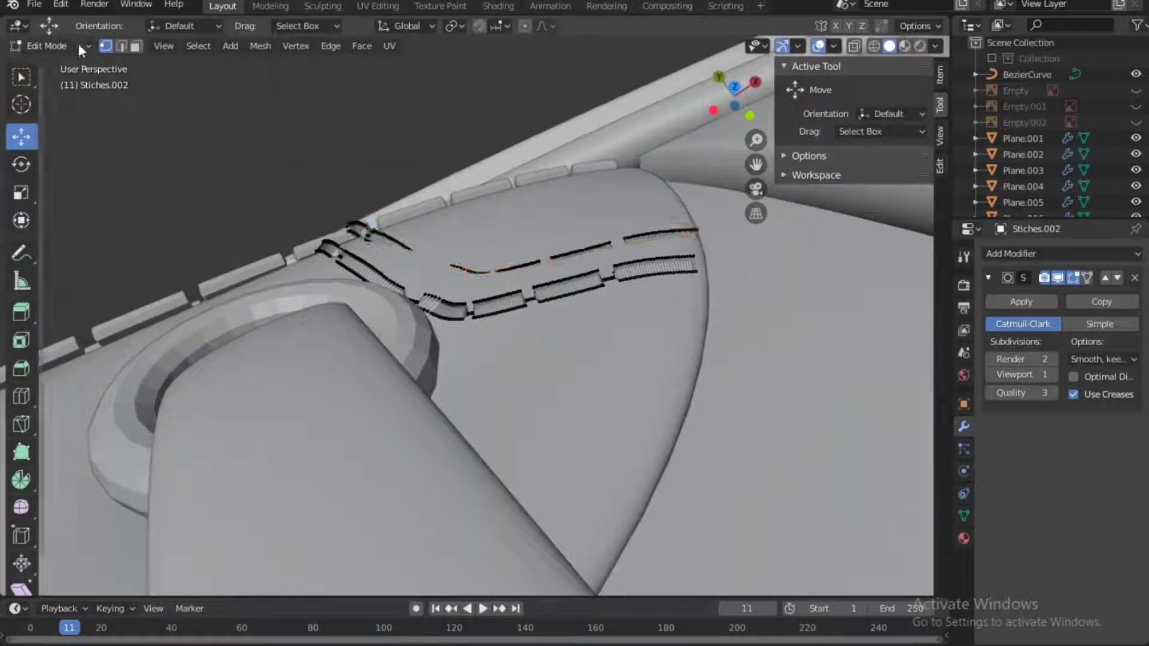
Reduce the Snake Hook radius to 64 px, sculpt the second stitch row onto the shoe surface, and return to Object Mode.
click(79, 46)
click(51, 93)
key(bracketleft)
key(bracketleft)
key(bracketleft)
key(bracketleft)
key(bracketleft)
key(bracketleft)
key(bracketleft)
key(bracketleft)
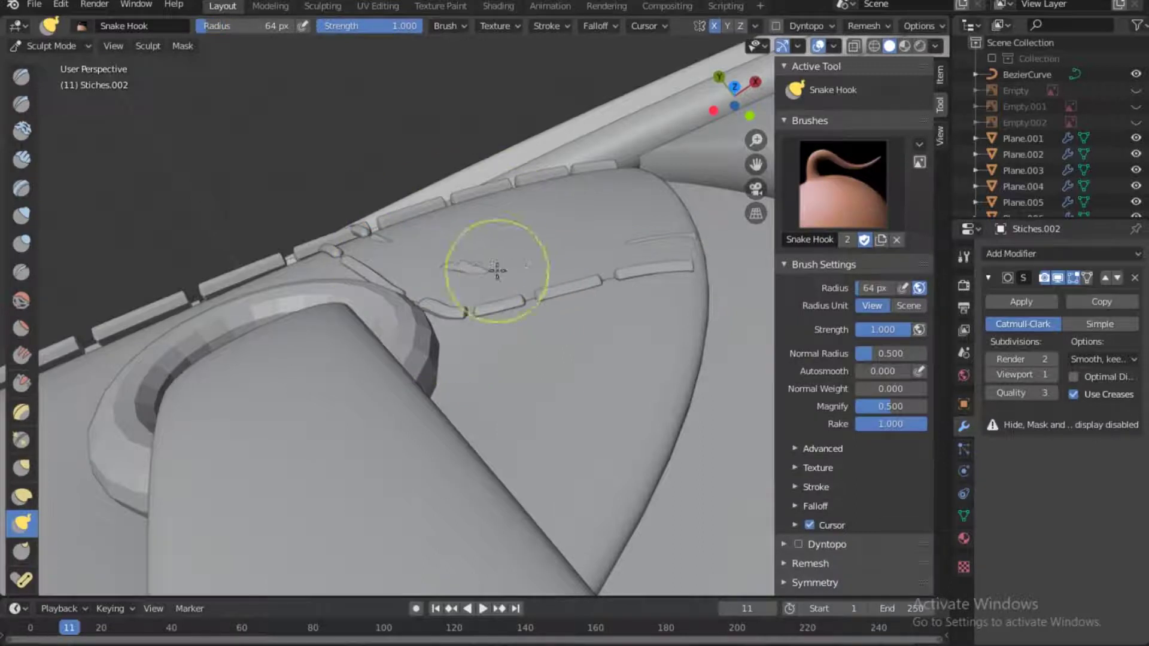
drag(608, 248, 683, 232)
drag(483, 268, 419, 250)
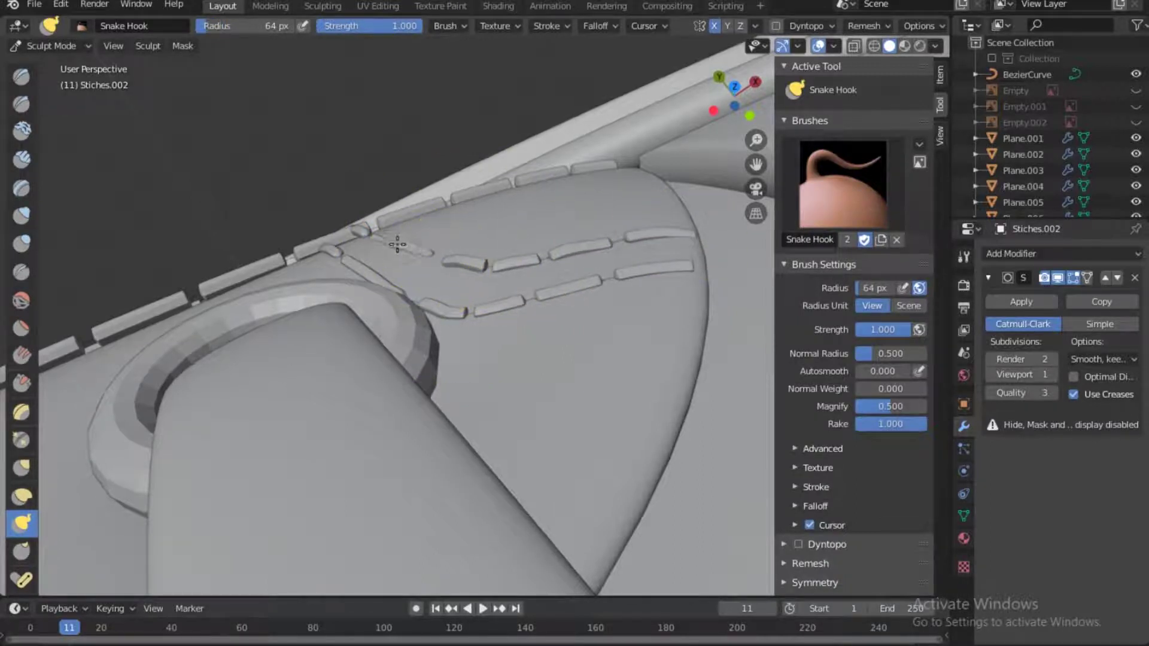
drag(713, 111, 520, 185)
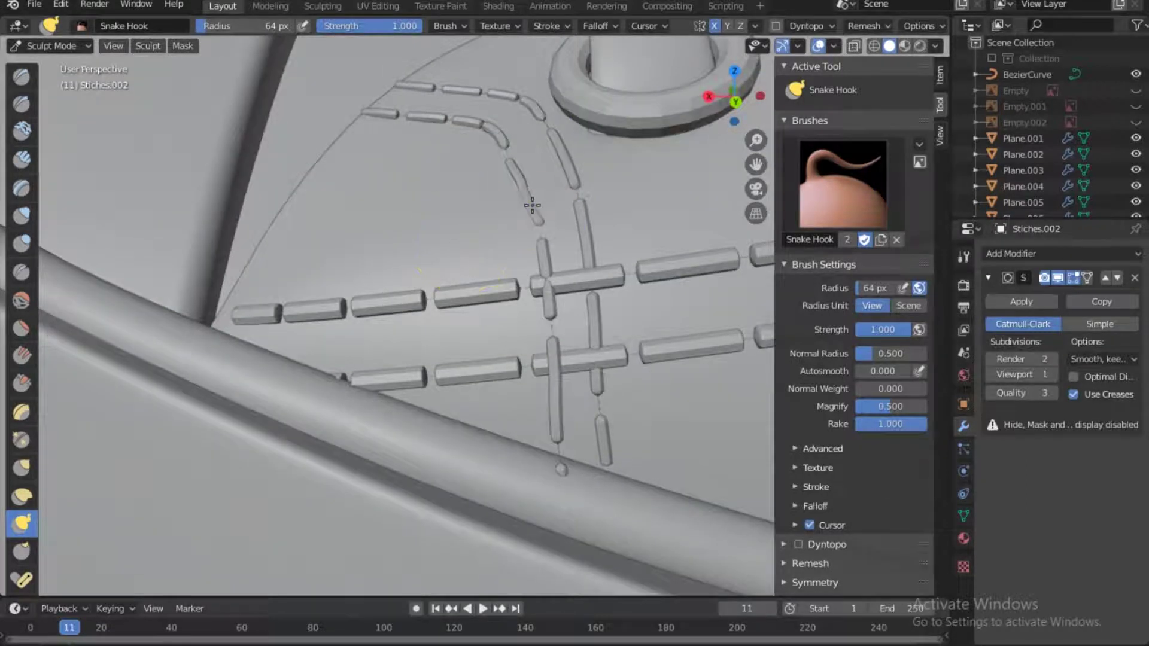
drag(712, 102, 385, 445)
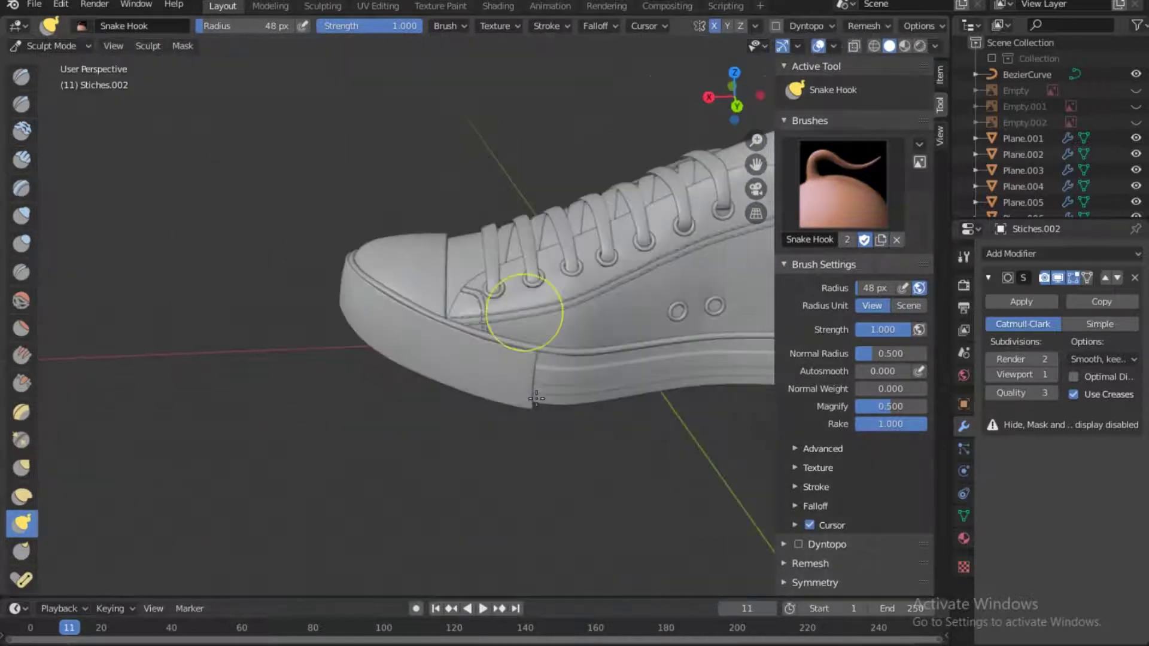
key(ctrl+Tab)
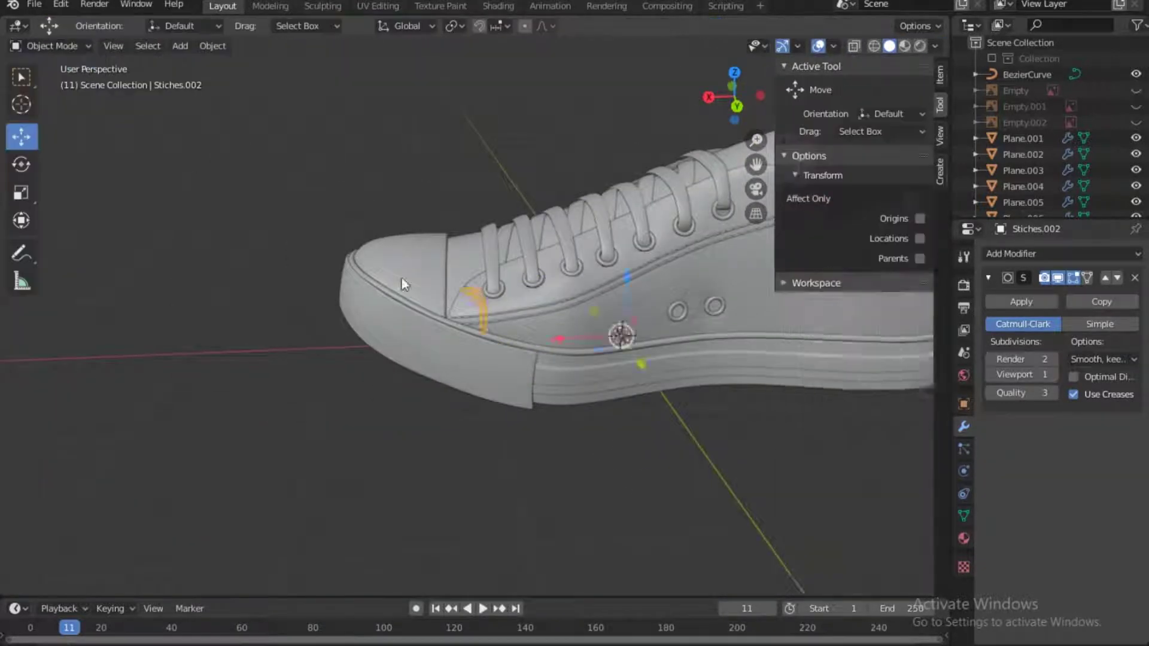
Add a Bezier curve for the other side of the shoe and delete its default points in Edit Mode.
shift+middle_drag(402, 284, 252, 426)
drag(742, 99, 542, 153)
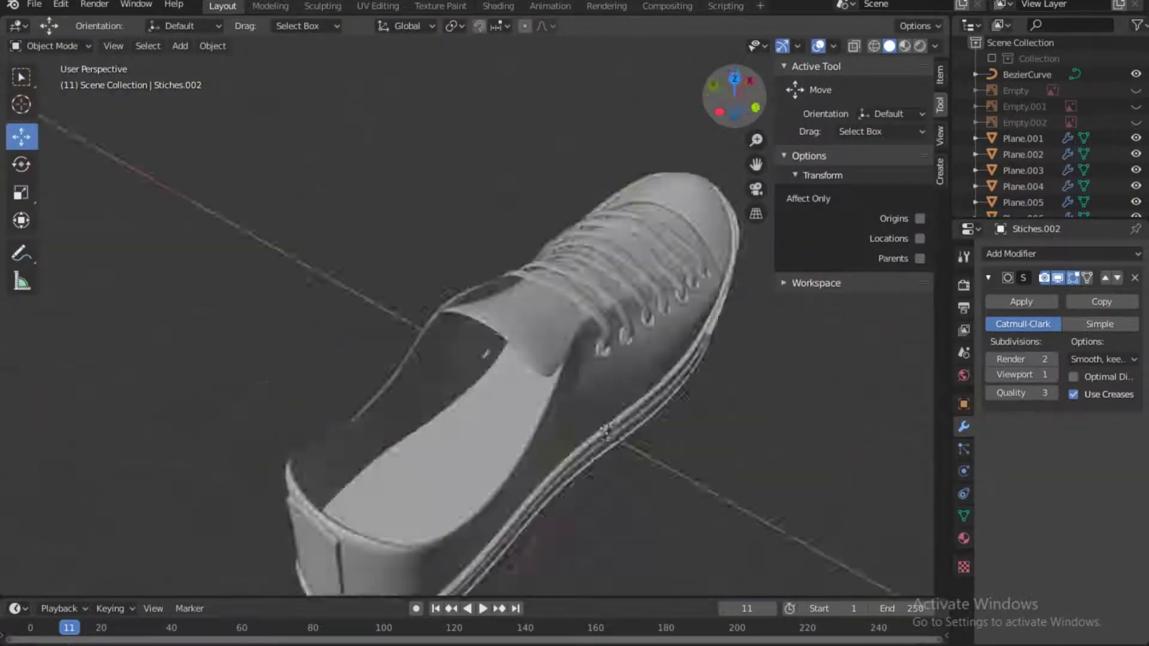
drag(713, 113, 718, 111)
key(shift+a)
click(458, 407)
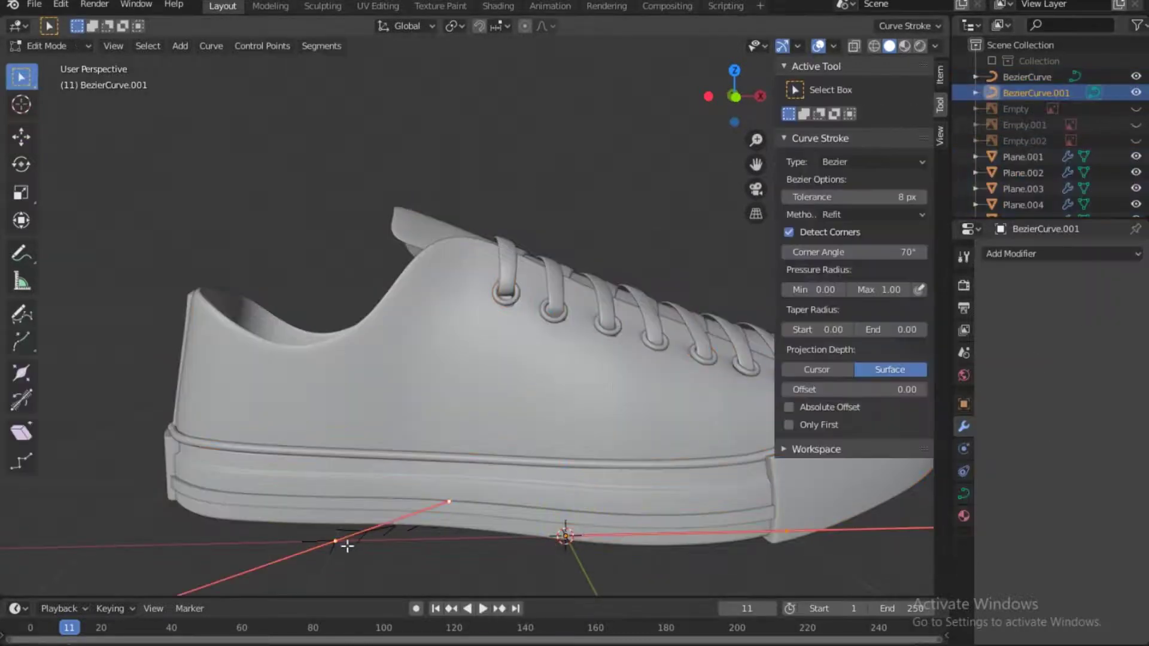
key(x)
click(351, 544)
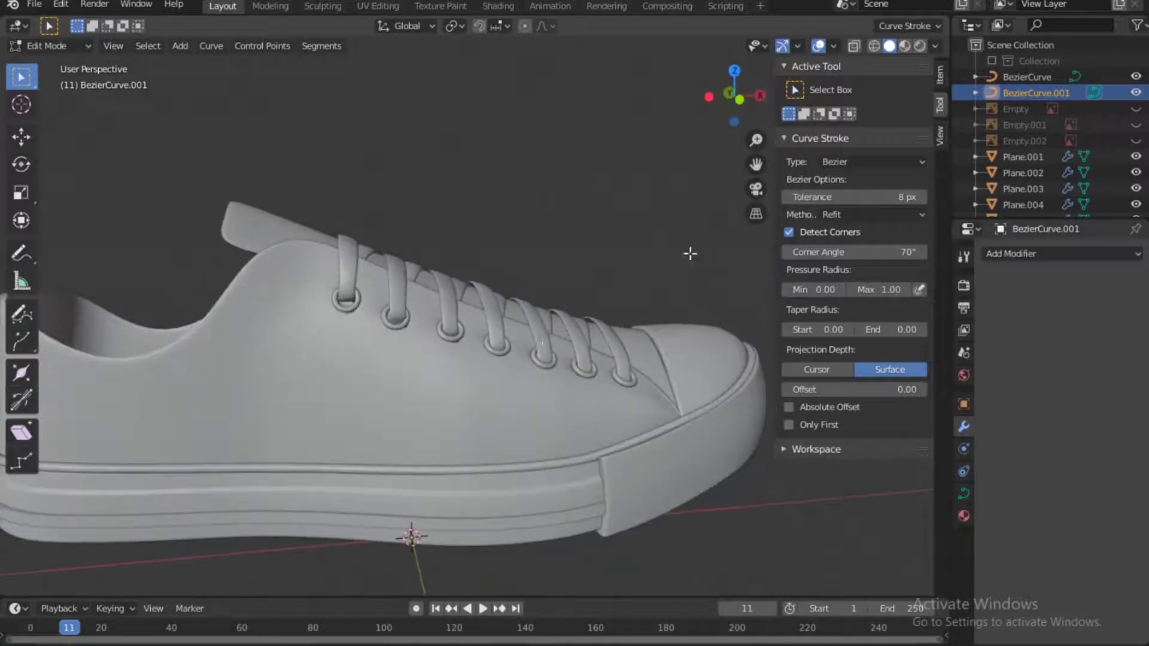
Show the Empty.001 reference image and, in top view, move it along Y to behind the shoe.
drag(739, 98, 733, 109)
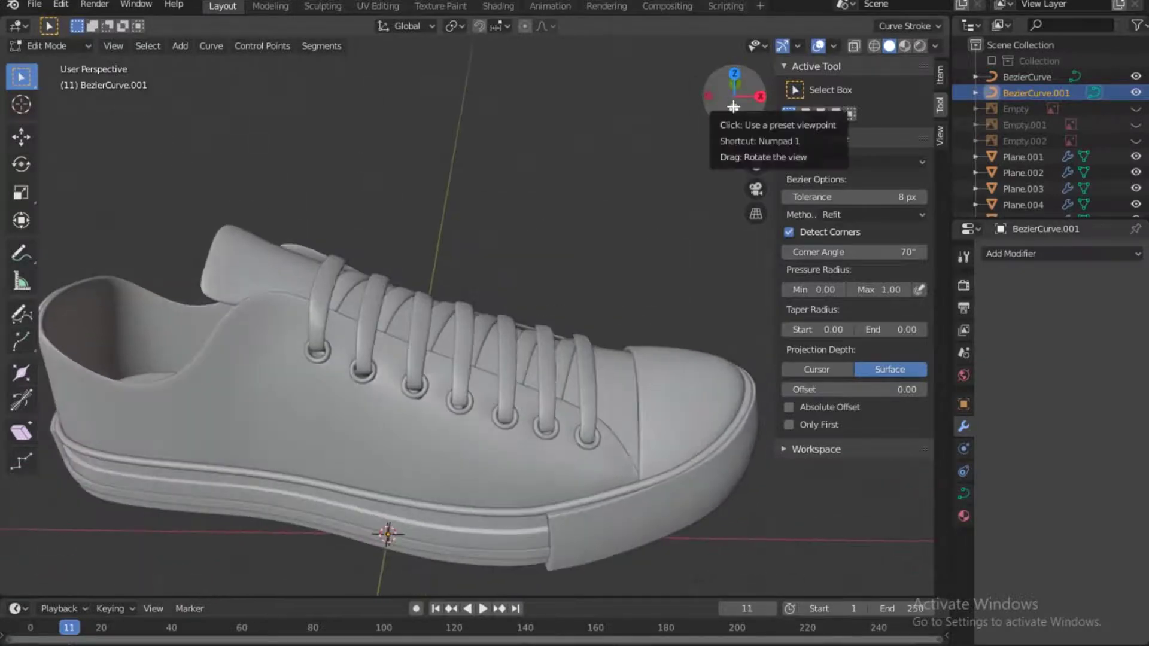
click(733, 110)
middle_drag(682, 249, 538, 249)
key(KP_7)
click(1135, 125)
scroll(476, 316, down, 1)
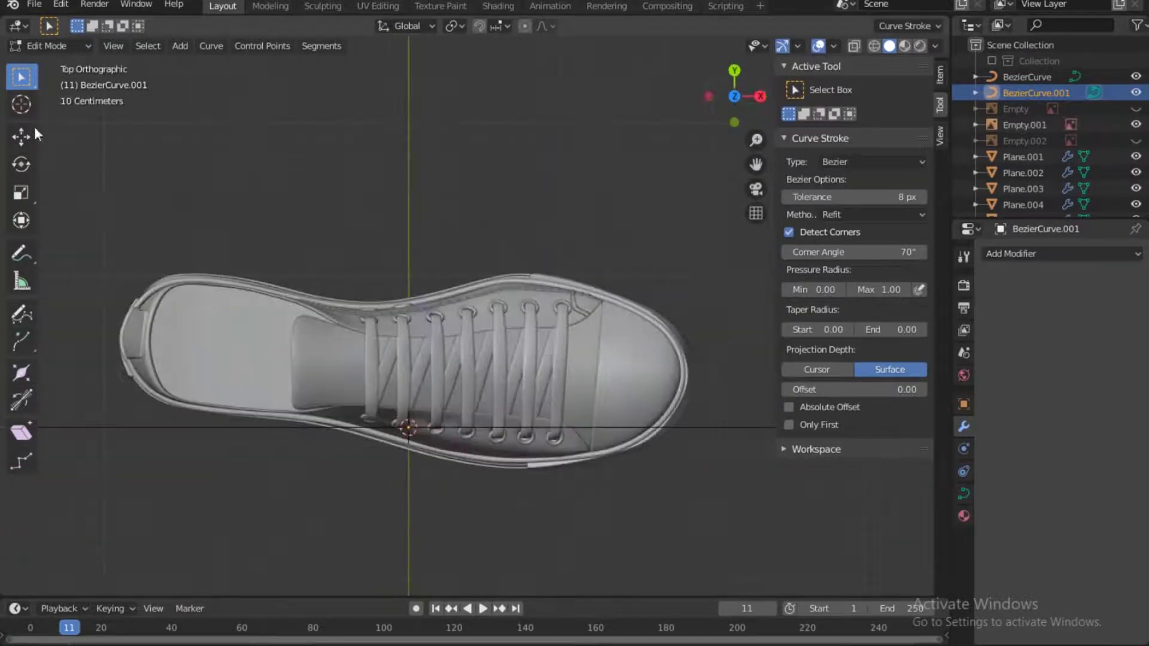
click(31, 135)
click(1047, 125)
drag(429, 195, 429, 192)
key(Tab)
Switch to front view, turn on X-ray, and resume editing BezierCurve.001.
key(grave)
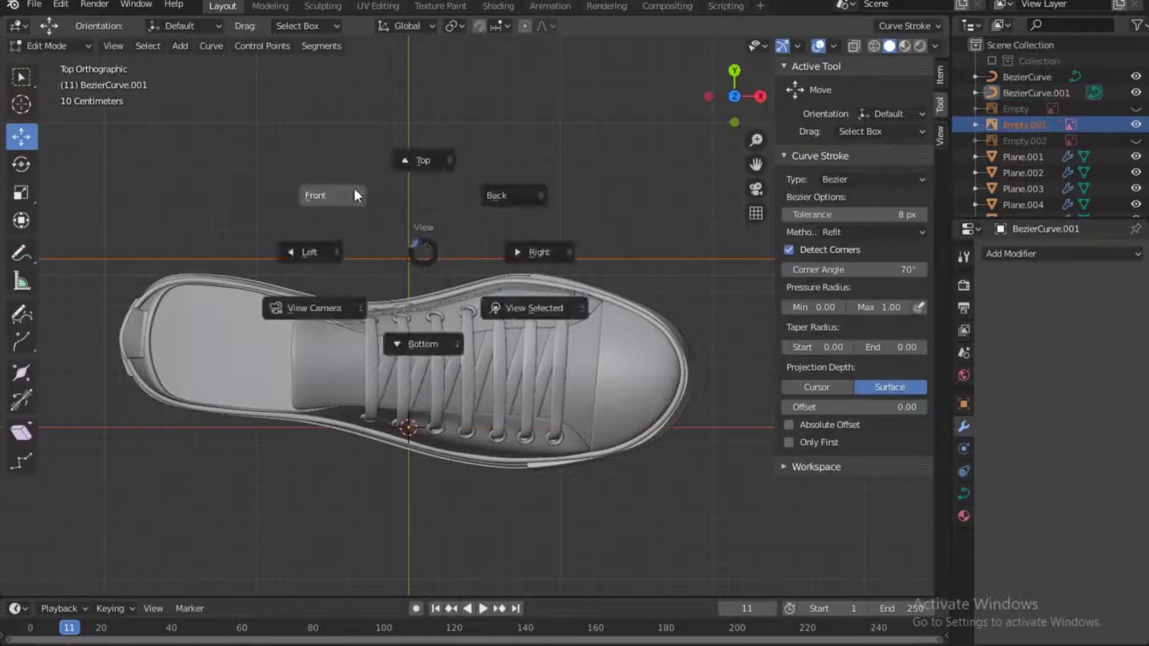
click(289, 187)
key(grave)
key(Tab)
key(alt+z)
click(1043, 98)
key(Tab)
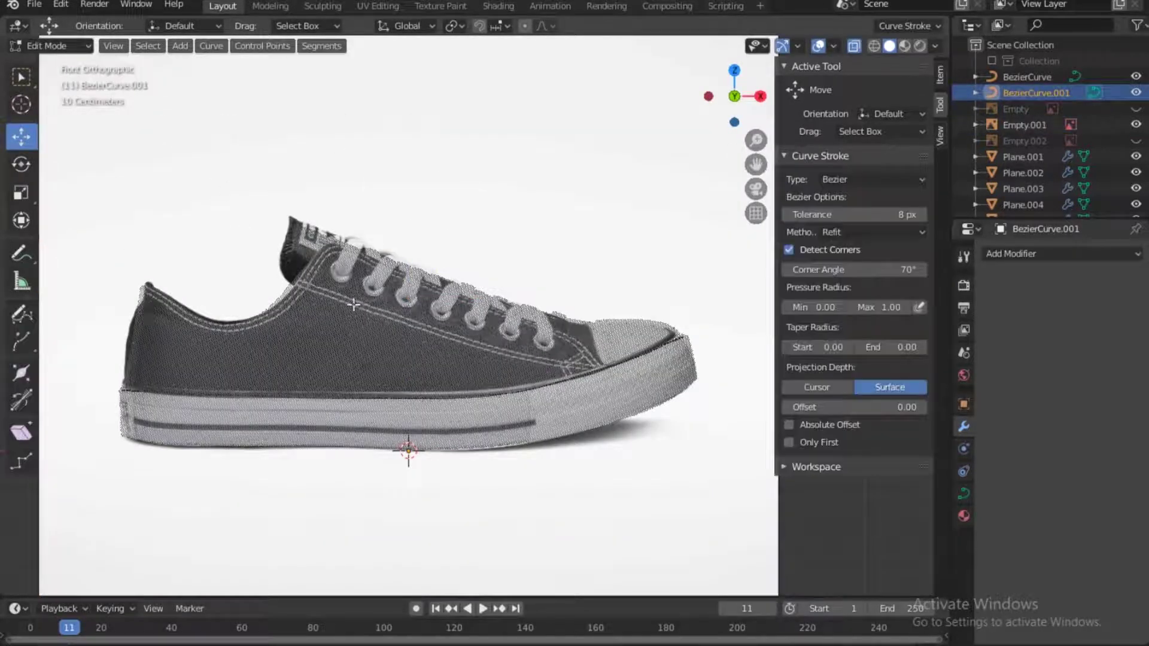
Draw a freehand curve along the reference's stitching line below the eyelets, from the tongue base to the toe cap.
drag(297, 282, 337, 291)
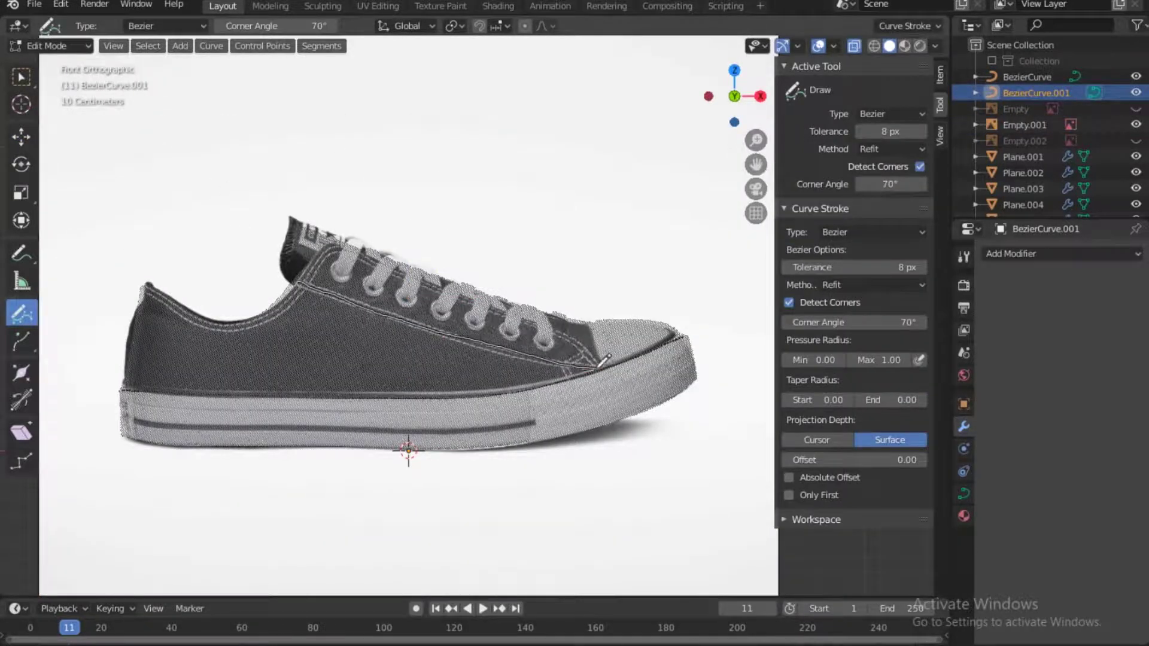
drag(598, 367, 598, 368)
scroll(477, 319, up, 4)
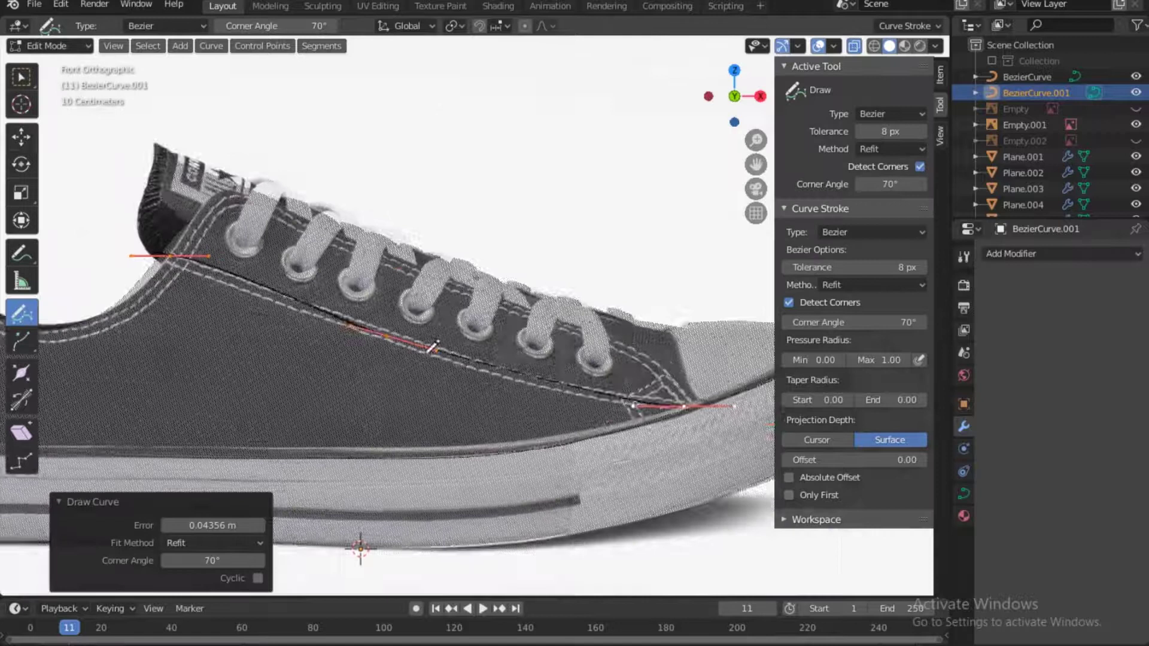
Adjust the curve's control points in front and top views to follow the stitching line.
key(w)
click(156, 243)
key(g)
click(152, 261)
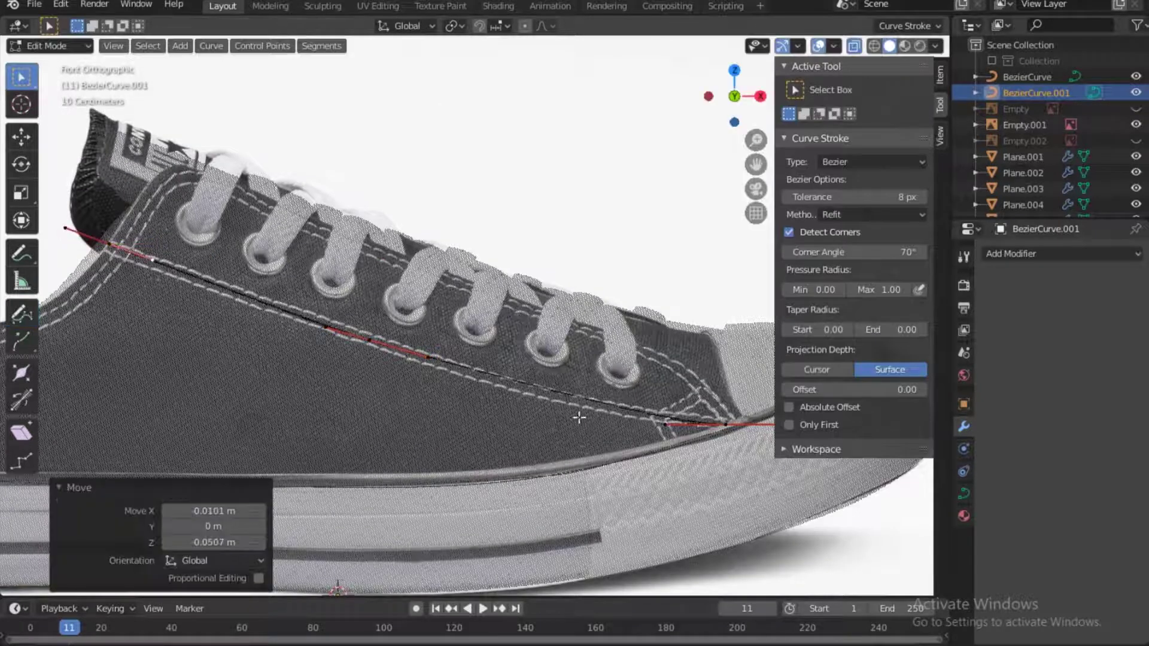
key(KP_7)
shift+middle_drag(400, 379, 410, 129)
click(673, 339)
key(g)
click(588, 367)
middle_drag(419, 431, 393, 343)
Subdivide the entire side seam curve with 20 cuts.
key(a)
right_click(389, 240)
click(389, 240)
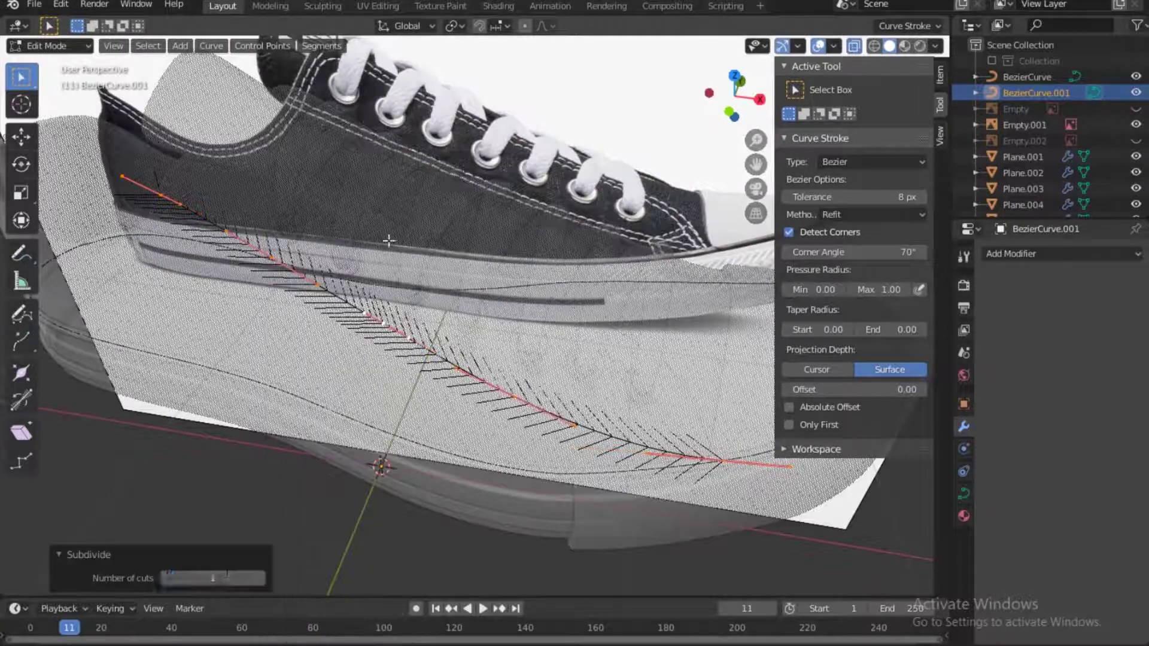
text(20)
key(Return)
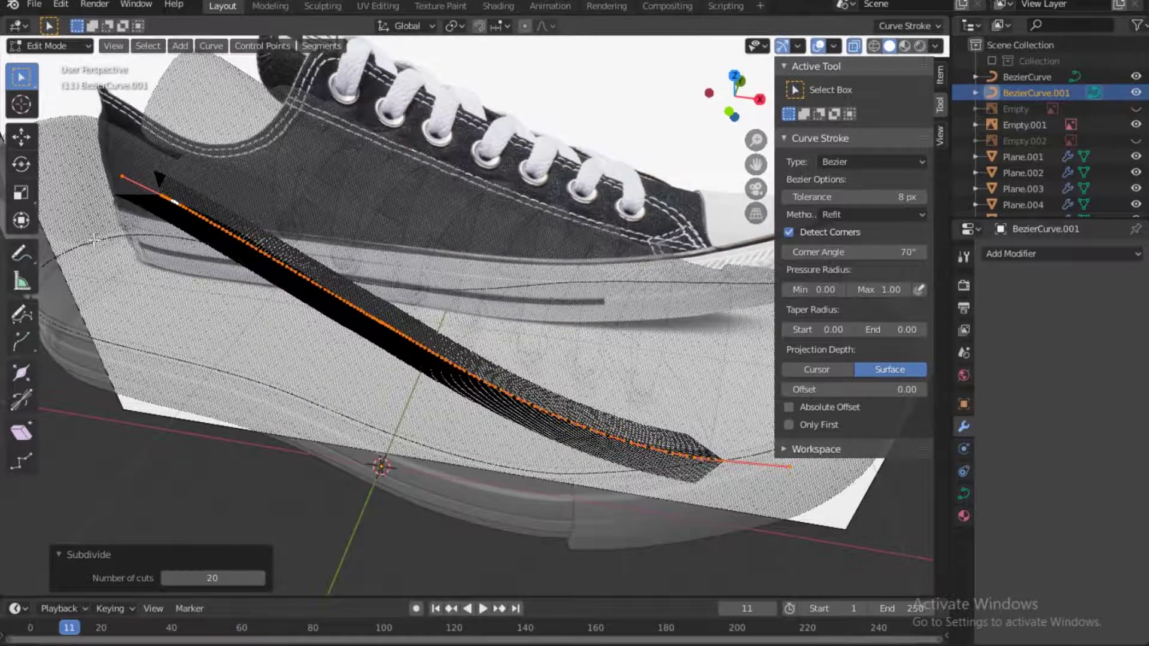
Convert the seam curve to a mesh, add a Skin modifier, and enter Edit Mode.
key(Tab)
right_click(298, 261)
click(290, 280)
click(1062, 254)
click(822, 482)
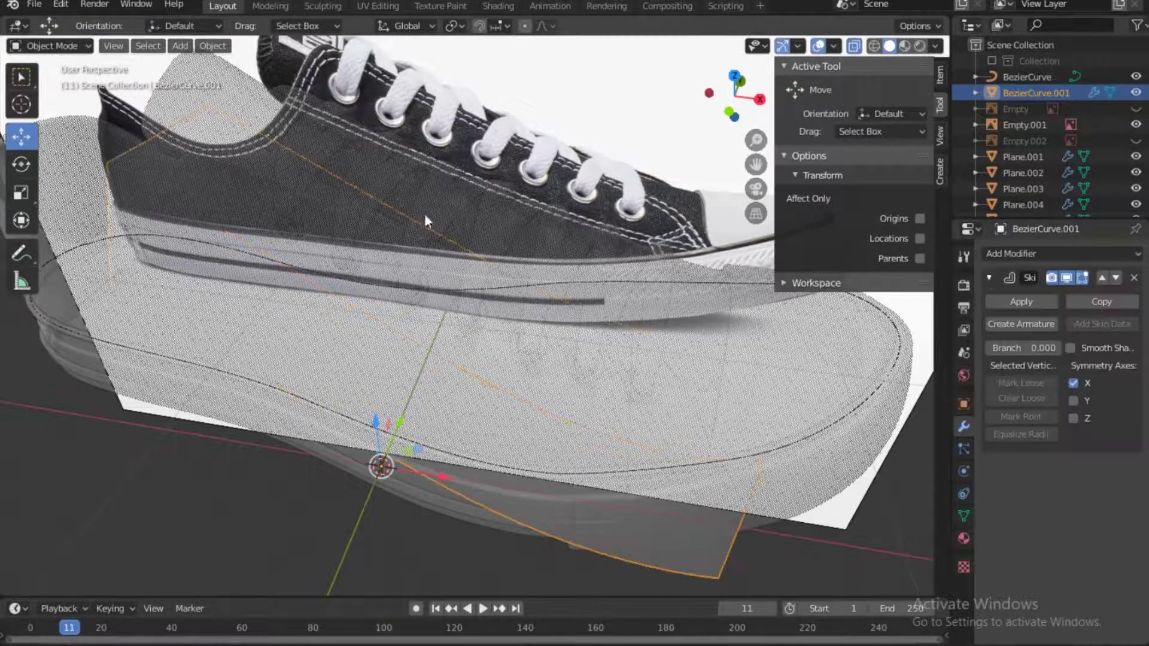
click(51, 46)
click(57, 41)
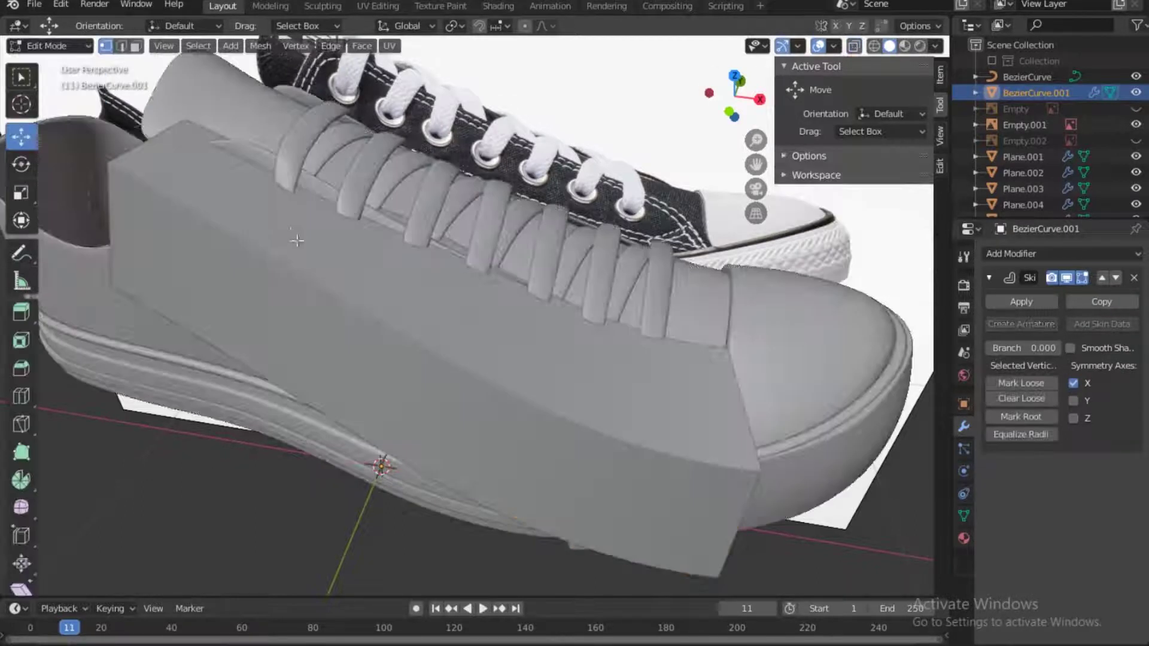
Shrink the skin of all seam vertices in front view by a scale of 0.056, and again by 0.252 with X-ray on.
key(ctrl+KP_3)
key(KP_1)
key(a)
key(ctrl+a)
click(394, 341)
scroll(383, 344, up, 2)
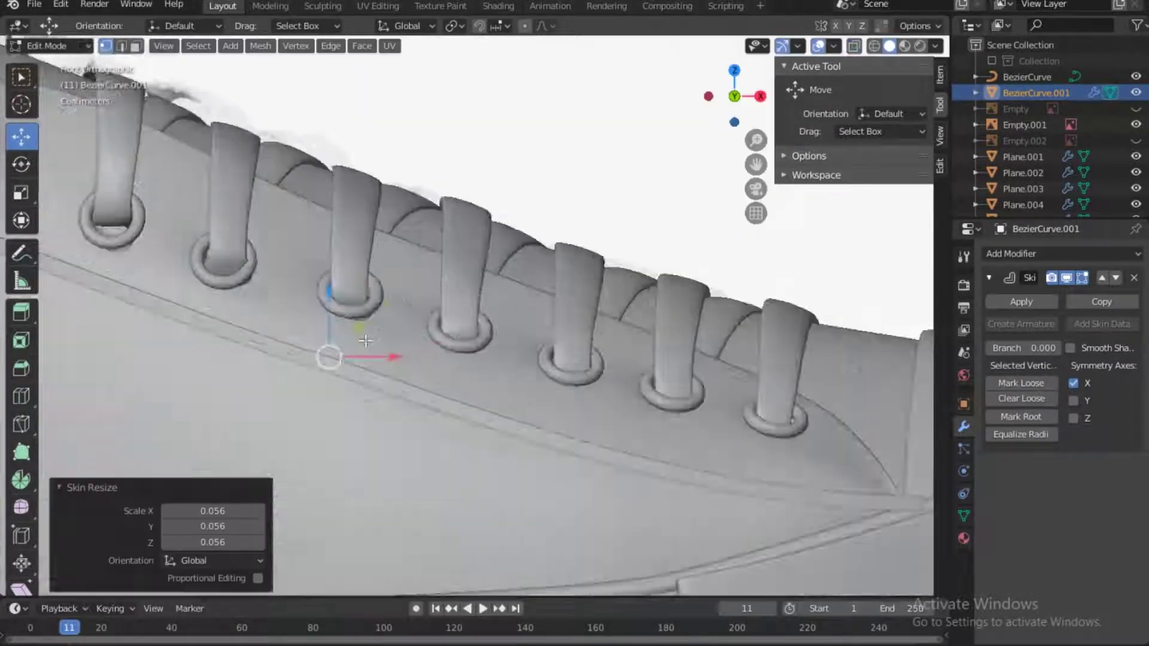
key(alt+z)
scroll(242, 416, up, 5)
key(ctrl+a)
click(238, 357)
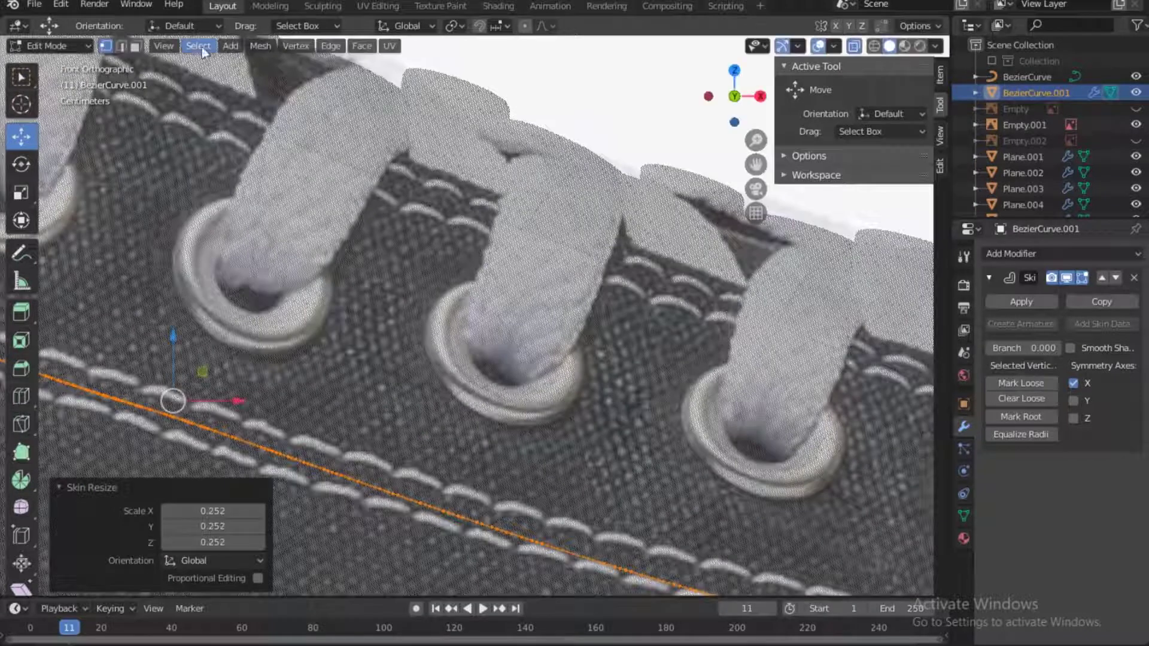
Apply Checker Deselect to the seam vertices with 13 deselected and 5 selected to match the reference stitch spacing.
click(198, 46)
click(221, 173)
text(20)
key(Return)
text(15)
key(Return)
click(212, 561)
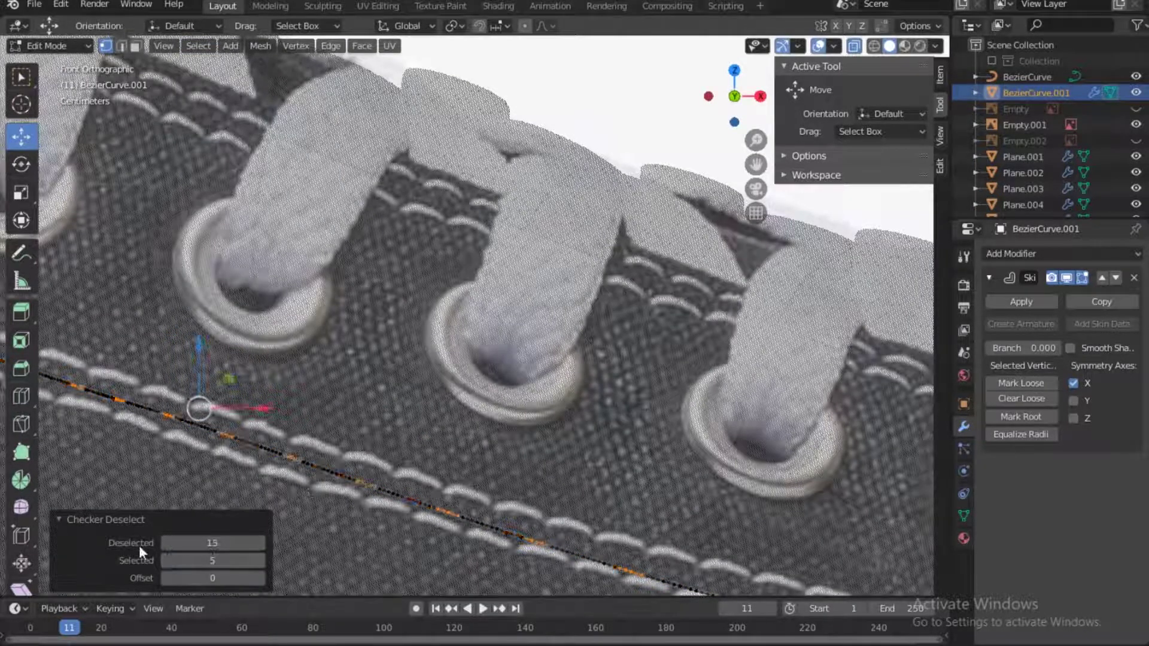
Set Checker Deselect to 4 selected vertices and shrink the skin at the selected vertices to form gaps between the stitches.
key(ctrl+a)
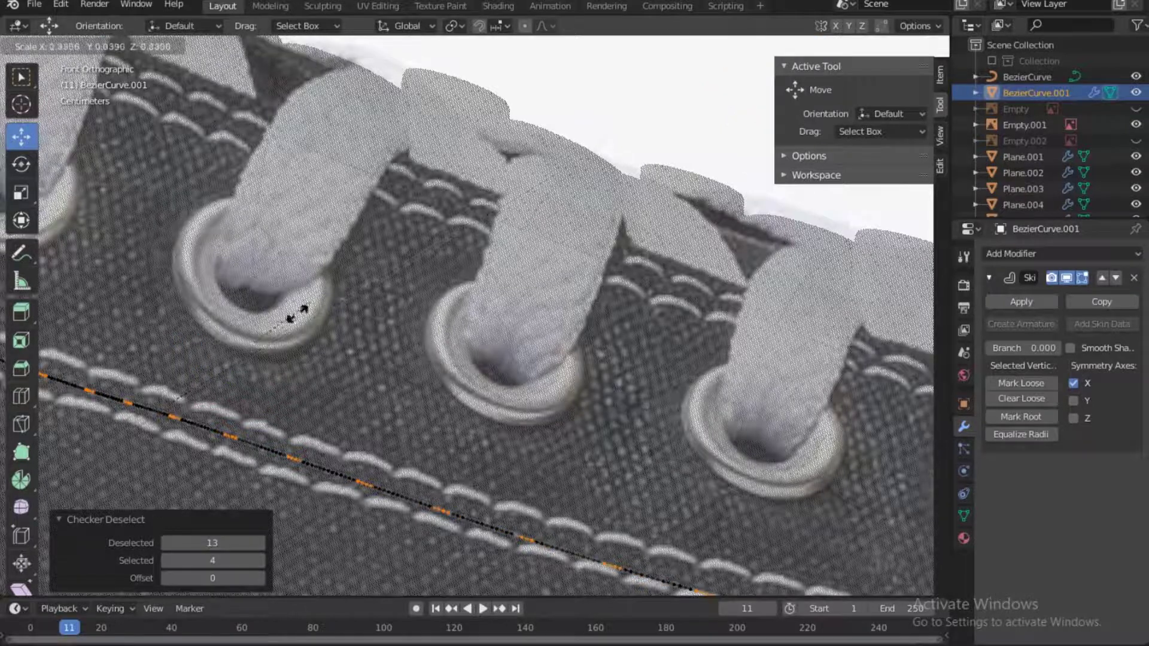
click(196, 389)
key(ctrl+a)
click(526, 268)
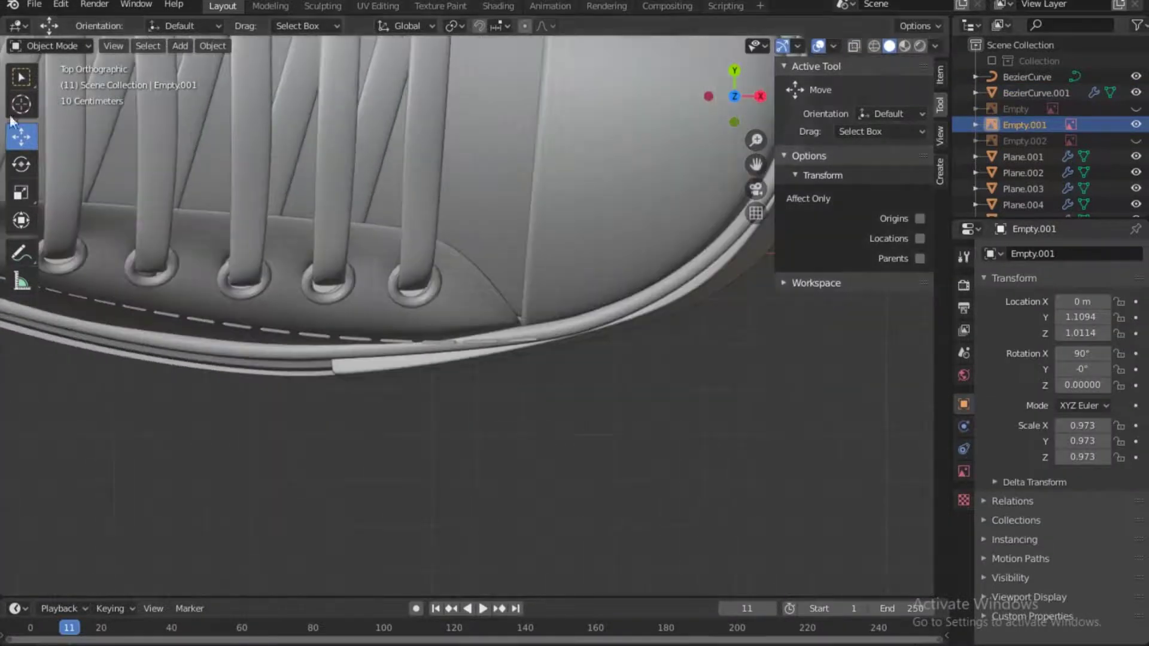
Select the stitch row, apply its Skin modifier, and switch the object to Sculpt Mode.
click(50, 45)
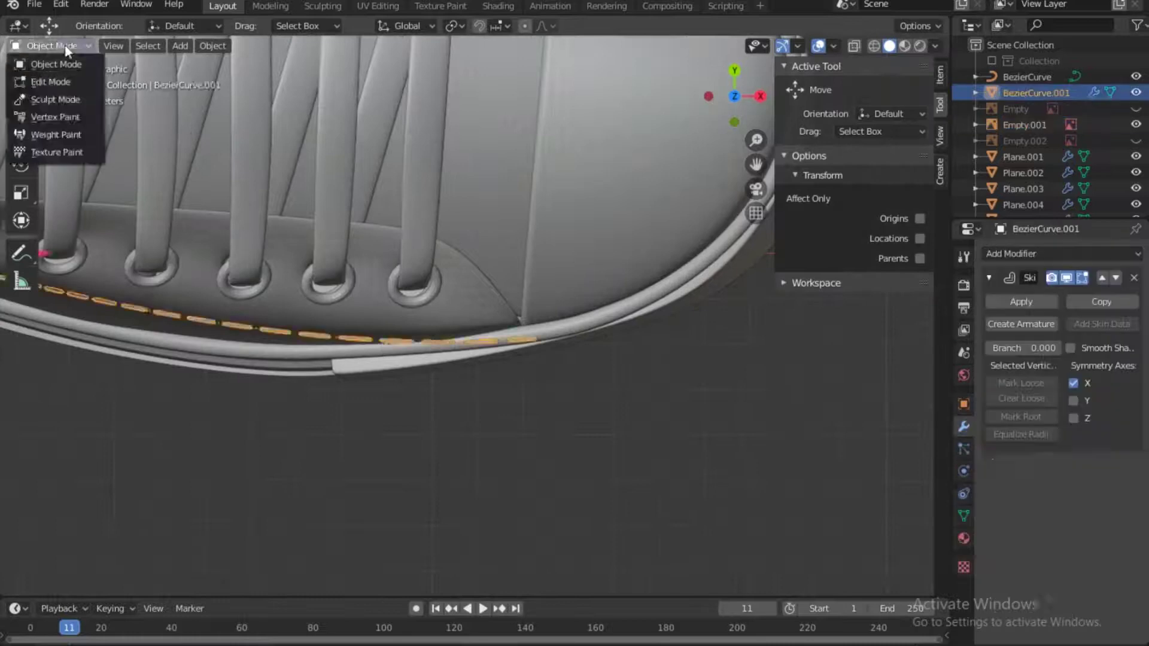
click(57, 80)
click(1021, 301)
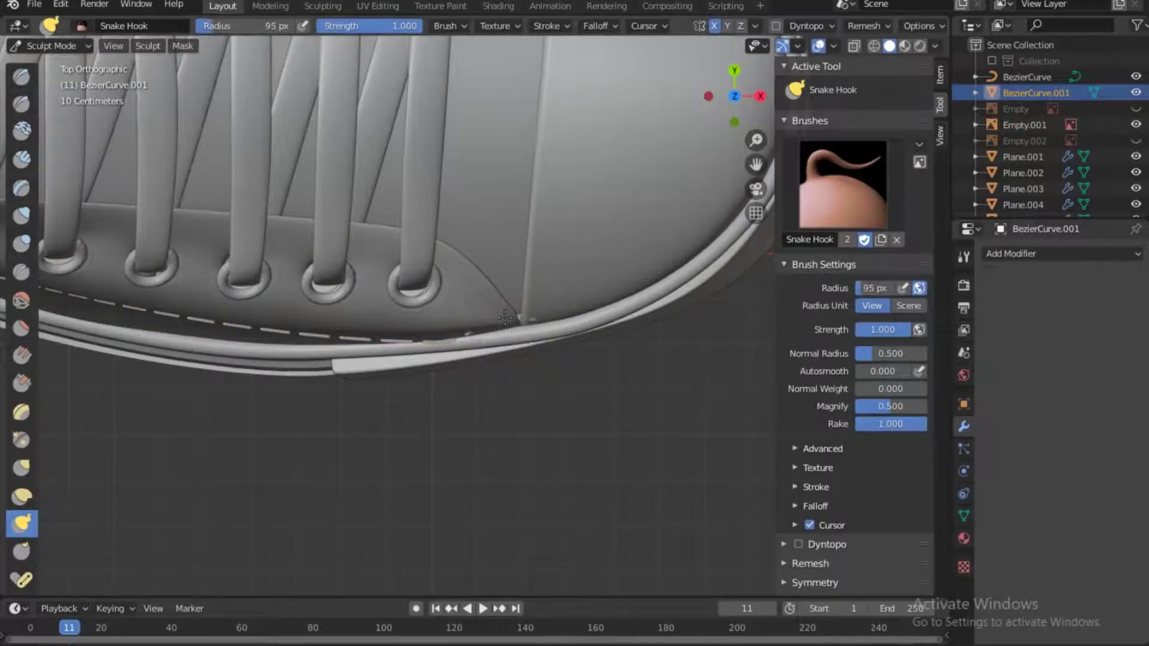
Pull the stitches near the toe onto the shoe's surface with the Snake Hook brush.
drag(743, 90, 735, 37)
mouse_move(479, 402)
mouse_down()
mouse_move(487, 426)
mouse_move(444, 428)
mouse_up()
mouse_move(735, 97)
mouse_down()
mouse_move(703, 185)
mouse_move(650, 191)
mouse_up()
drag(449, 285, 453, 280)
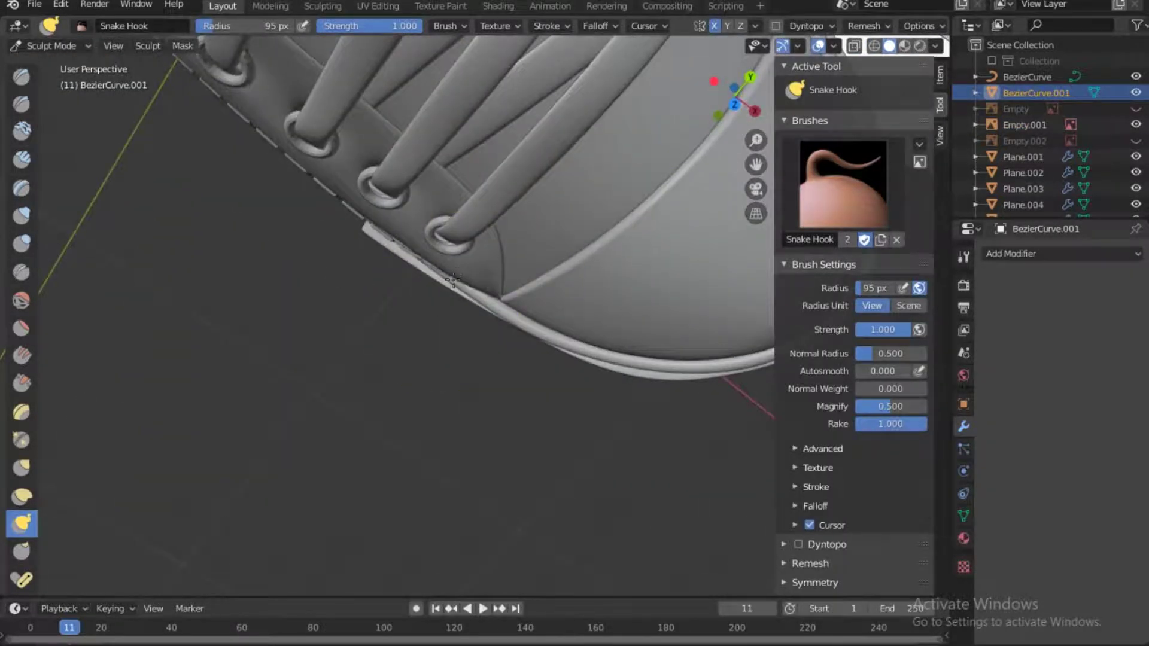
shift+middle_drag(198, 133, 470, 350)
drag(444, 233, 404, 193)
Enlarge the Snake Hook radius to 124 px and pull the rear part of the stitch row onto the shoe's surface.
key(bracketright)
key(bracketright)
key(bracketright)
key(bracketright)
key(bracketright)
key(bracketright)
key(bracketright)
key(bracketright)
click(357, 150)
drag(358, 150, 359, 135)
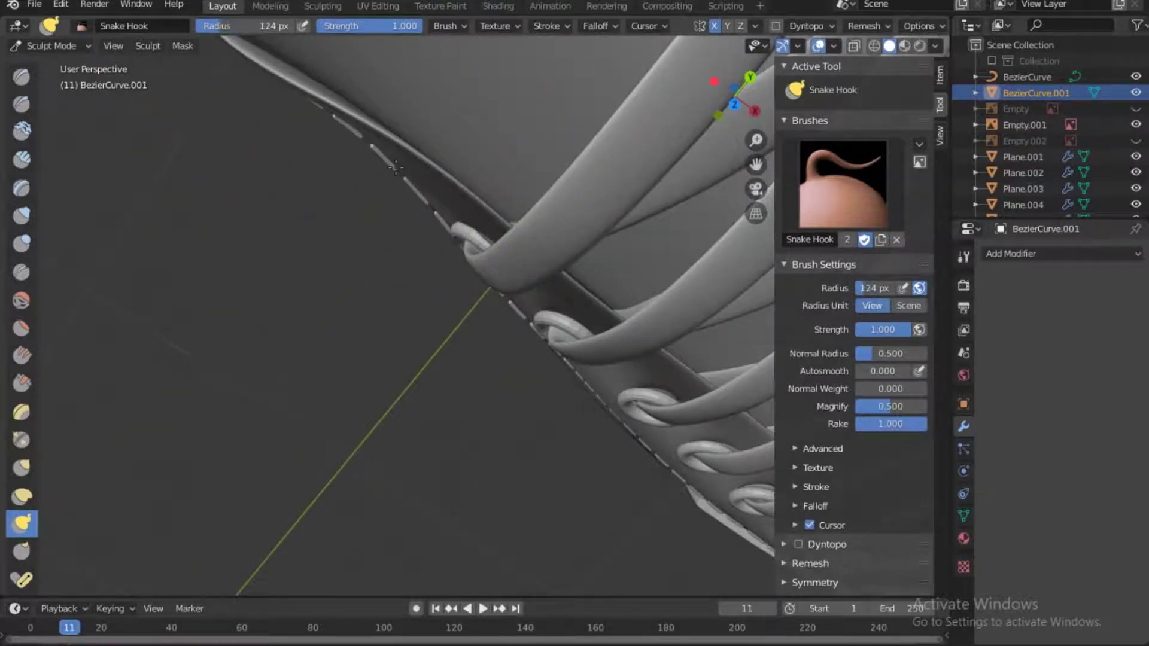
click(733, 88)
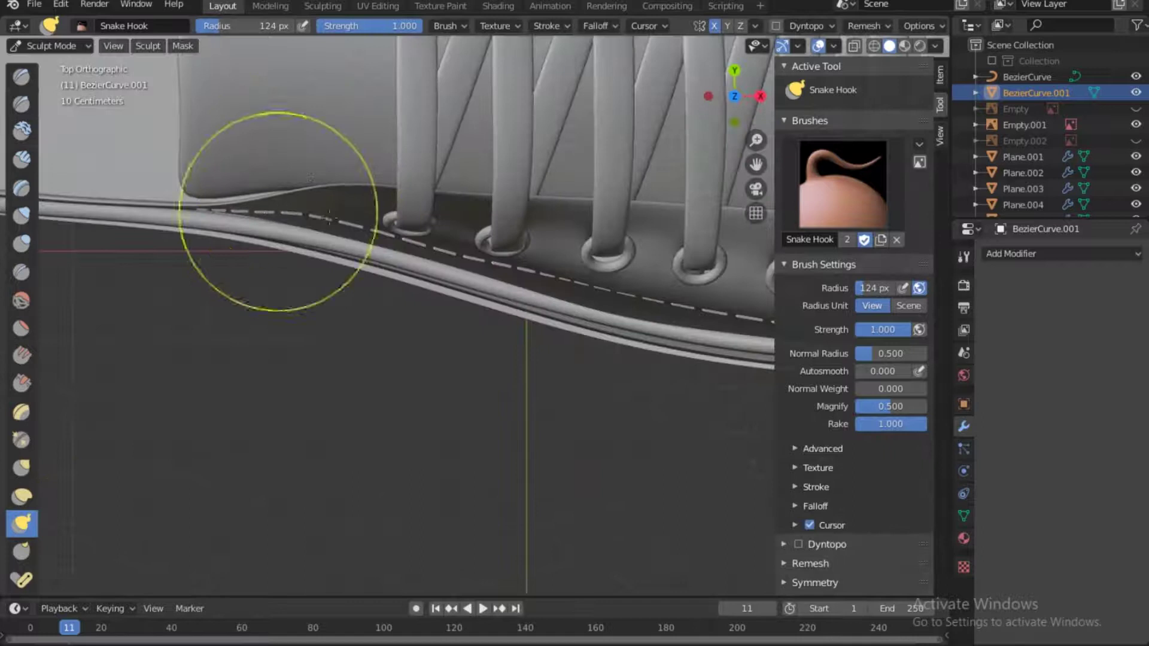
middle_drag(575, 282, 403, 313)
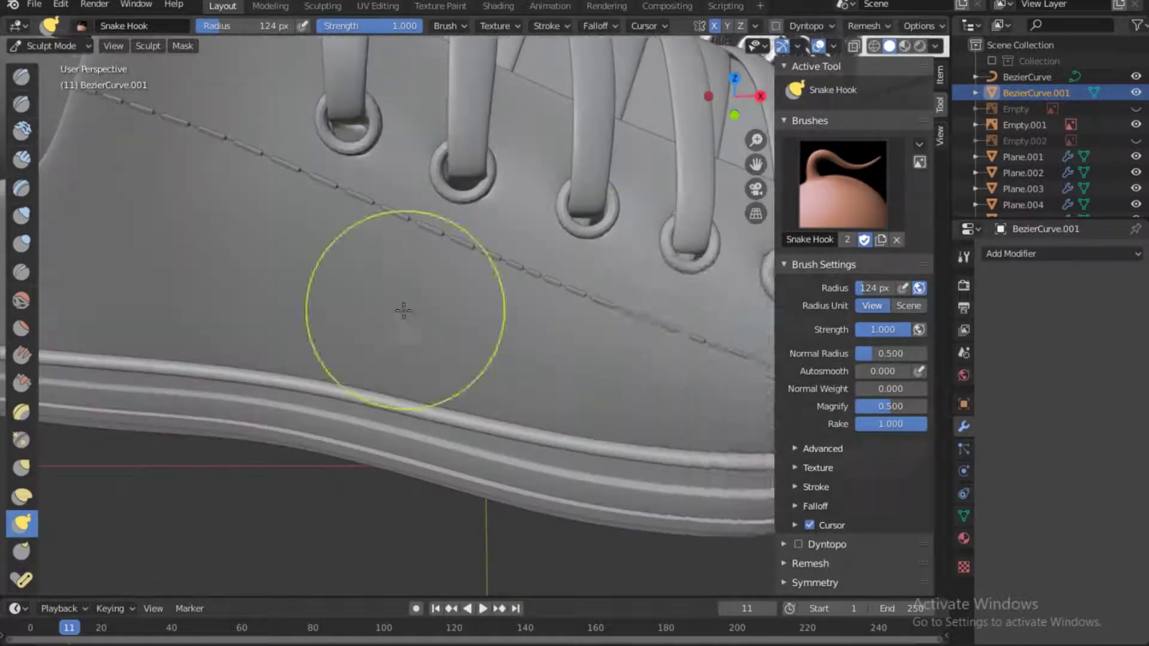
Add a level 1 Subdivision Surface to the stitch row and switch to the front view.
key(ctrl+1)
key(grave)
click(375, 208)
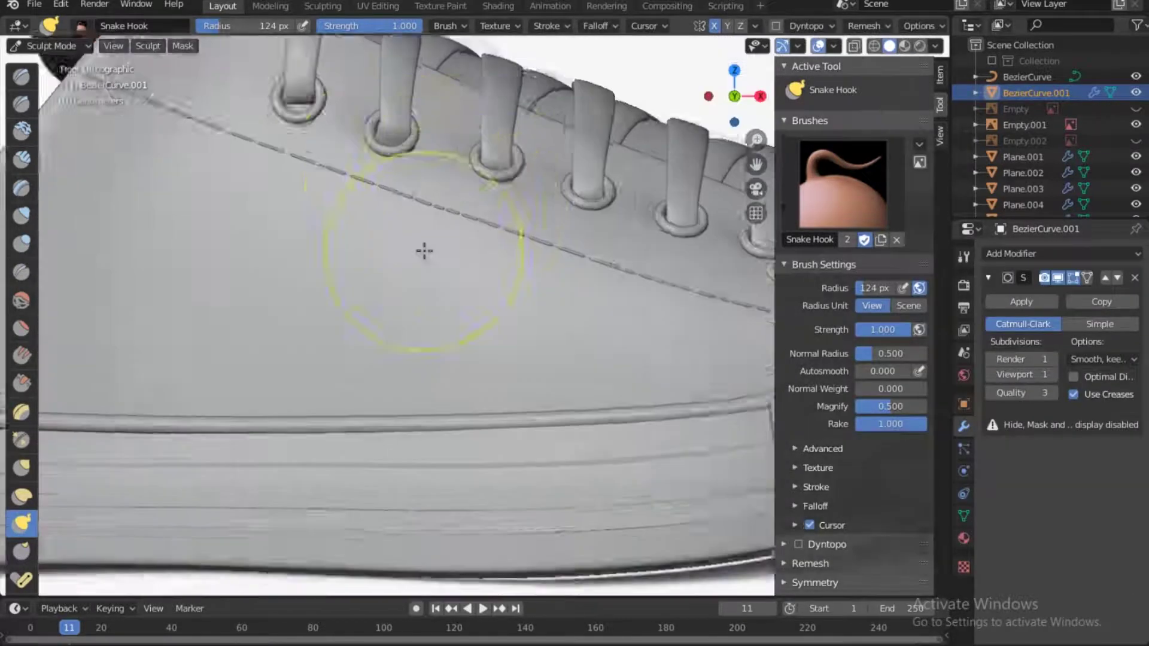
Duplicate the whole stitch row in Edit Mode and place the copy just below the original.
scroll(236, 241, down, 1)
shift+middle_drag(236, 241, 148, 264)
key(Tab)
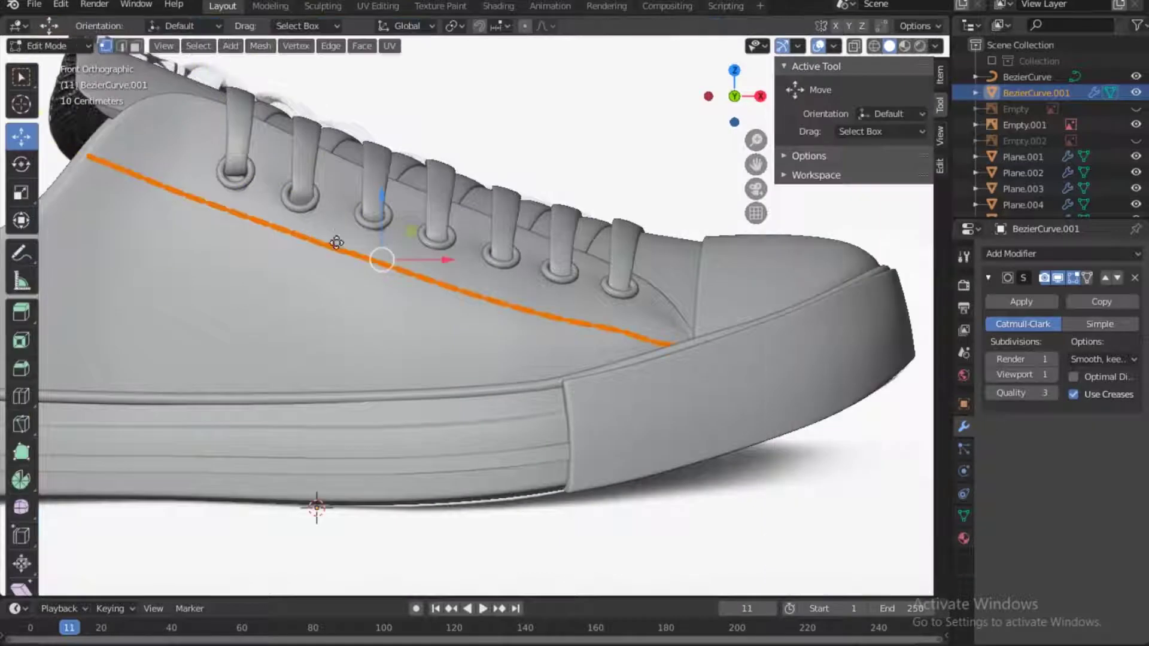
key(shift+d)
click(290, 280)
Return to Sculpt Mode, reduce the Snake Hook radius to 32 px, and check the duplicated row against the shoe's surface.
click(48, 46)
click(57, 59)
key(KP_7)
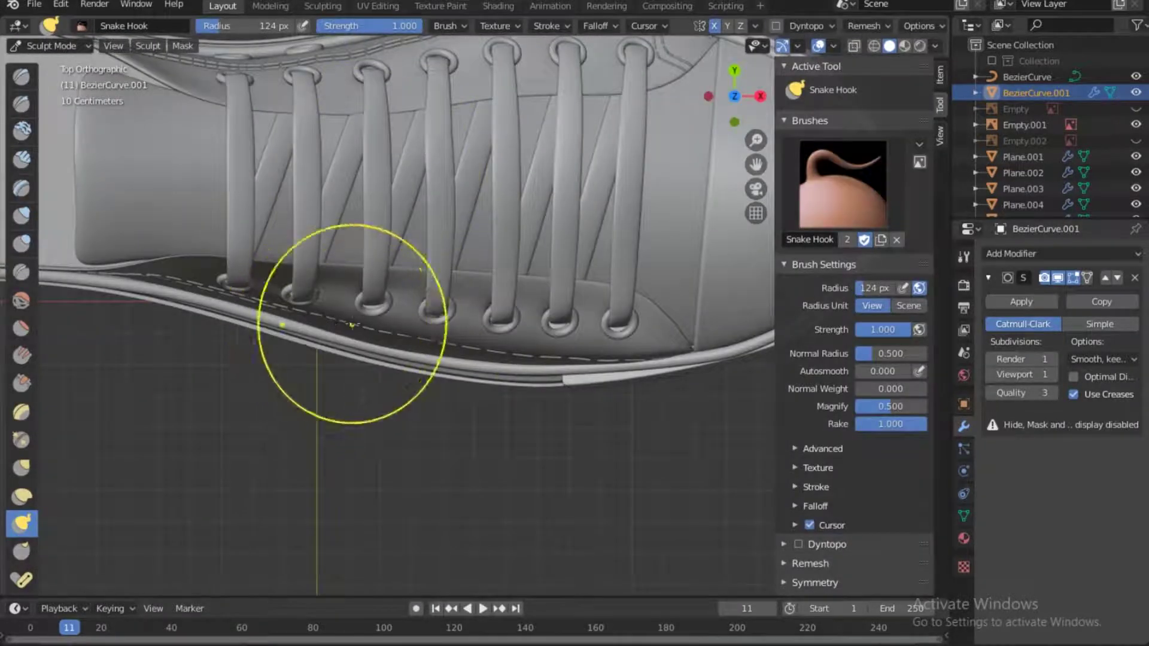
scroll(353, 324, up, 4)
middle_drag(236, 351, 386, 389)
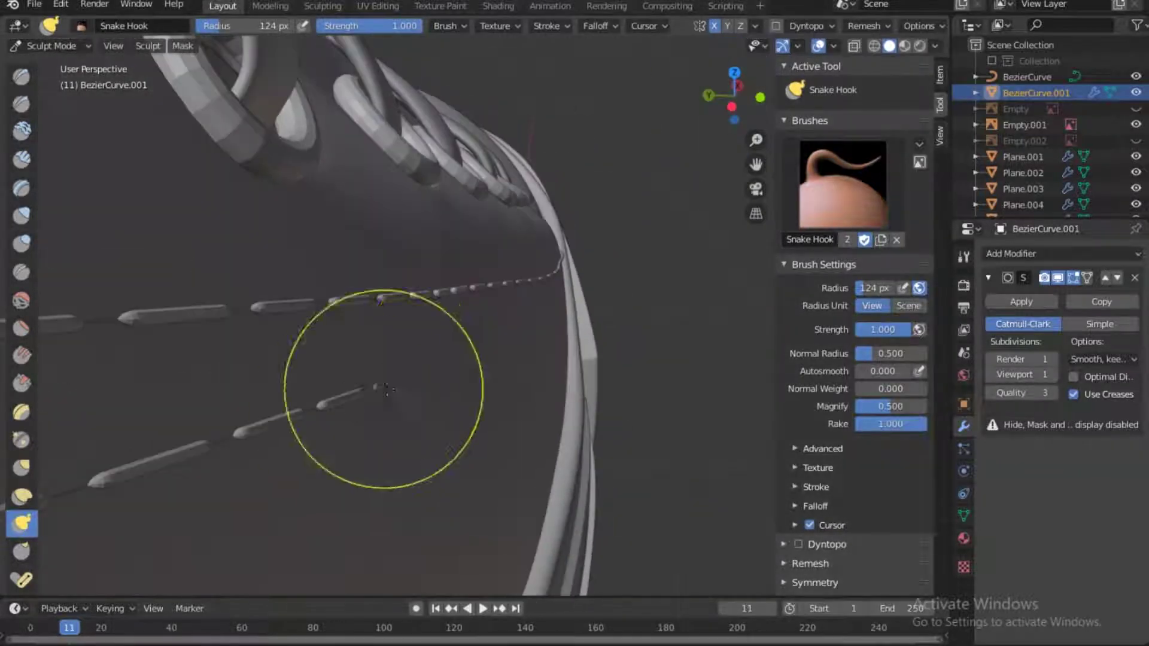
middle_drag(524, 361, 479, 368)
key(f)
click(218, 372)
mouse_move(218, 372)
middle_down()
mouse_move(317, 360)
mouse_move(333, 276)
middle_up()
scroll(314, 257, down, 8)
Rotate the duplicated stitch row slightly about the global Z axis to follow the shoe's side.
key(Tab)
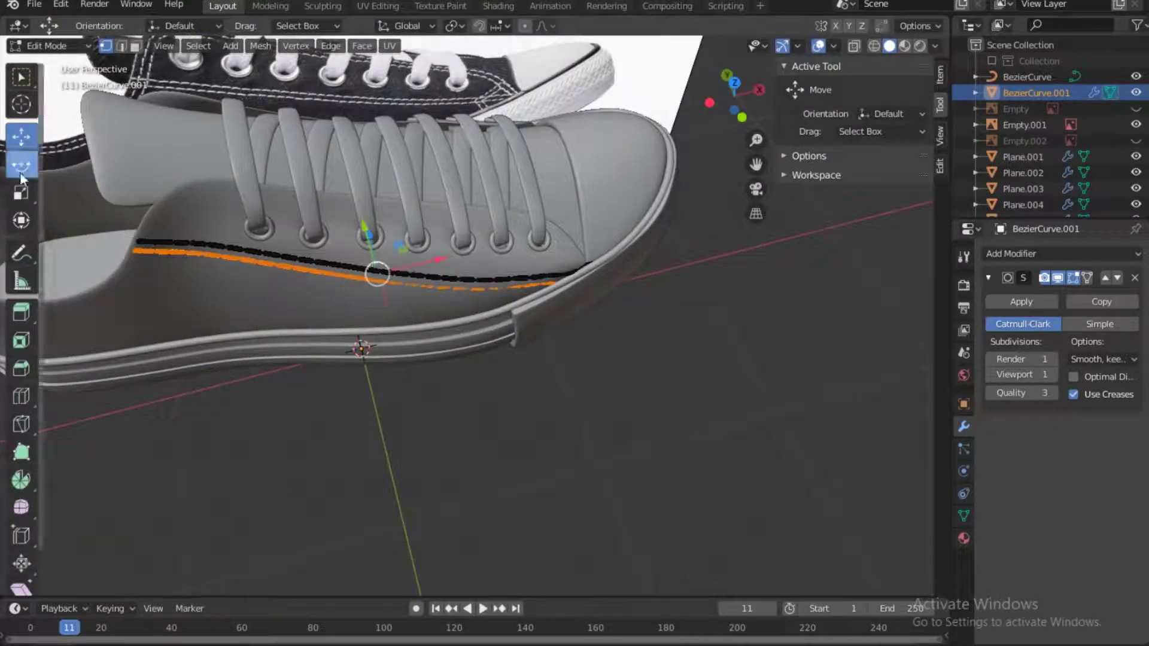
key(r)
key(z)
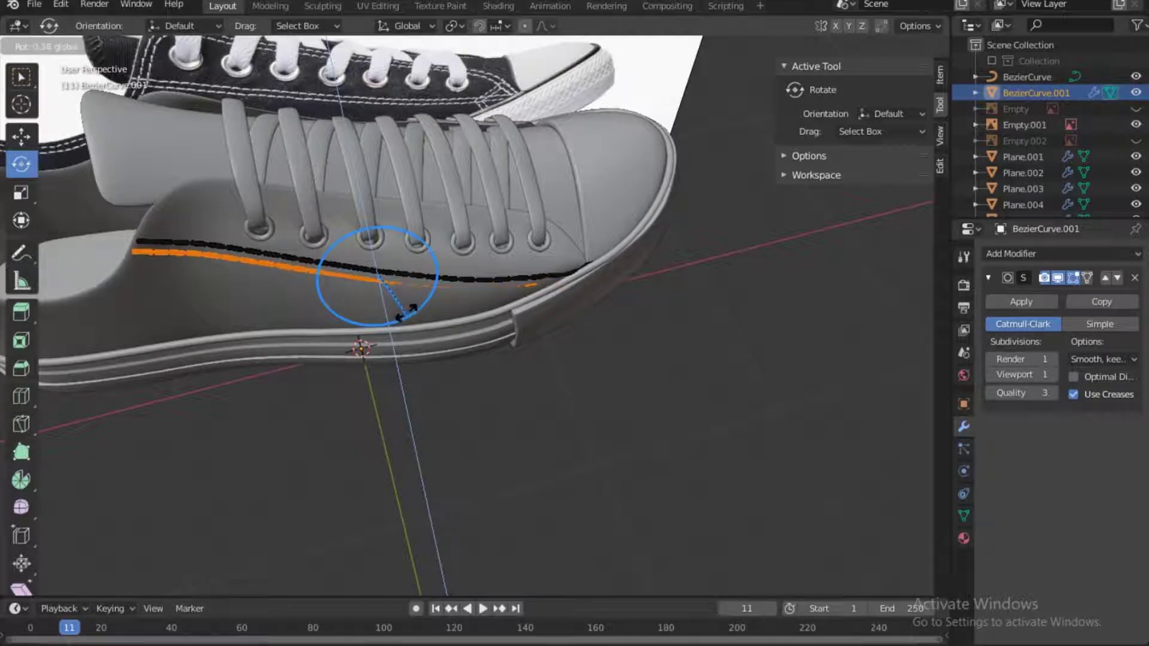
click(408, 310)
key(Tab)
key(Tab)
Move the duplicated stitch row closer to the shoe's side surface in Edit Mode.
click(21, 136)
drag(735, 96, 735, 140)
drag(370, 221, 373, 238)
key(Tab)
mouse_move(735, 95)
mouse_down()
mouse_move(691, 89)
mouse_move(772, 60)
mouse_move(778, 27)
mouse_up()
key(Tab)
click(479, 178)
key(Tab)
key(Tab)
Raise the duplicated stitch row slightly in front view with X-ray on, and return to Sculpt Mode with X-ray off.
click(733, 110)
scroll(485, 324, up, 3)
key(alt+z)
drag(339, 221, 339, 208)
key(Tab)
click(855, 46)
drag(735, 96, 623, 180)
middle_drag(529, 447, 502, 378)
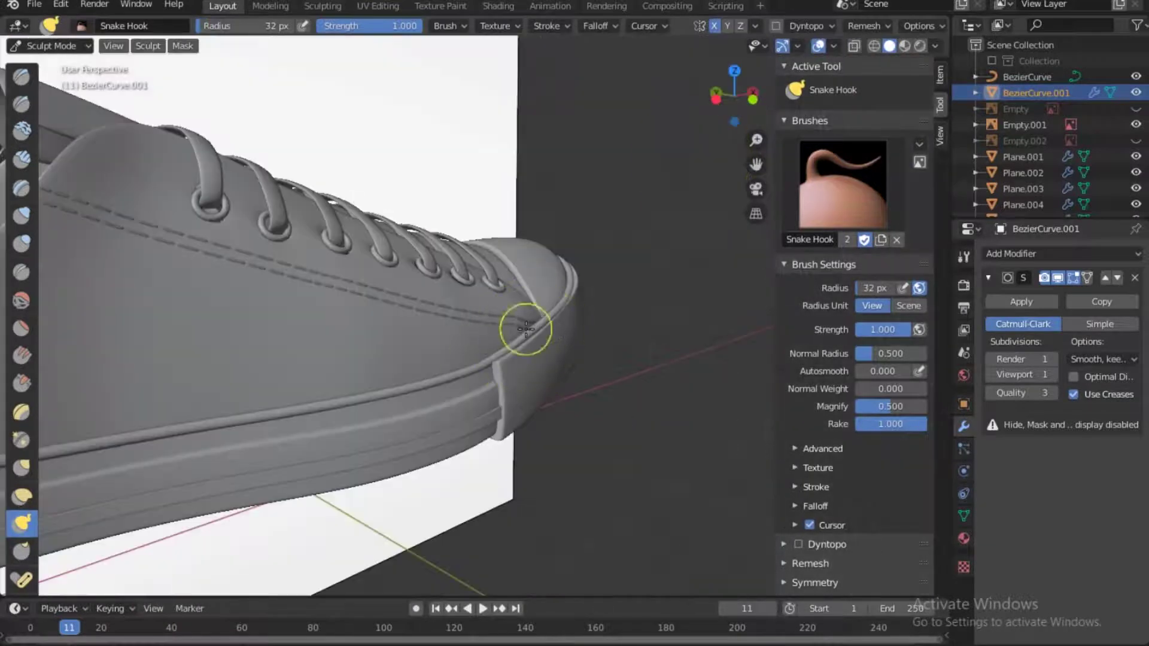
Adjust the lower stitch row near the toe with the Snake Hook brush, enlarging its radius to 75 px.
scroll(529, 329, up, 4)
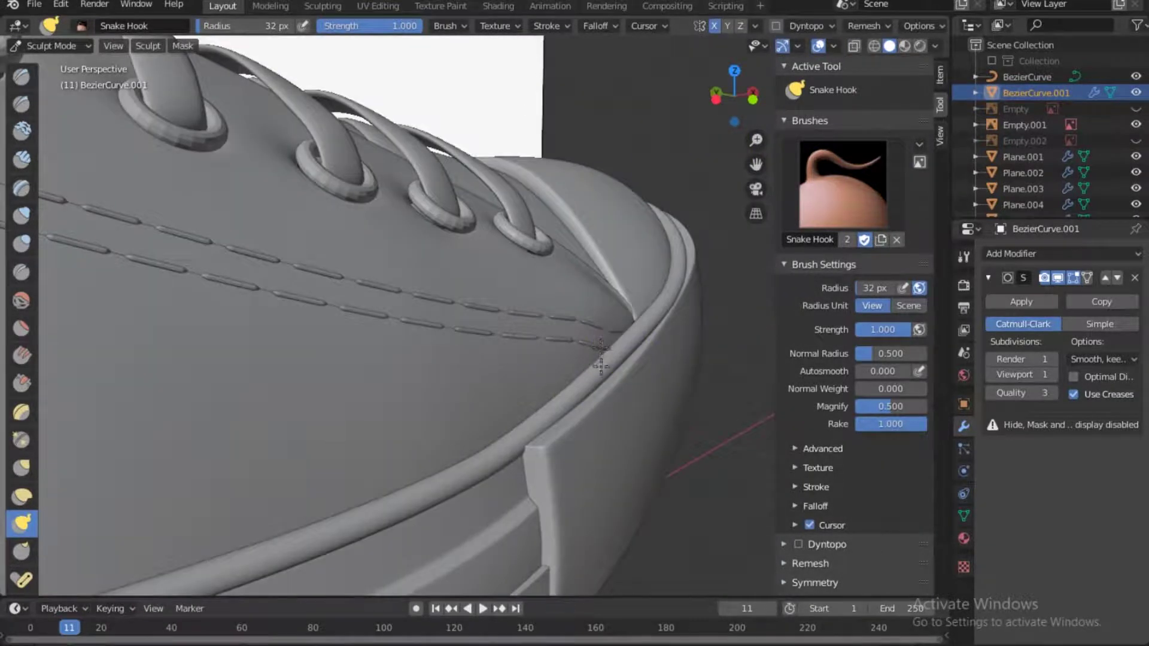
middle_drag(715, 122, 510, 400)
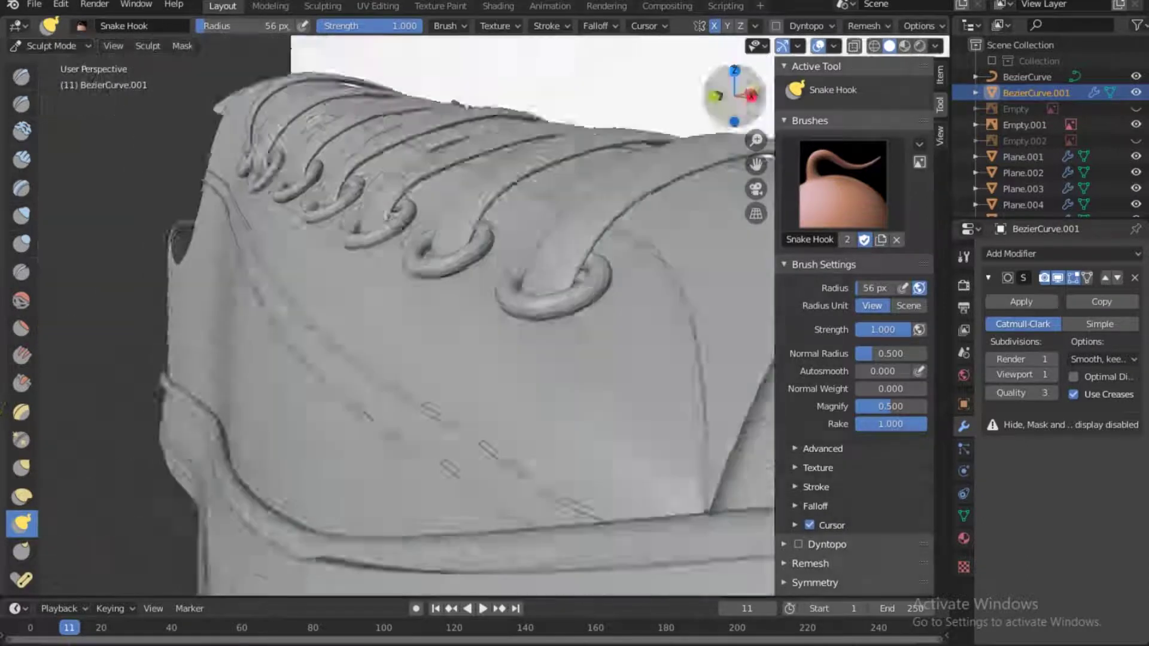
drag(732, 91, 736, 99)
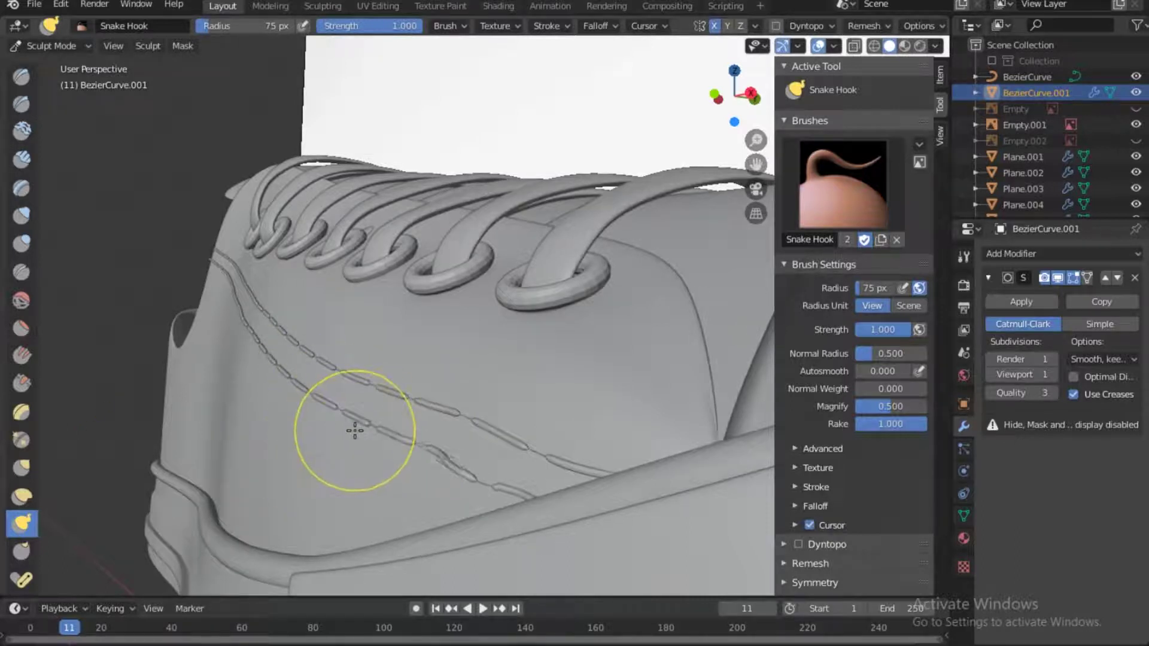
Move the lower stitch row 0.00514 m along Y in Edit Mode.
key(Tab)
drag(742, 99, 716, 128)
drag(408, 209, 413, 211)
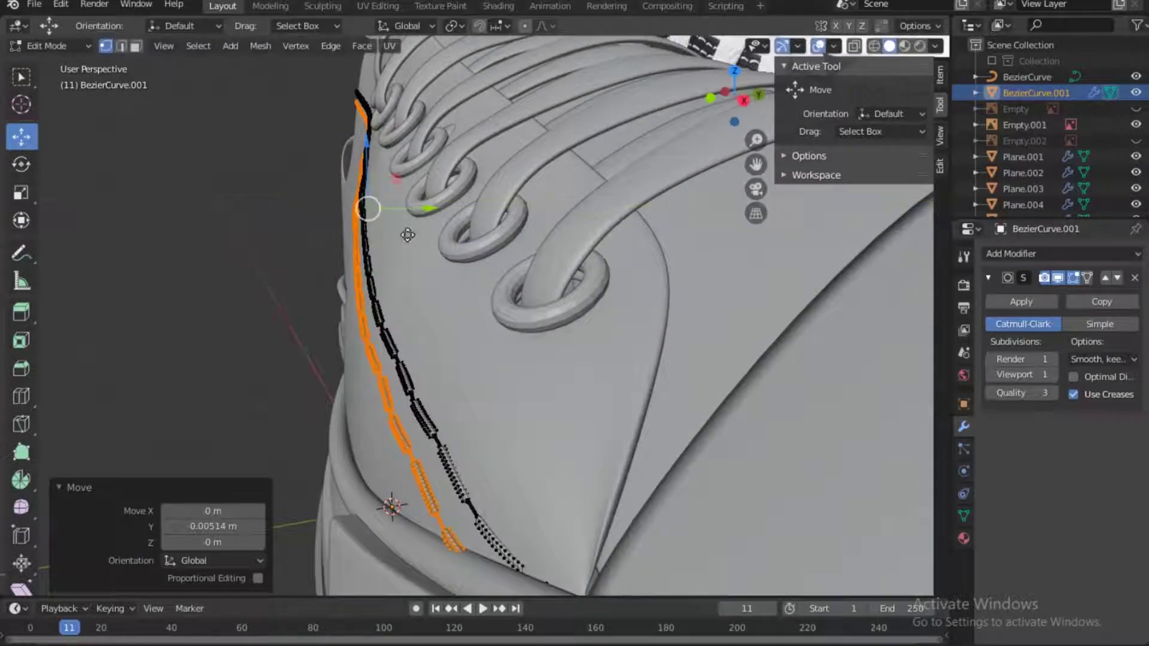
key(g)
key(Escape)
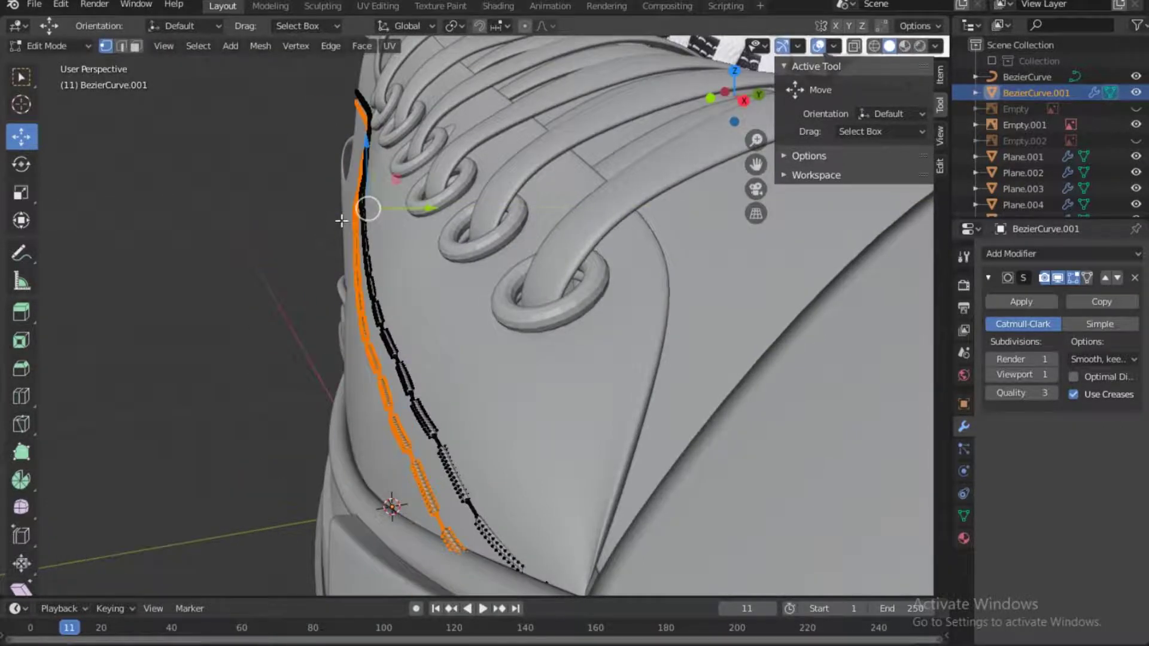
Separate the selected lower stitch row into its own object and open that object for editing.
key(p)
click(395, 228)
click(1110, 109)
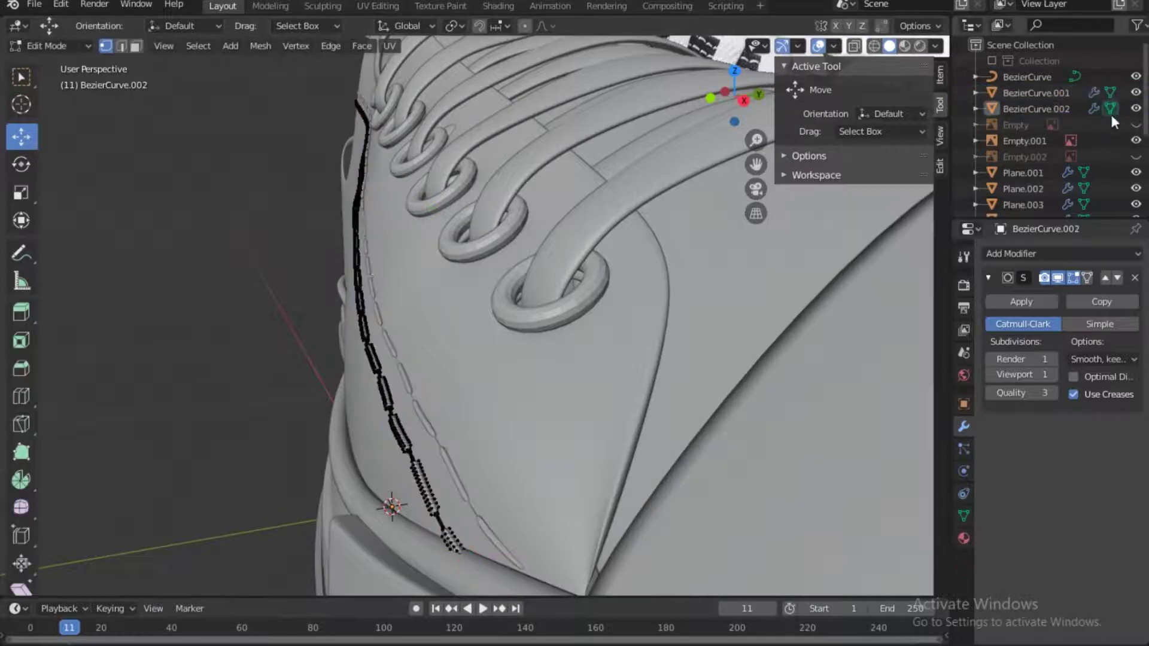
Pull the separated lower row's front stitches toward the shoe's surface in top view with the Snake Hook brush.
key(KP_7)
click(50, 46)
click(52, 93)
drag(601, 389, 592, 380)
drag(406, 390, 399, 380)
drag(174, 370, 160, 361)
Enlarge the Snake Hook radius to 173 px and align the rest of the lower stitch row with the upper one.
key(f)
click(258, 372)
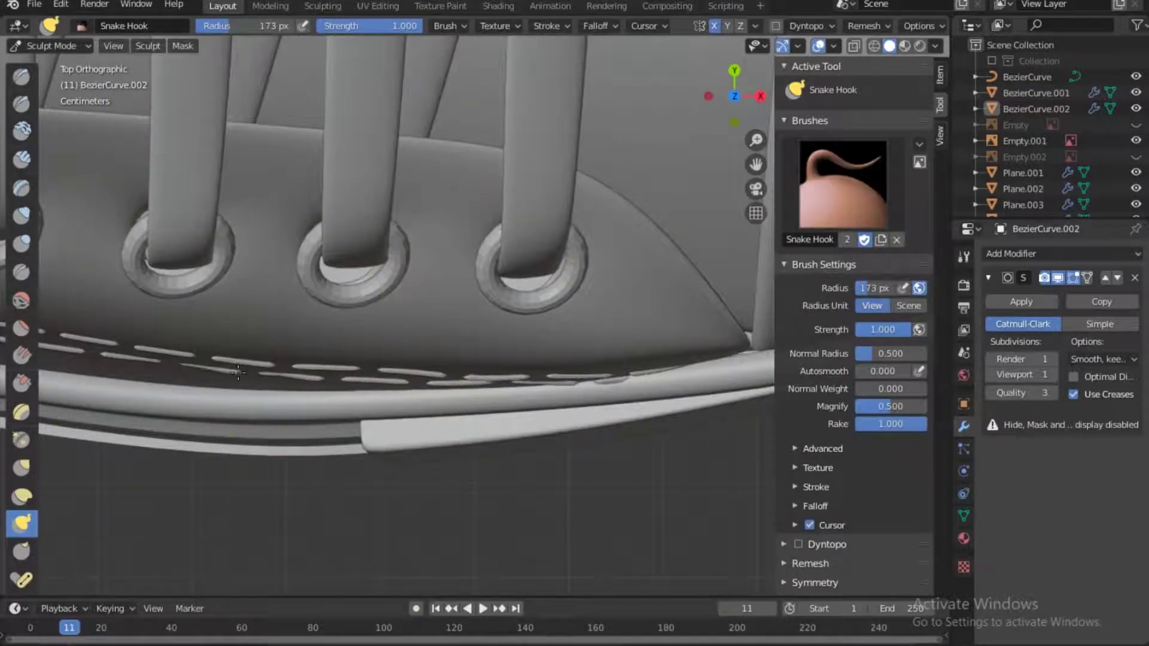
middle_drag(690, 140, 331, 457)
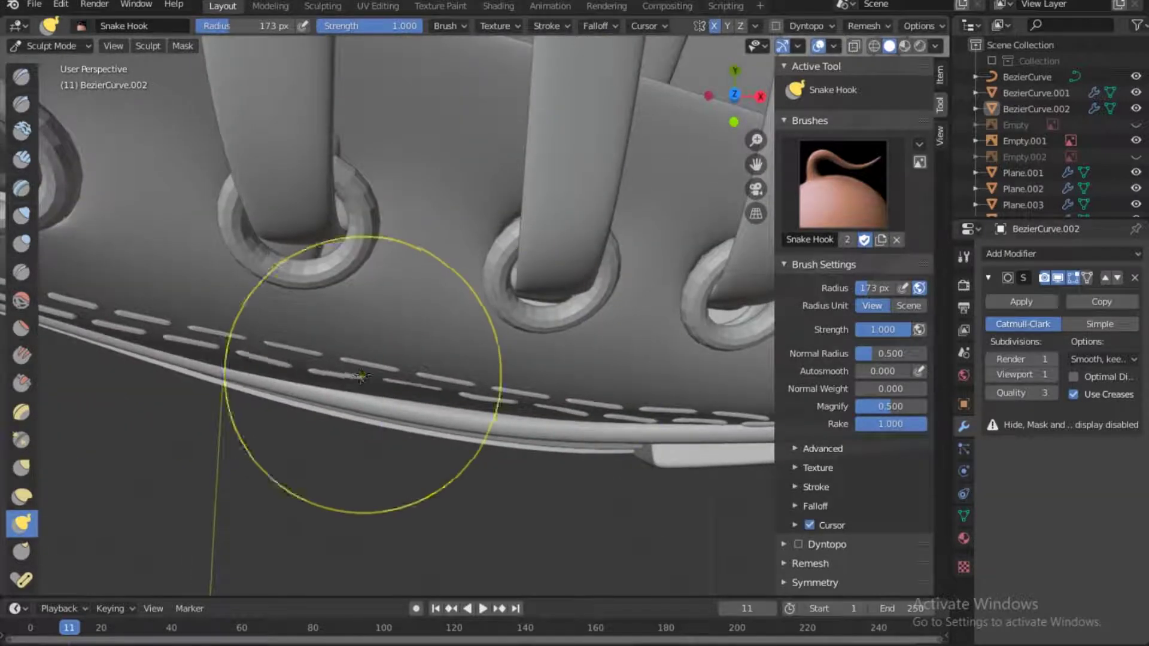
shift+middle_drag(101, 318, 356, 391)
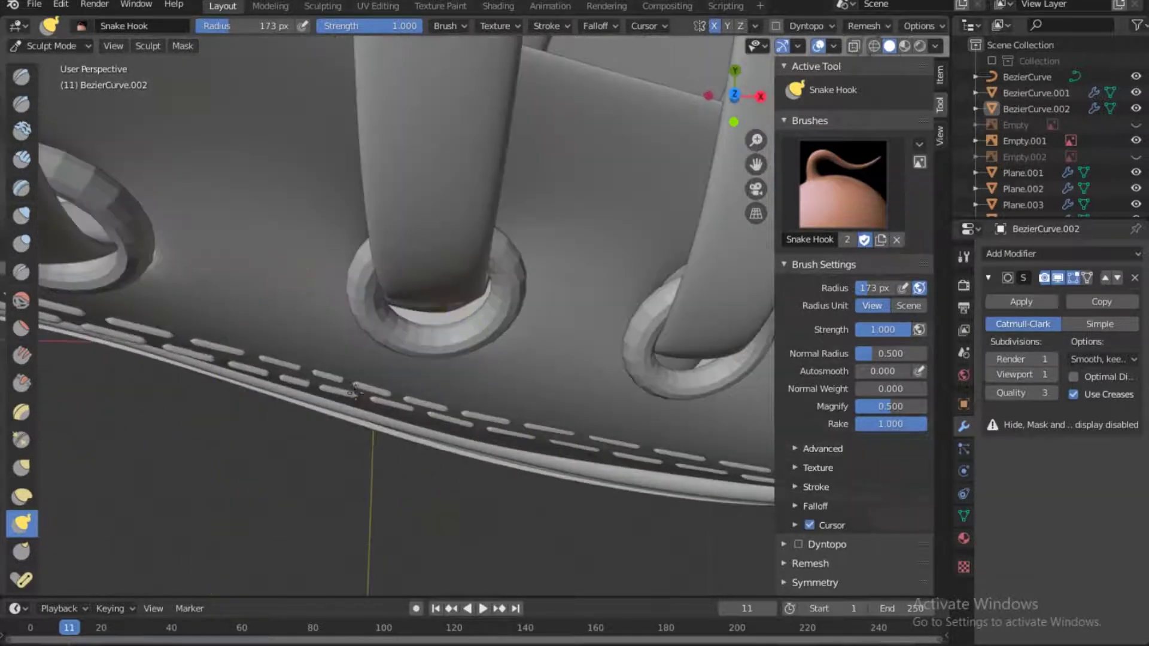
shift+middle_drag(114, 331, 503, 418)
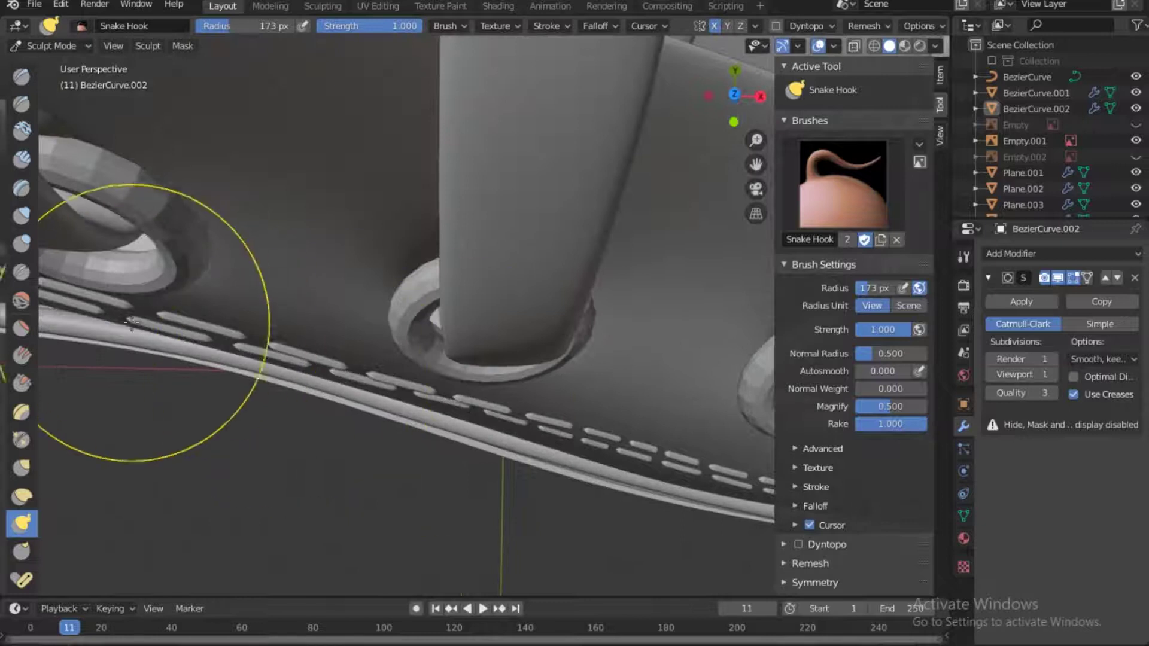
shift+middle_drag(136, 323, 359, 398)
shift+middle_drag(440, 412, 24, 202)
middle_drag(515, 201, 541, 190)
scroll(541, 189, down, 10)
Hide the reference image Empty.001 and zoom in on the stitching near the toe cap.
click(1135, 140)
drag(735, 95, 545, 114)
middle_drag(383, 264, 644, 377)
scroll(513, 359, up, 4)
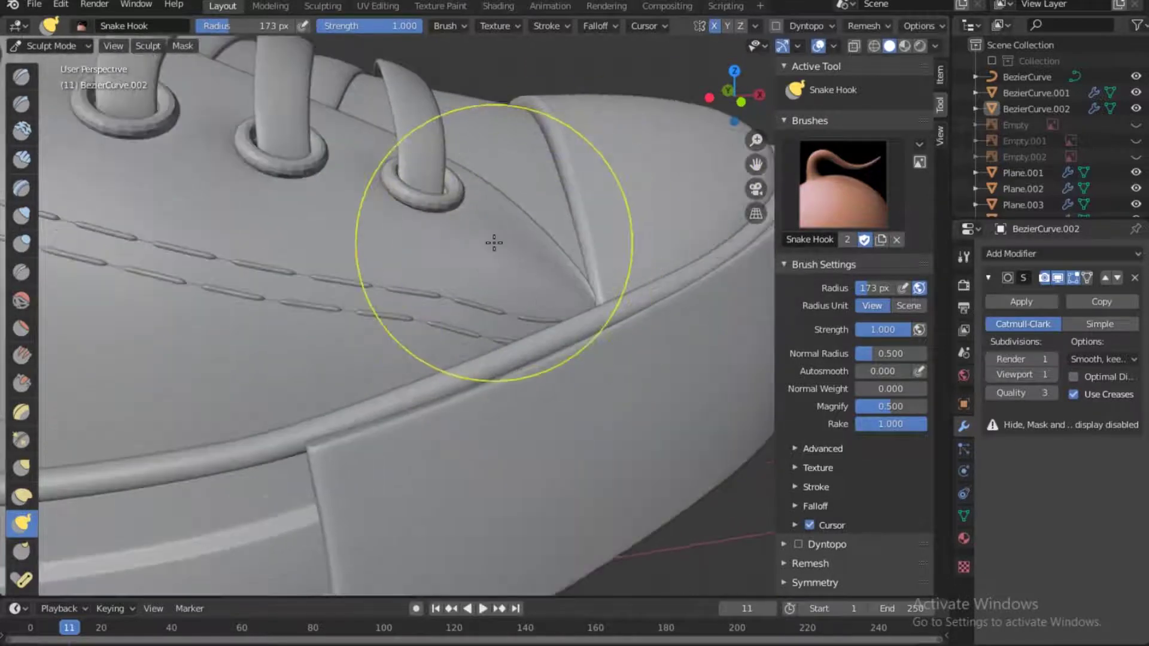
Add a new Bezier curve and draw it on the shoe's surface from the front eyelet across both stitch rows to the sole.
click(51, 46)
click(49, 64)
key(shift+a)
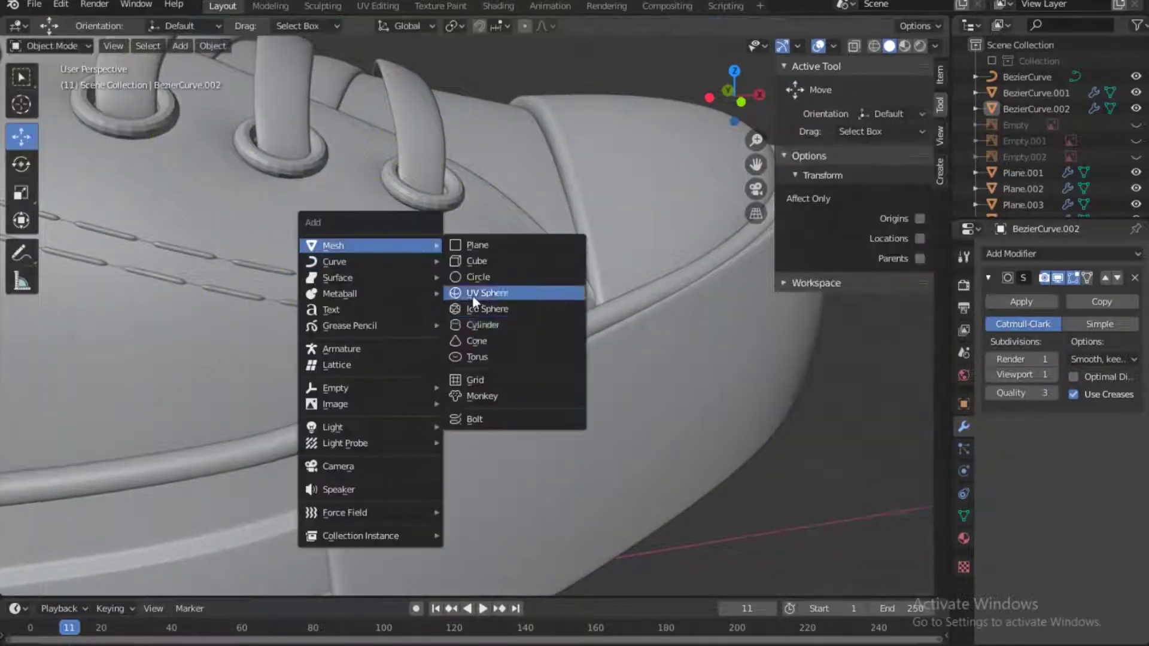
mouse_move(343, 260)
click(470, 260)
key(Tab)
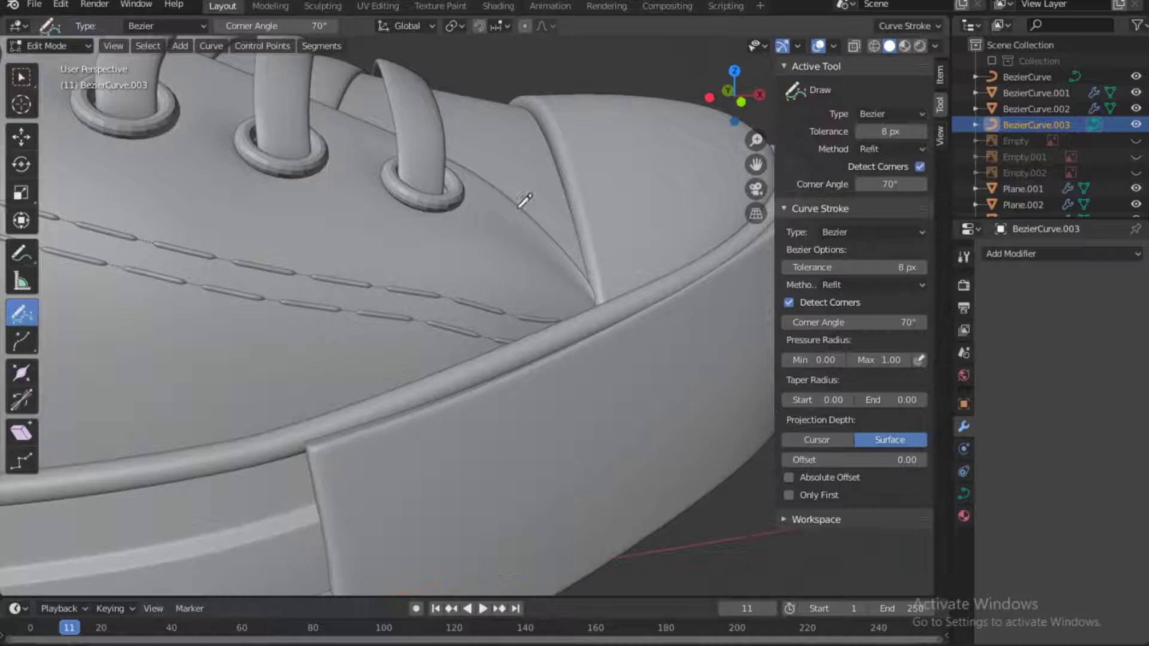
drag(411, 319, 365, 413)
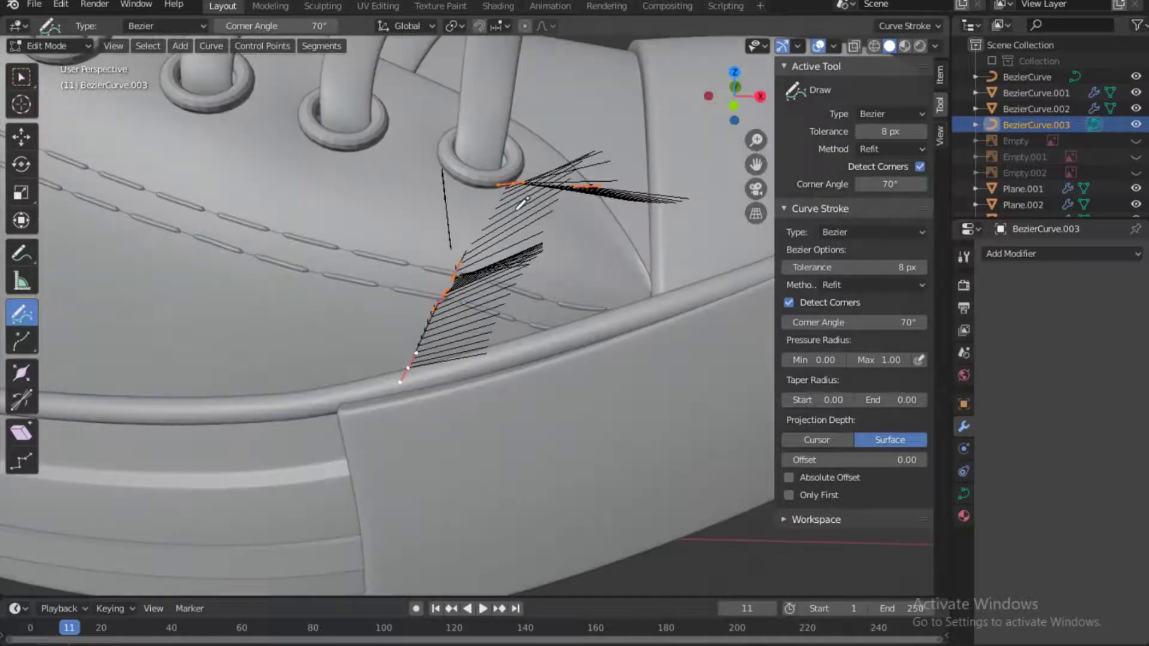
Move the drawn curve's control point near the upper stitch row closer to the surface, adjusting it in top view.
middle_drag(323, 263, 339, 255)
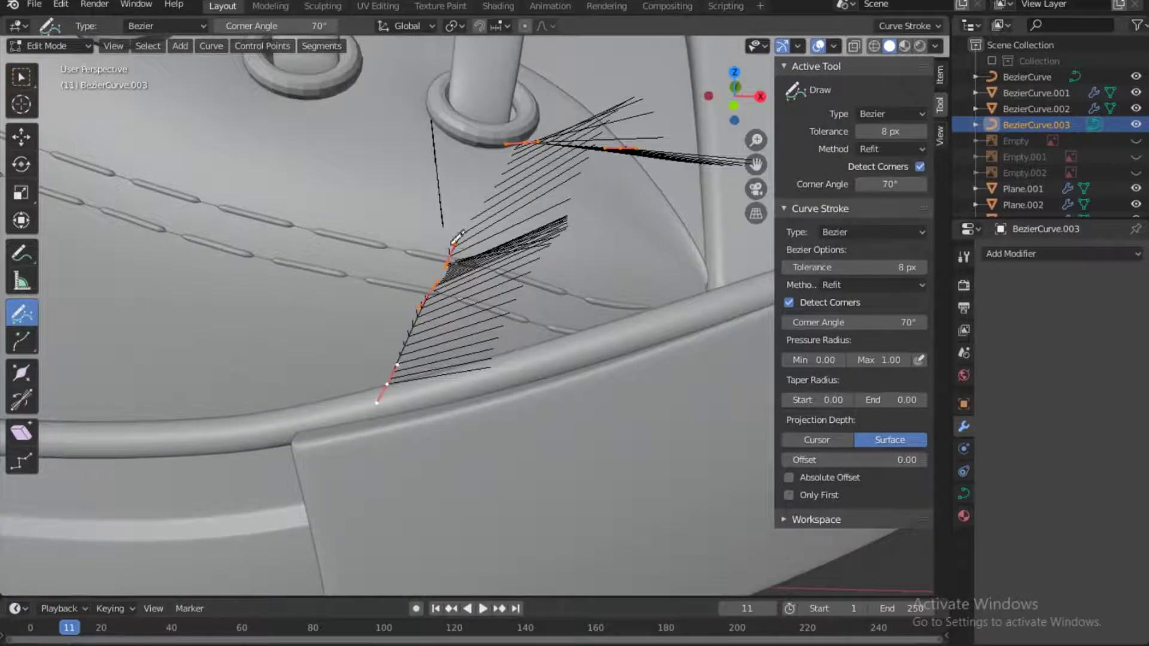
key(w)
key(g)
click(464, 216)
mouse_move(465, 217)
middle_down()
mouse_move(646, 233)
mouse_move(455, 96)
mouse_move(442, 209)
middle_up()
key(g)
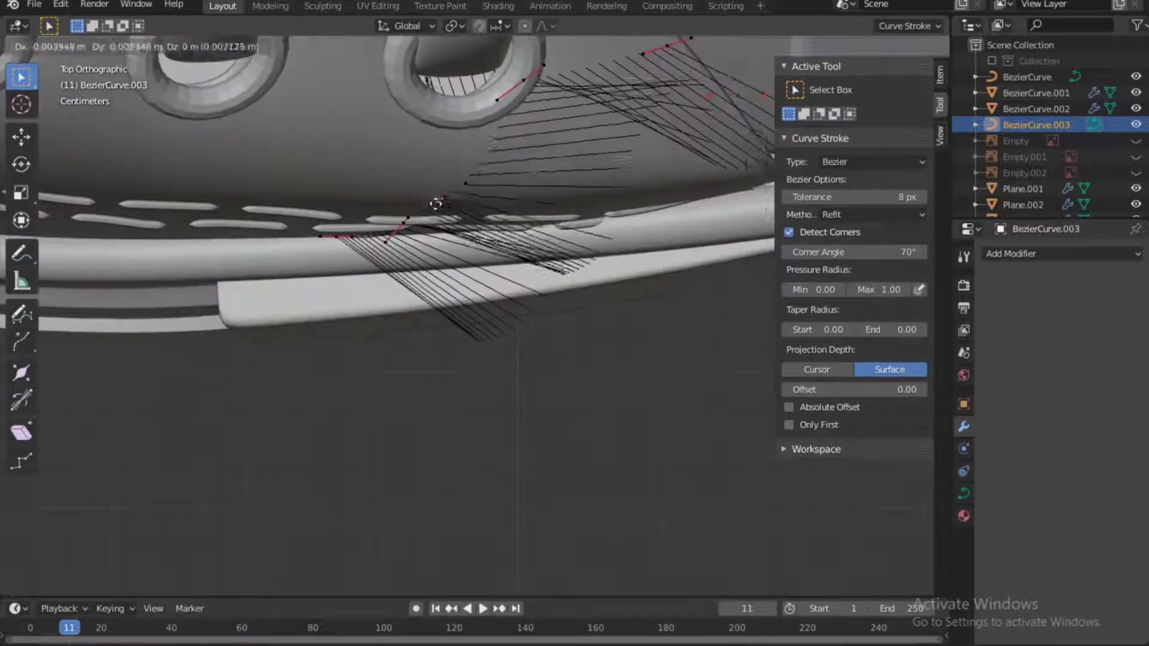
click(417, 222)
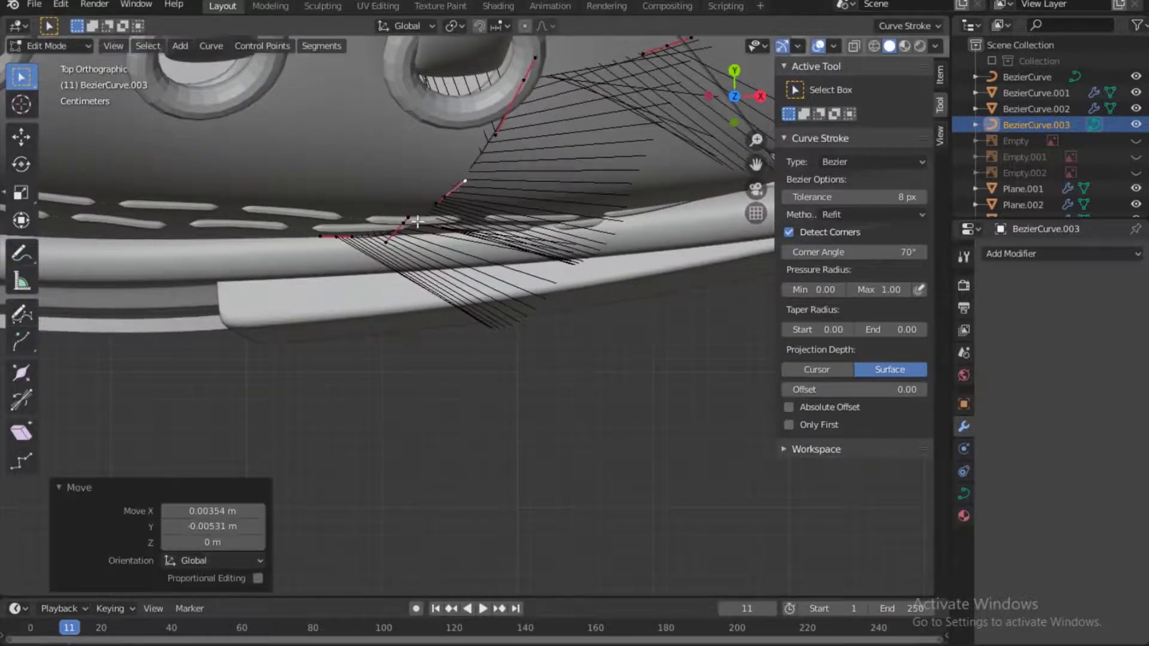
Reposition the curve's control points between the two stitch rows to smooth its path in top view.
key(g)
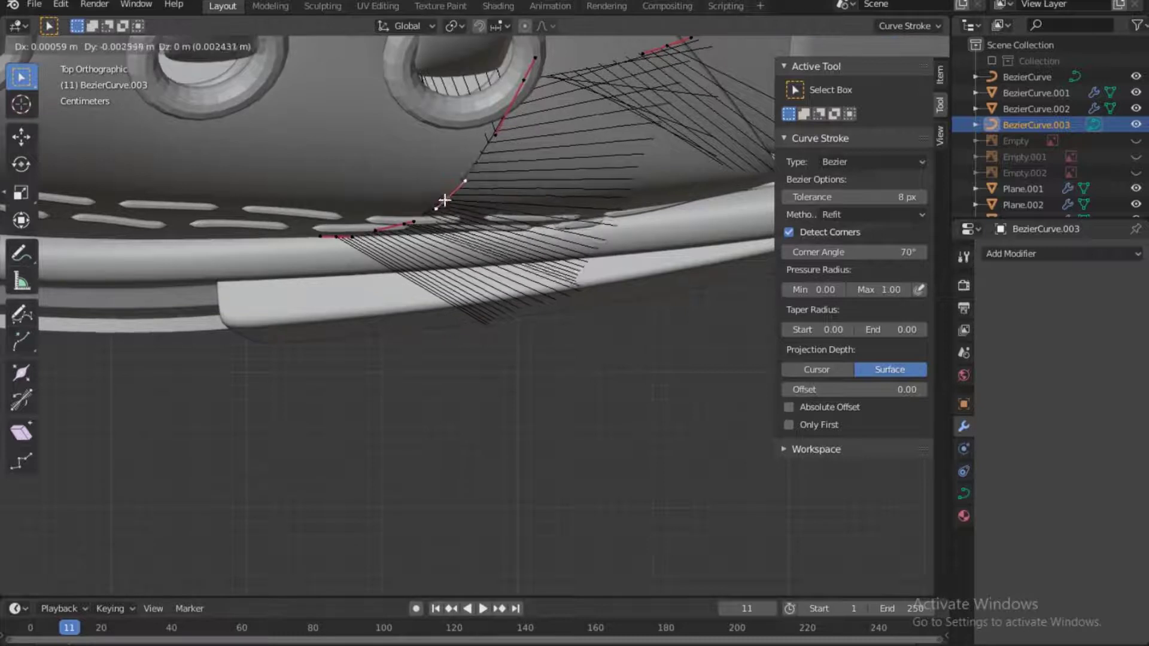
click(434, 207)
key(g)
click(419, 214)
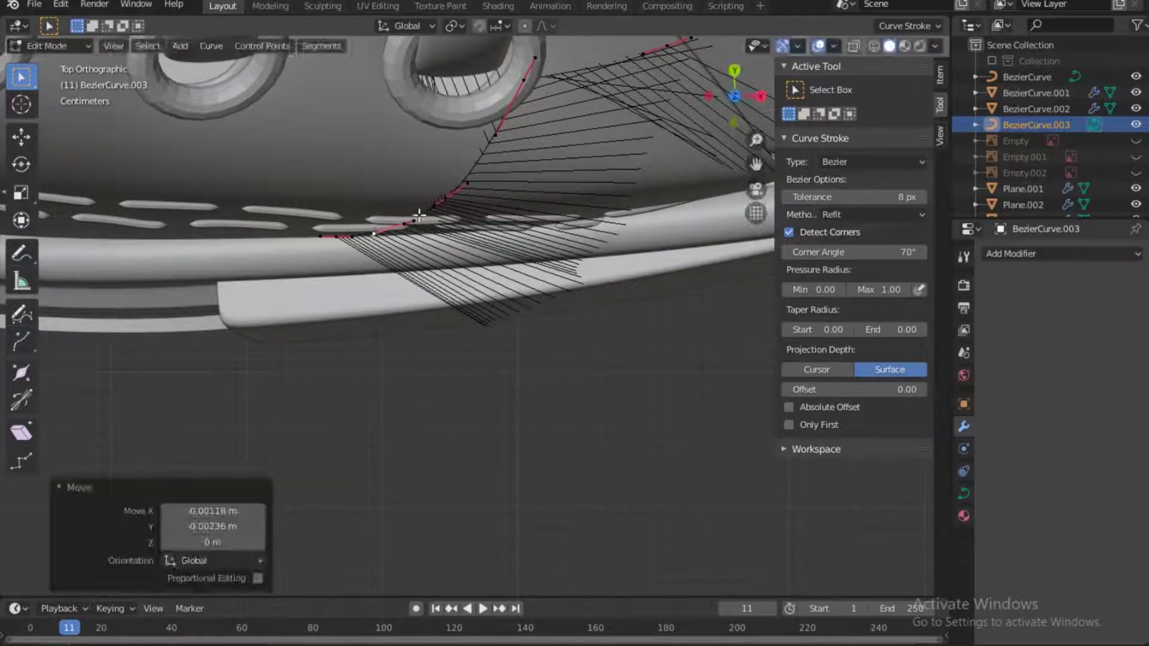
key(g)
click(431, 213)
Shift the two curve points just above the upper stitch row to smooth the bend toward the eyelet.
click(468, 177)
key(g)
click(471, 179)
click(446, 199)
key(g)
click(452, 202)
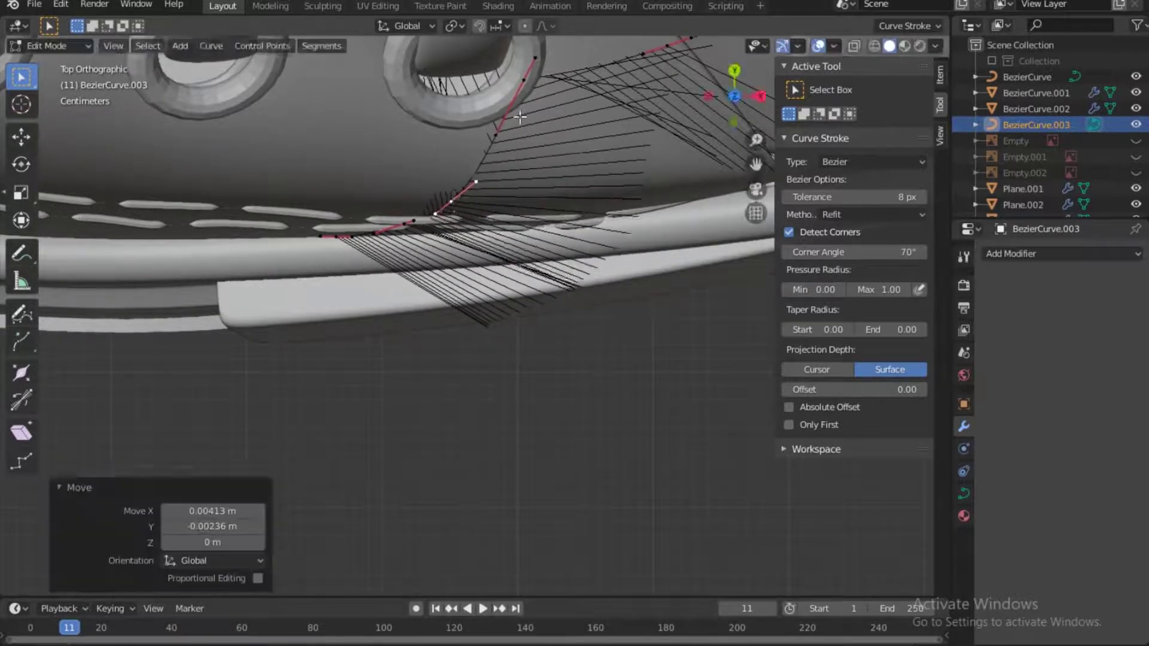
Nudge the two selected seam curve points near the upper stitch row to refine the bend.
middle_drag(520, 117, 518, 37)
key(g)
click(470, 239)
key(g)
click(462, 251)
Move individual seam curve points closer to the shoe's surface, checking their depth from angled views.
middle_drag(732, 99, 654, 171)
click(449, 190)
key(g)
click(440, 190)
click(322, 123)
key(g)
click(315, 125)
mouse_move(719, 100)
mouse_down()
mouse_move(584, 64)
mouse_move(731, 98)
mouse_move(718, 101)
mouse_up()
key(g)
click(717, 96)
Reposition the curve's out-of-line control points in top view so the path follows the shoe surface.
middle_drag(367, 289, 252, 190)
key(KP_7)
key(KP_7)
click(363, 331)
key(g)
click(379, 326)
key(g)
click(383, 326)
mouse_move(383, 326)
middle_down()
mouse_move(382, 290)
mouse_move(386, 317)
middle_up()
click(385, 418)
key(g)
click(386, 418)
Fine-tune the curve points where the new seam crosses the two existing stitch rows.
drag(432, 279, 429, 282)
drag(469, 238, 465, 235)
middle_drag(466, 235, 539, 251)
drag(385, 298, 383, 300)
drag(365, 339, 365, 338)
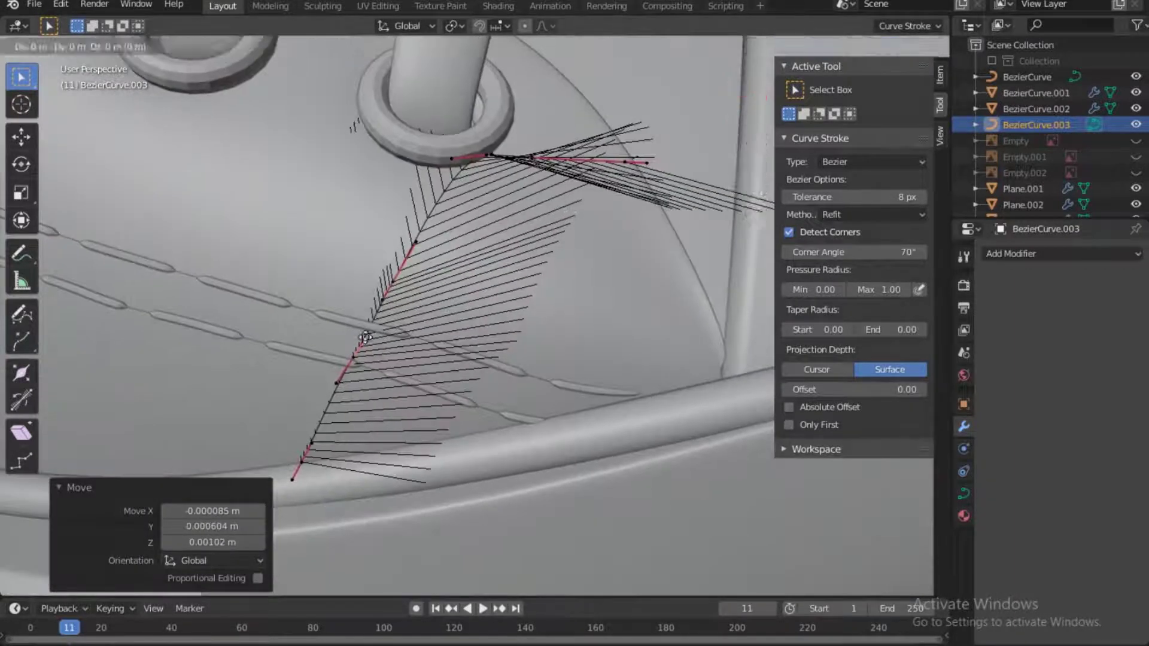
middle_drag(366, 333, 371, 350)
Subdivide the whole curve with 10 cuts and turn it into a mesh with a Skin modifier.
key(a)
right_click(442, 250)
click(442, 249)
key(KP_1)
click(228, 579)
text(10)
key(Return)
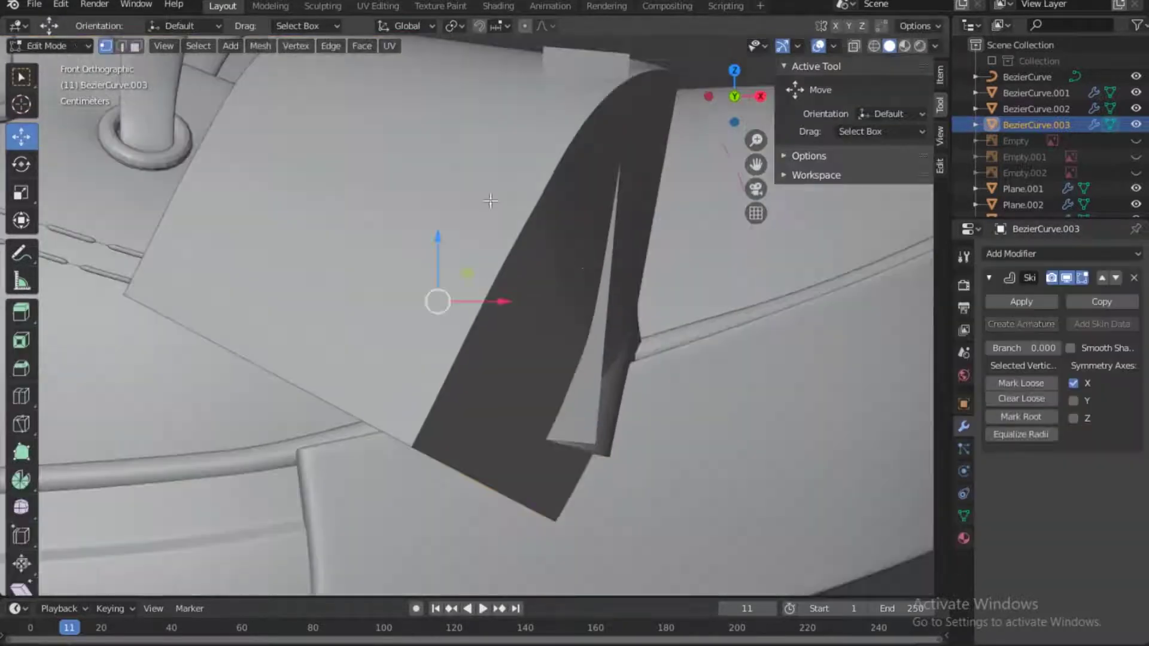
Shrink the new seam's skin thickness to a scale of 0.012 so it matches the existing stitches.
key(s)
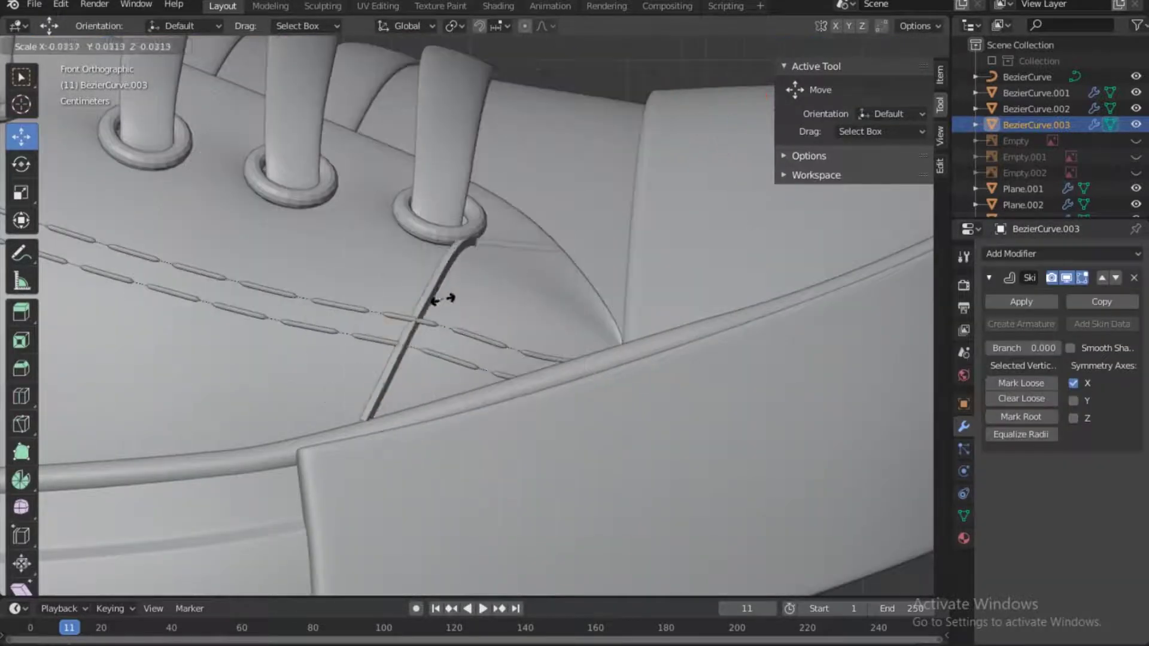
click(438, 300)
scroll(393, 386, up, 5)
key(ctrl+a)
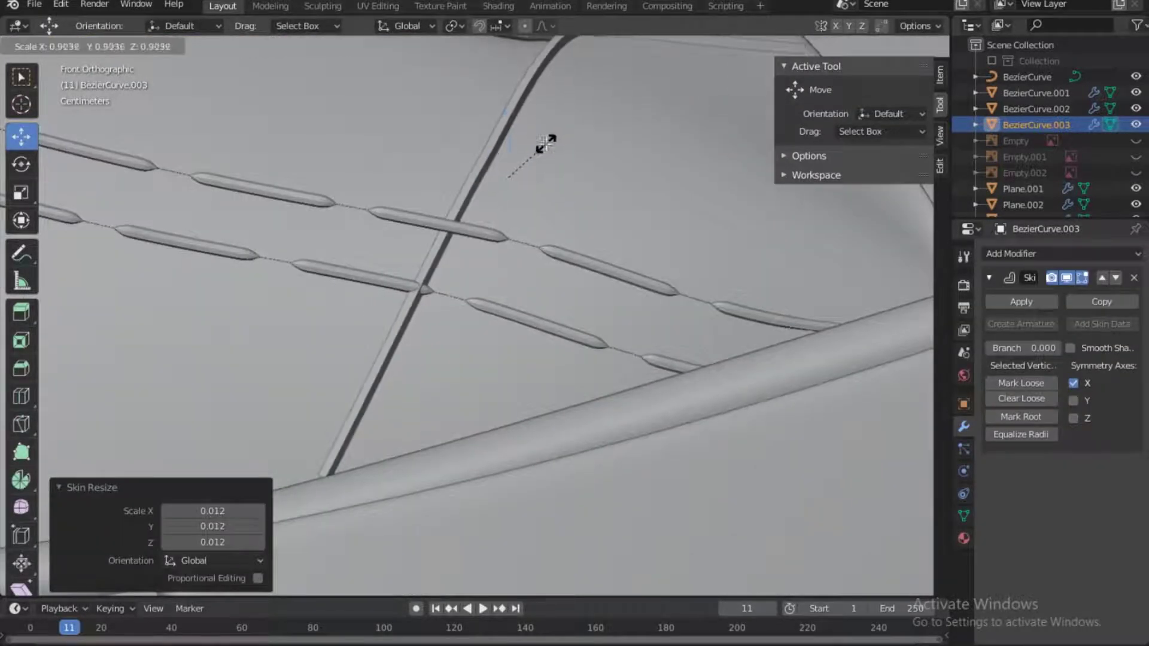
right_click(546, 144)
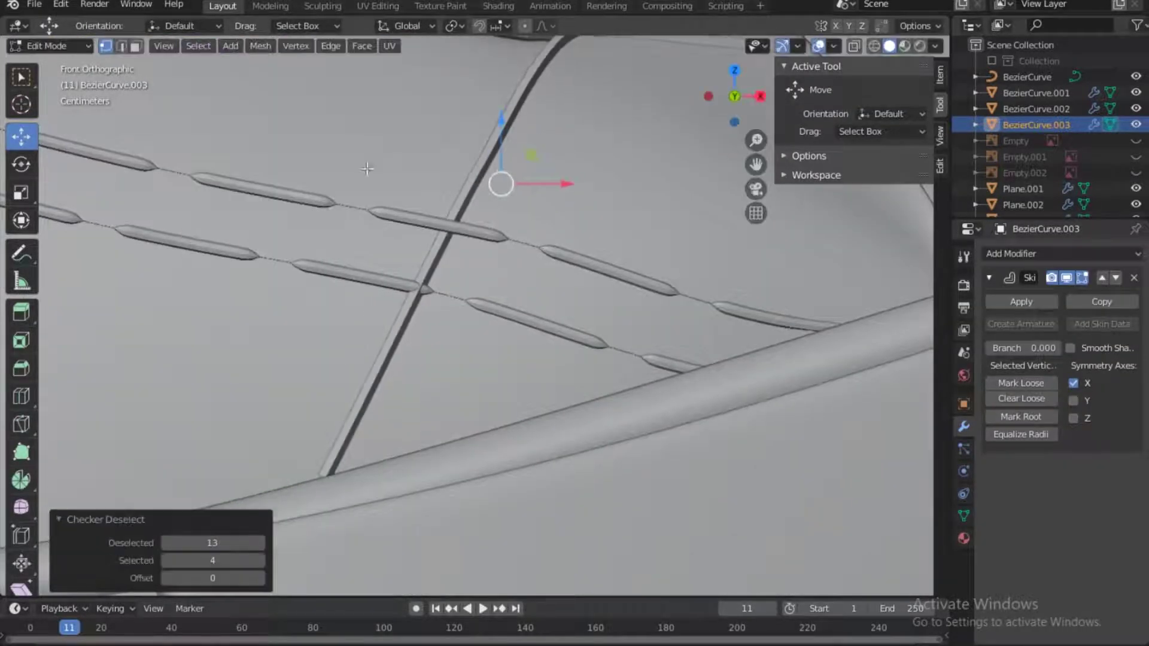
Checker-deselect the seam's vertices in groups with 4 selected, and shrink the selected skin to 0.069 to form stitch gaps.
key(alt+z)
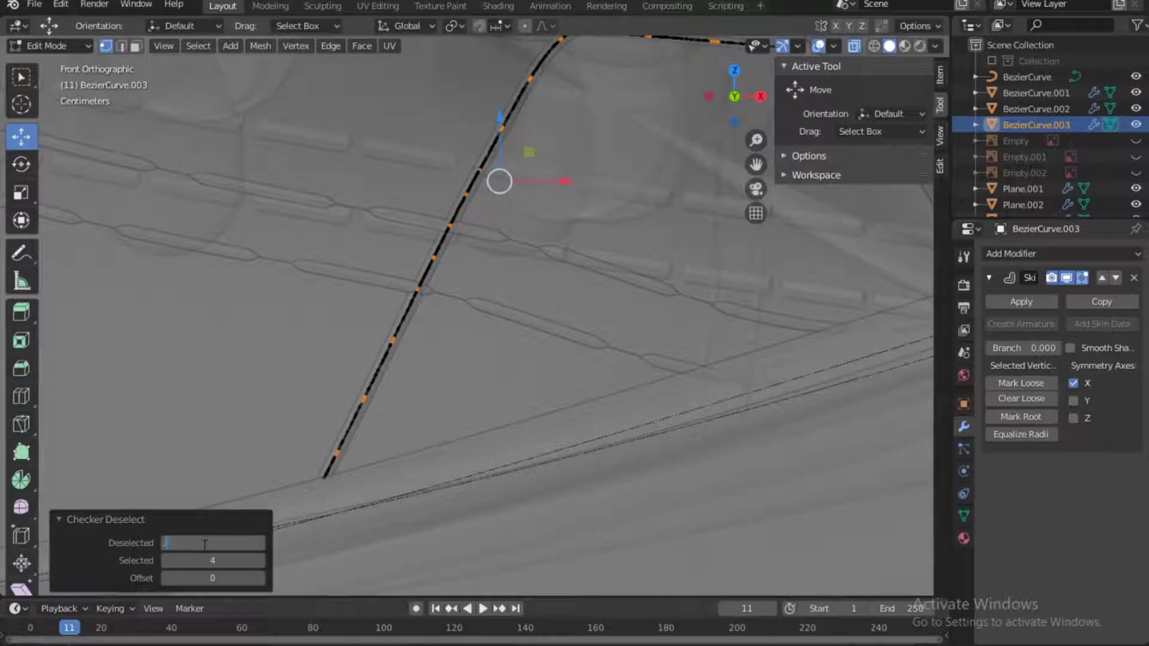
key(ctrl+a)
click(483, 178)
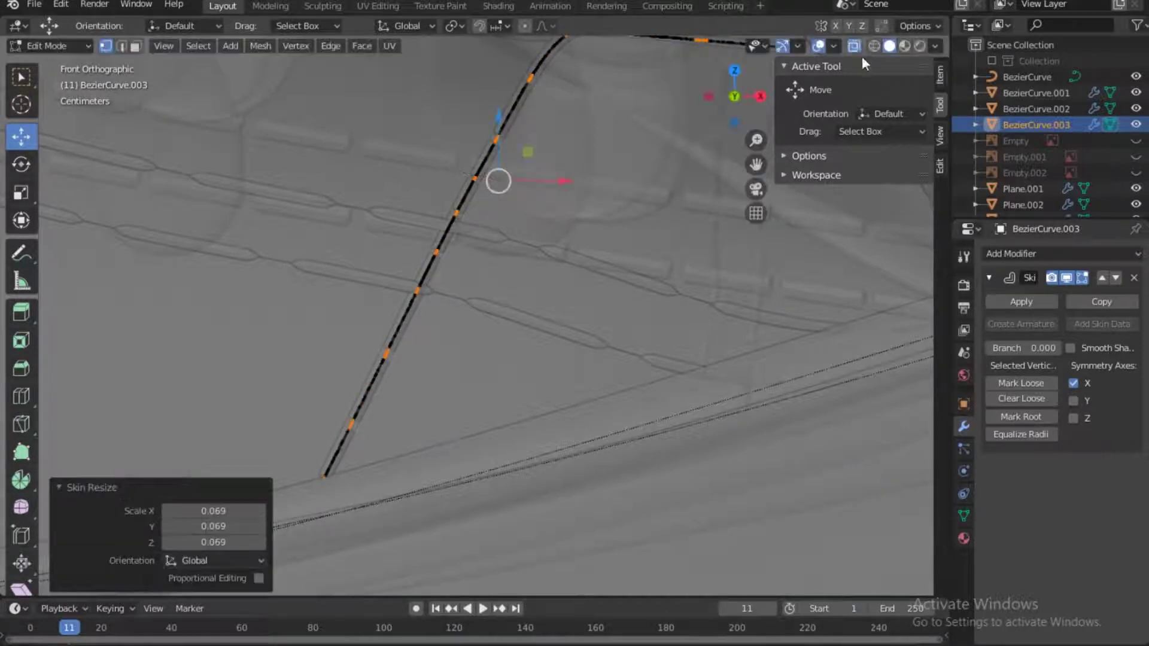
click(857, 48)
Add a Subdivision Surface modifier to the new stitch seam and leave Edit Mode.
scroll(898, 203, down, 2)
click(1059, 257)
click(829, 511)
key(Tab)
click(516, 210)
middle_drag(652, 213, 512, 229)
click(511, 232)
Apply the seam's Skin modifier and pull the stitches toward the shoe surface with Snake Hook in Sculpt Mode.
click(53, 46)
click(50, 101)
click(1020, 301)
drag(498, 243, 476, 268)
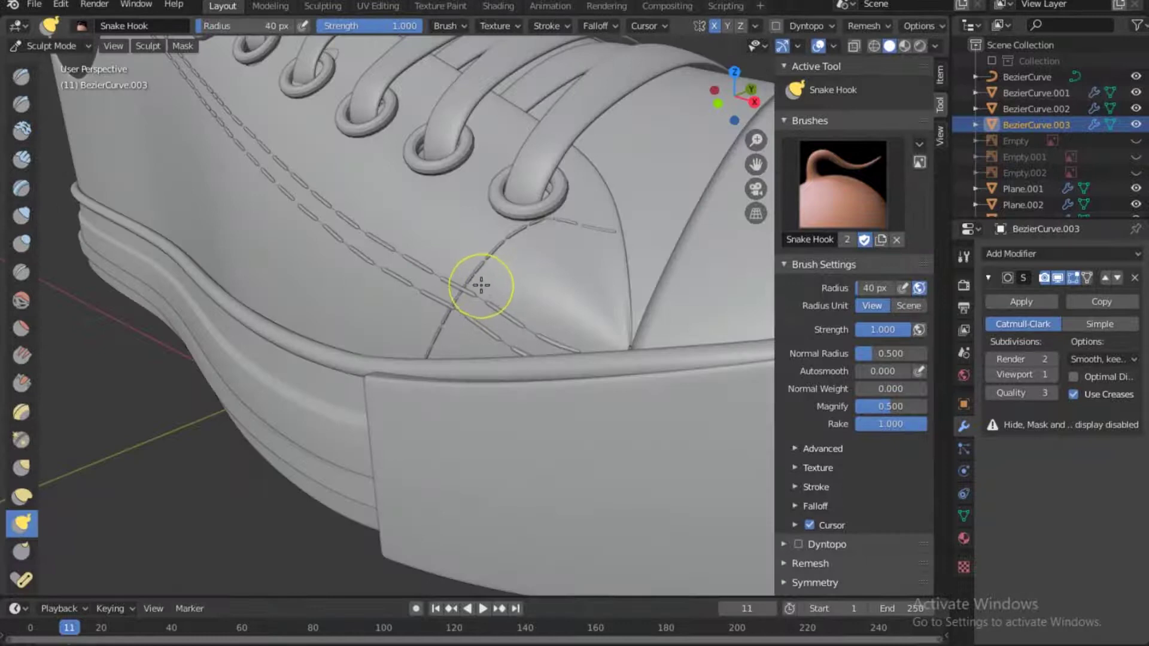
Duplicate the stitch row in Edit Mode and offset the copy along X and Z as a second parallel row.
key(Tab)
key(shift+d)
right_click(544, 252)
key(g)
key(x)
click(565, 264)
key(g)
key(z)
click(542, 288)
key(g)
key(x)
click(532, 285)
Fine-tune the duplicated stitch row's position toward the toe, keeping it parallel to the original.
drag(538, 280, 530, 284)
drag(503, 230, 503, 238)
drag(535, 284, 528, 287)
drag(500, 237, 498, 245)
click(501, 243)
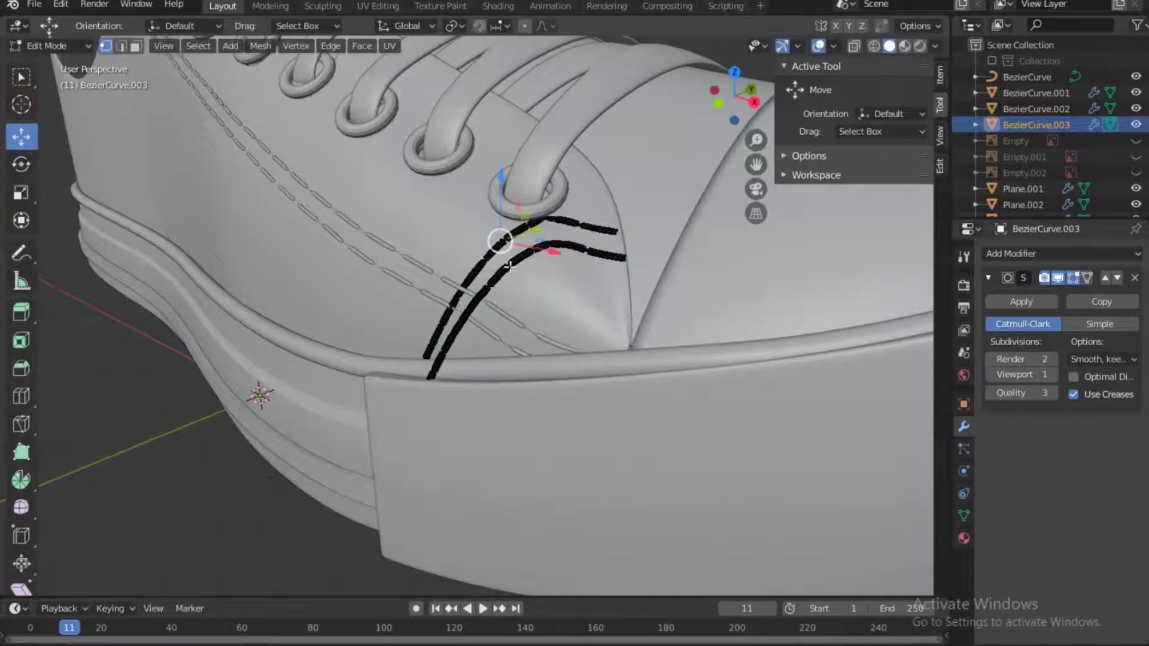
Return to Sculpt Mode and fit the duplicated stitch row to the shoe surface with Snake Hook, checking several angles.
key(Tab)
middle_drag(513, 267, 555, 229)
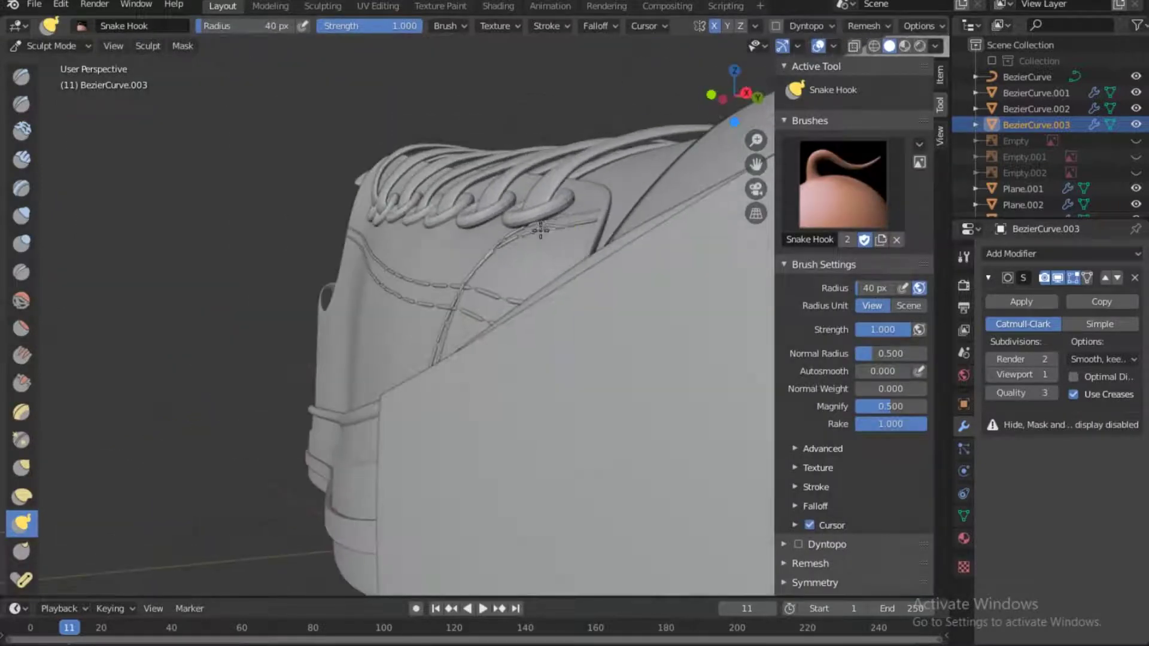
middle_drag(603, 168, 513, 252)
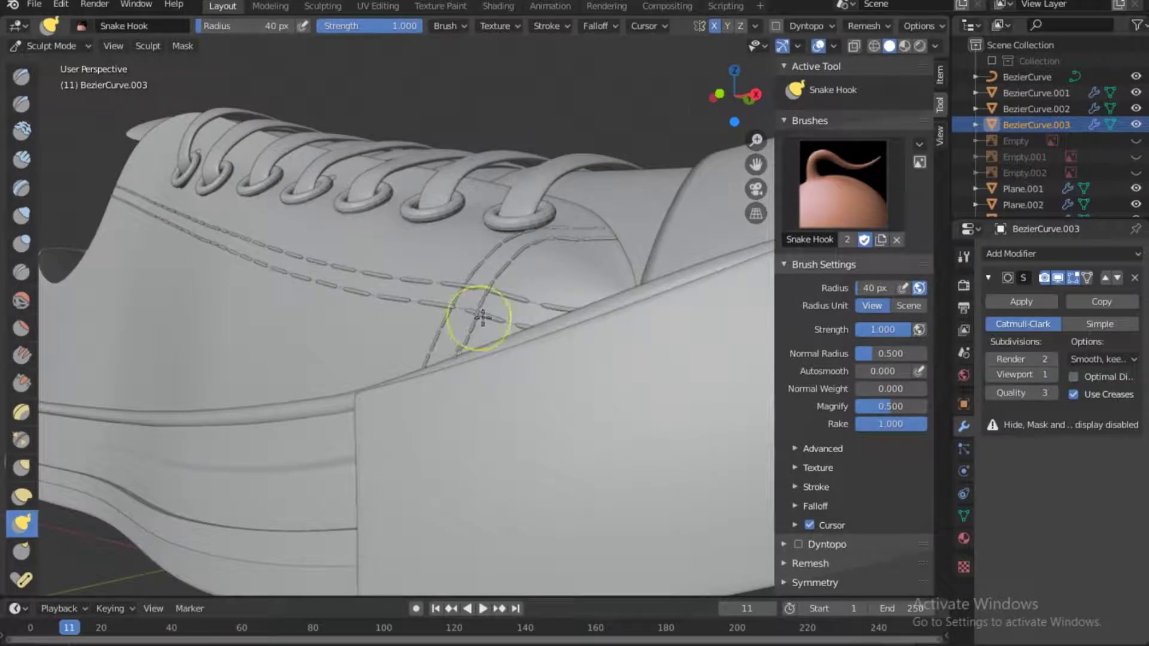
middle_drag(483, 318, 615, 137)
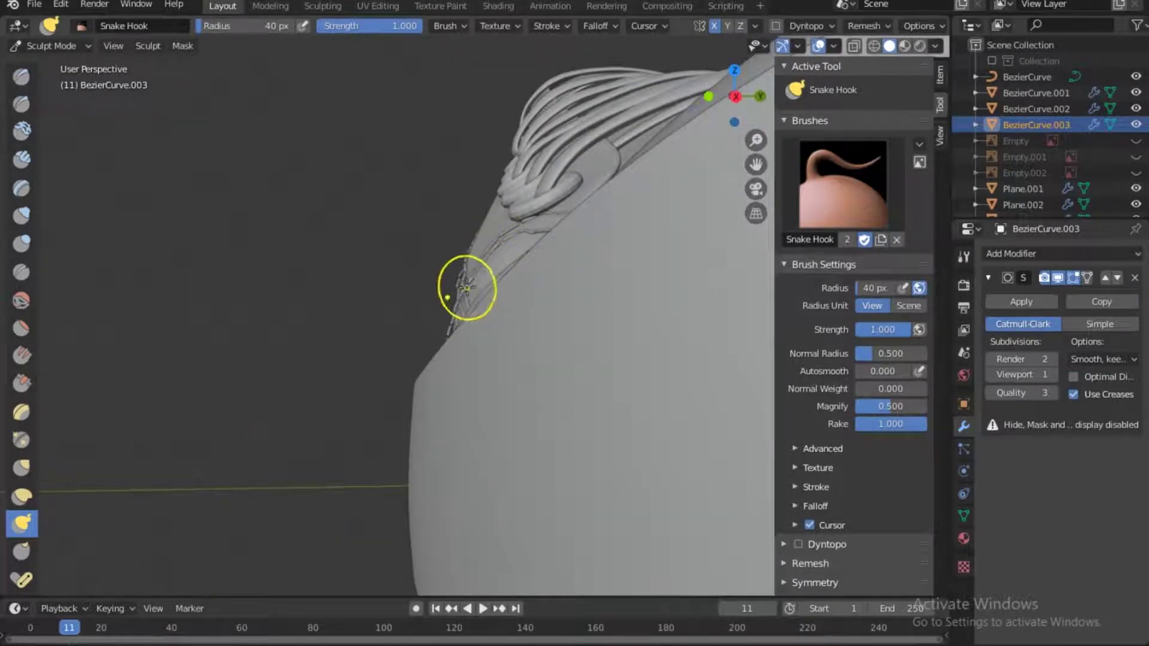
middle_drag(690, 101, 614, 138)
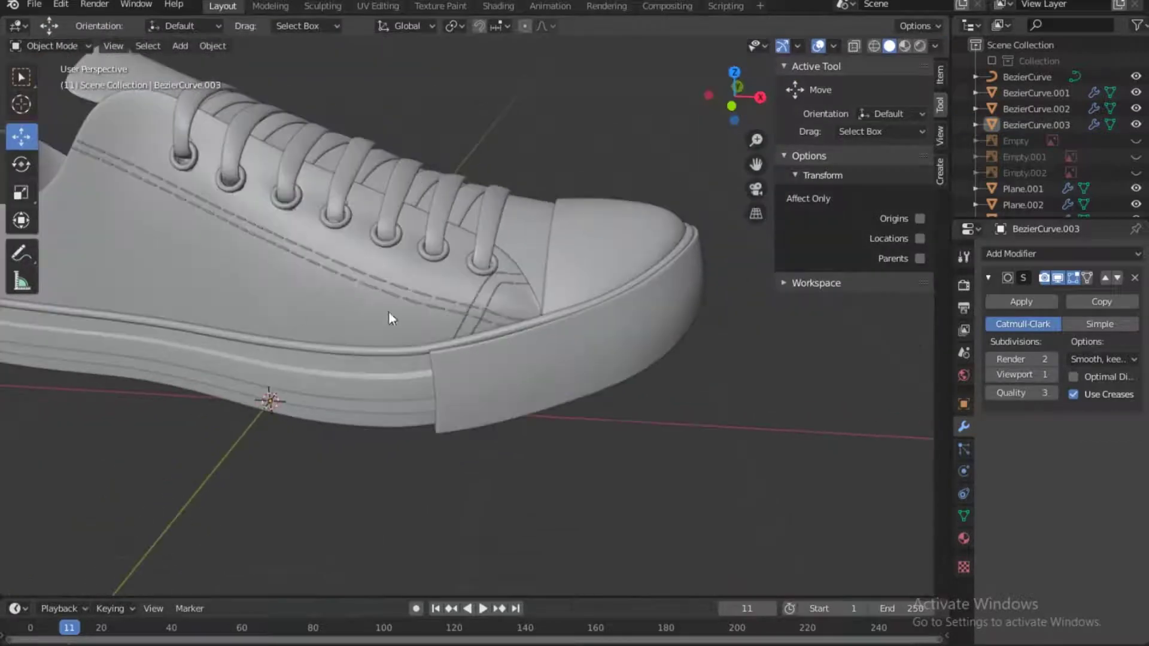
Isolate the shoe's upper in back view by hiding every other object.
drag(713, 93, 916, 90)
mouse_move(715, 96)
mouse_down()
mouse_move(754, 75)
mouse_move(716, 90)
mouse_up()
scroll(601, 317, down, 1)
alt+middle_drag(550, 350, 677, 272)
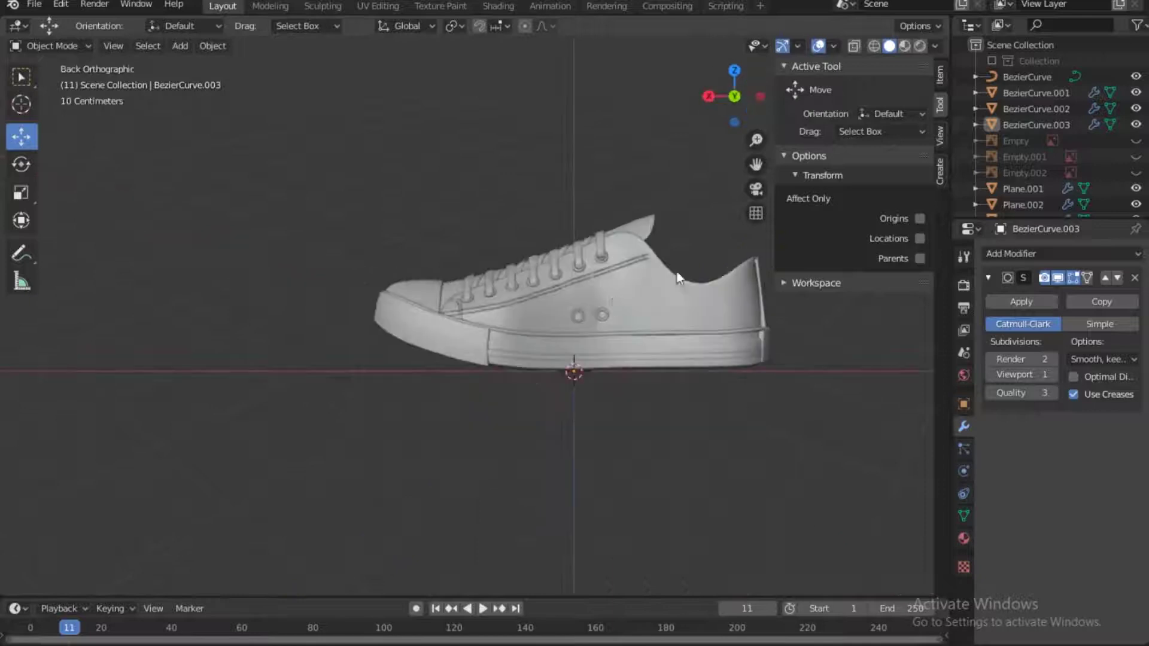
scroll(446, 308, up, 4)
click(401, 262)
key(Tab)
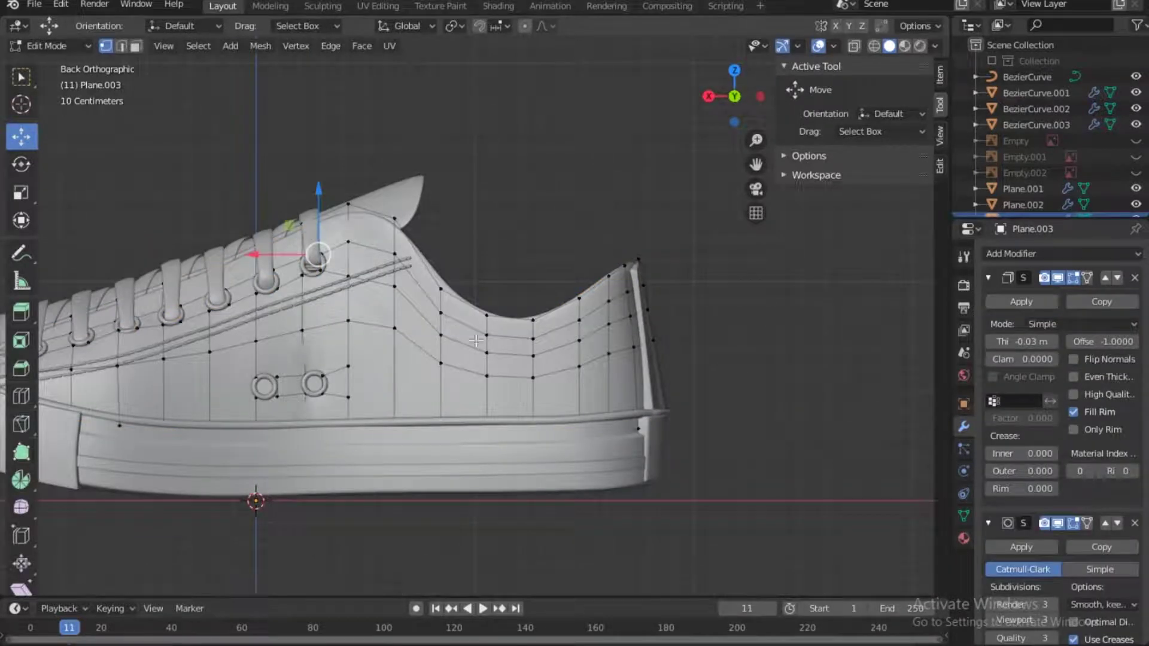
shift+middle_drag(374, 279, 538, 272)
key(Tab)
key(ctrl+i)
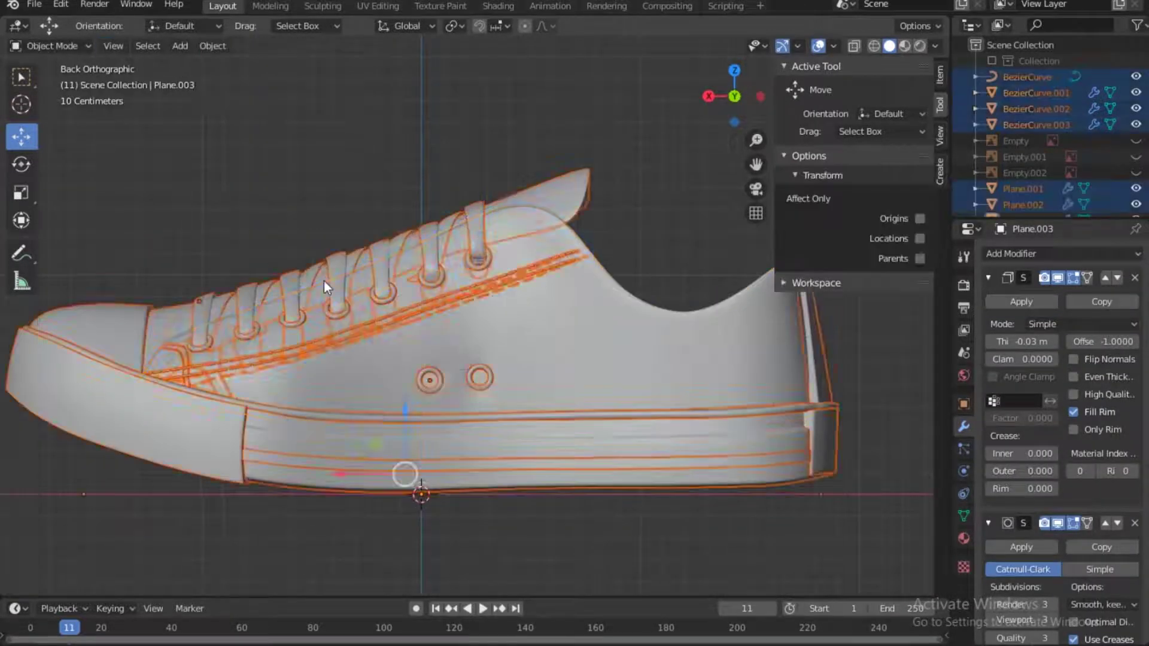
key(h)
scroll(537, 218, up, 1)
shift+middle_drag(537, 218, 494, 284)
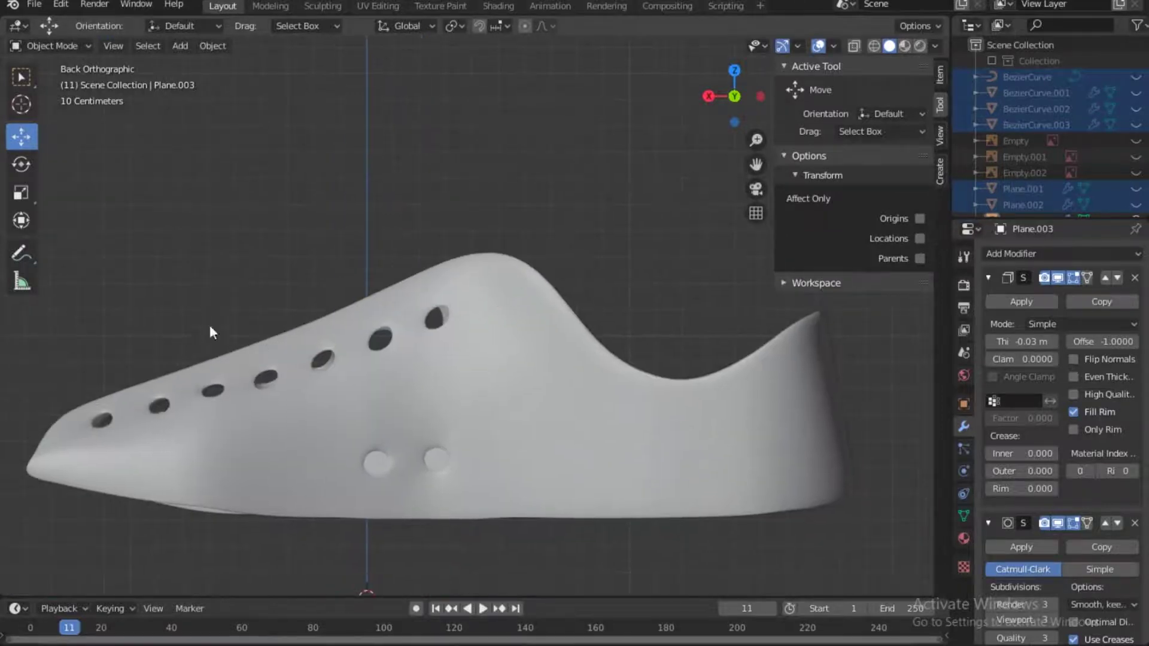
Add a Bezier curve and draw it along the upper's edge from the toe tip to the front collar peak.
key(shift+a)
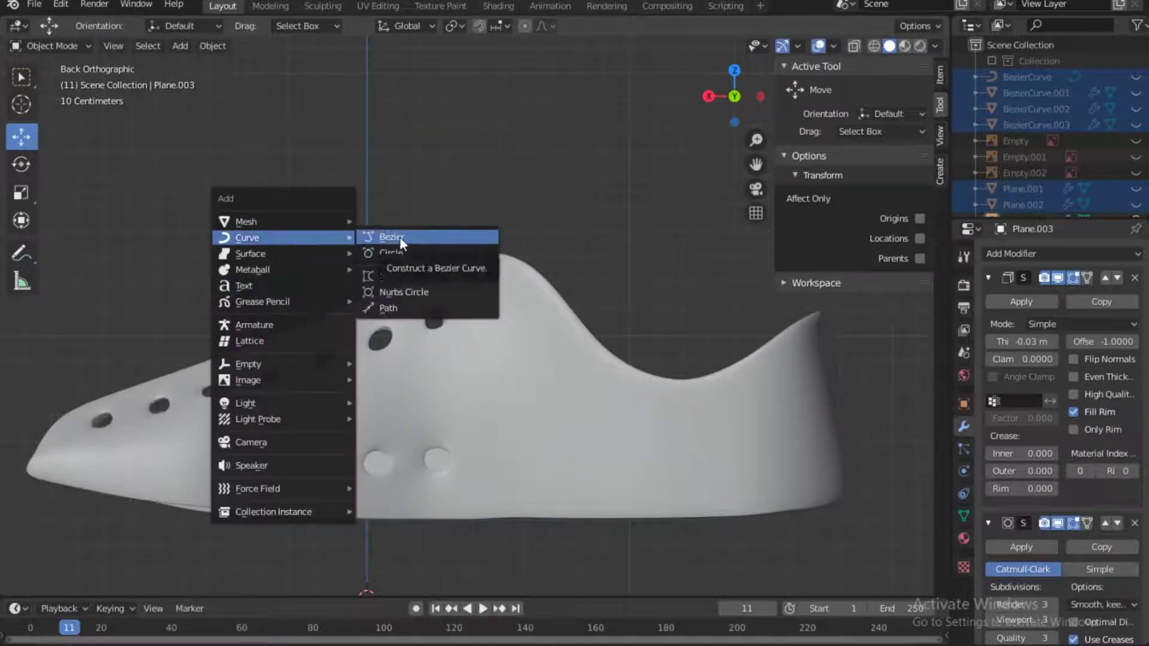
click(377, 239)
key(Tab)
click(22, 313)
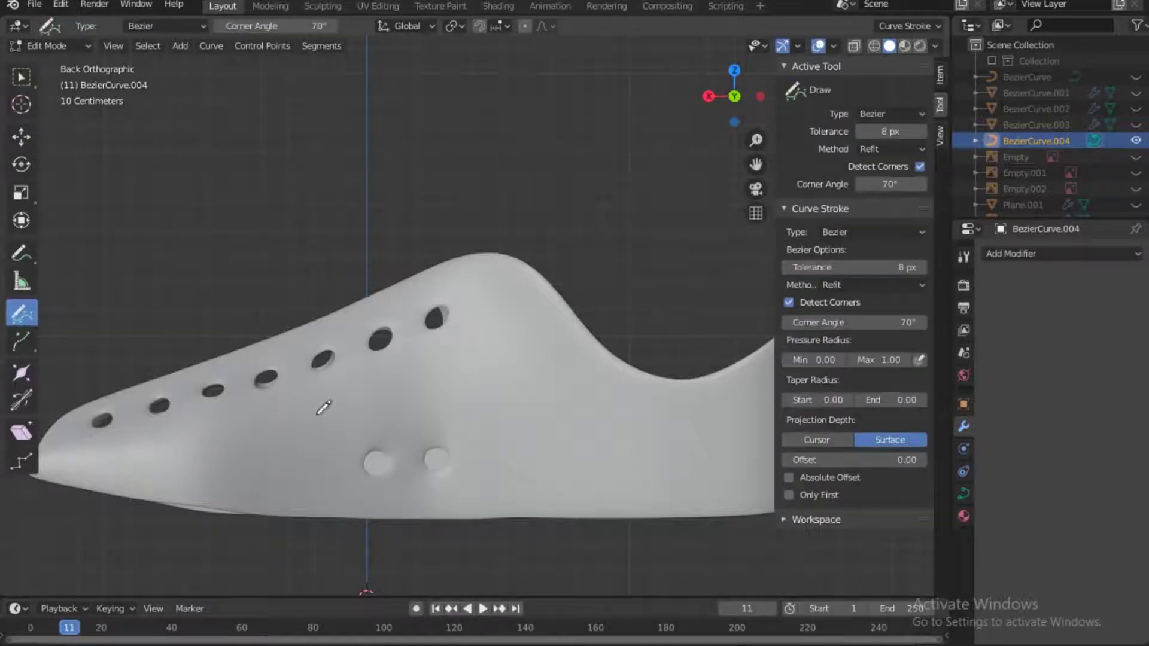
shift+middle_drag(122, 434, 231, 348)
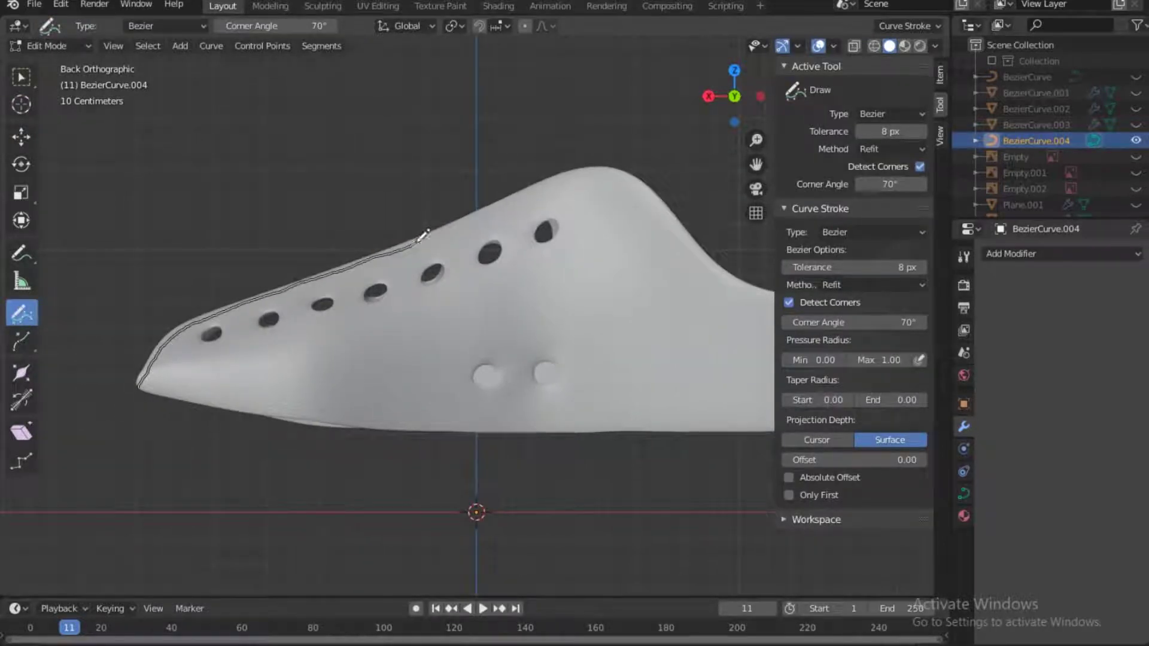
drag(623, 165, 623, 164)
Draw a second curve stroke along the collar edge from the front peak to the heel.
shift+middle_drag(624, 164, 283, 125)
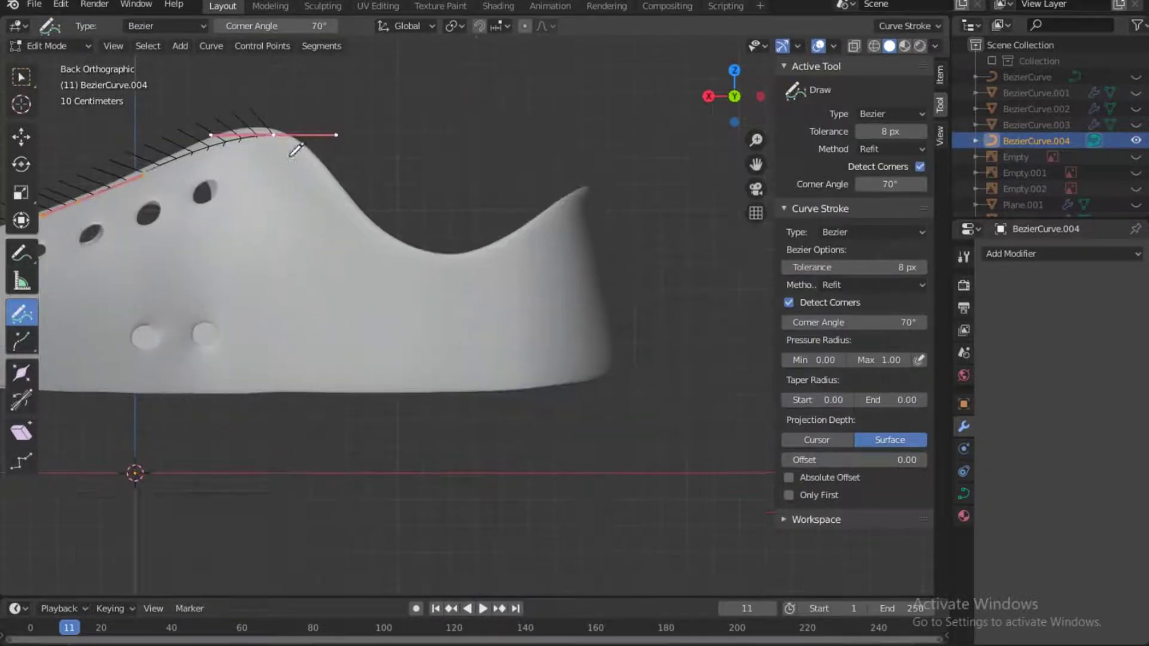
drag(580, 193, 586, 190)
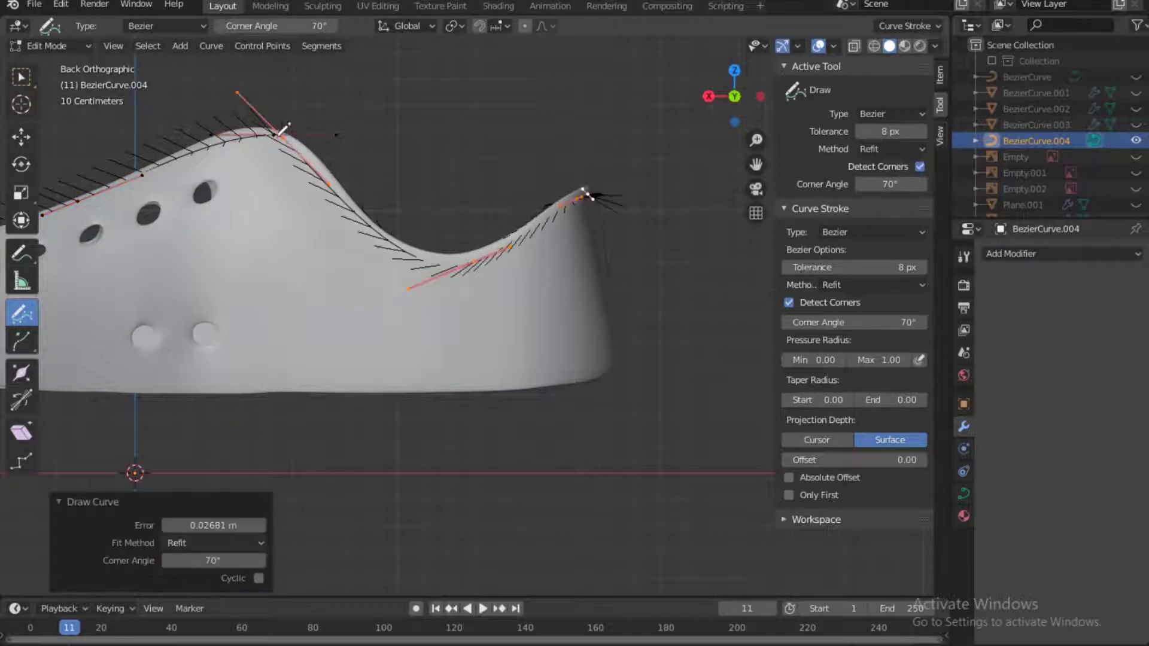
Connect the two curve strokes at the collar's front peak and adjust a control point there.
key(w)
key(f)
click(287, 146)
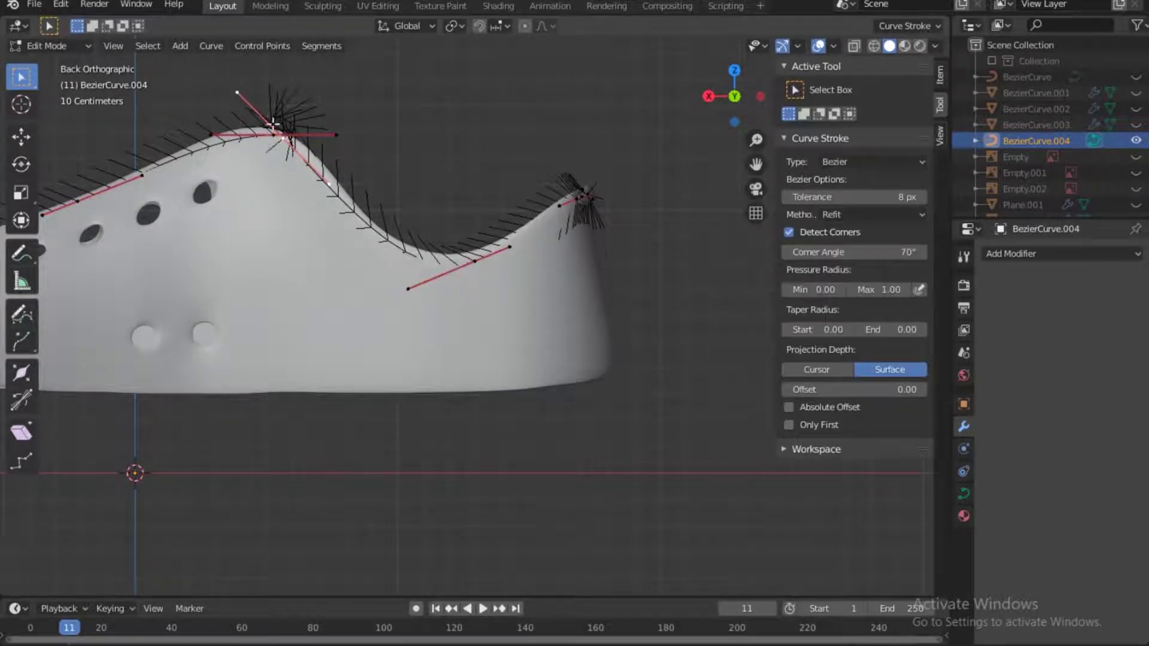
key(g)
click(337, 198)
Move the curve point near the front peak onto the upper's edge, adjusting it from different angles.
drag(734, 99, 612, 157)
key(g)
click(129, 171)
drag(735, 96, 815, 92)
key(g)
click(134, 185)
click(735, 73)
Reposition the curve's control points along the slope behind the front peak to follow the collar edge.
shift+middle_drag(485, 191, 271, 387)
click(511, 323)
key(g)
click(521, 300)
key(g)
click(497, 292)
drag(719, 126, 542, 163)
key(g)
click(537, 213)
Move the curve points around the collar's dip onto the rim of the upper.
drag(743, 117, 547, 189)
key(g)
click(533, 305)
key(g)
click(483, 418)
key(g)
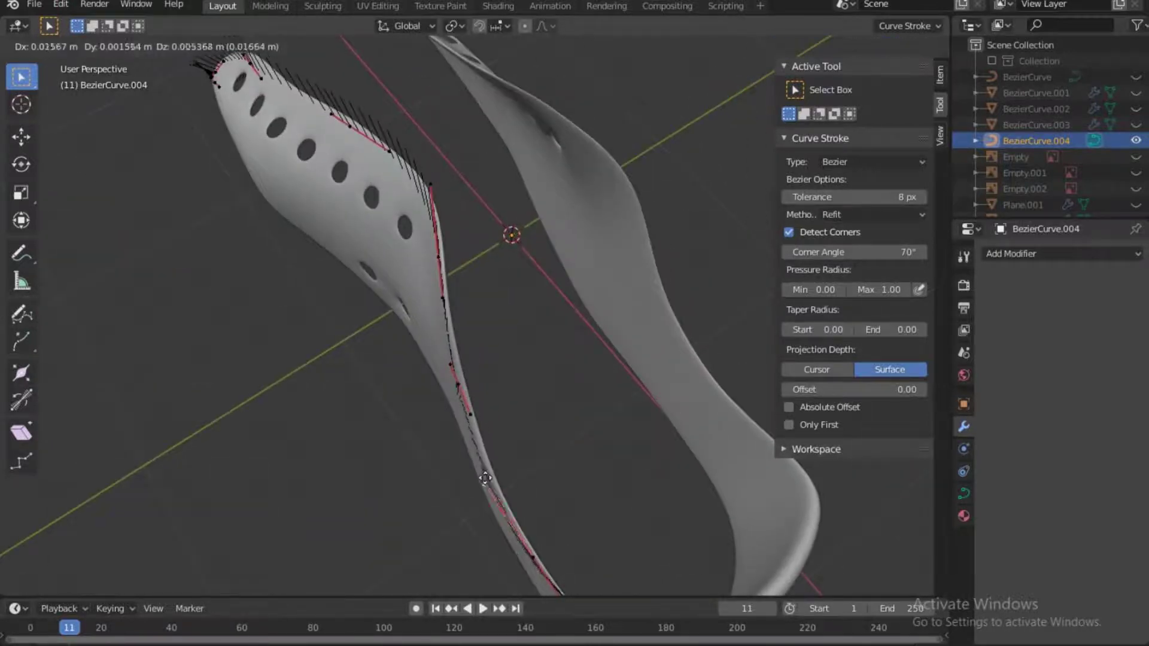
click(485, 478)
Realign the curve points just behind the front peak with the thin collar edge, viewed from above.
middle_drag(485, 478, 641, 321)
key(g)
click(593, 269)
drag(728, 103, 566, 244)
key(g)
click(548, 239)
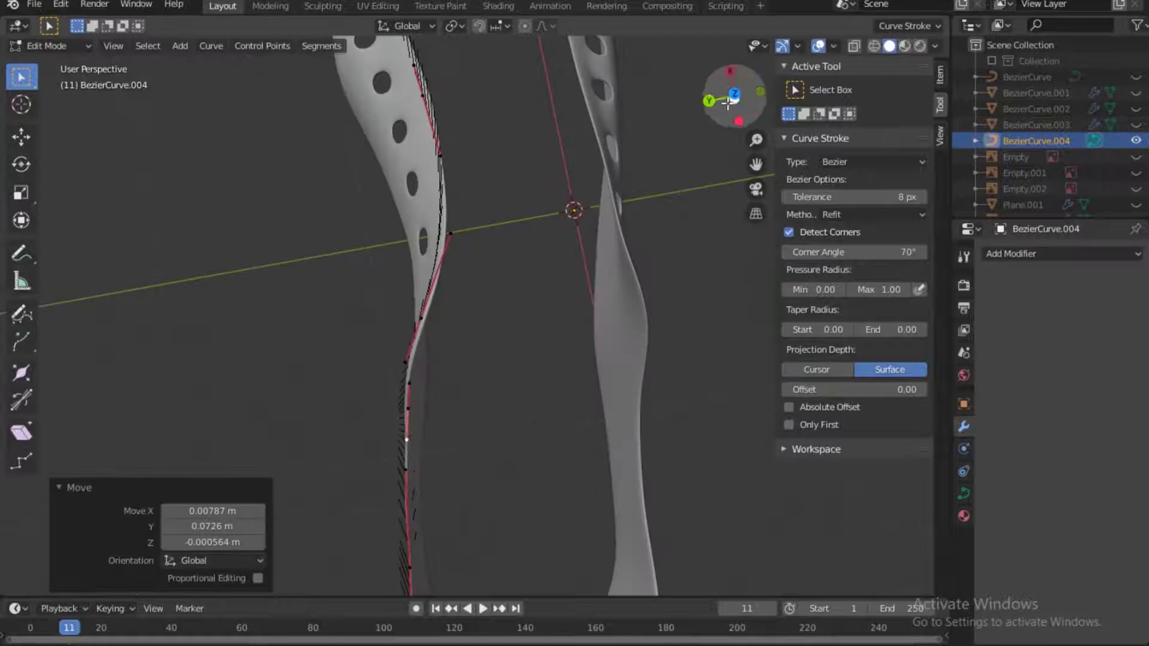
drag(727, 103, 441, 356)
key(g)
click(424, 336)
Adjust the remaining off-edge control points so the curve hugs the upper's rim.
middle_drag(490, 268, 635, 210)
click(552, 217)
key(g)
click(562, 202)
click(688, 262)
key(g)
click(534, 244)
middle_drag(534, 244, 584, 103)
Draw the curve along the opposite side of the upper's edge from the heel around to the toe tip.
click(22, 313)
drag(181, 278, 229, 291)
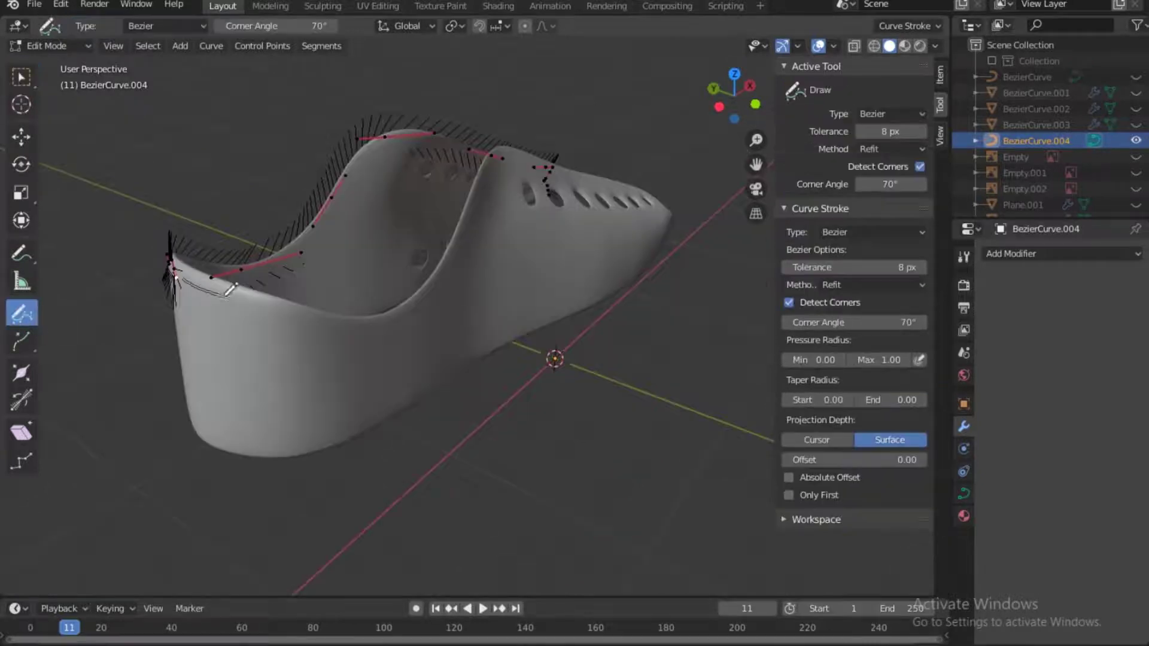
drag(637, 179, 639, 180)
middle_drag(639, 180, 631, 326)
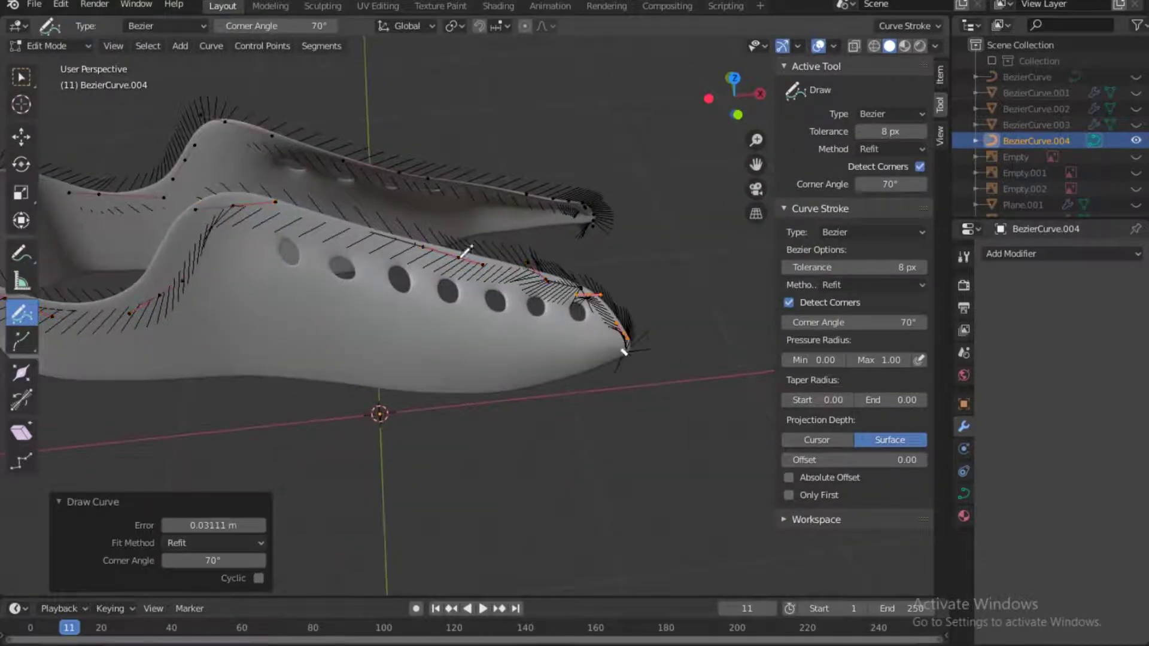
Move the newly drawn curve's off-edge control points and handles onto the upper's rim, checking them from above.
scroll(355, 221, up, 2)
click(21, 77)
mouse_move(120, 251)
middle_down()
mouse_move(225, 360)
mouse_move(215, 311)
middle_up()
key(KP_7)
drag(459, 239, 451, 230)
drag(144, 294, 150, 287)
drag(335, 262, 275, 267)
middle_drag(275, 267, 533, 174)
drag(621, 335, 609, 297)
middle_drag(609, 296, 471, 290)
Shift the control points around the toe end and the frontmost eyelets onto the upper's edge.
drag(460, 405, 467, 412)
middle_drag(467, 412, 563, 287)
drag(562, 288, 562, 283)
drag(556, 258, 551, 265)
drag(554, 389, 561, 399)
drag(562, 283, 558, 278)
middle_drag(559, 279, 545, 300)
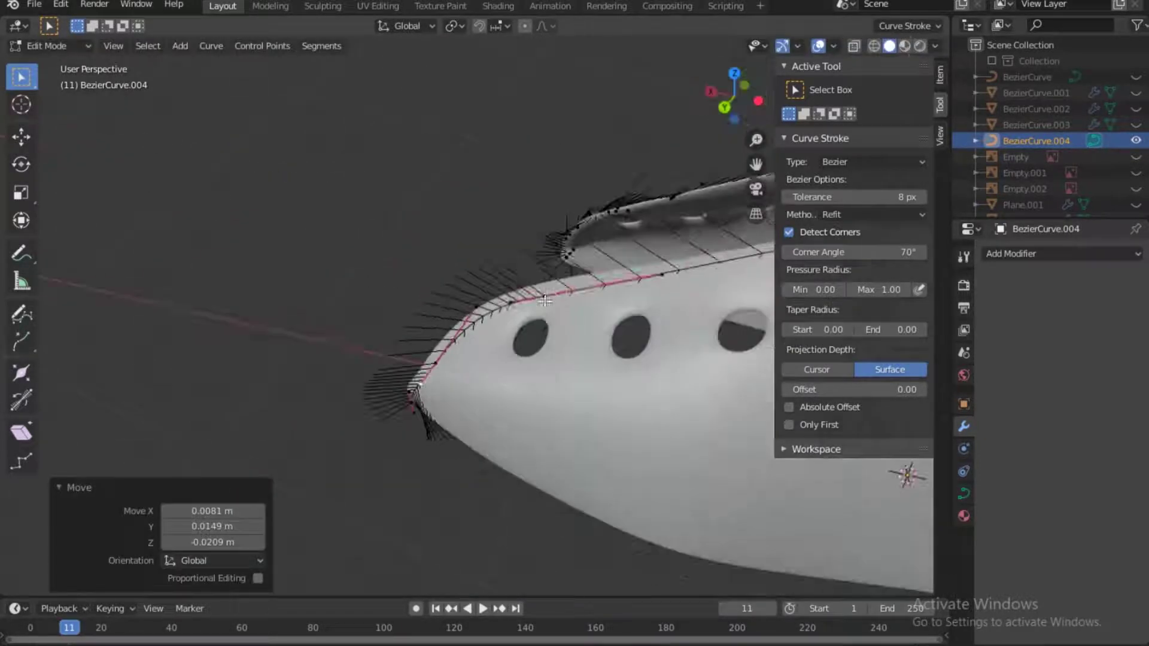
drag(545, 301, 542, 304)
middle_drag(542, 304, 527, 303)
drag(476, 310, 478, 321)
middle_drag(477, 321, 539, 359)
Move the curve point beside the rearmost eyelets of the far side onto the rim in top view.
key(KP_7)
click(395, 182)
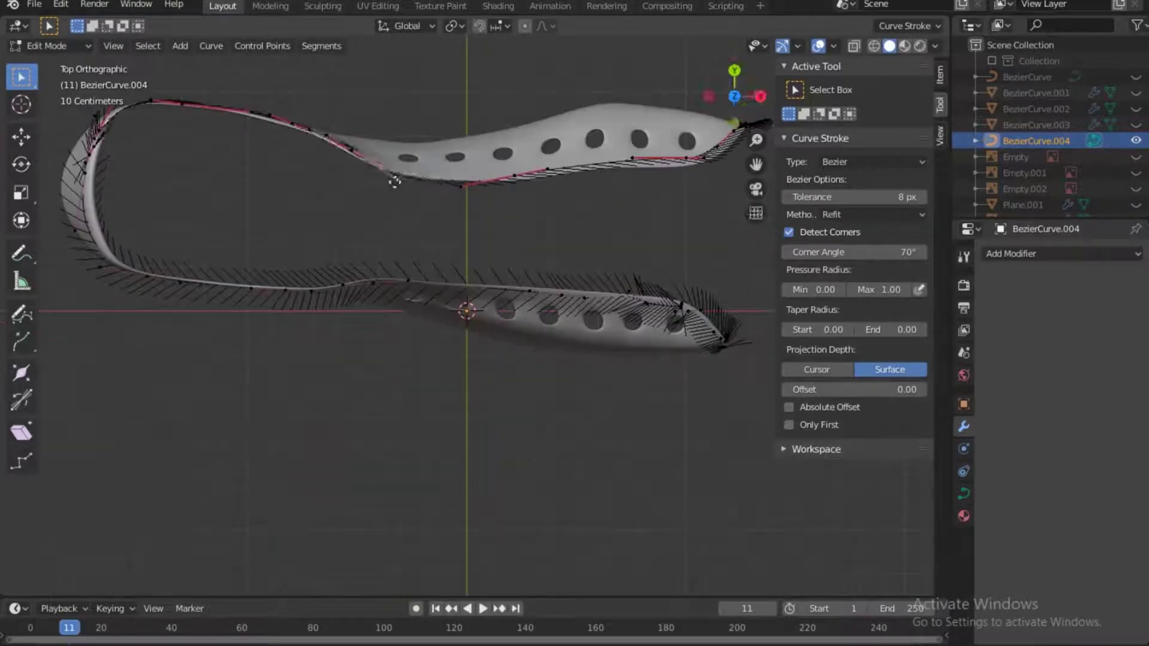
key(g)
click(482, 179)
middle_drag(481, 179, 395, 251)
key(KP_7)
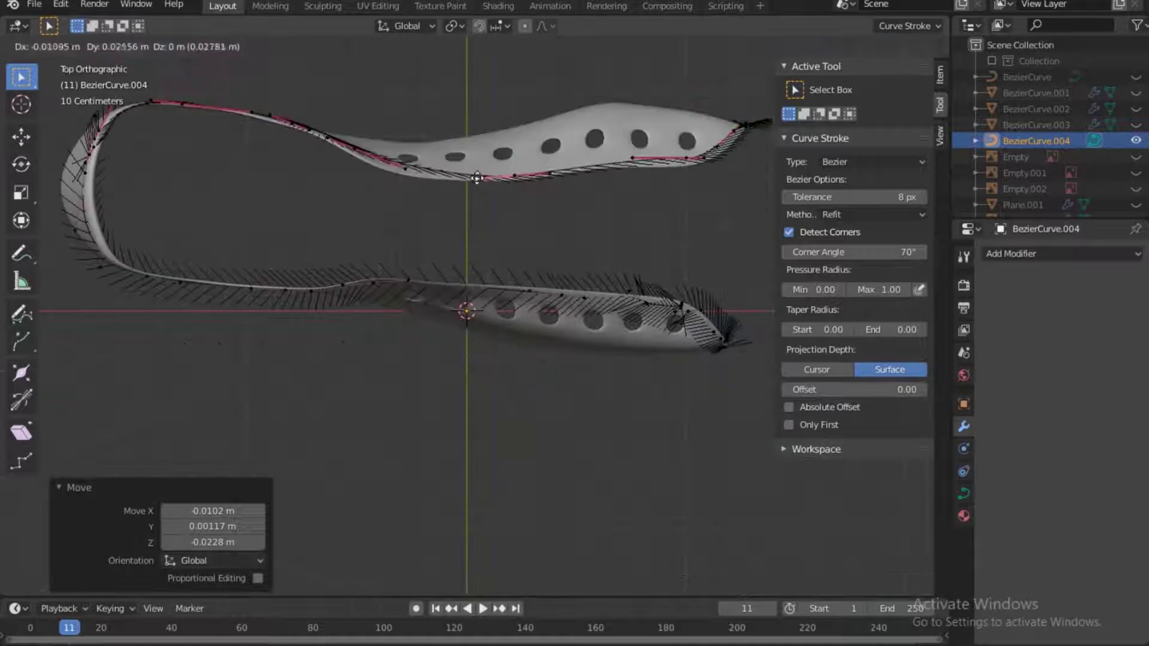
Check the far side's curve from behind and nudge its collar control point into line with the rim from above.
key(grave)
click(525, 186)
scroll(526, 197, up, 2)
shift+middle_drag(772, 356, 682, 344)
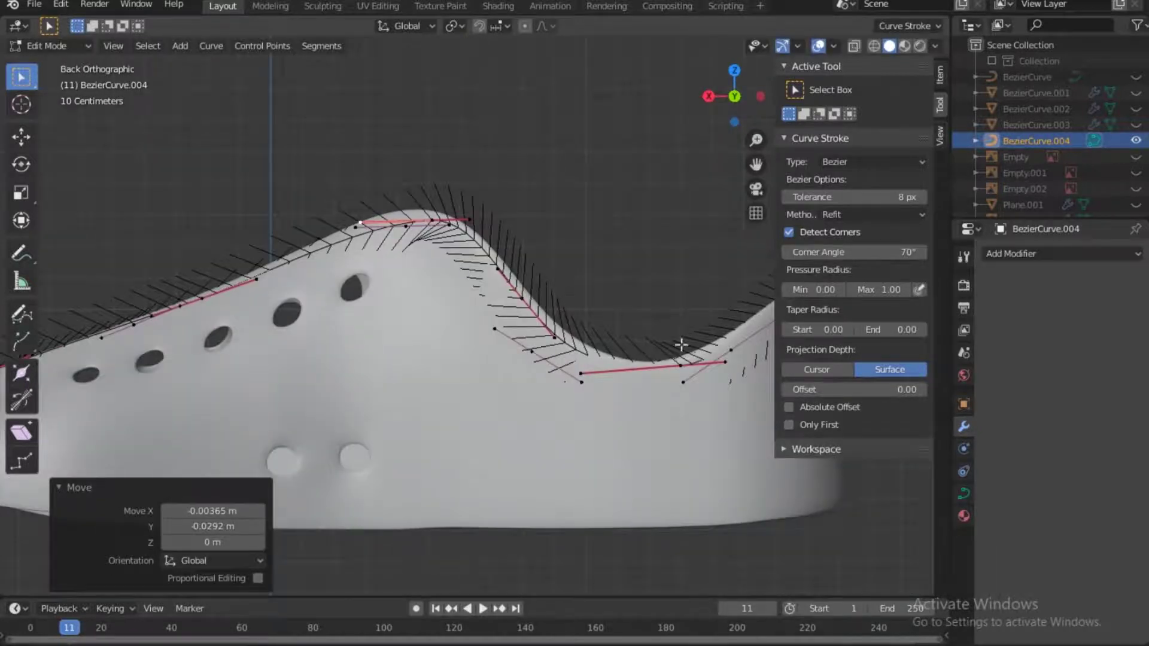
key(KP_7)
shift+middle_drag(290, 96, 474, 411)
click(445, 340)
key(g)
click(441, 336)
middle_drag(684, 149, 368, 321)
click(333, 335)
Use the Move tool to bring the control points at the heel corner onto the back rim.
click(22, 137)
middle_drag(359, 270, 407, 312)
drag(274, 354, 253, 367)
drag(735, 96, 689, 24)
click(421, 278)
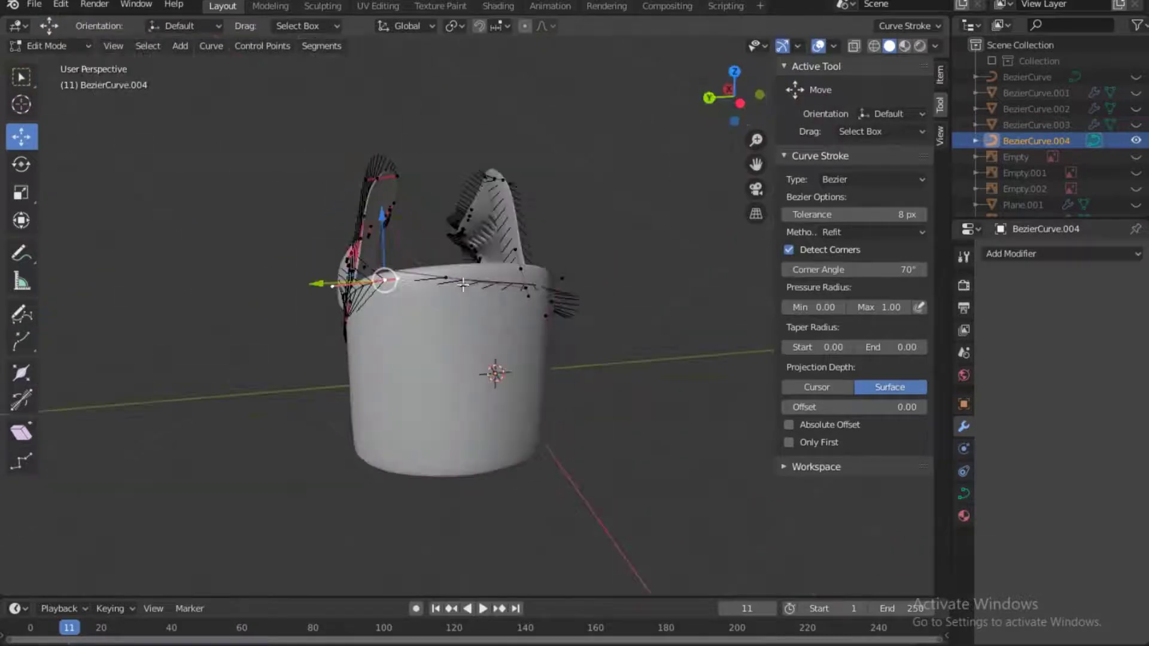
drag(311, 269, 376, 267)
drag(424, 206, 423, 222)
click(397, 279)
Reposition the points and handles around the heel so the curve follows its rounded edge.
middle_drag(395, 265, 503, 228)
scroll(503, 227, up, 4)
drag(526, 201, 497, 175)
click(559, 302)
drag(521, 265, 503, 250)
drag(580, 246, 550, 256)
click(485, 264)
drag(520, 226, 517, 231)
Raise the control point at the middle of the heel onto the back edge of the collar.
middle_drag(613, 333, 730, 109)
click(506, 262)
drag(505, 203, 457, 210)
click(457, 279)
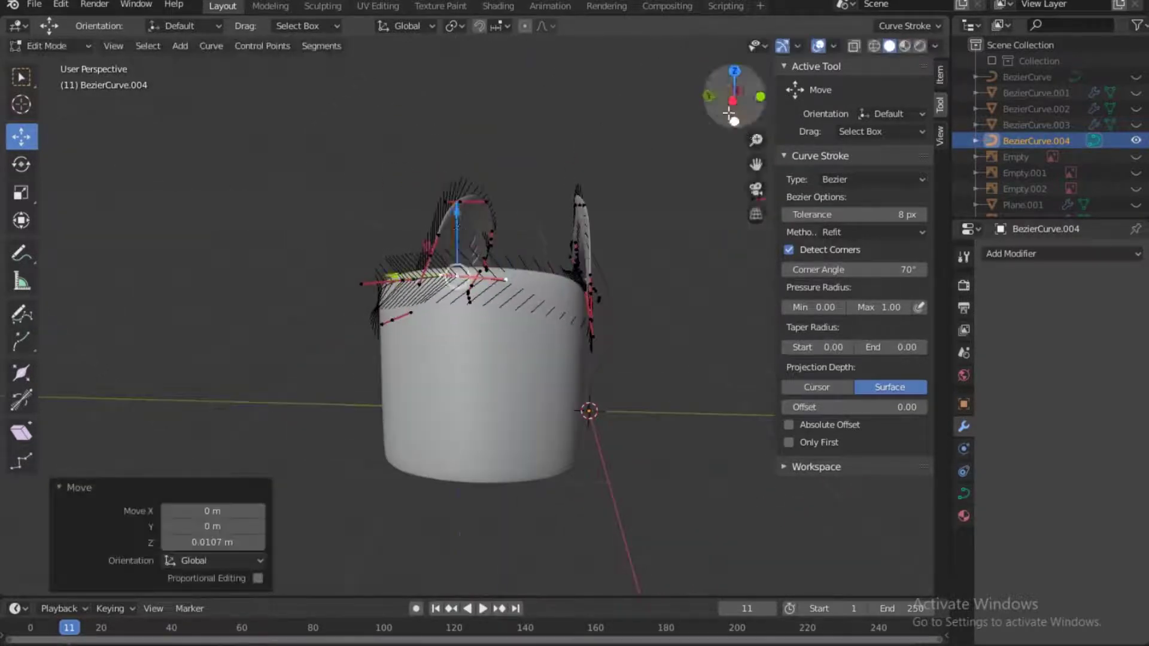
Adjust the remaining heel points and handles from an elevated rear view so the curve stays on the rim.
drag(732, 117, 685, 150)
click(502, 307)
drag(512, 282, 508, 292)
drag(516, 280, 510, 293)
drag(558, 343, 544, 341)
click(642, 492)
drag(734, 115, 682, 123)
drag(520, 503, 517, 505)
click(408, 370)
drag(443, 399, 436, 393)
Align the points between the heel and the collar's dip in height and depth with the rim.
drag(733, 115, 709, 117)
click(363, 258)
drag(416, 250, 410, 251)
click(504, 389)
drag(502, 337, 502, 319)
drag(537, 410, 512, 380)
drag(478, 304, 477, 313)
click(363, 257)
drag(362, 211, 361, 201)
Move the collar points and their handles onto the rim, working from opposite sides of the shoe.
drag(734, 116, 844, 84)
drag(563, 177, 563, 170)
click(618, 262)
drag(619, 261, 641, 275)
drag(734, 96, 826, 99)
click(415, 162)
drag(420, 119, 421, 111)
middle_drag(659, 220, 344, 220)
click(371, 173)
drag(356, 142, 367, 129)
Adjust the heights and sideways positions of the curve points along the collar's curved edge.
middle_drag(428, 135, 373, 159)
drag(260, 224, 253, 226)
middle_drag(419, 210, 288, 204)
middle_drag(628, 263, 629, 243)
click(681, 270)
drag(688, 215, 694, 234)
middle_drag(503, 331, 359, 365)
drag(377, 305, 377, 325)
middle_drag(419, 287, 341, 365)
drag(415, 286, 409, 289)
Fine-tune the points and handles leading up to the front peak so the curve hugs the collar edge.
drag(352, 267, 372, 249)
click(323, 270)
click(288, 319)
drag(341, 292, 342, 291)
drag(319, 329, 329, 289)
click(315, 272)
drag(350, 227, 342, 231)
click(359, 303)
drag(391, 336, 394, 339)
click(294, 325)
drag(283, 282, 284, 285)
Shift the curve points at the front peak and beside the middle eyelets sideways onto the rim.
shift+middle_drag(335, 383, 274, 257)
click(340, 159)
drag(392, 133, 385, 137)
click(488, 446)
drag(535, 412, 529, 417)
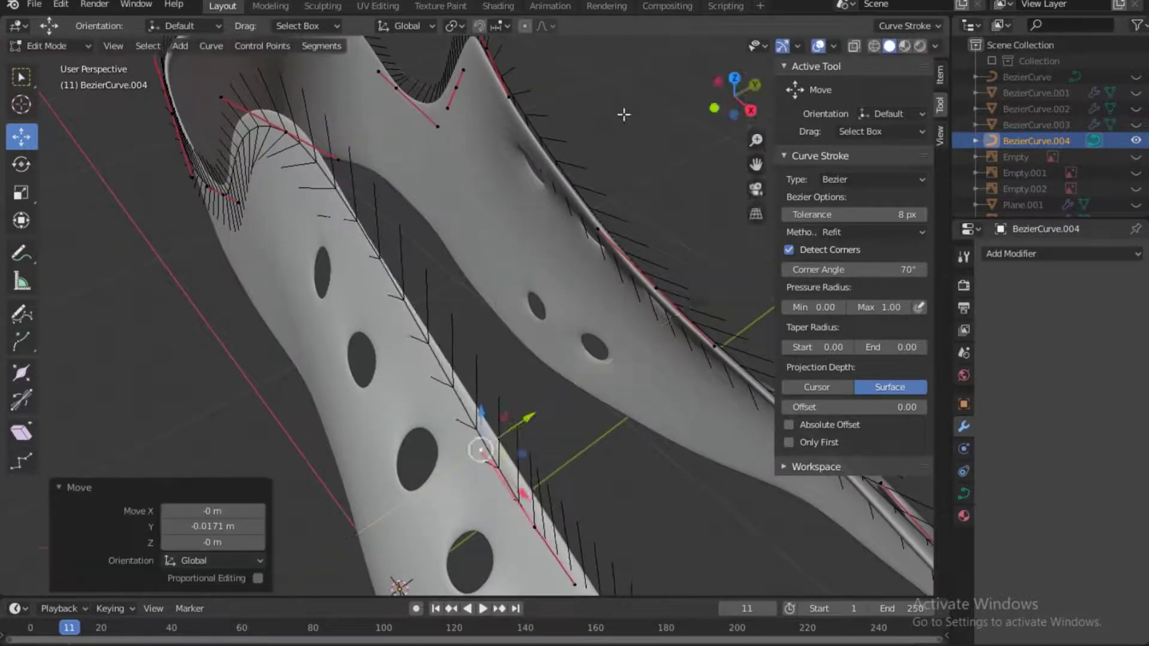
Lower the front peak's handle and slide the points beside the rear eyelets along the upper's edge.
middle_drag(623, 115, 691, 82)
click(289, 159)
drag(285, 101, 294, 141)
drag(313, 190, 315, 188)
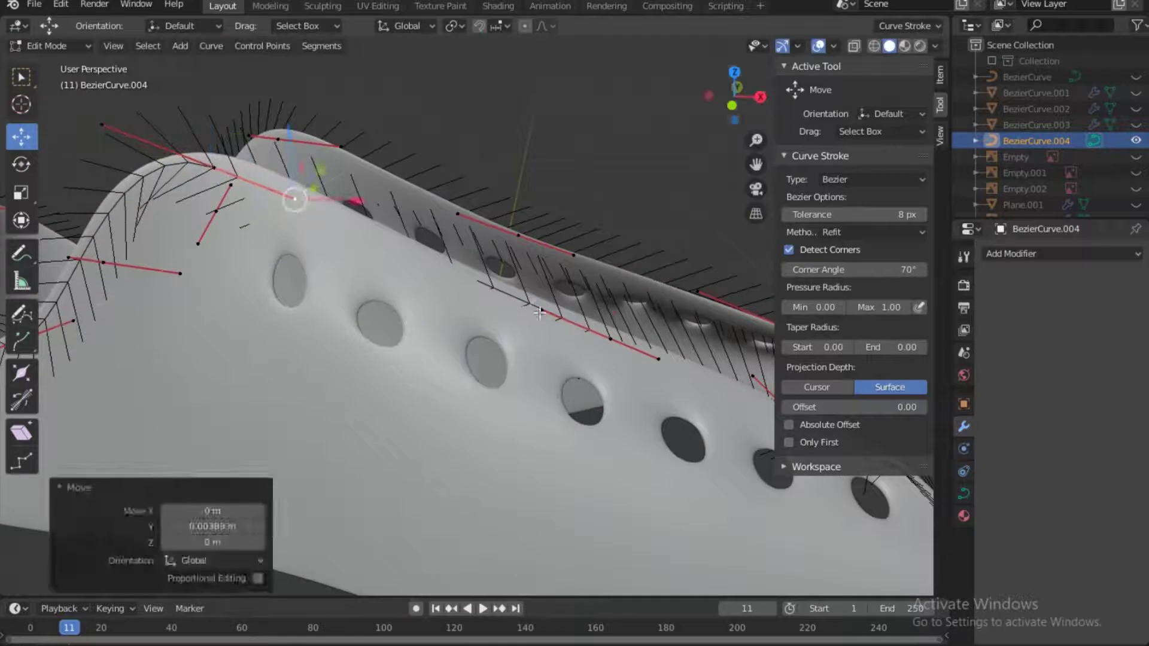
click(539, 312)
middle_drag(539, 313, 463, 331)
click(243, 172)
drag(307, 158, 301, 160)
click(278, 345)
drag(339, 327, 342, 326)
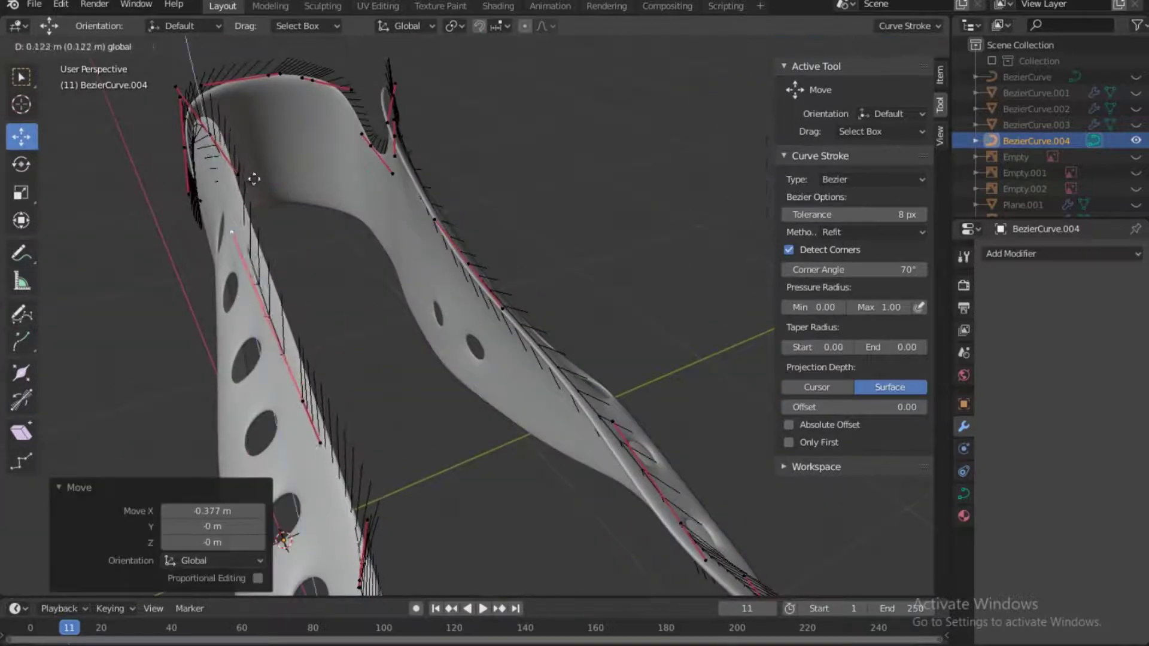
Realign the front peak's points and the points along the eyelet row with the thin rim.
click(209, 135)
drag(267, 128, 261, 132)
click(170, 88)
drag(209, 88, 237, 128)
shift+middle_drag(370, 436, 385, 295)
click(385, 295)
drag(438, 283, 415, 291)
middle_drag(572, 198, 542, 211)
click(306, 367)
drag(351, 356, 360, 355)
Move the bend point above the frontmost eyelet onto the edge and rotate its handles along the rim.
shift+middle_drag(509, 293, 702, 129)
middle_drag(197, 281, 292, 210)
drag(324, 256, 290, 240)
click(342, 290)
drag(375, 280, 340, 311)
click(342, 297)
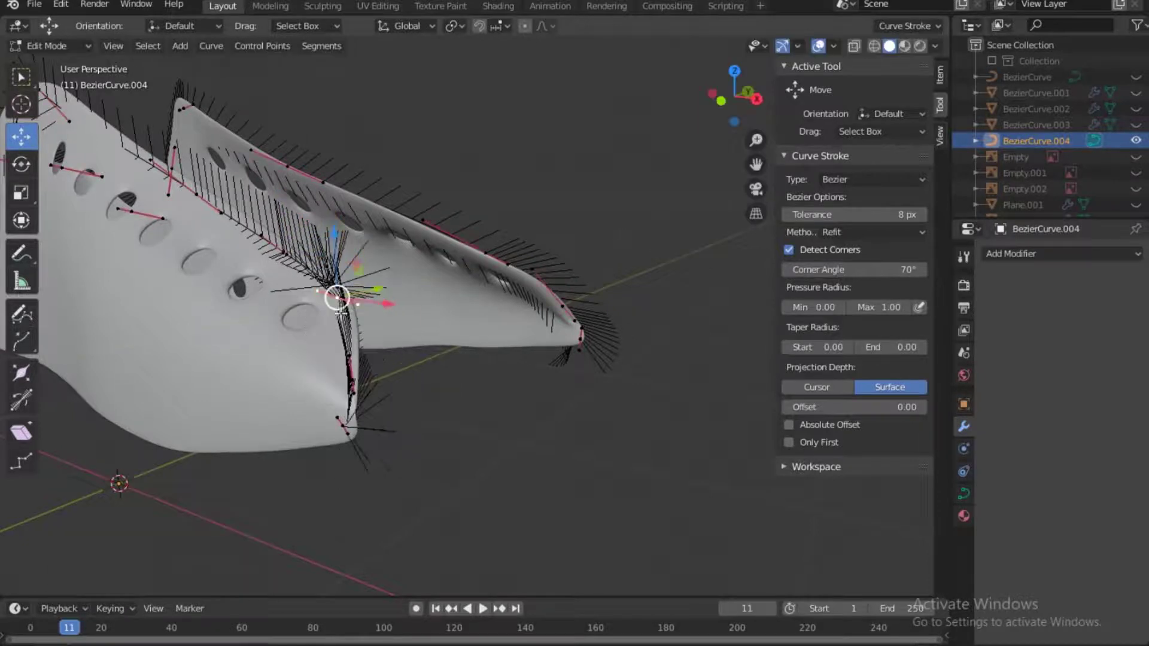
drag(338, 255, 339, 282)
drag(383, 330, 393, 331)
click(21, 164)
drag(339, 266, 383, 319)
Reposition the points between the frontmost eyelet and the toe tip so they follow the front edge.
middle_drag(383, 318, 304, 371)
drag(280, 444, 285, 458)
middle_drag(285, 458, 350, 392)
drag(350, 392, 343, 395)
drag(337, 441, 335, 440)
click(302, 390)
drag(350, 357, 344, 366)
mouse_move(340, 428)
mouse_down()
mouse_move(336, 439)
mouse_move(317, 404)
mouse_move(344, 439)
mouse_up()
Delete the surplus control point on the front edge above the toe tip.
click(300, 385)
click(302, 437)
key(x)
click(337, 451)
Move the rim curve's points beside the frontmost eyelets and towards the toe tip onto the upper's edge.
click(297, 386)
click(262, 340)
drag(310, 312, 306, 316)
drag(281, 364, 295, 378)
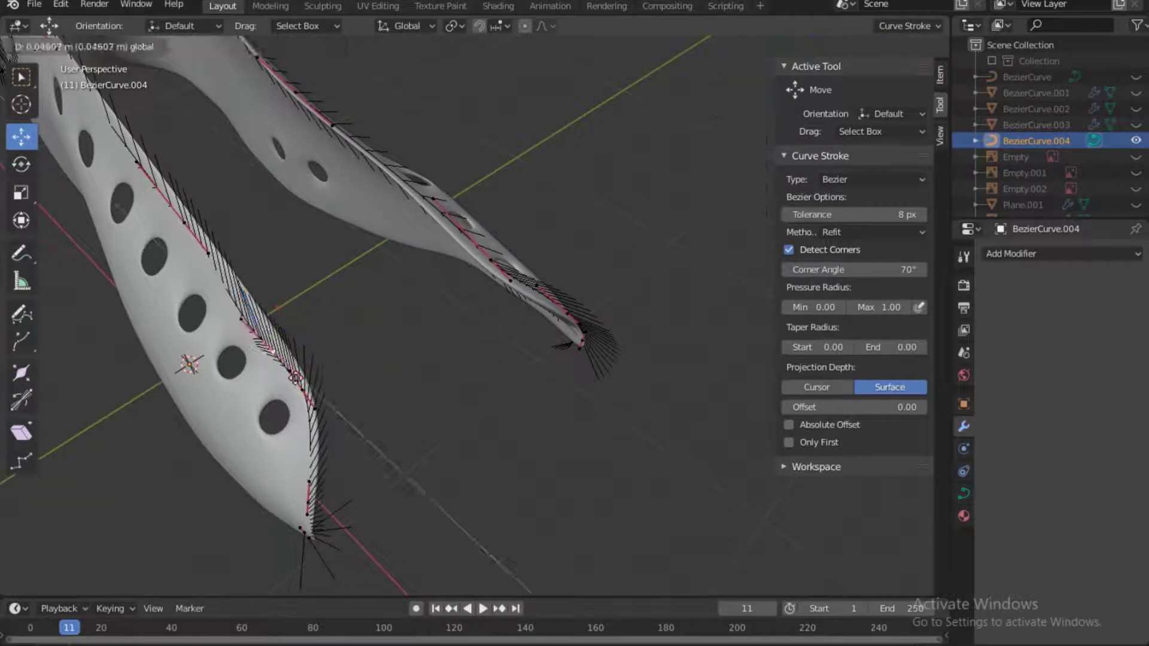
middle_drag(295, 377, 333, 326)
mouse_move(370, 286)
mouse_down()
mouse_move(350, 298)
mouse_move(360, 290)
mouse_up()
click(441, 422)
drag(463, 383, 456, 392)
click(442, 488)
drag(465, 456, 492, 490)
middle_drag(492, 490, 347, 437)
Reposition the next control points of the rim curve one by one against the upper's edge.
key(KP_Decimal)
scroll(519, 314, down, 5)
drag(520, 314, 528, 340)
click(486, 337)
click(512, 262)
drag(551, 259, 503, 248)
click(482, 317)
middle_drag(502, 248, 431, 278)
drag(484, 315, 369, 241)
click(430, 248)
drag(349, 180, 377, 262)
drag(392, 325, 444, 329)
click(410, 266)
Adjust further points and their handles so the curve follows the rim closely between them.
drag(453, 271, 514, 274)
drag(471, 238, 484, 305)
click(513, 266)
drag(554, 268, 546, 264)
click(470, 337)
drag(492, 339, 500, 325)
click(502, 267)
drag(543, 271, 541, 274)
drag(533, 173, 533, 164)
click(481, 294)
drag(480, 234, 481, 210)
click(477, 337)
drag(512, 337, 519, 337)
Correct the last misplaced points of the rim curve so it follows the edge all around.
scroll(659, 239, down, 2)
click(677, 231)
scroll(701, 161, down, 4)
drag(739, 87, 398, 121)
scroll(398, 121, up, 2)
shift+middle_drag(399, 121, 455, 197)
click(391, 191)
drag(443, 167, 437, 172)
scroll(436, 172, down, 1)
Convert the fitted rim curve to a mesh and add a Skin modifier to it.
click(523, 340)
drag(530, 303, 539, 331)
click(535, 353)
click(647, 329)
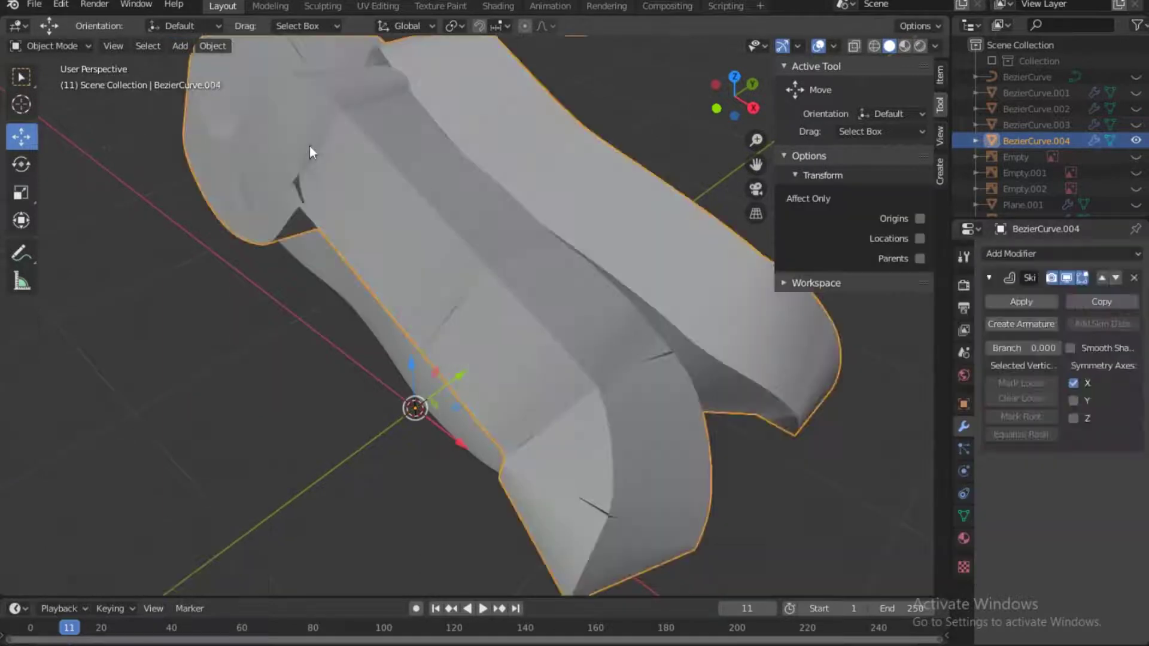
Shrink the skin of the rim mesh's vertices by a factor of 0.034, and again by 0.441.
key(Tab)
key(ctrl+a)
click(461, 211)
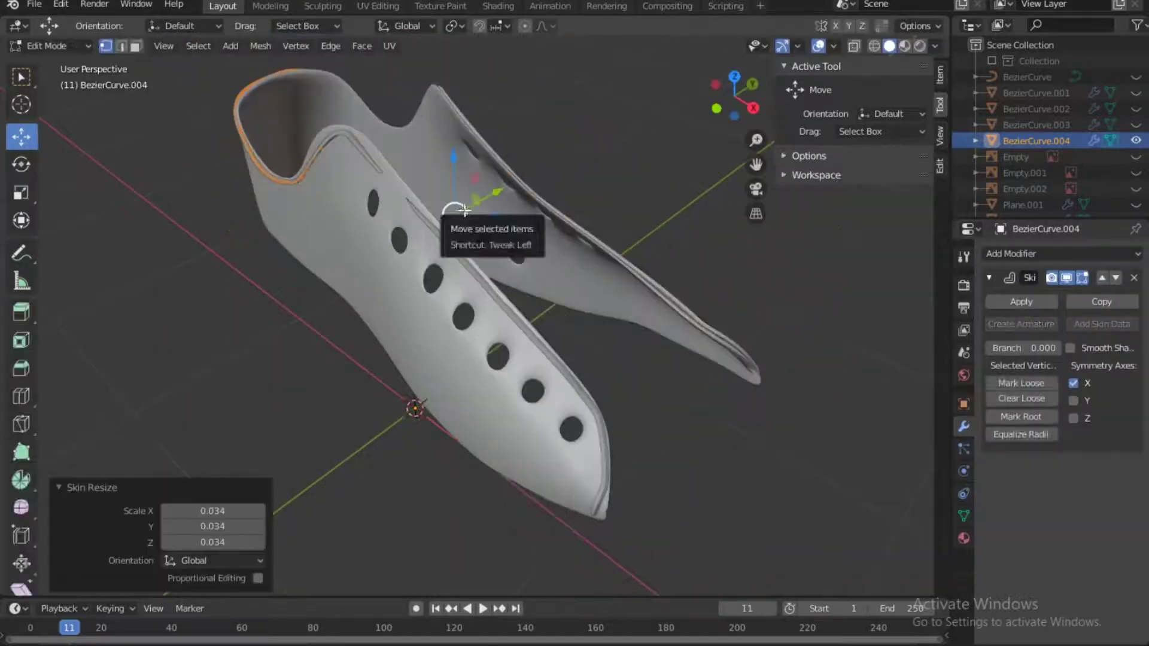
key(grave)
click(568, 170)
key(ctrl+a)
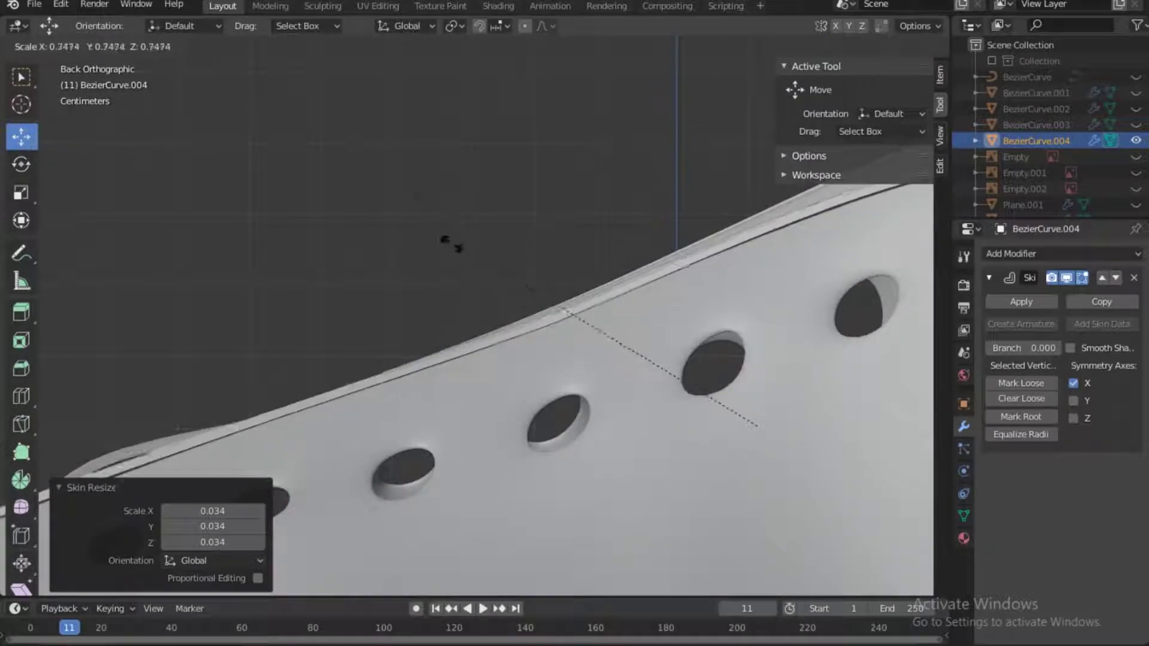
click(568, 333)
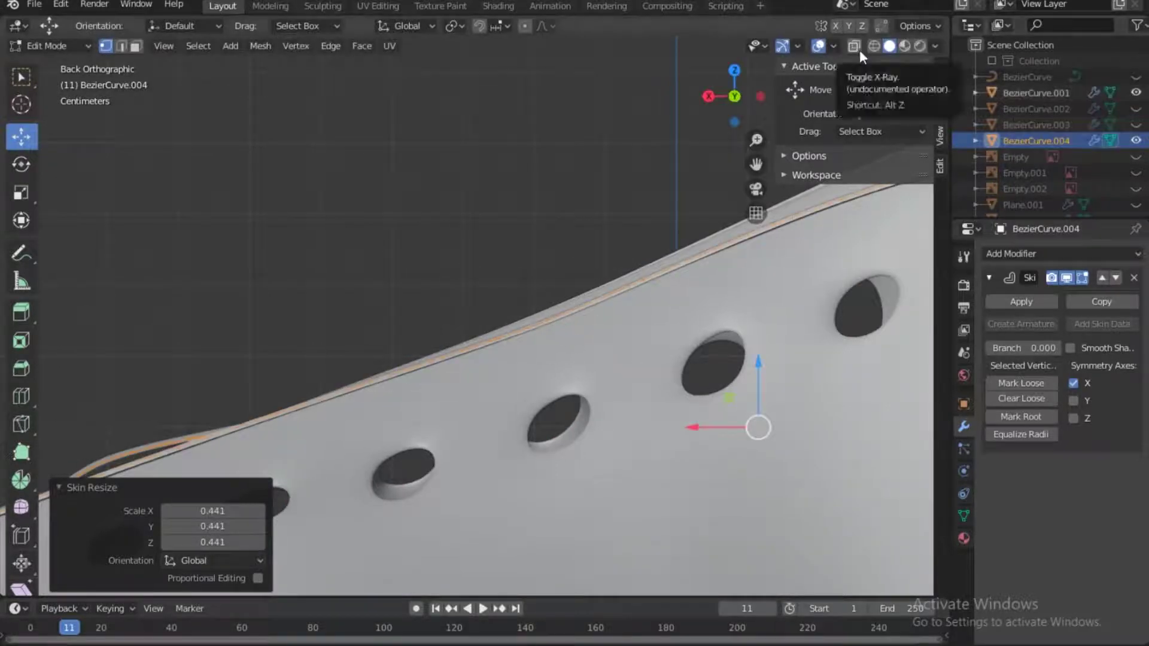
Show the side reference photo Empty.001 and compare the rim mesh with it from the front.
click(1136, 173)
click(859, 49)
click(858, 48)
key(Tab)
scroll(498, 365, down, 7)
key(grave)
click(497, 273)
scroll(498, 365, up, 8)
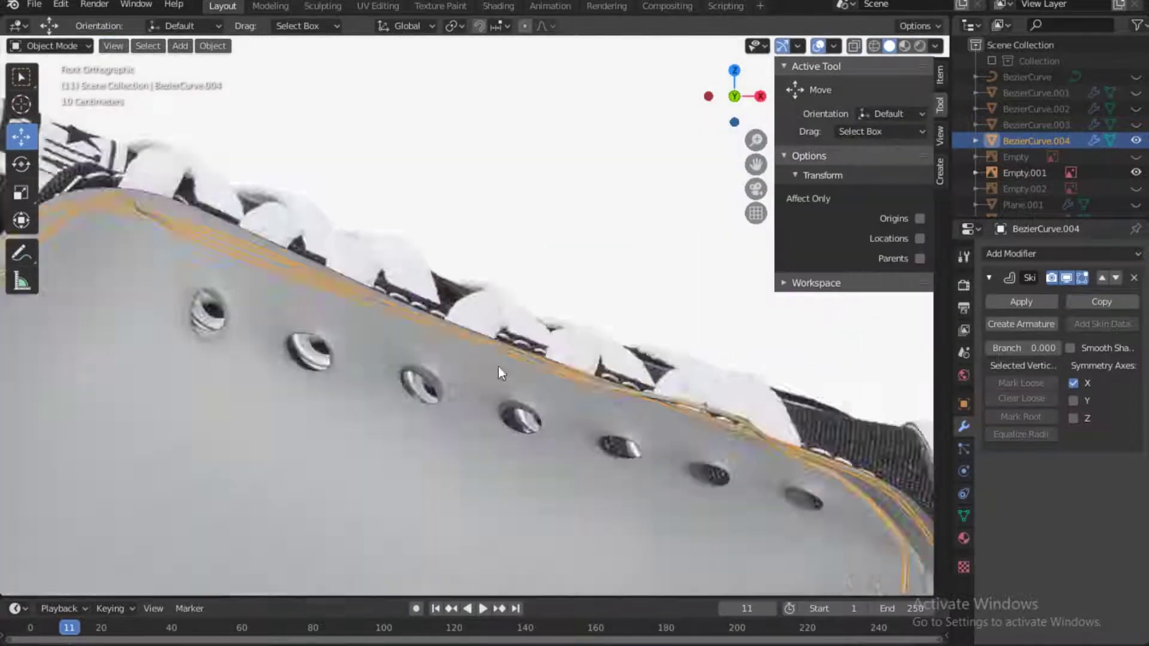
Turn on X-ray and resize the rim mesh's skin to suit the stitches in the reference photo.
key(Tab)
key(Tab)
click(855, 48)
key(a)
click(348, 308)
click(347, 308)
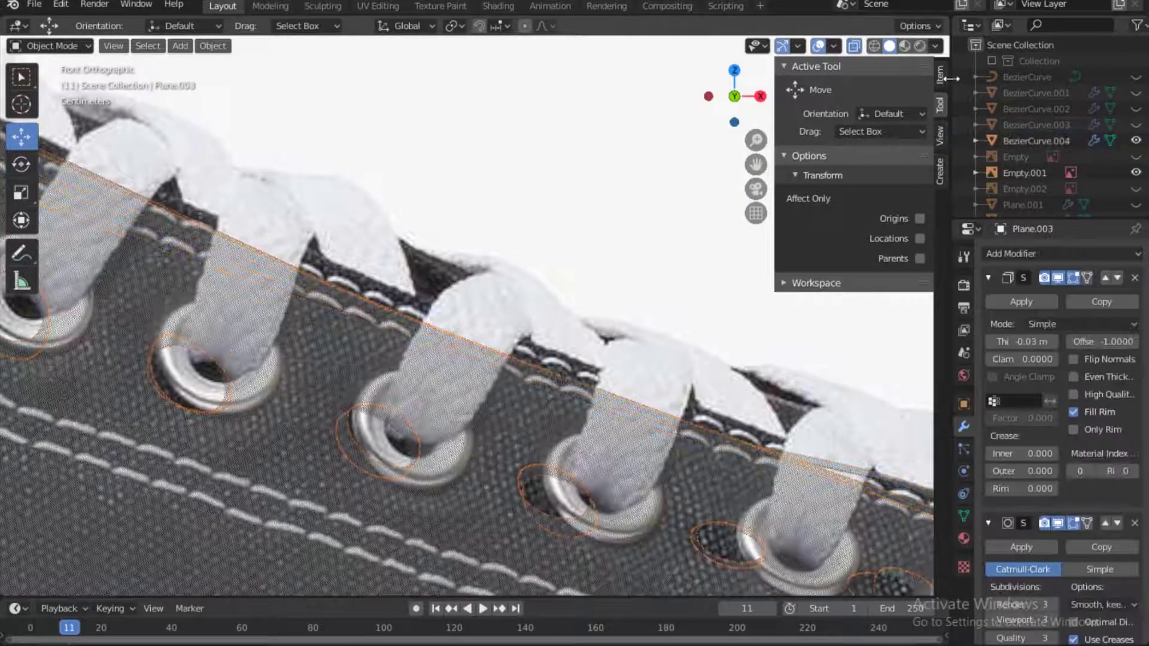
click(855, 48)
click(347, 308)
key(Tab)
click(856, 47)
key(ctrl+a)
click(472, 280)
Checker-deselect the rim vertices with 8 deselected, 3 selected and offset 0, and shrink the remaining skin to form stitch gaps.
click(192, 49)
click(234, 175)
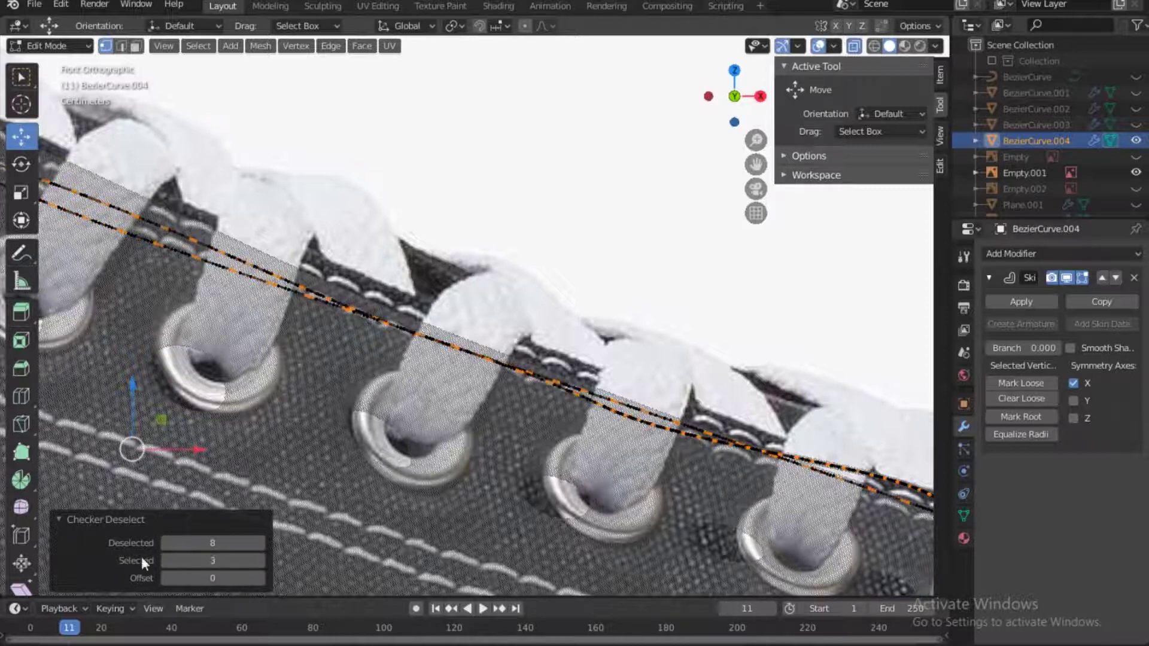
key(ctrl+a)
click(641, 326)
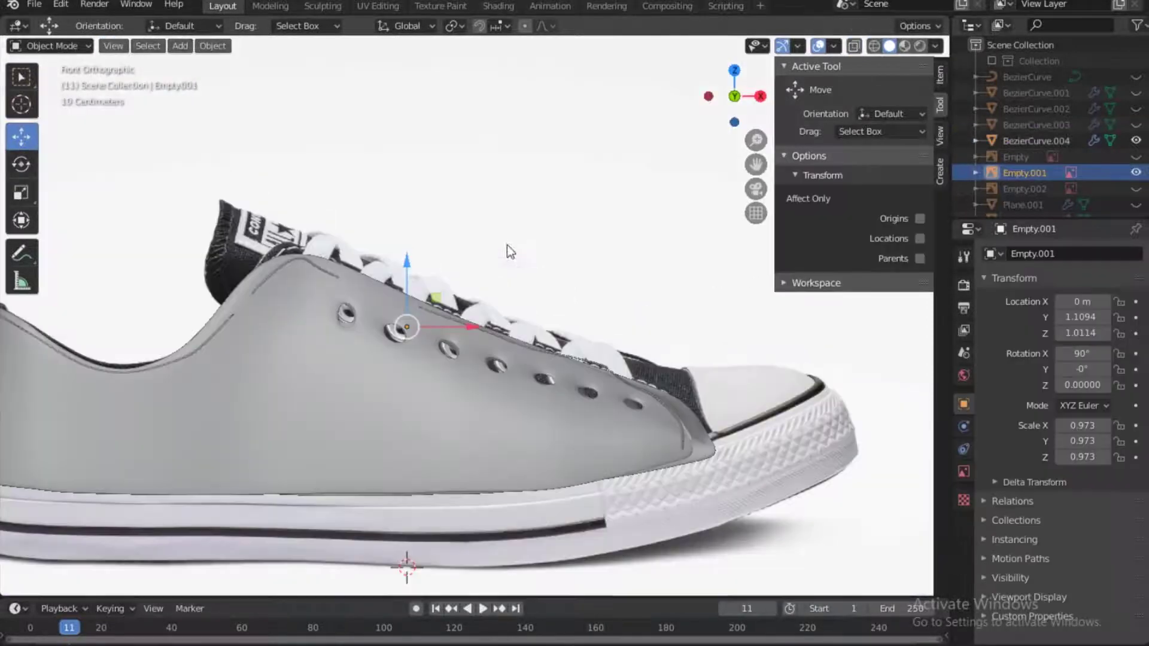
key(KP_Decimal)
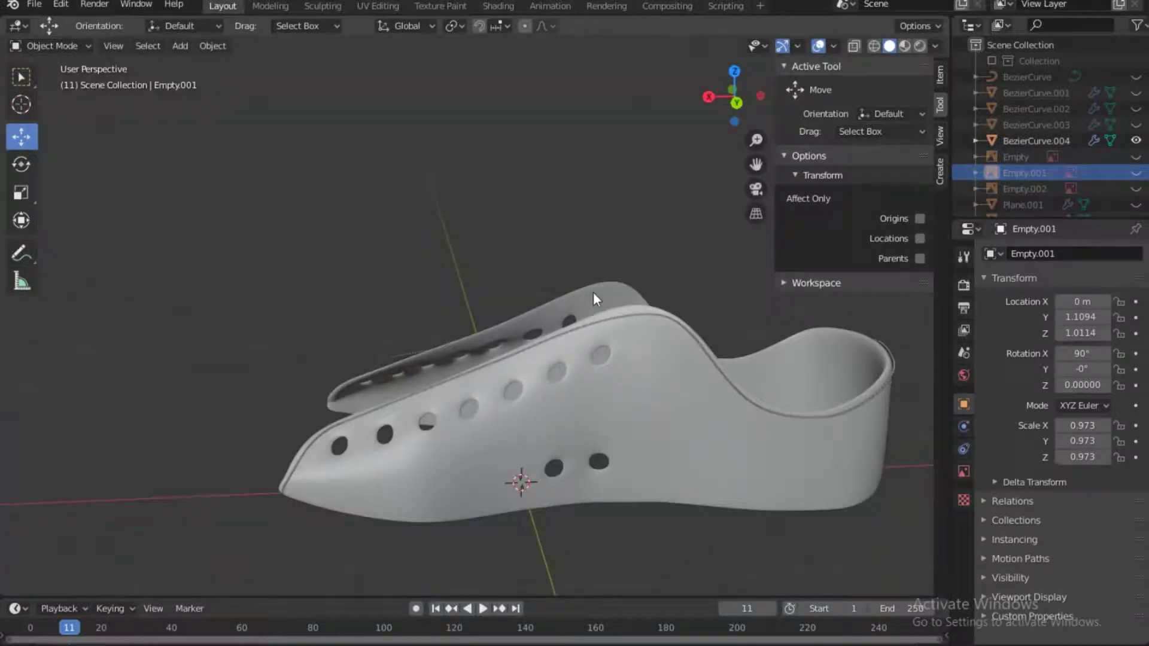
Put the rim stitching into Sculpt Mode and apply its Skin modifier.
key(ctrl+KP_1)
scroll(266, 403, up, 4)
click(266, 403)
click(51, 46)
click(54, 95)
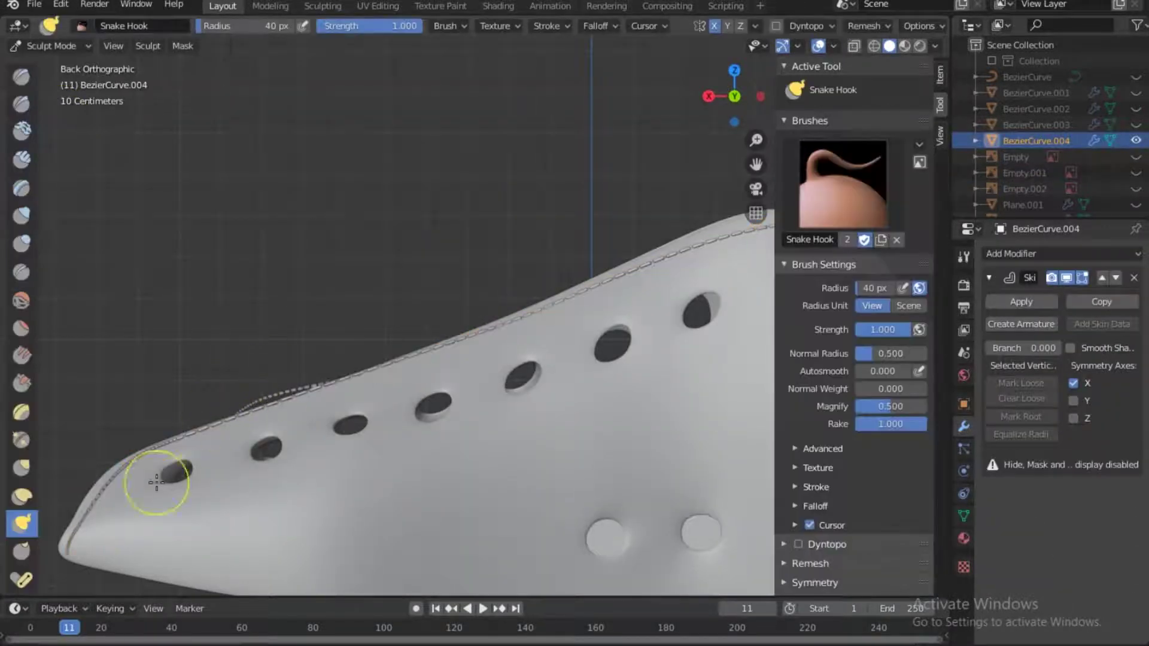
click(1020, 303)
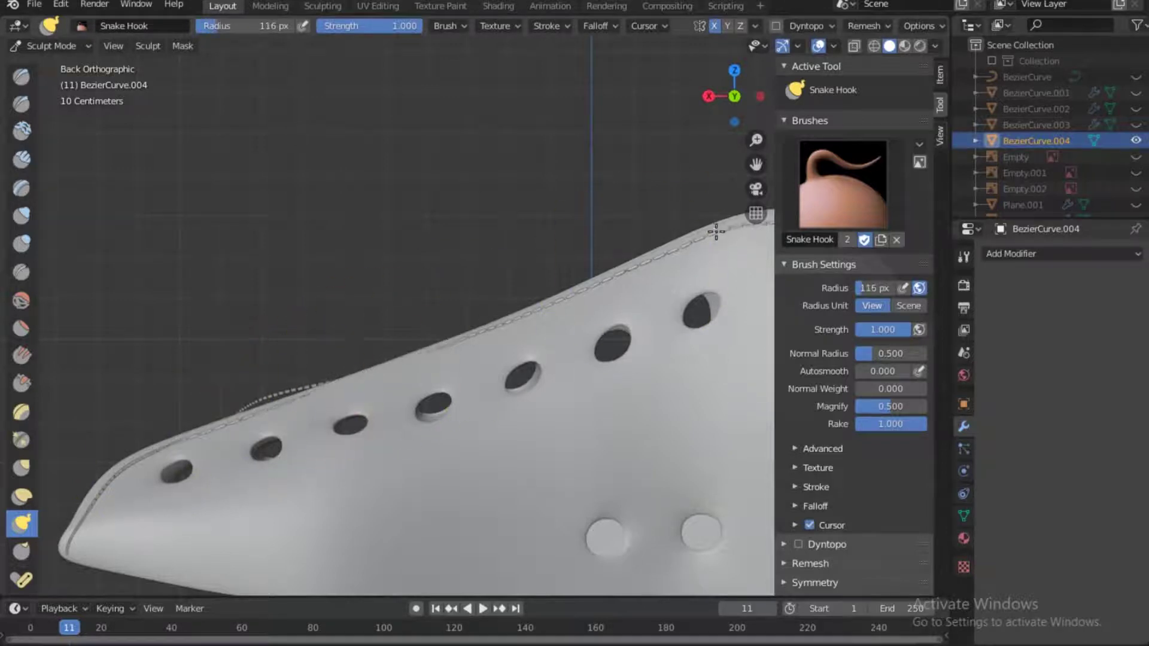
Pull the stitching onto the rim with the Snake Hook brush on the side with the two vent holes, from back and top.
shift+middle_drag(717, 231, 407, 286)
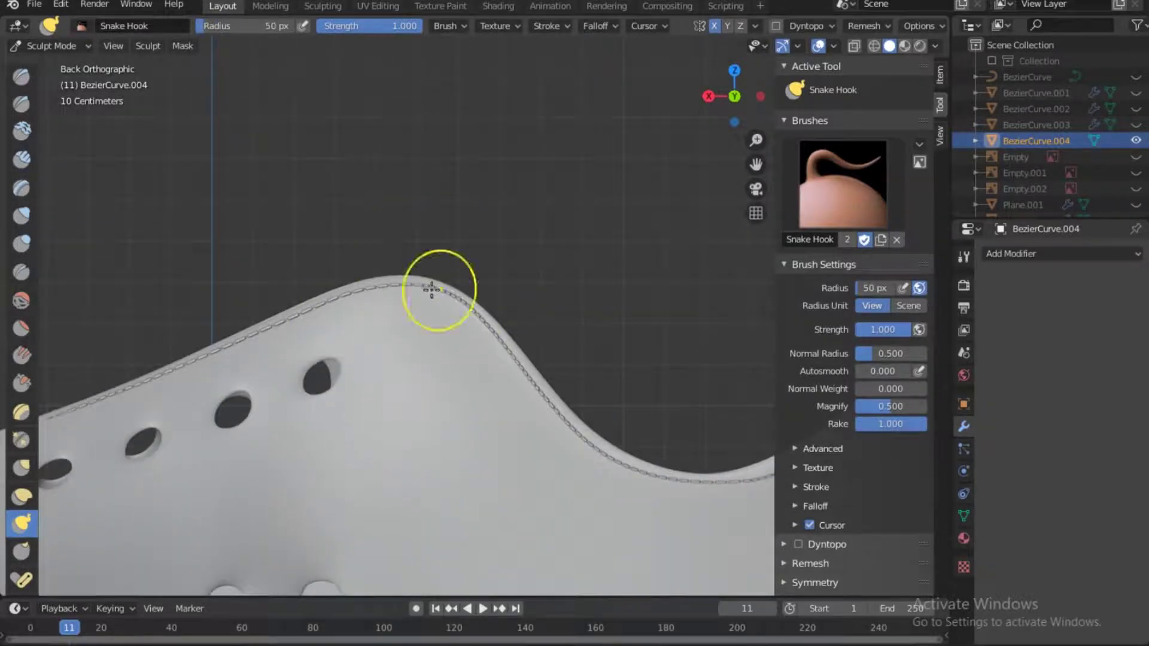
shift+middle_drag(530, 400, 228, 307)
key(KP_7)
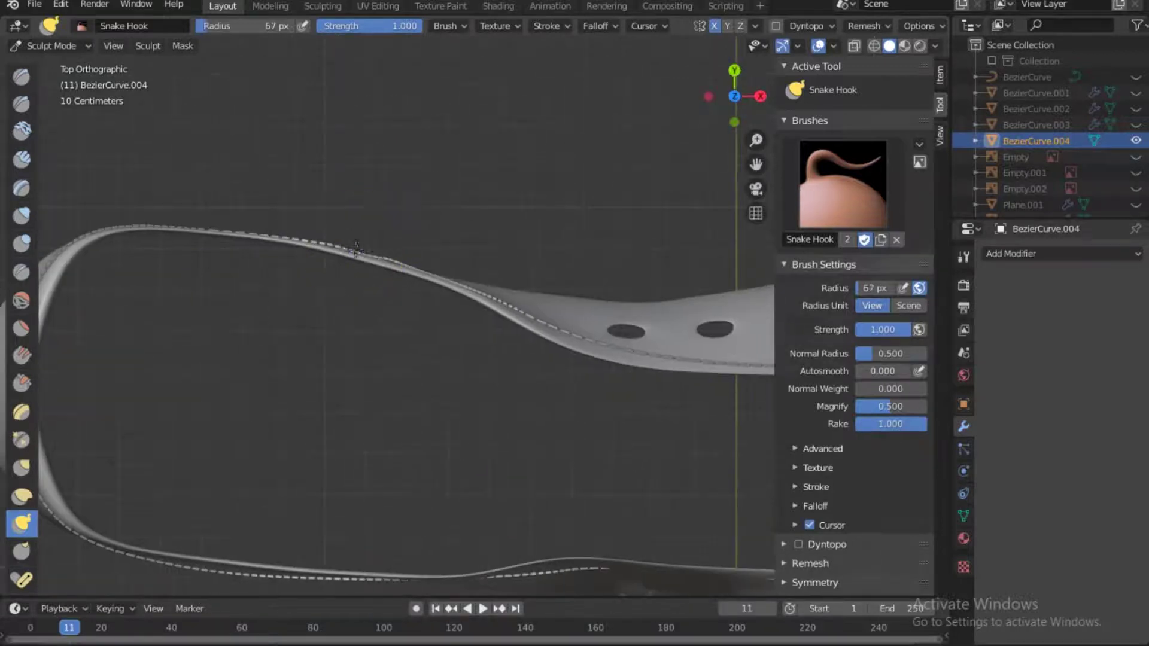
shift+middle_drag(599, 350, 231, 304)
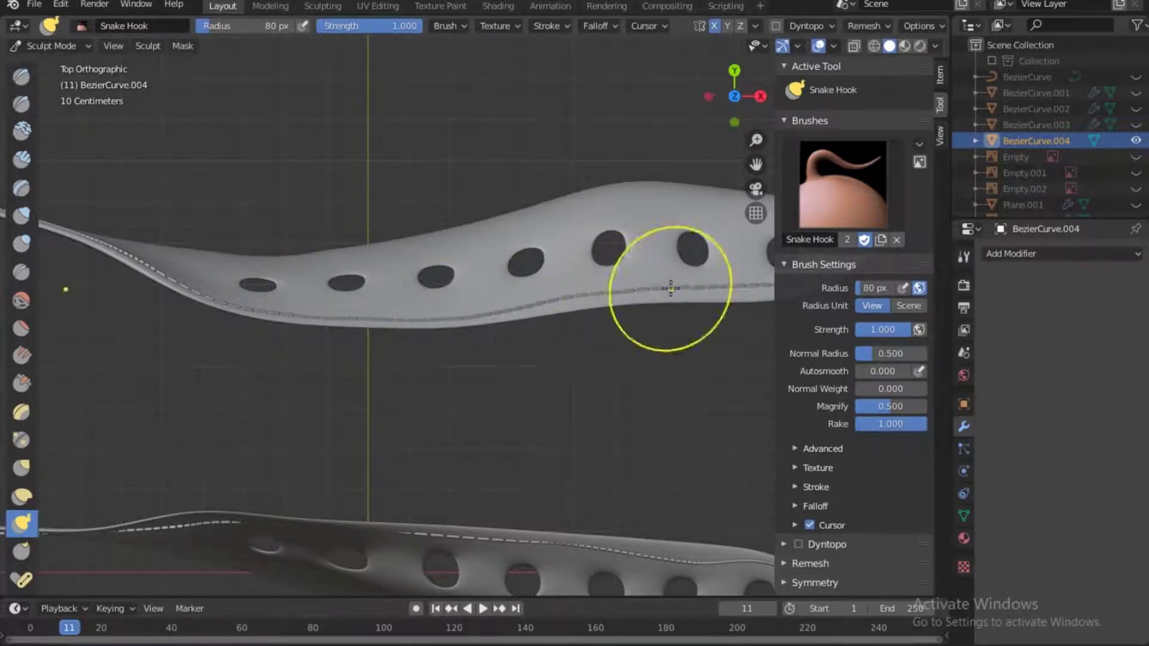
shift+middle_drag(565, 300, 368, 268)
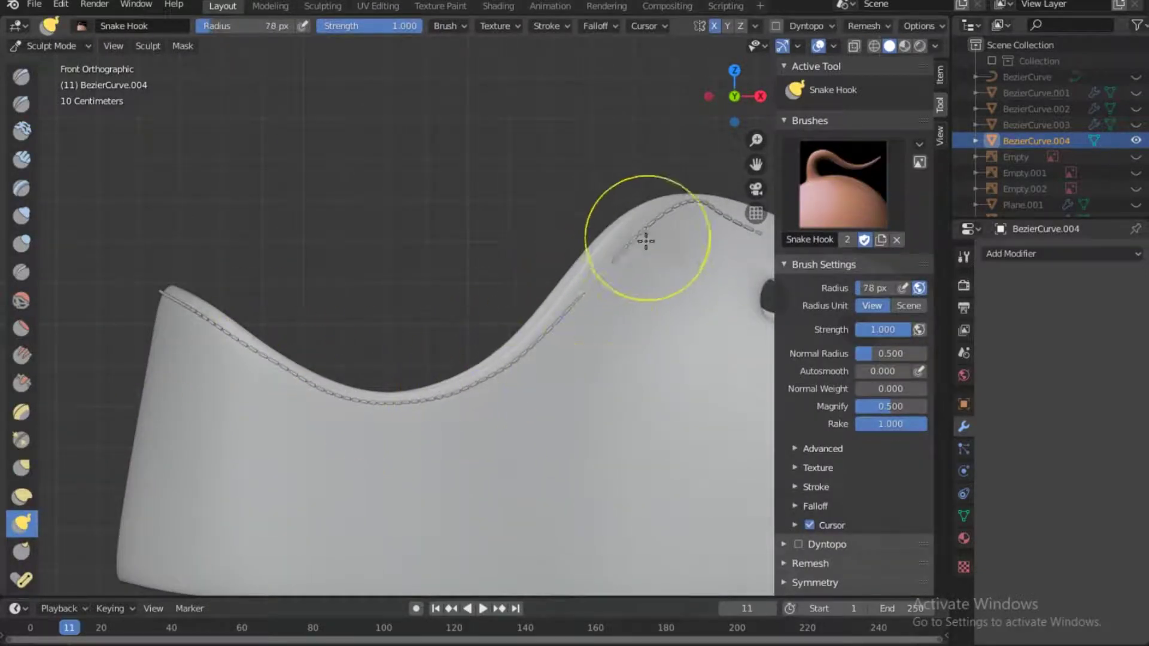
Pull the opposite side's stitching along the collar, peak and eyelet row with Snake Hook in front view.
shift+middle_drag(646, 241, 424, 293)
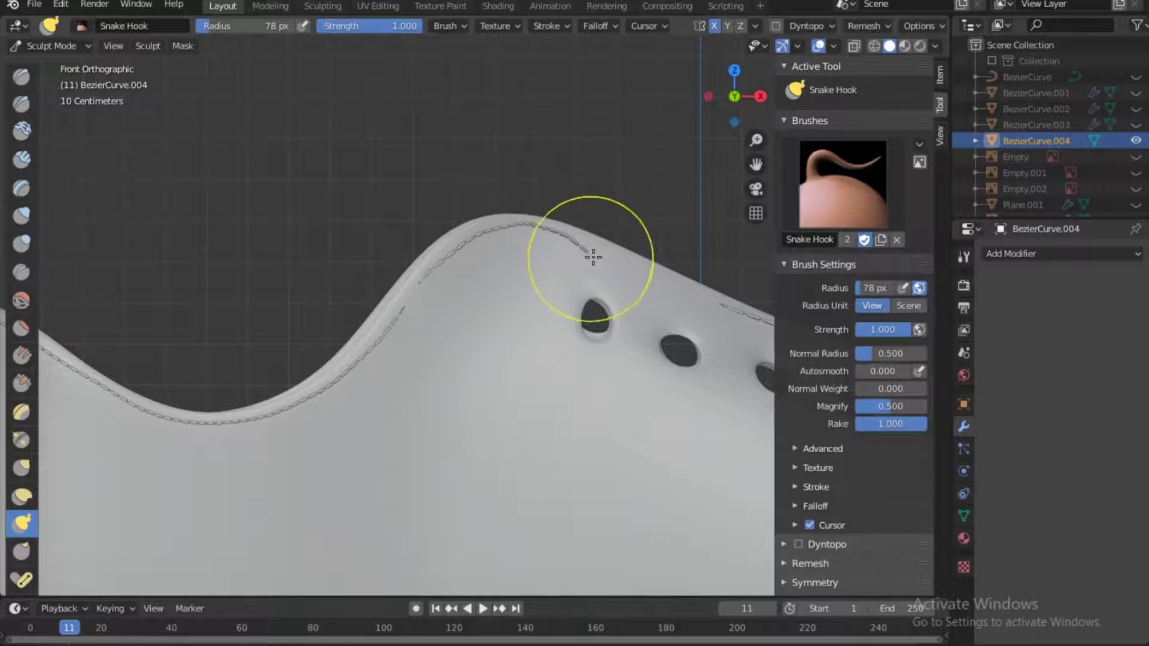
shift+middle_drag(593, 257, 412, 233)
shift+middle_drag(760, 354, 455, 303)
key(bracketright)
key(bracketright)
key(bracketright)
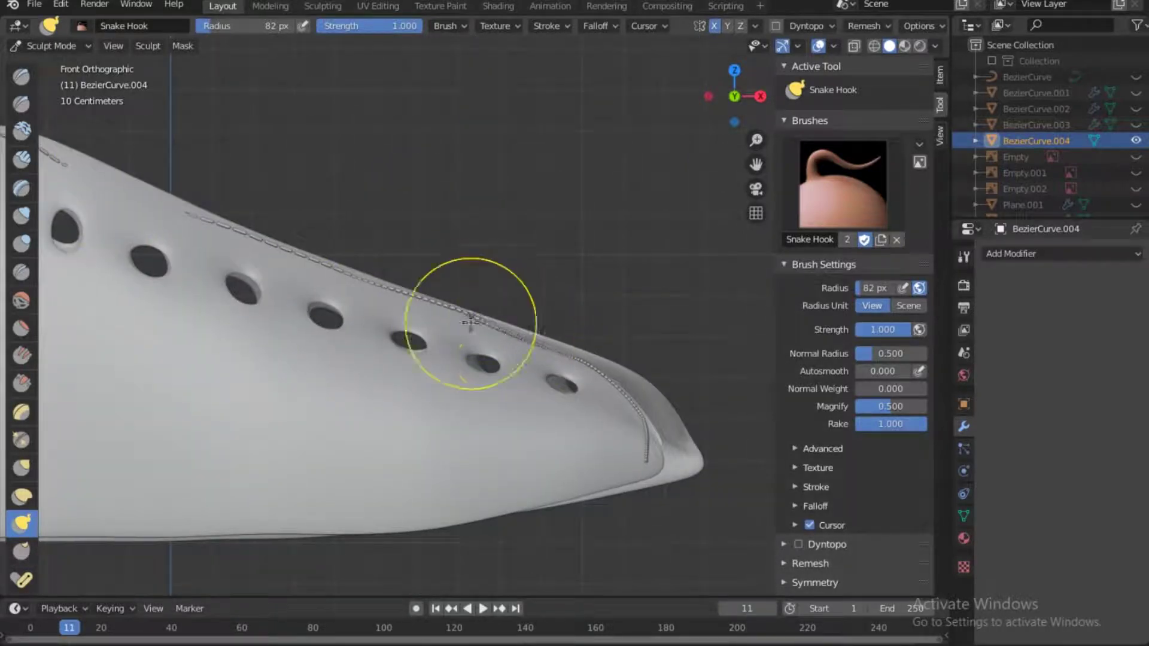
Align the stitching from the front-side eyelet row back around the heel collar in top view.
key(KP_7)
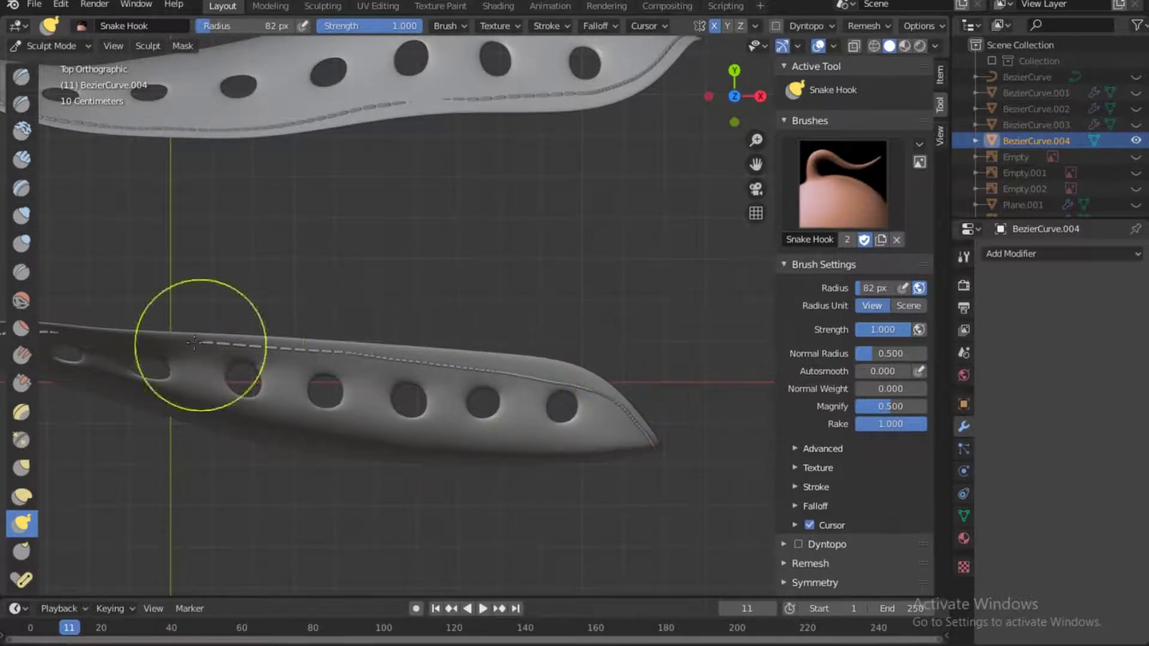
shift+middle_drag(194, 342, 346, 351)
mouse_move(148, 334)
shift+middle_down()
mouse_move(230, 295)
mouse_move(329, 302)
shift+middle_up()
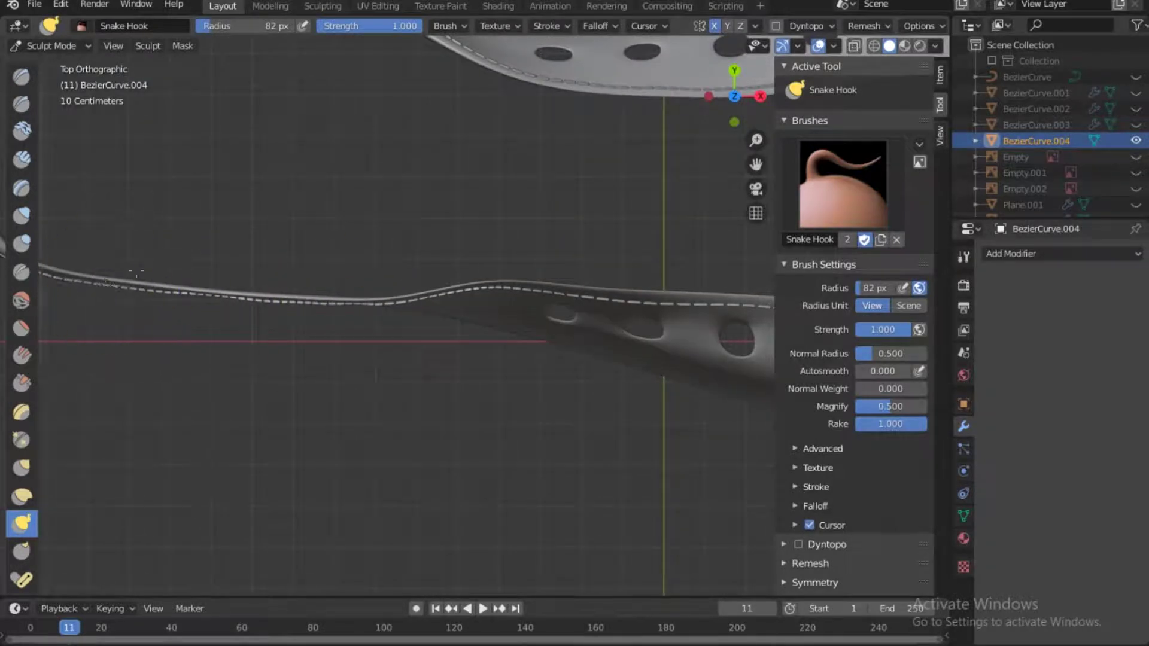
shift+middle_drag(136, 273, 371, 326)
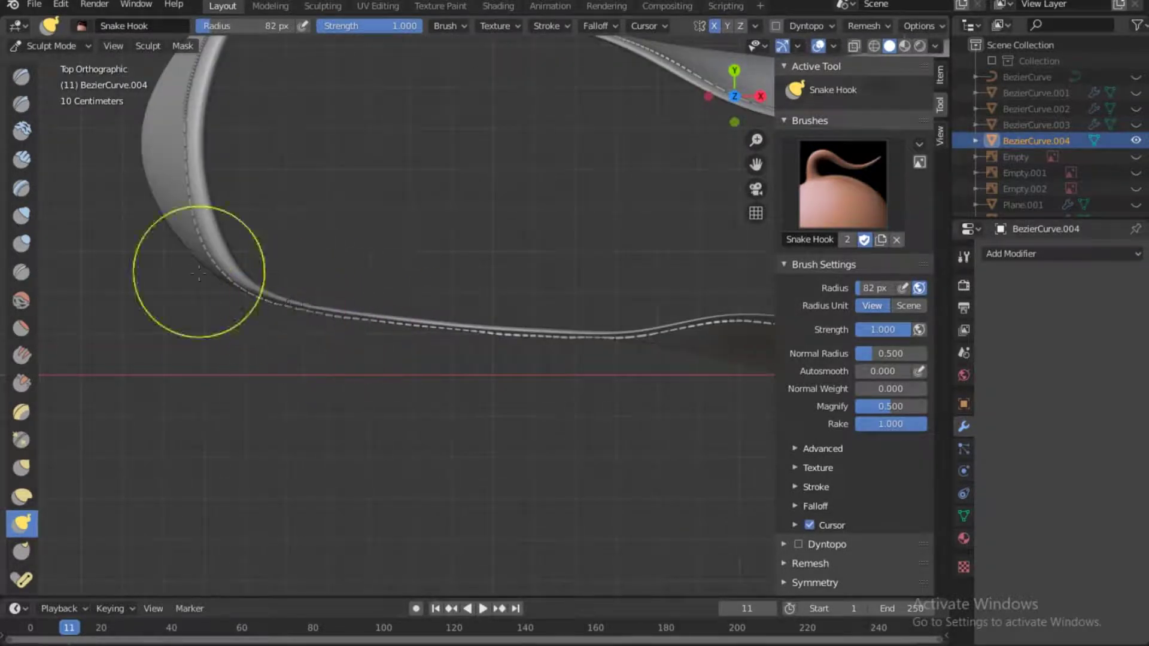
shift+middle_drag(210, 38, 205, 124)
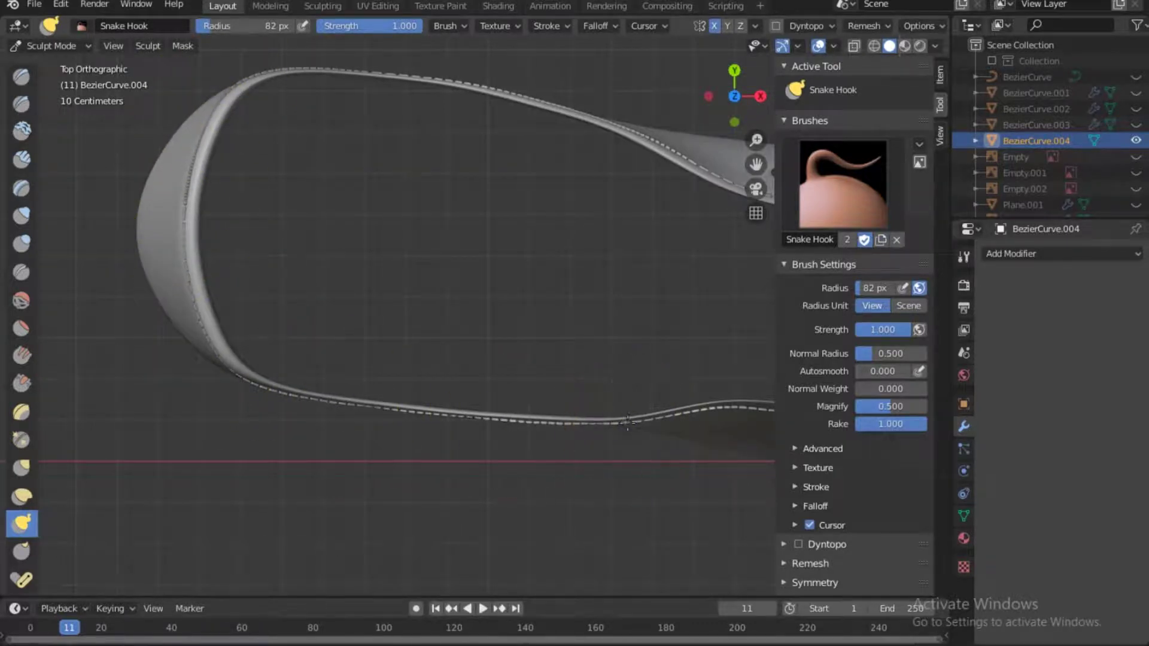
shift+middle_drag(628, 423, 357, 297)
Refine the stitching over the front-side peak and eyelet row using a 52 px Snake Hook brush.
key(grave)
shift+middle_drag(469, 125, 472, 222)
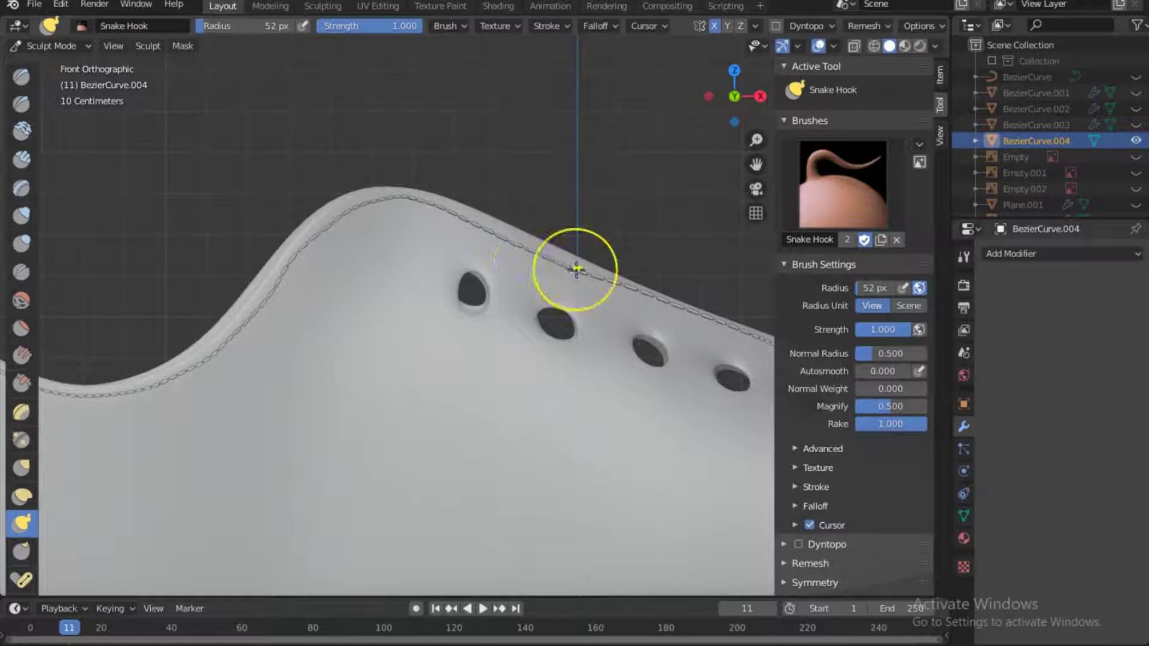
shift+middle_drag(514, 306, 315, 297)
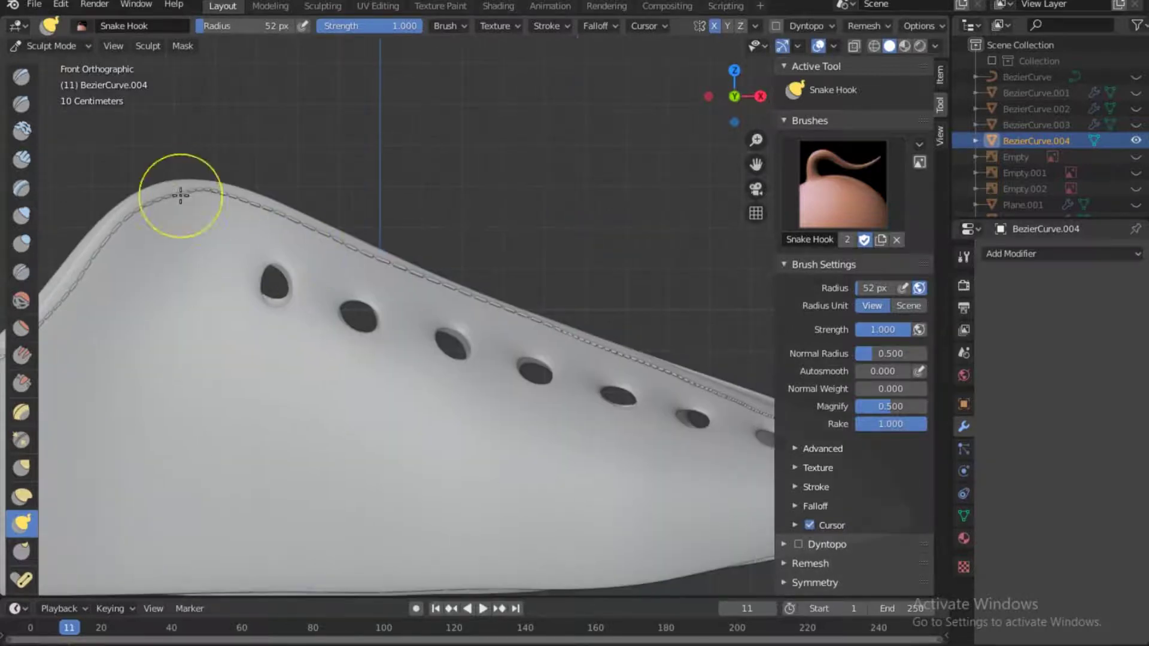
shift+middle_drag(664, 380, 473, 319)
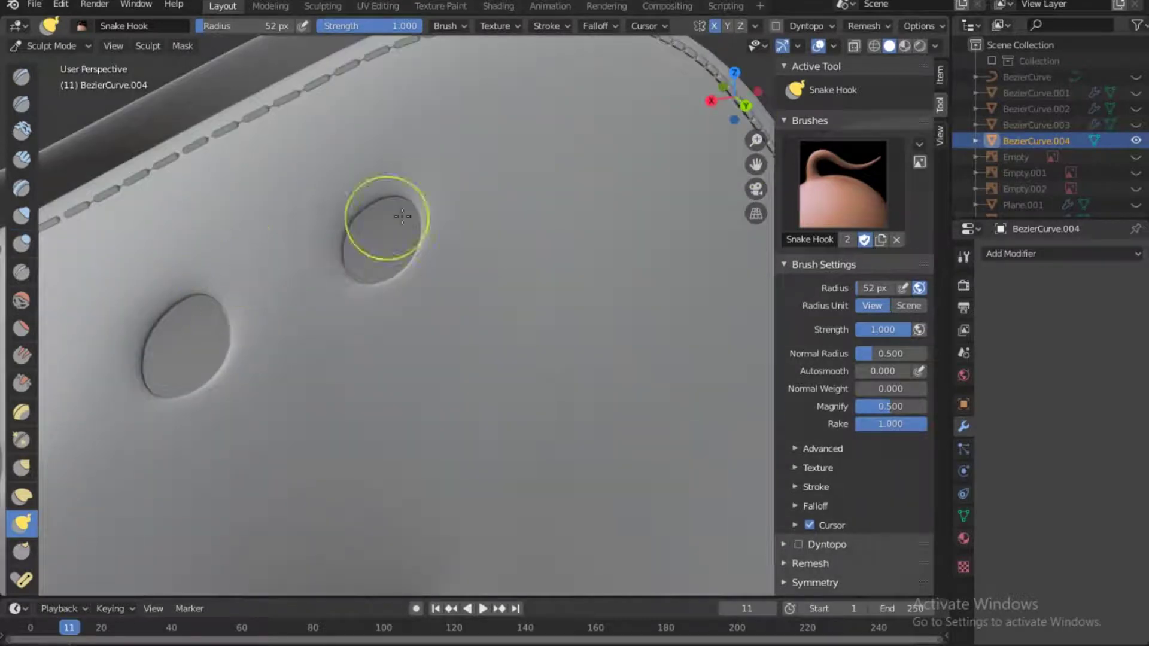
key(grave)
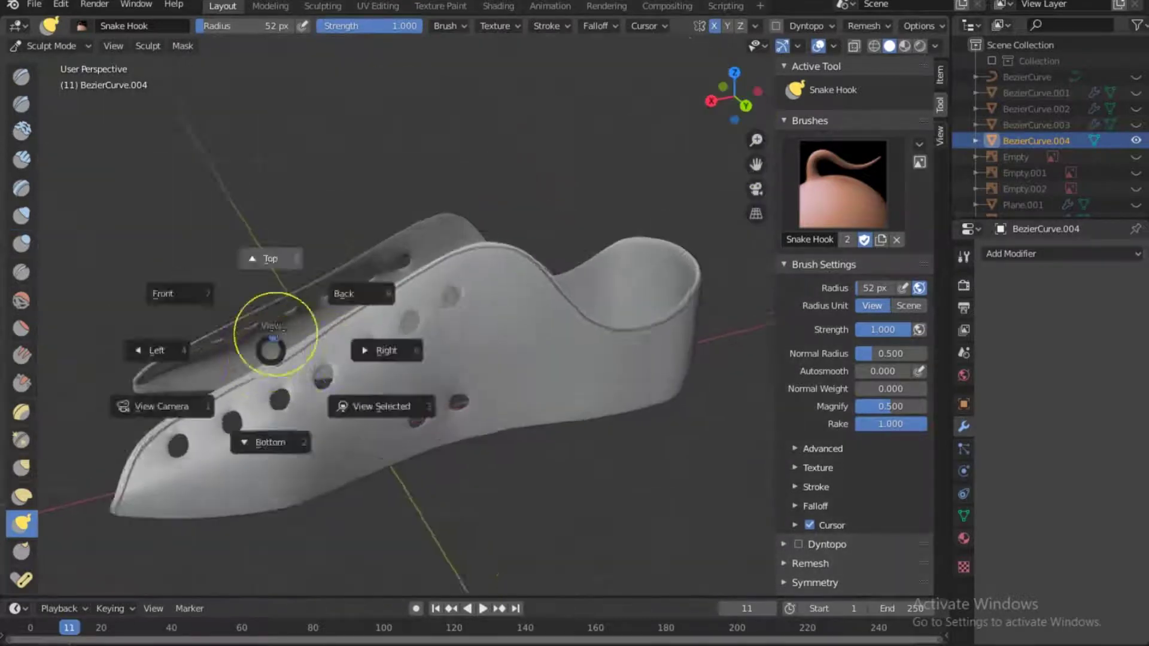
click(270, 259)
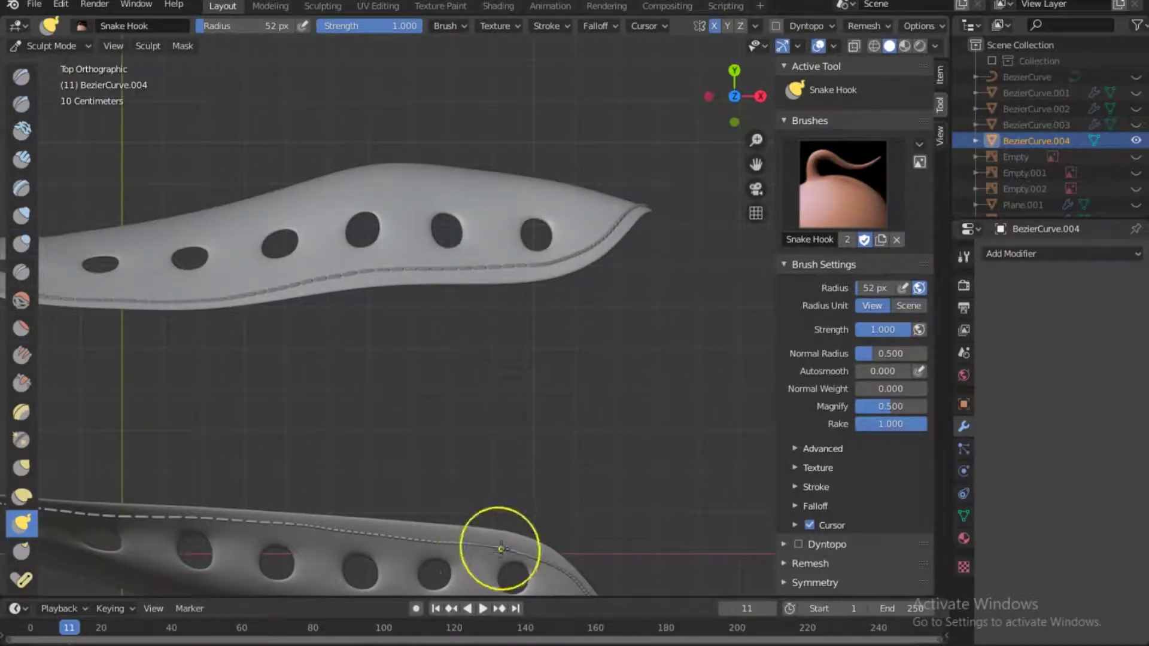
mouse_move(441, 348)
middle_down()
mouse_move(725, 144)
mouse_move(689, 113)
middle_up()
Duplicate the rim stitching in Object Mode and offset the copy slightly below the first row.
key(a)
click(43, 46)
click(49, 66)
key(shift+d)
right_click(299, 326)
drag(288, 342, 287, 352)
middle_drag(286, 351, 375, 353)
shift+middle_drag(66, 308, 375, 333)
drag(596, 457, 589, 457)
drag(525, 419, 525, 416)
Sculpt the second row's toe end parallel to the first with Snake Hook at 168 px and 78 px radius.
key(KP_7)
scroll(478, 303, up, 5)
key(ctrl+Tab)
key(f)
click(599, 245)
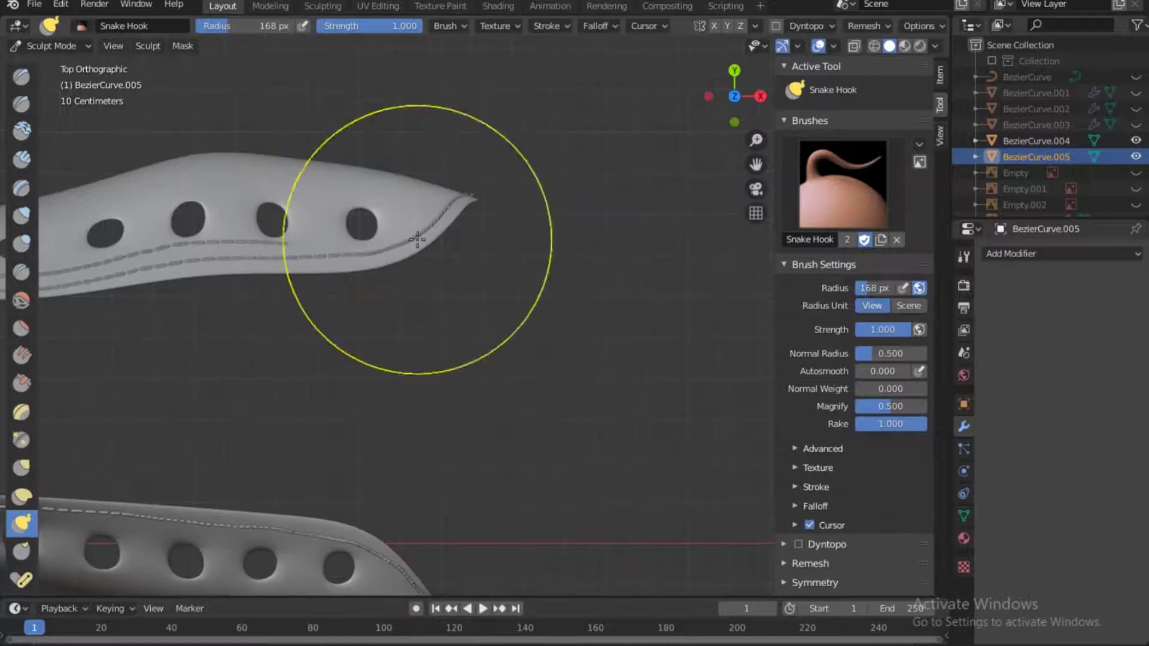
key(f)
click(331, 238)
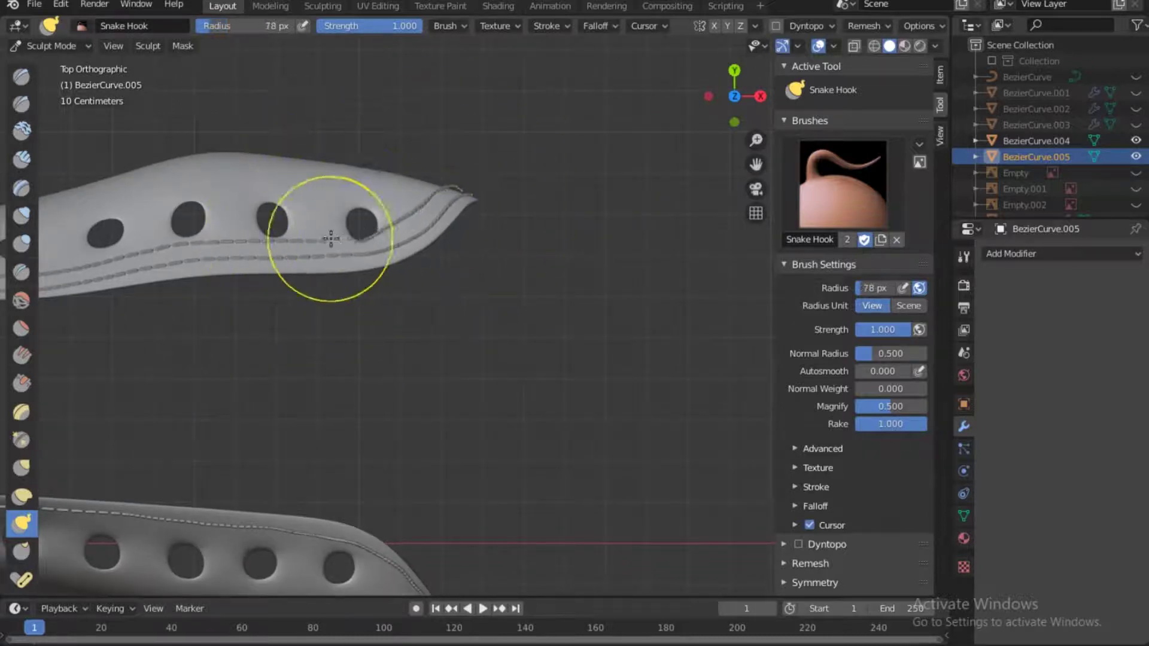
Resize the Snake Hook brush and even out the second row's spacing along the eyelets in back view.
key(ctrl+KP_1)
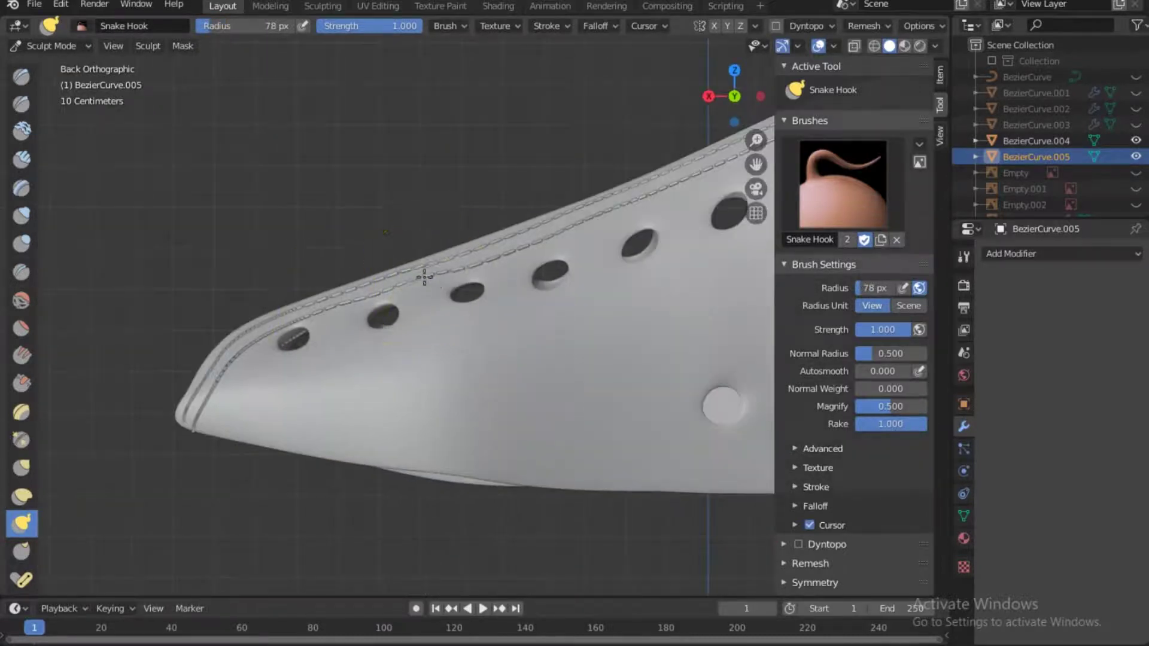
key(f)
click(372, 298)
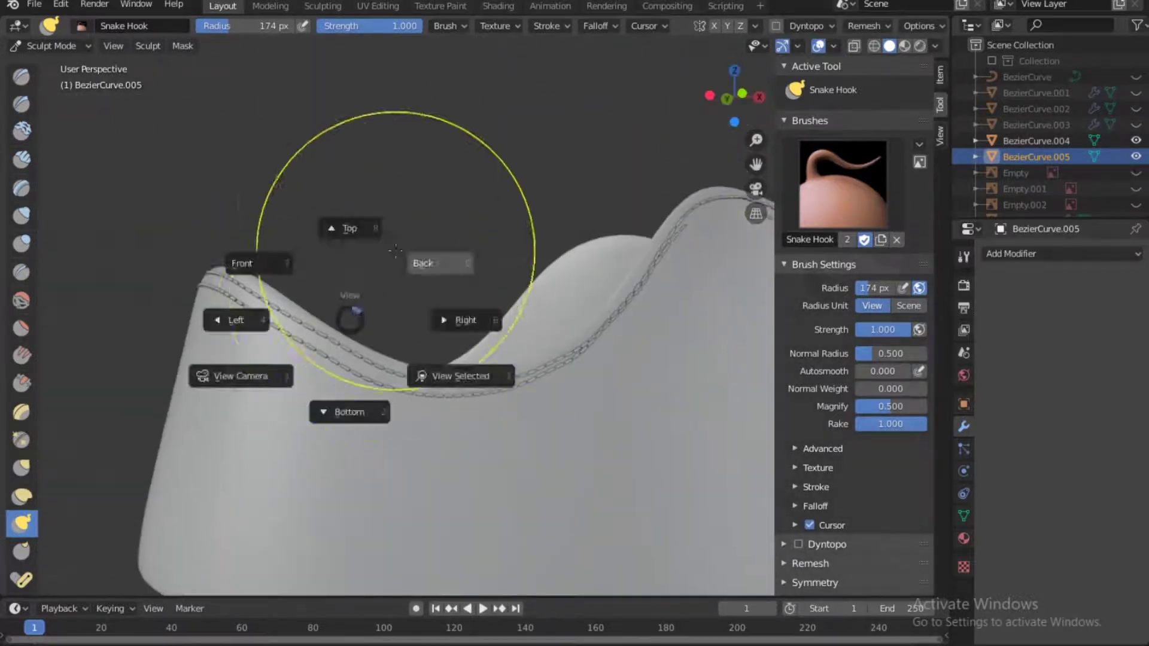
Pull the second row onto the front-side surface along the collar and eyelet row with a 174 px brush in top view.
click(349, 228)
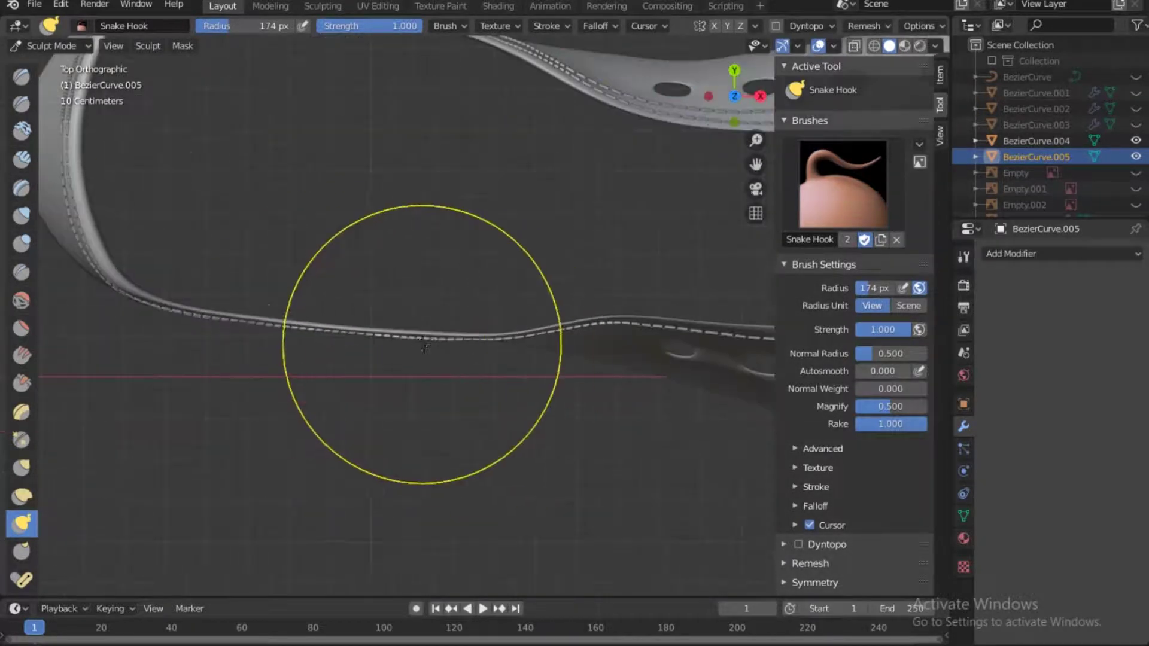
drag(398, 333, 605, 328)
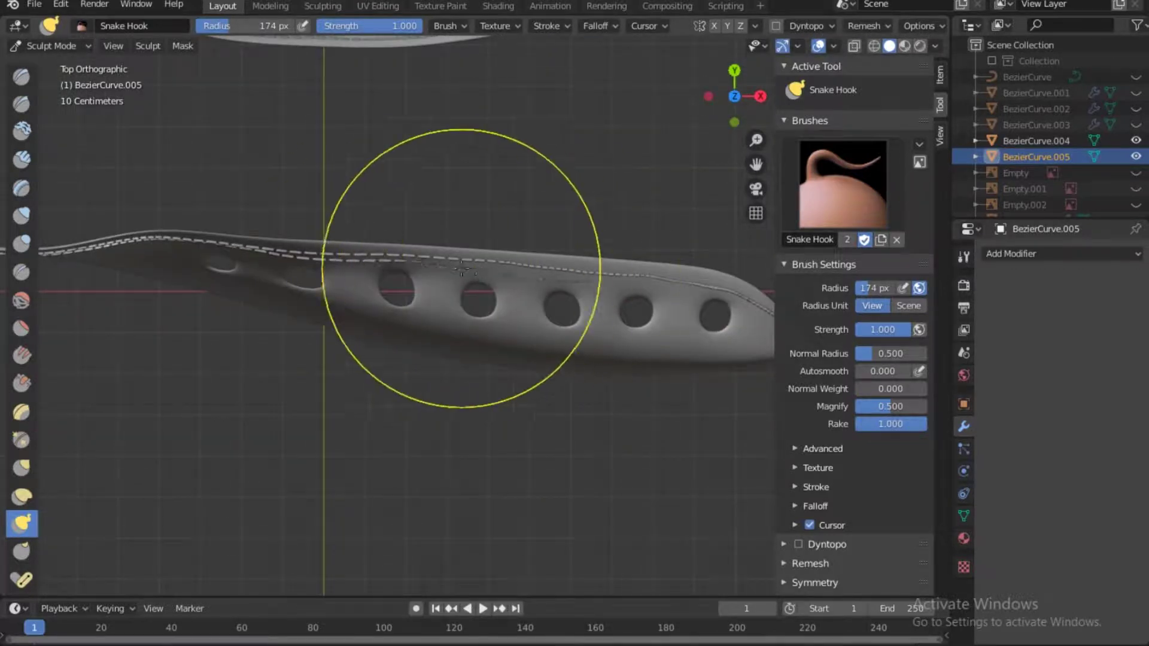
shift+middle_drag(709, 289, 503, 284)
mouse_move(504, 284)
mouse_down()
mouse_move(456, 285)
mouse_move(589, 354)
mouse_up()
drag(518, 312, 552, 343)
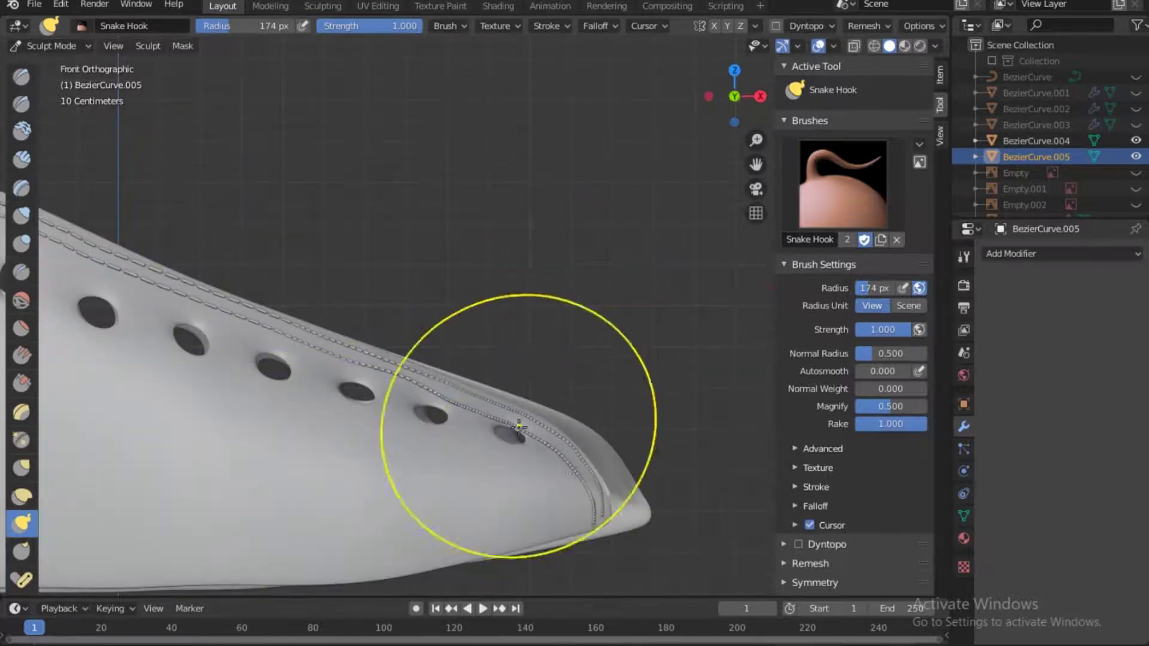
Even out the second stitch row beside the toe-end eyelets with Snake Hook in front view, reducing the radius to 81 px.
drag(518, 428, 519, 419)
key(bracketleft)
key(bracketleft)
key(bracketleft)
key(bracketleft)
key(bracketleft)
key(bracketleft)
key(bracketleft)
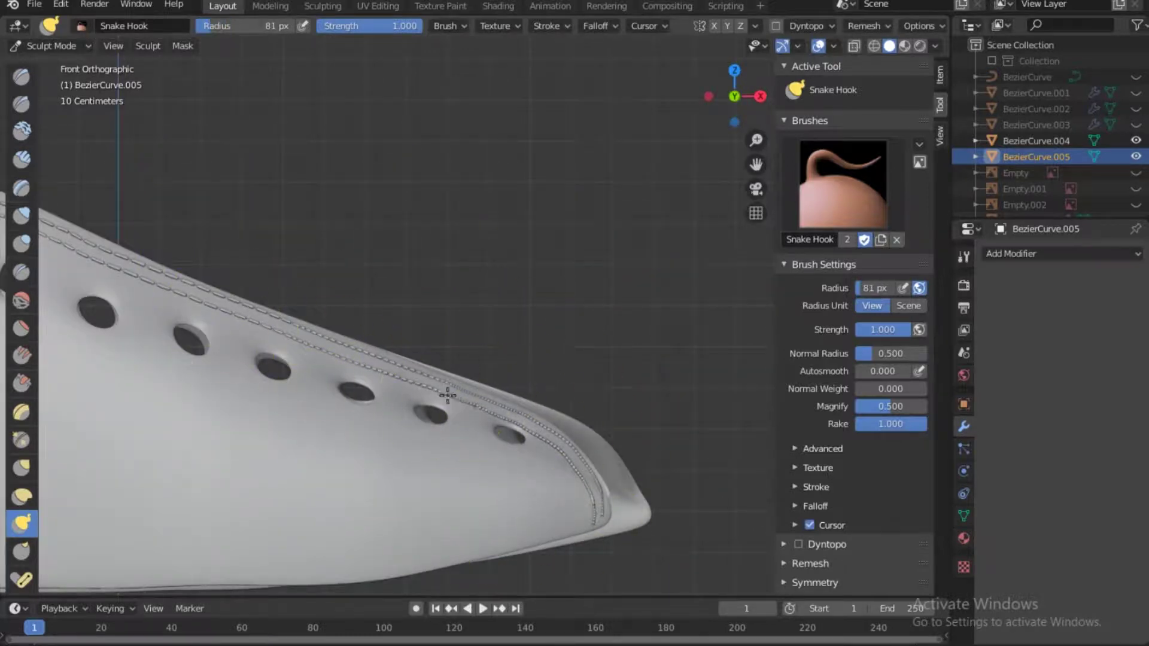
Sculpt the second row parallel to the first around the collar curve with Snake Hook at 81 px and 64 px radius.
mouse_move(40, 235)
shift+middle_down()
mouse_move(297, 290)
mouse_move(453, 238)
shift+middle_up()
key(bracketright)
key(bracketright)
key(bracketright)
key(bracketright)
key(bracketright)
key(bracketright)
key(bracketright)
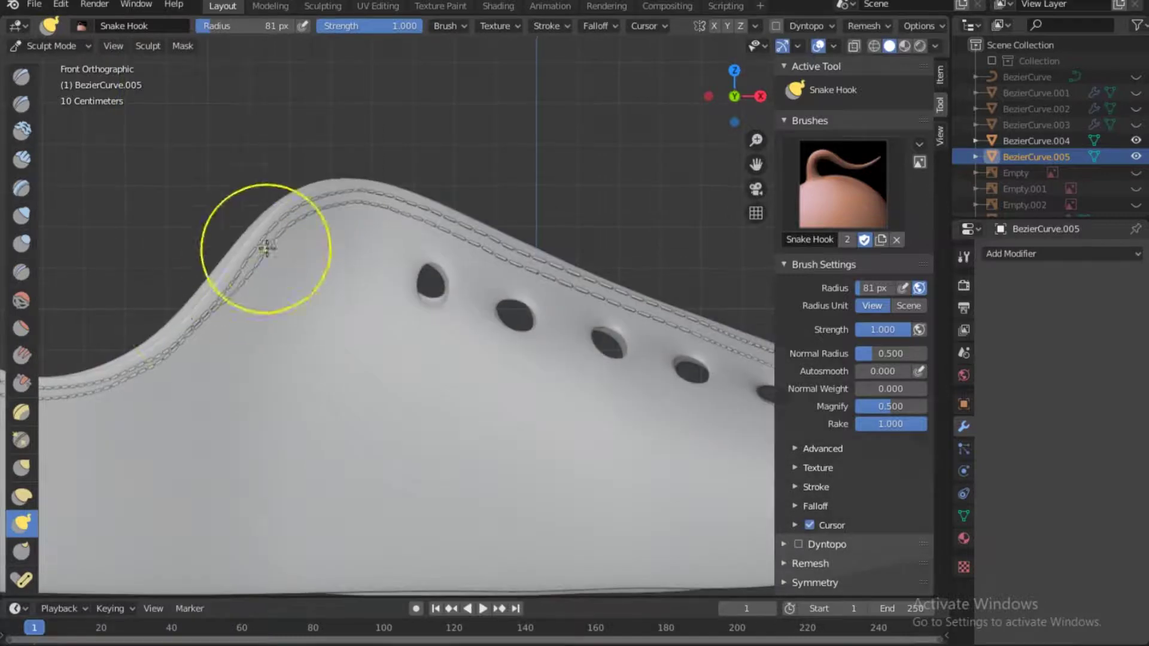
key(p)
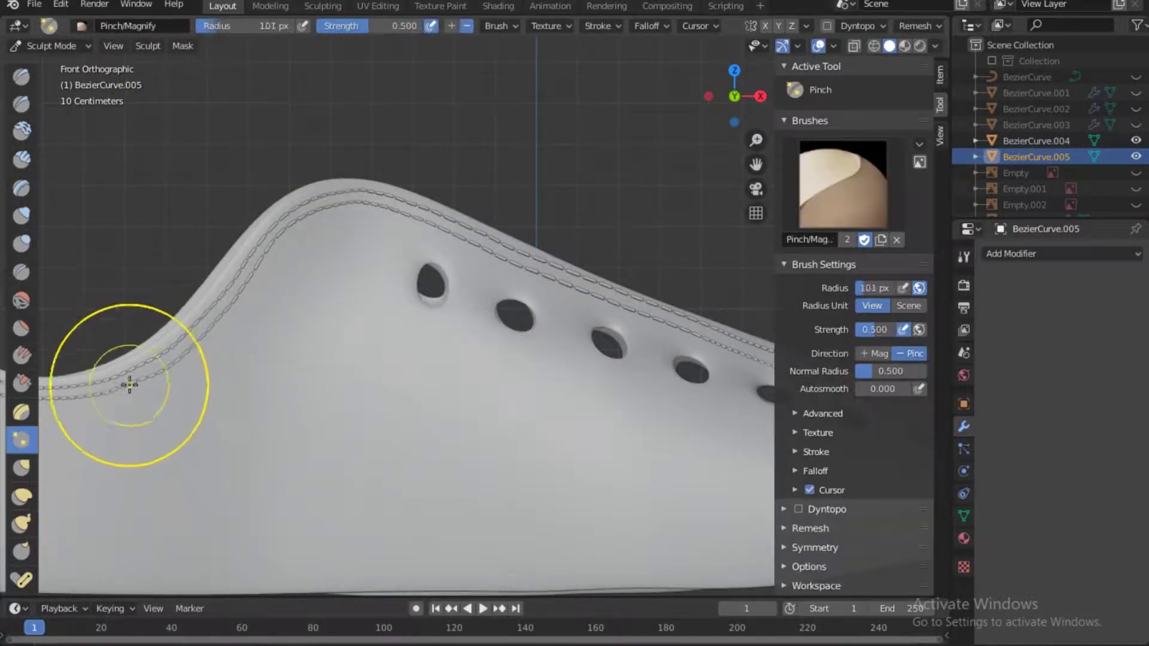
ctrl+scroll(333, 369, left, 5)
key(k)
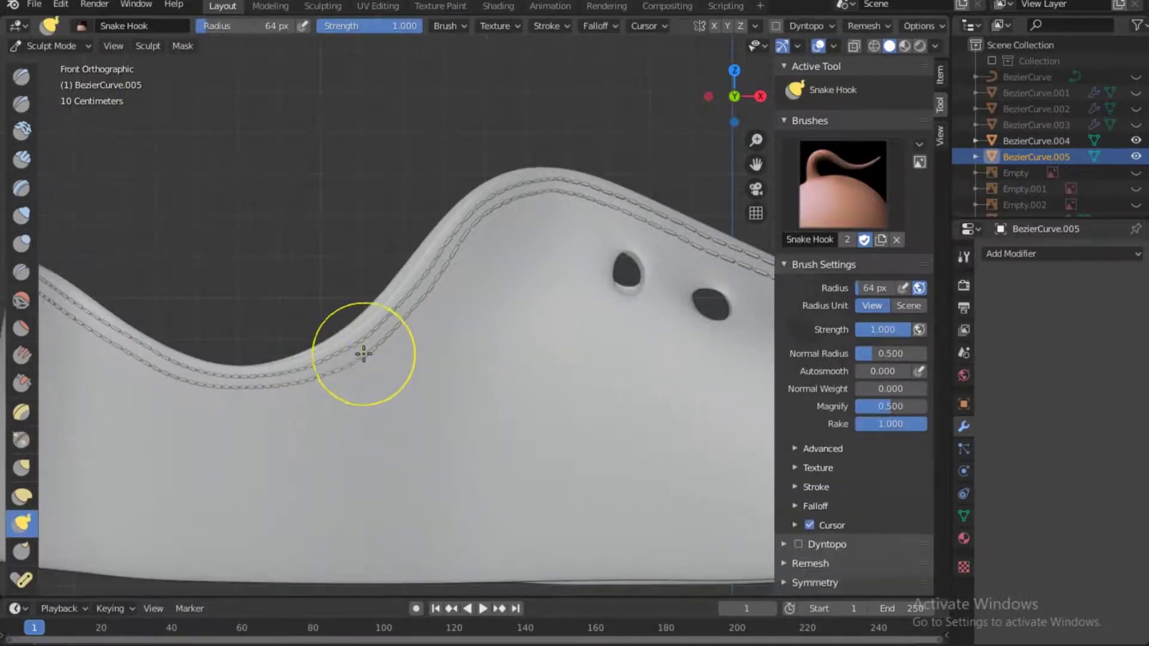
Refine the second row's toe end in front and top views with Snake Hook at 36 px and 45 px radius.
shift+middle_drag(771, 342, 315, 310)
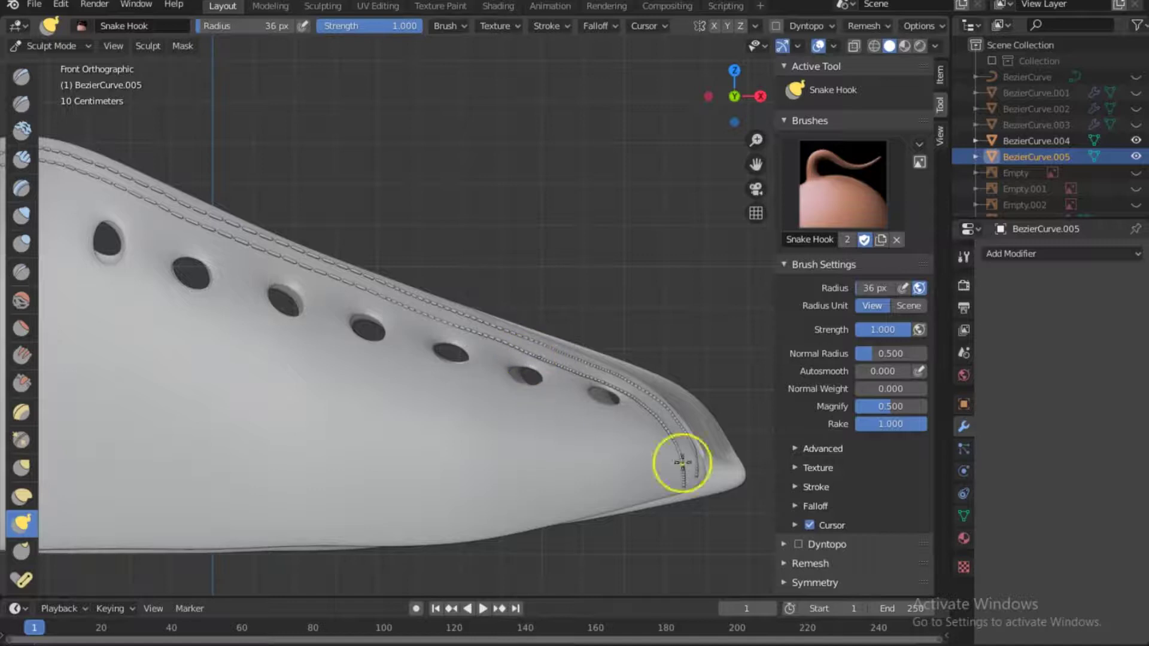
key(grave)
click(426, 277)
key(f)
click(590, 302)
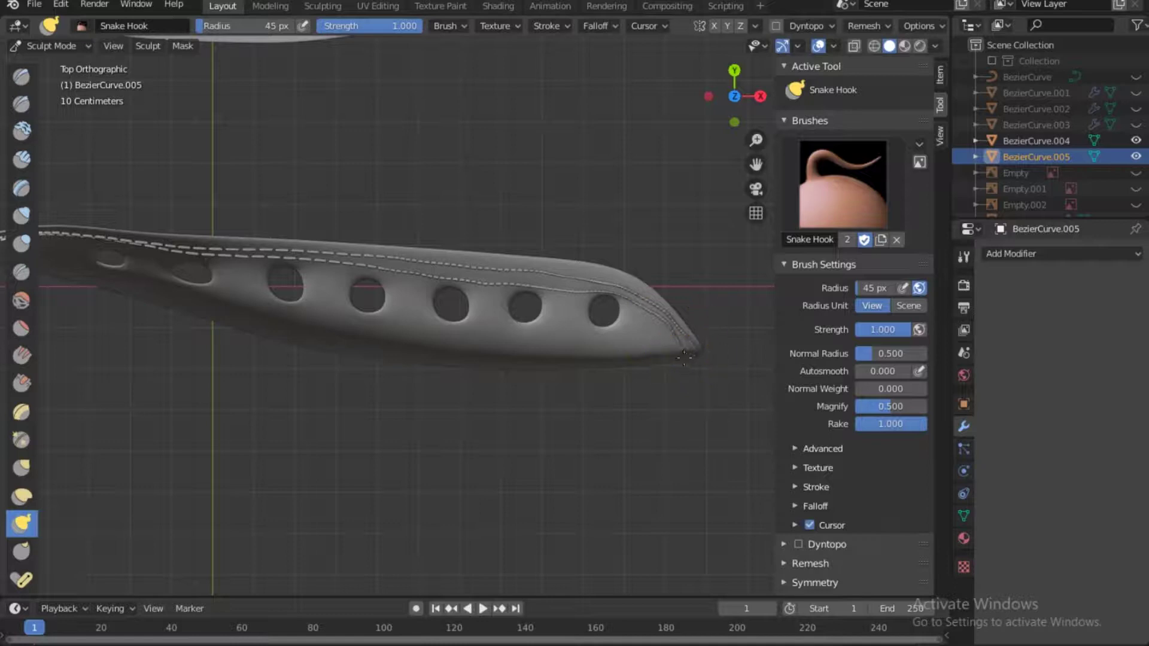
key(KP_1)
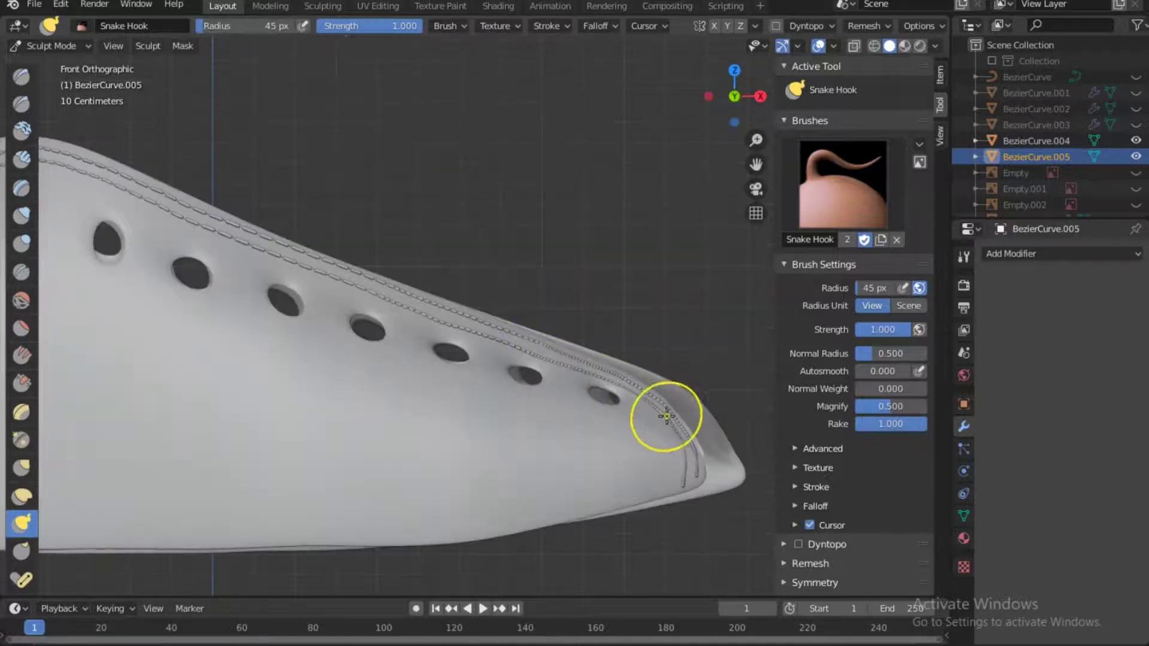
Fine-tune the rim stitching in perspective with a 61 px Snake Hook brush and check both rows from several angles.
middle_drag(736, 157, 597, 422)
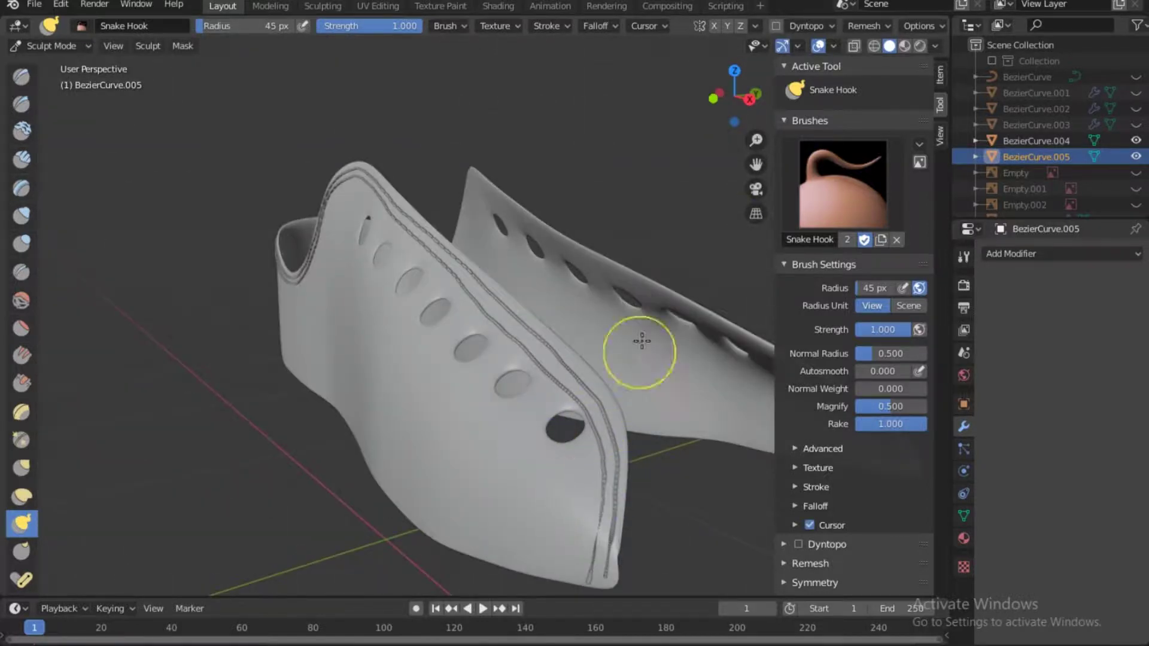
middle_drag(642, 341, 499, 316)
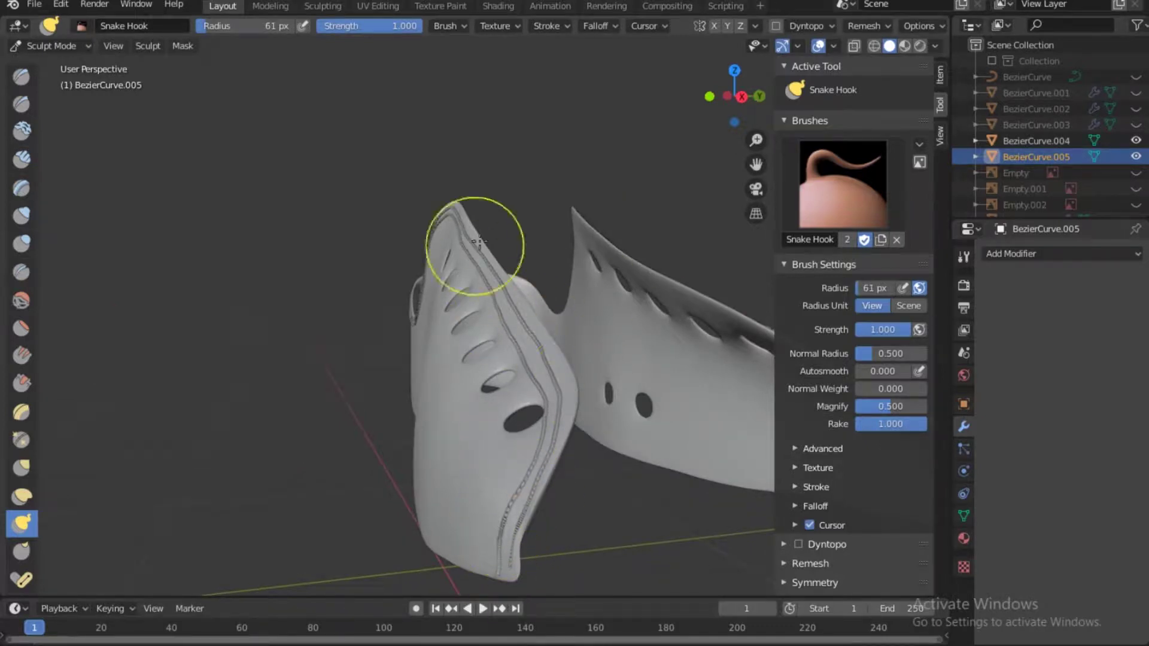
middle_drag(571, 361, 587, 218)
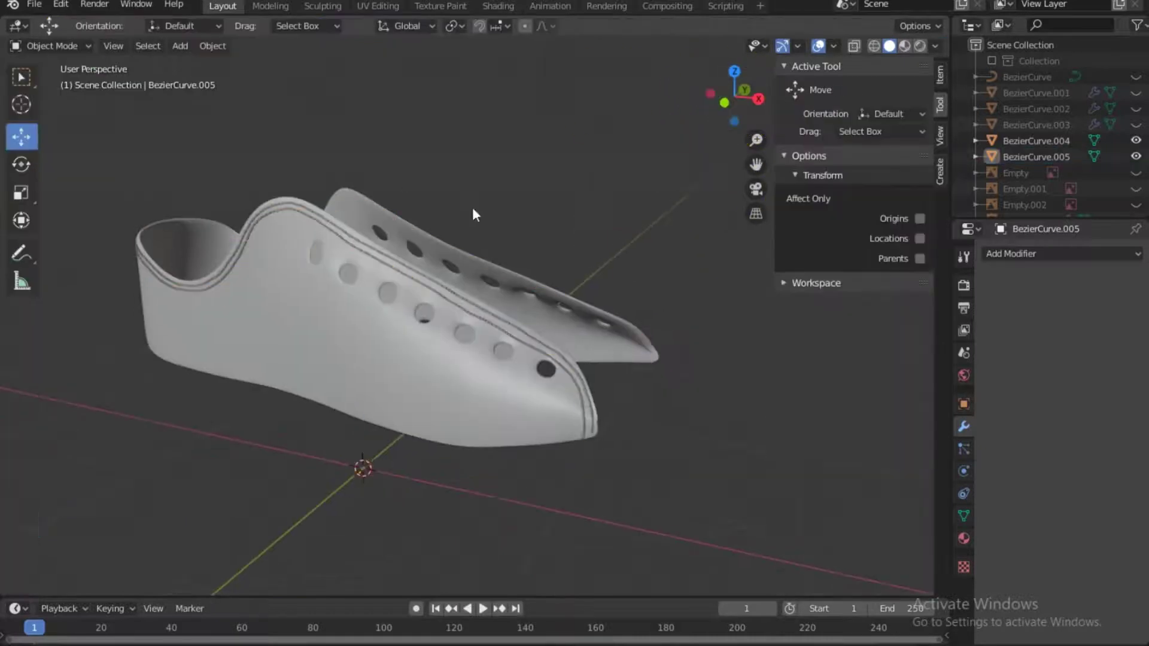
mouse_move(735, 96)
mouse_down()
mouse_move(694, 120)
mouse_move(676, 174)
mouse_move(718, 125)
mouse_move(534, 72)
mouse_up()
click(68, 46)
click(54, 95)
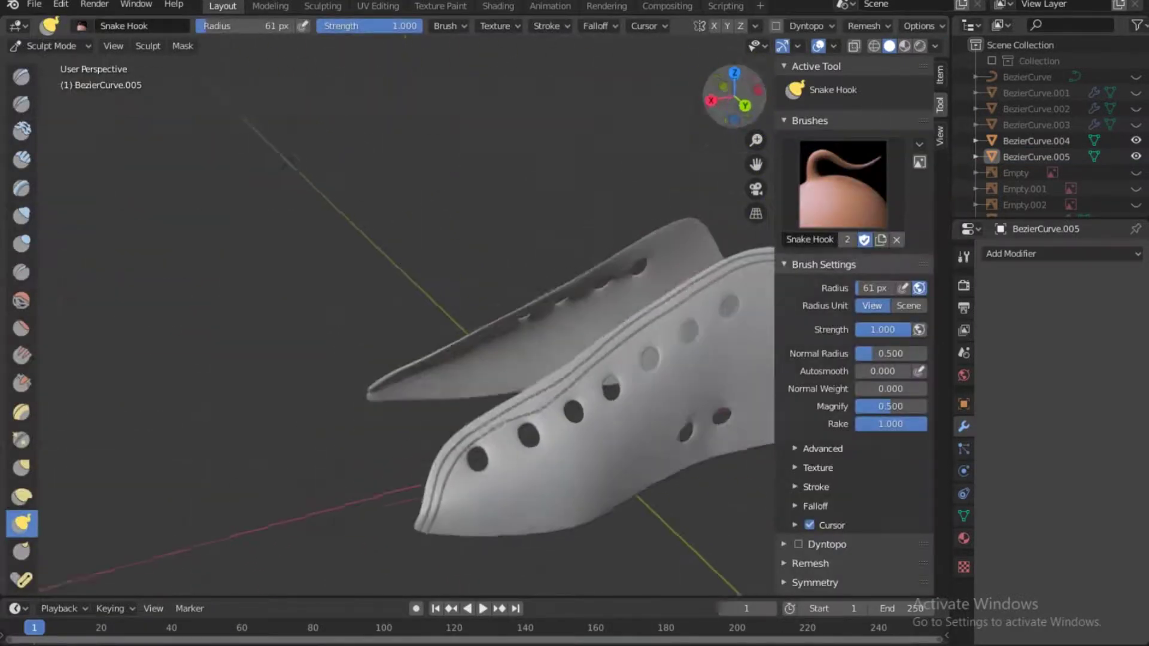
drag(734, 96, 682, 71)
scroll(454, 269, down, 2)
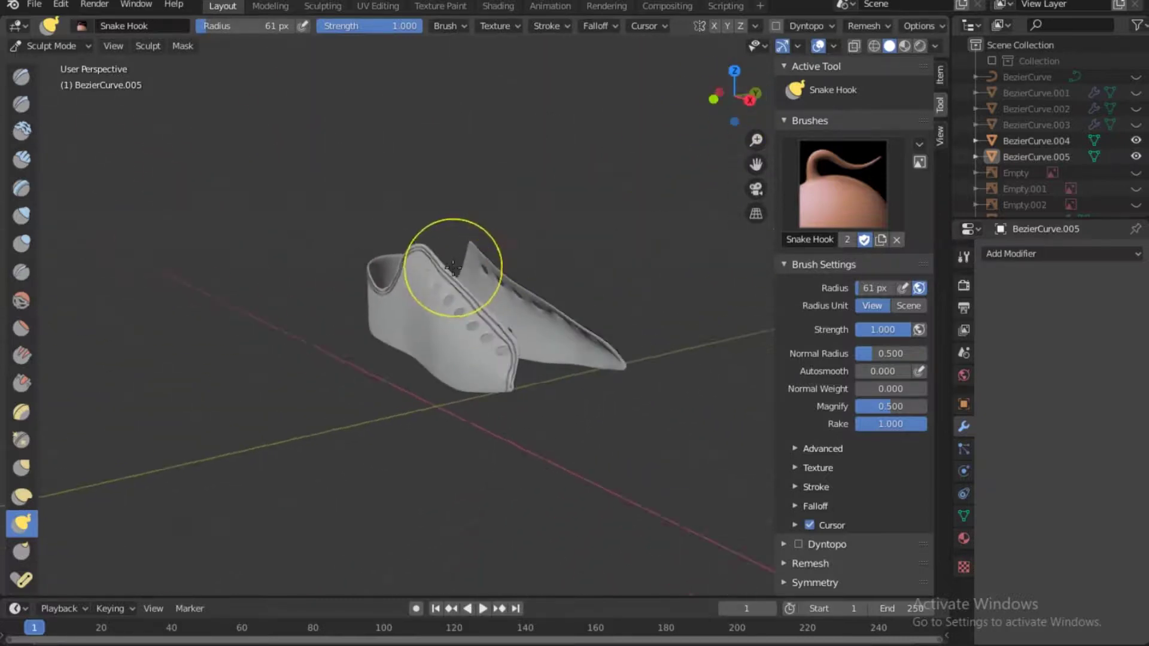
scroll(452, 269, up, 3)
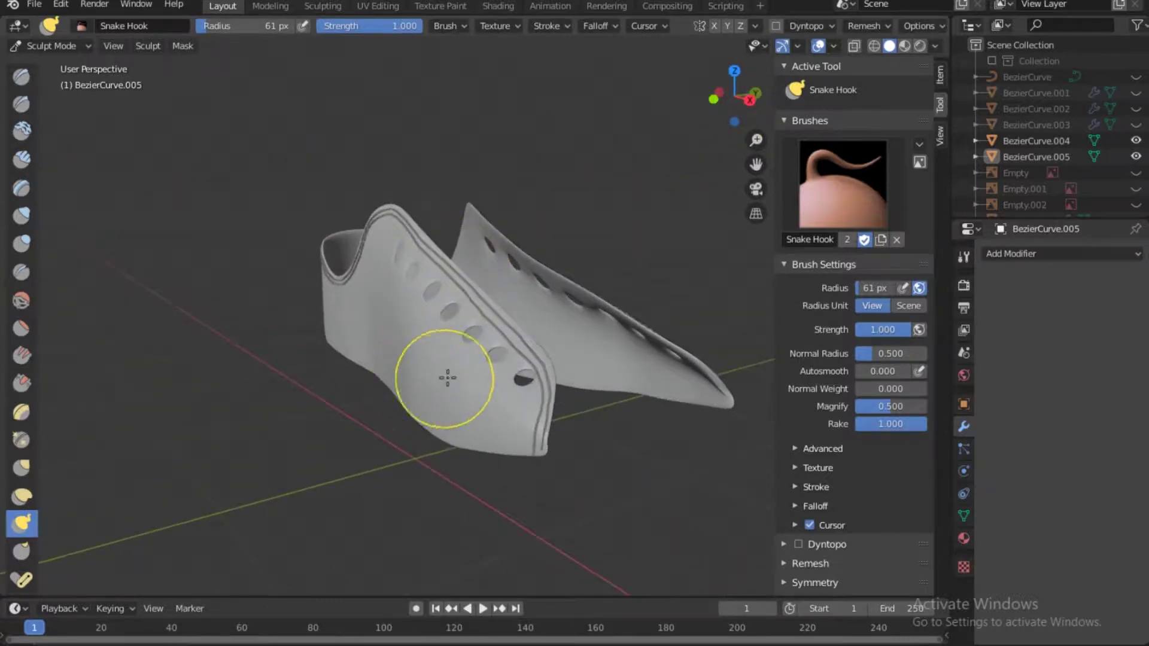
Return to Object Mode, unhide all objects, hide the reference images Empty, Empty.001 and Empty.002, and clear the selection.
click(62, 45)
click(63, 57)
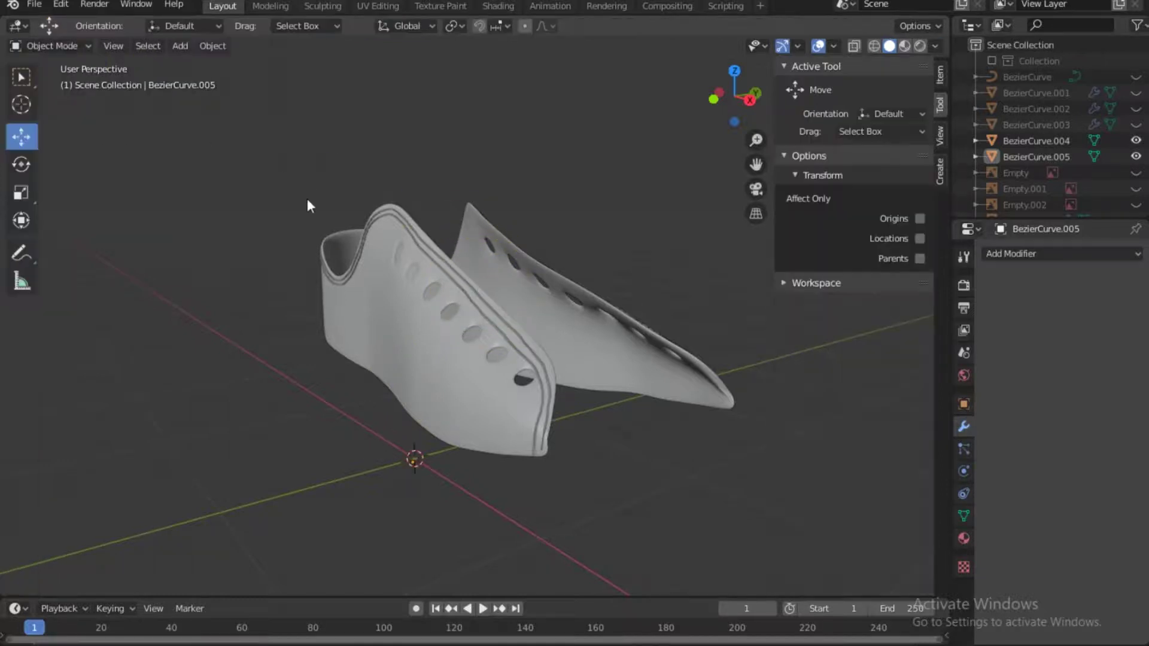
key(alt+h)
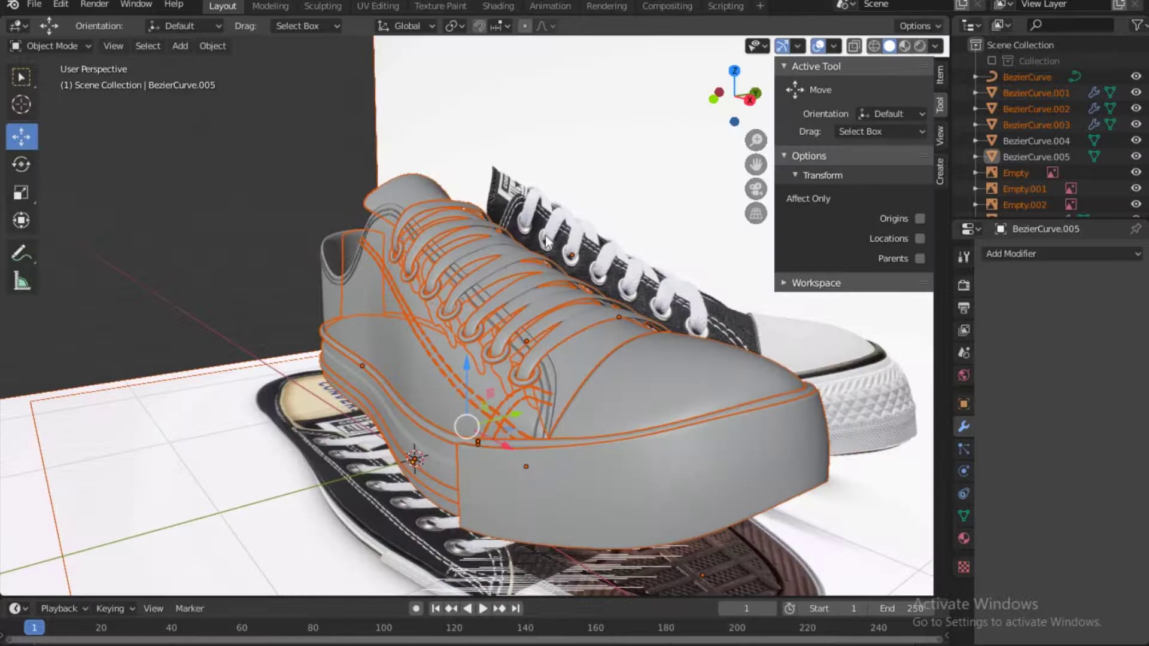
click(1136, 173)
click(1136, 189)
click(1136, 205)
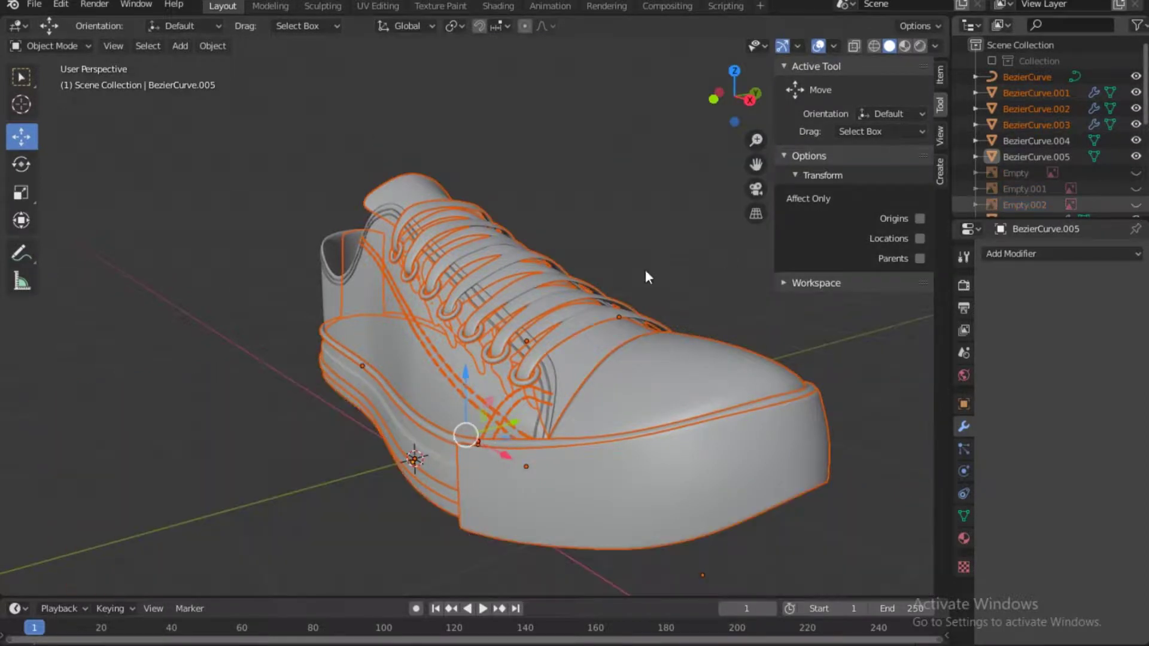
click(602, 198)
Examine the complete shoe from all sides, including the stitching, laces, sole trim and heel.
scroll(541, 192, down, 4)
scroll(537, 193, down, 1)
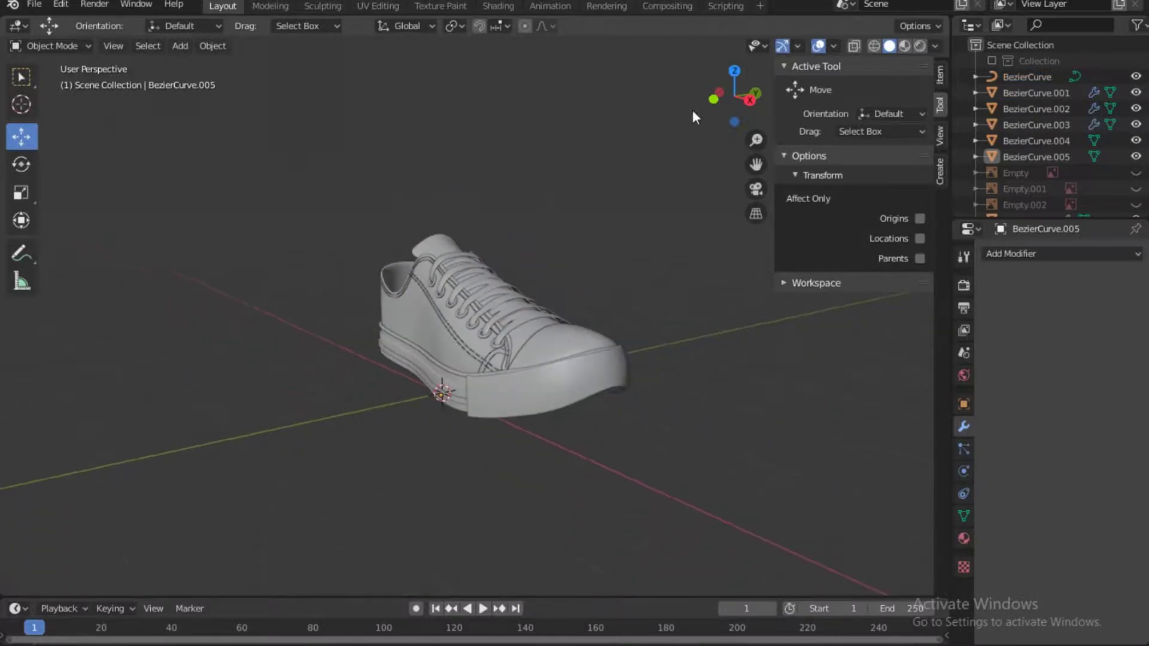
drag(728, 104, 714, 127)
scroll(567, 232, down, 1)
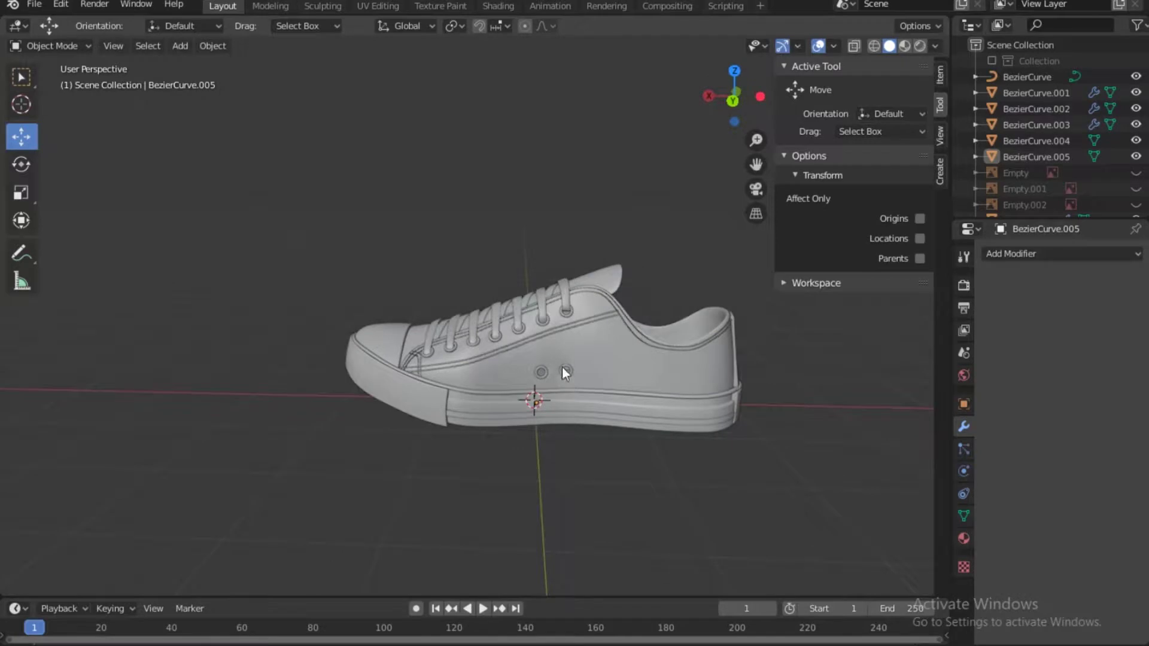
click(715, 394)
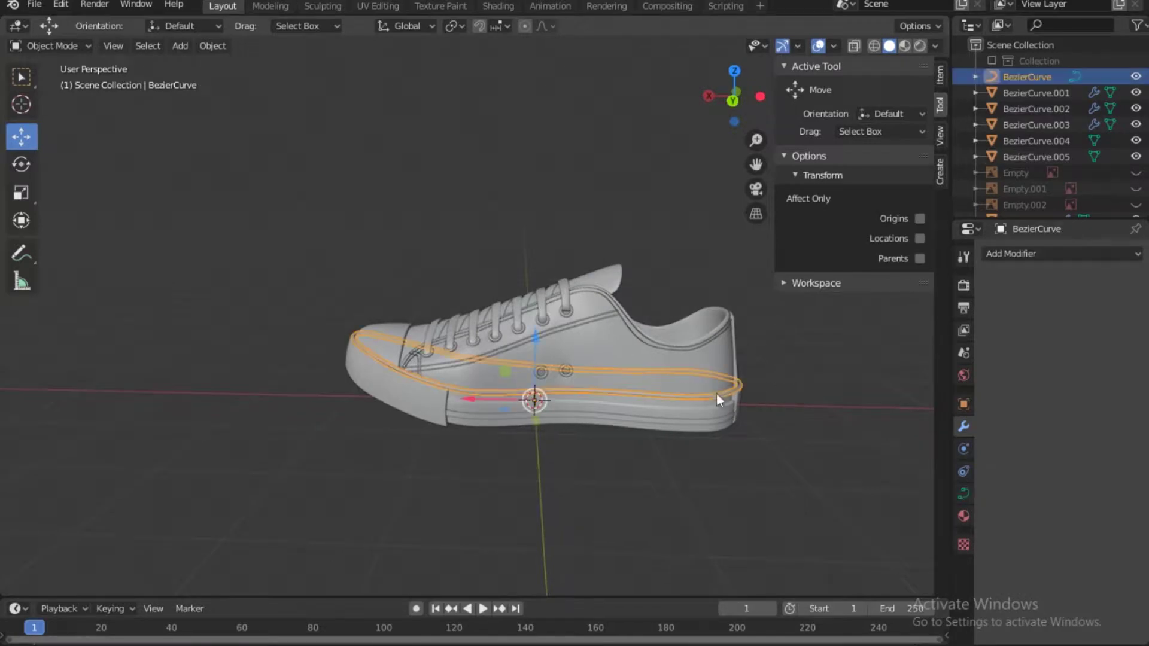
key(KP_Decimal)
scroll(597, 295, up, 2)
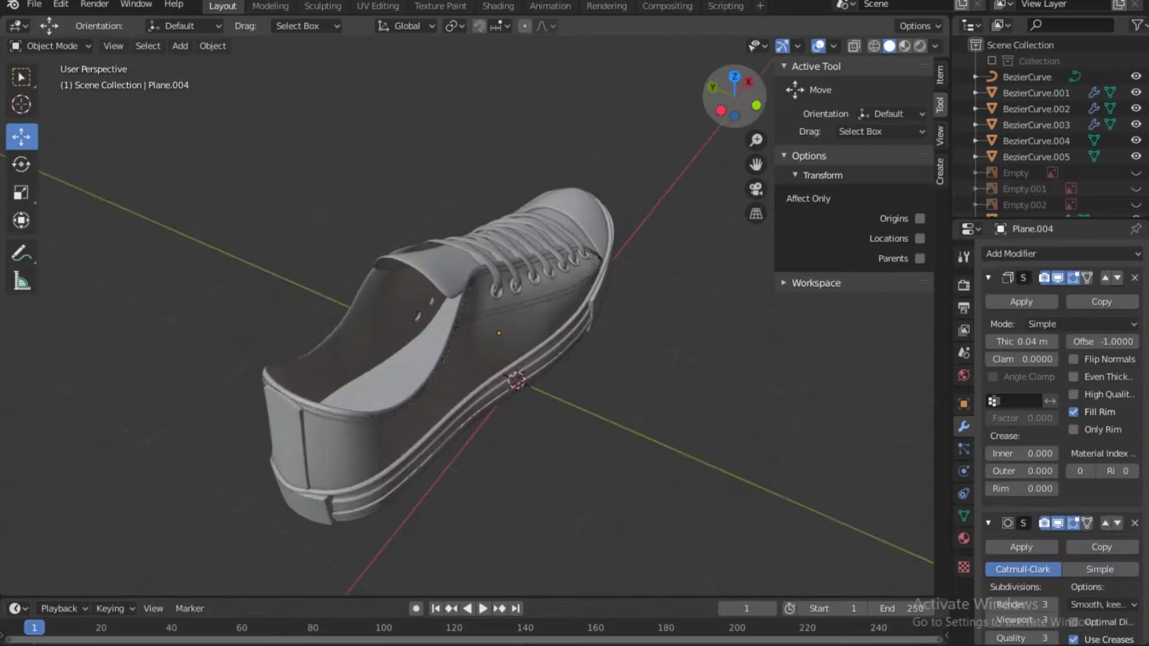
middle_drag(597, 297, 754, 288)
drag(733, 99, 730, 126)
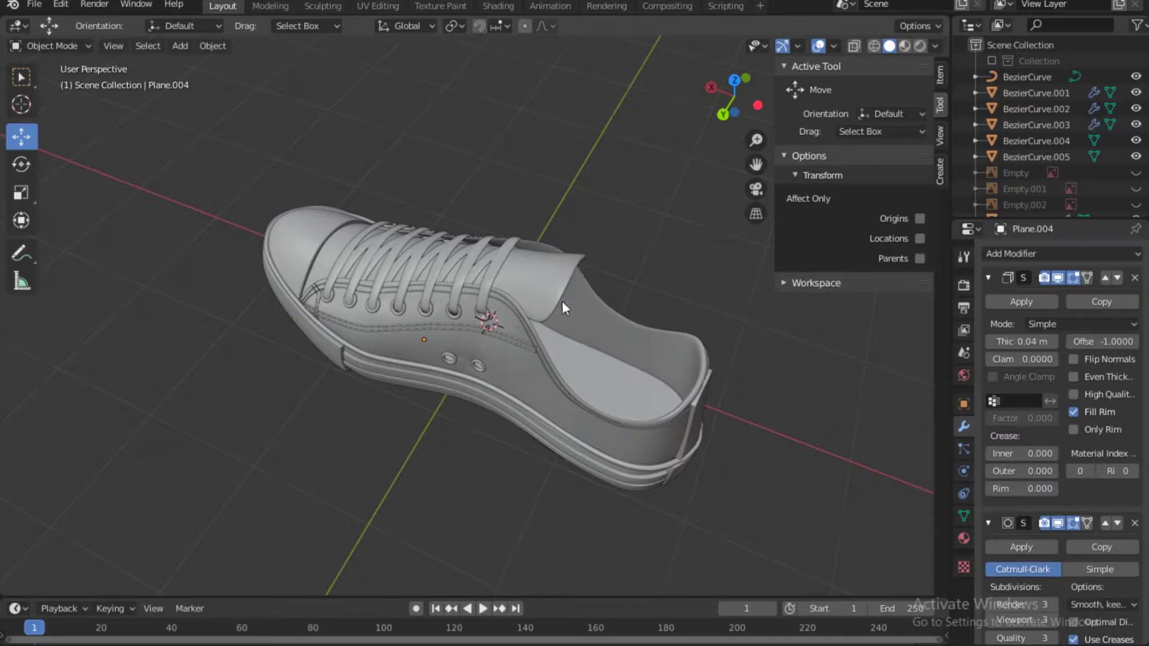
middle_drag(488, 323, 418, 323)
middle_drag(329, 316, 101, 282)
middle_drag(236, 272, 144, 252)
middle_drag(658, 323, 201, 353)
drag(725, 102, 583, 73)
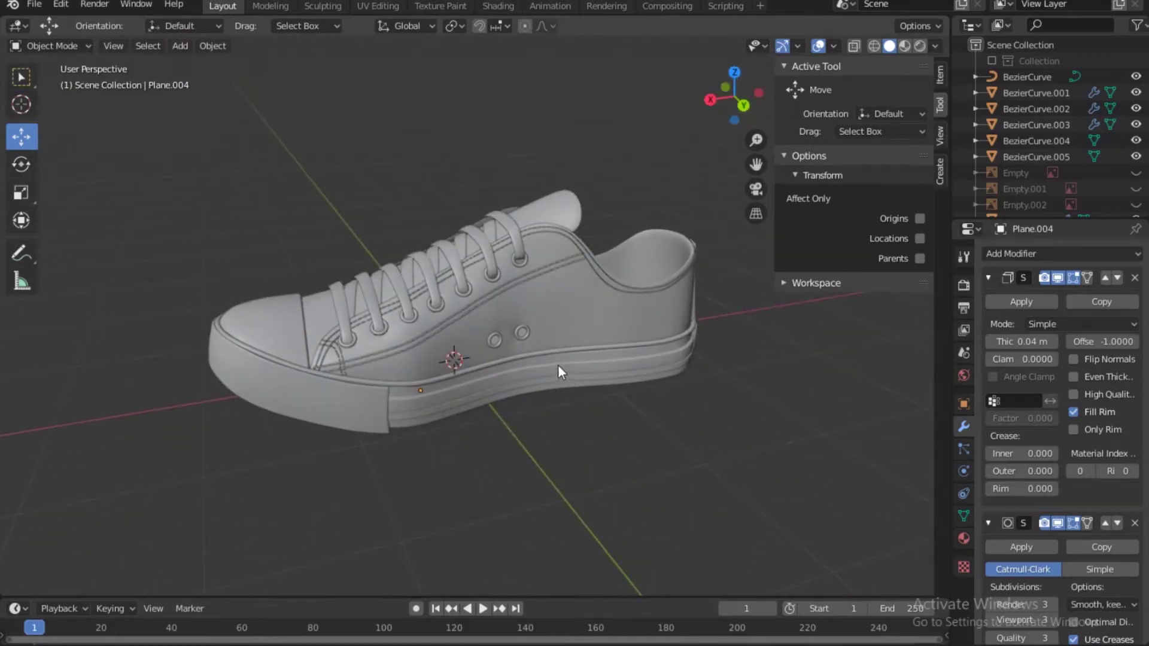
mouse_move(735, 94)
mouse_down()
mouse_move(802, 120)
mouse_move(853, 62)
mouse_move(909, 89)
mouse_move(733, 97)
mouse_up()
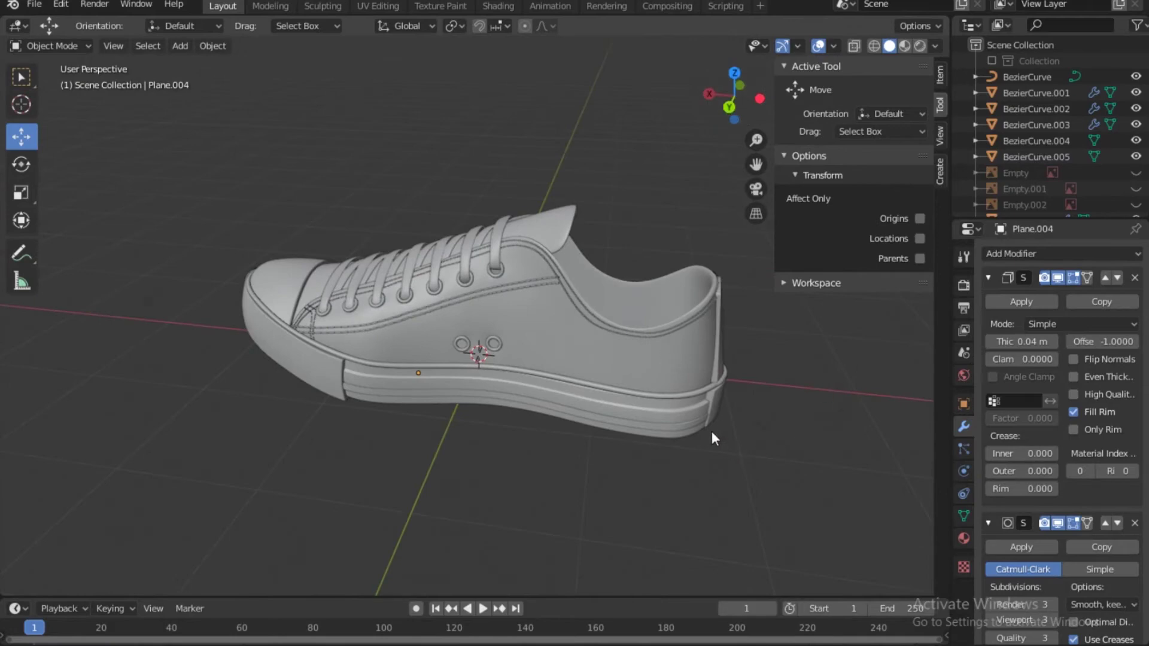